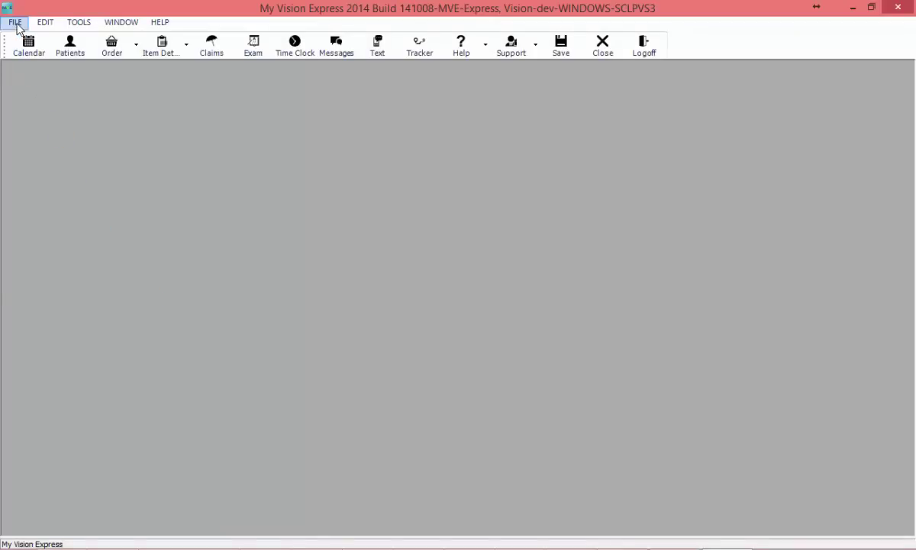
Step: In Company setup, set the main office's delivery hours to 9:00 AM–5:00 PM
{"action": "mouse_move", "coordinate": [47, 191]}
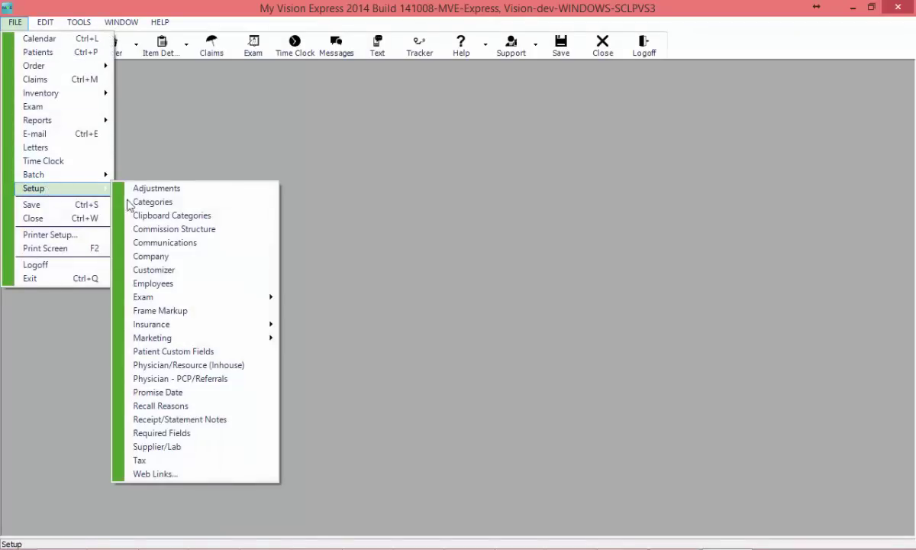
{"action": "left_click", "coordinate": [162, 256]}
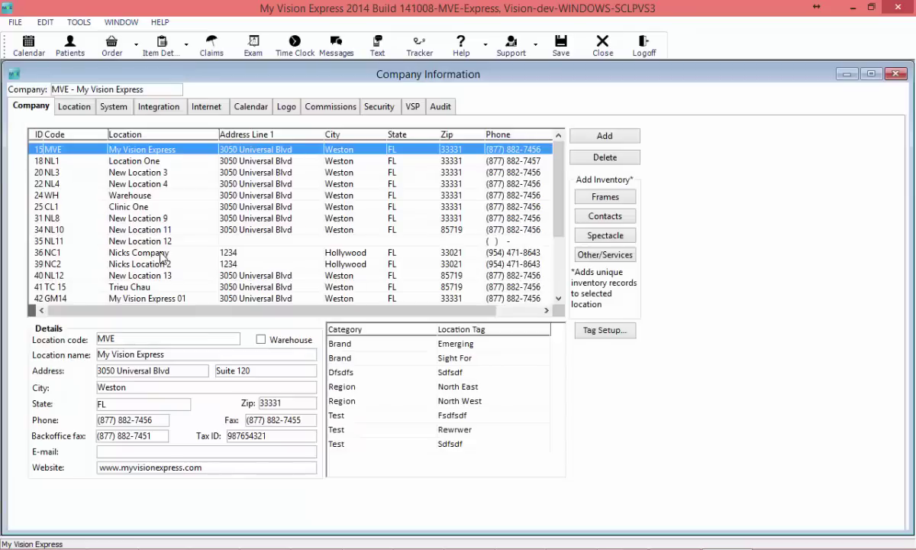
{"action": "left_click", "coordinate": [73, 107]}
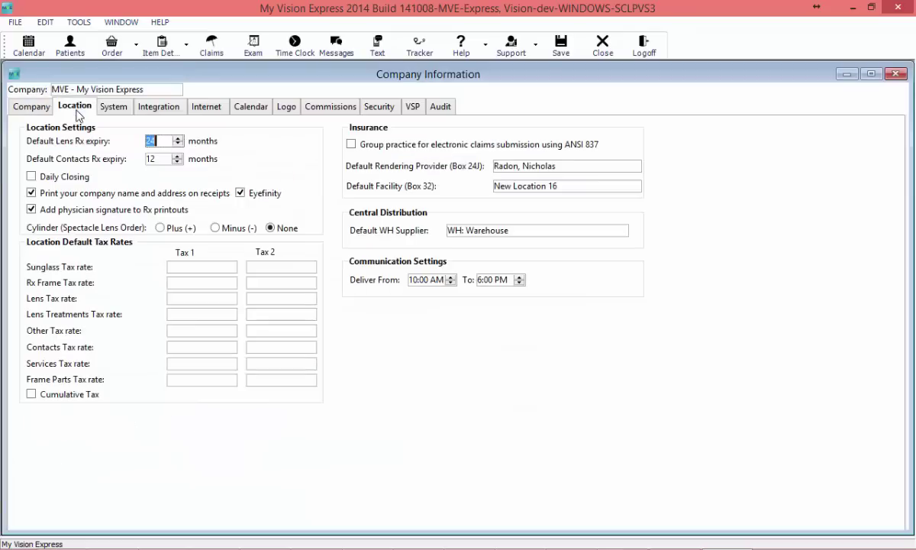
{"action": "left_click", "coordinate": [451, 283]}
{"action": "left_click", "coordinate": [451, 283]}
{"action": "left_click", "coordinate": [519, 282]}
{"action": "left_click", "coordinate": [520, 282]}
{"action": "left_click", "coordinate": [519, 283]}
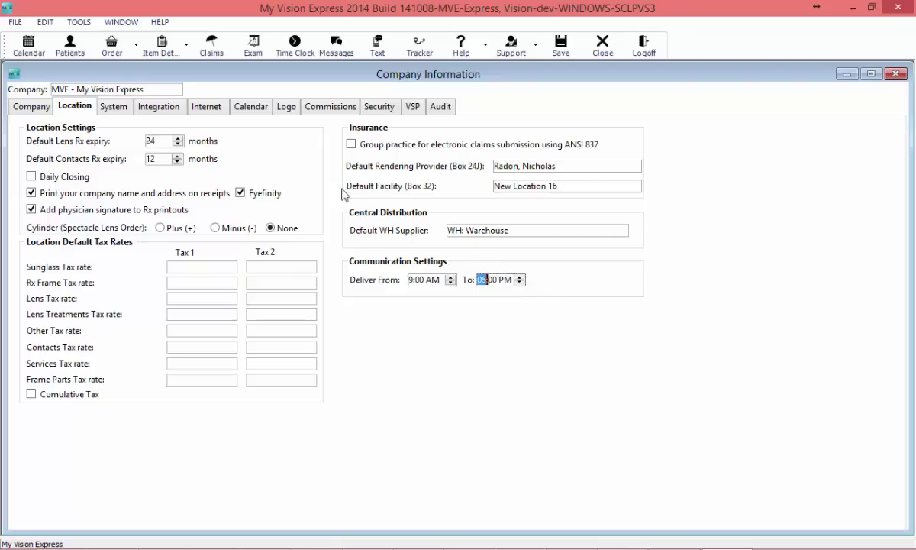
Step: Select Location One and set its delivery end time to 5:00 PM
{"action": "left_click", "coordinate": [30, 107]}
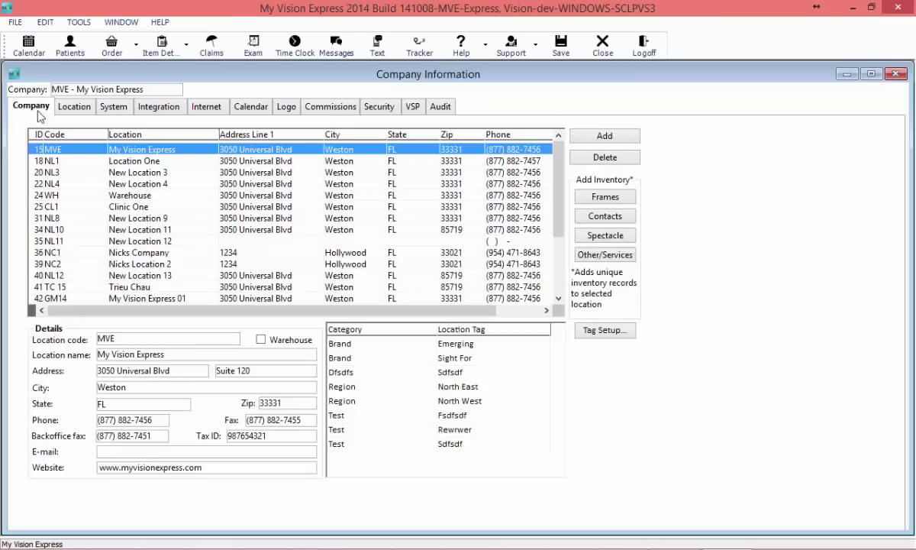
{"action": "left_click", "coordinate": [90, 163]}
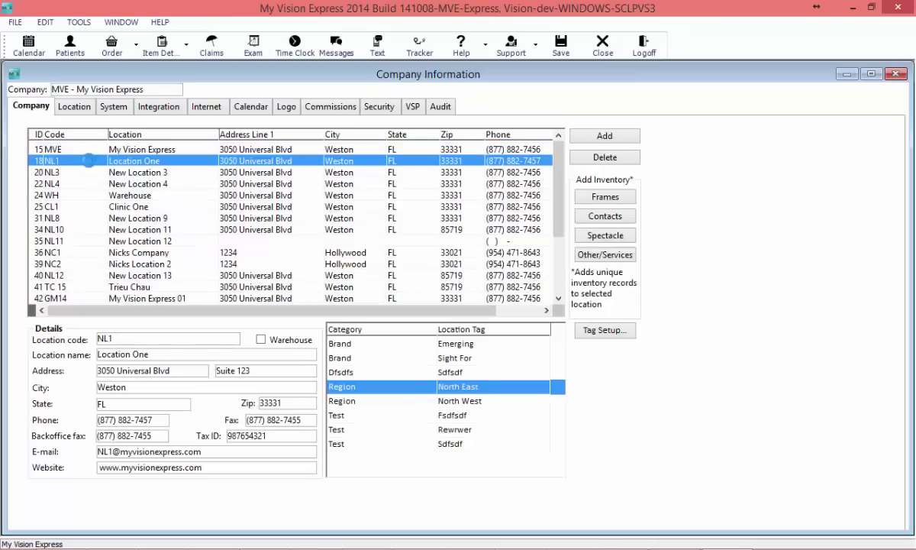
{"action": "left_click", "coordinate": [75, 109]}
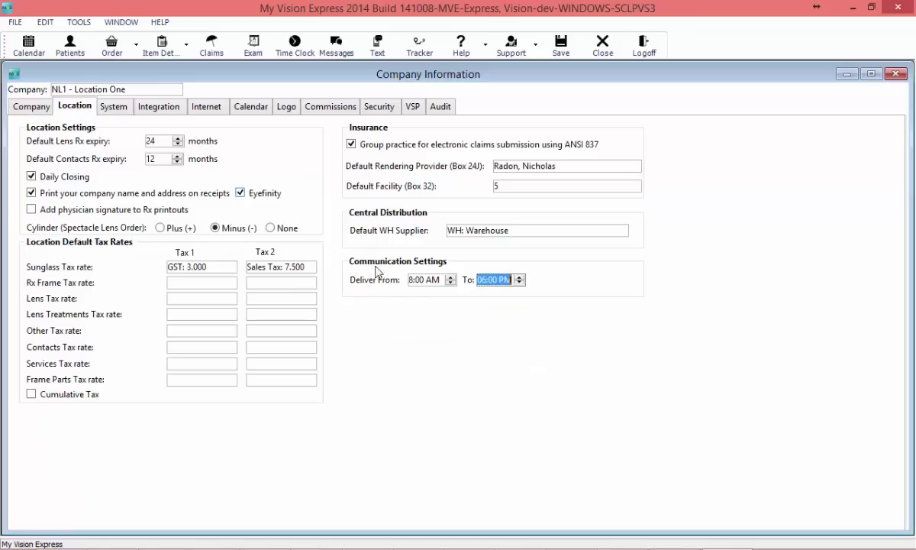
{"action": "left_click", "coordinate": [452, 281]}
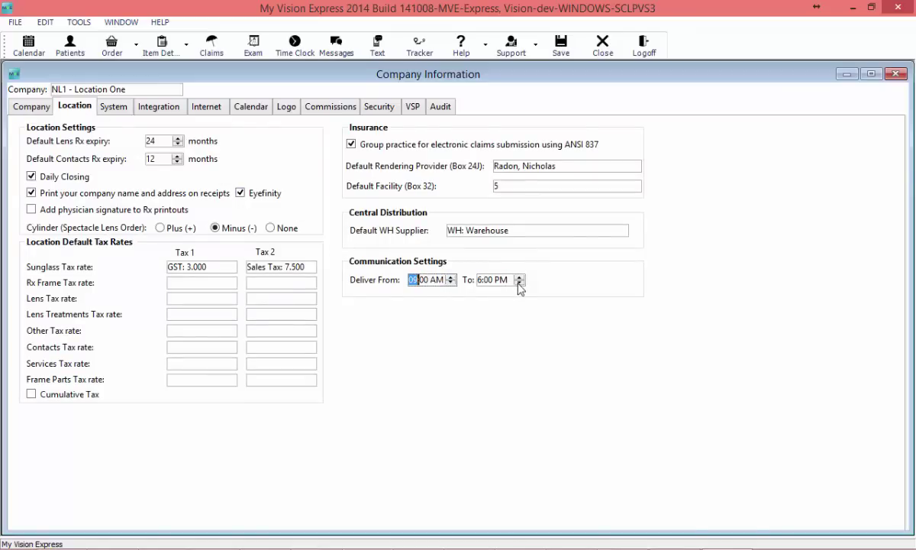
{"action": "key", "text": "Tab"}
{"action": "key", "text": "Down"}
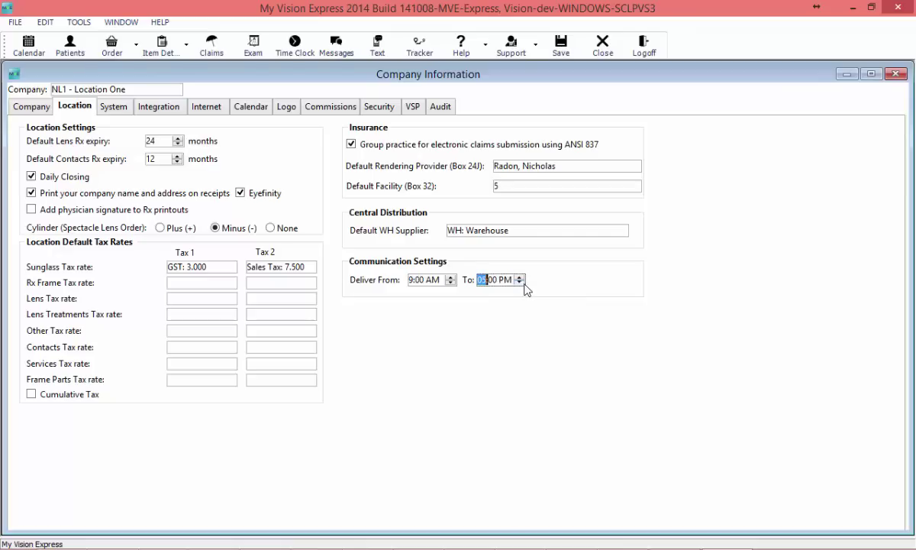
Step: Save Location One's settings, dismiss the restart notice, and log off
{"action": "left_click", "coordinate": [575, 55]}
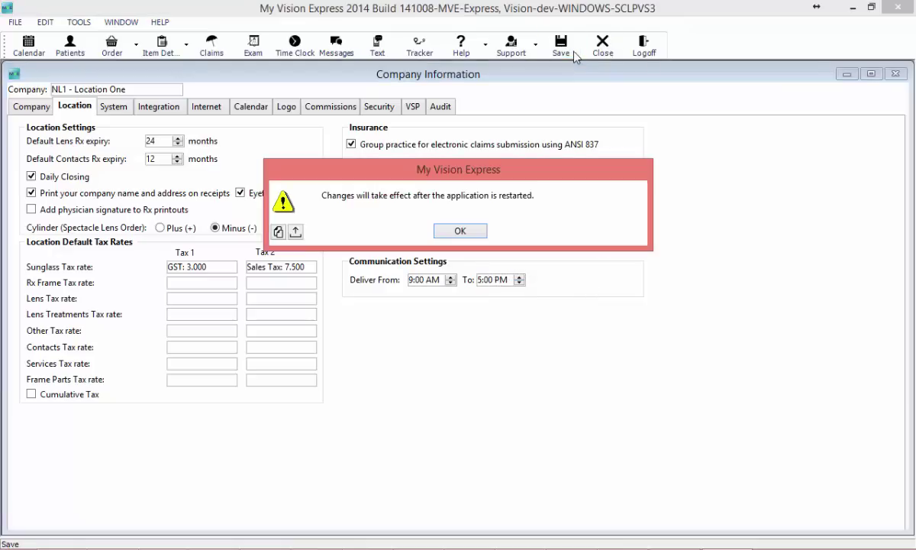
{"action": "left_click", "coordinate": [457, 233]}
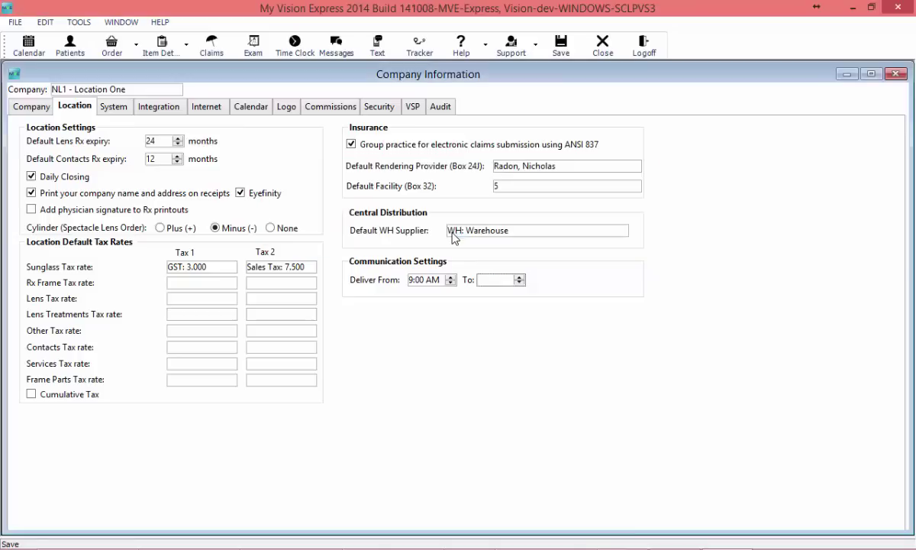
{"action": "left_click", "coordinate": [649, 51]}
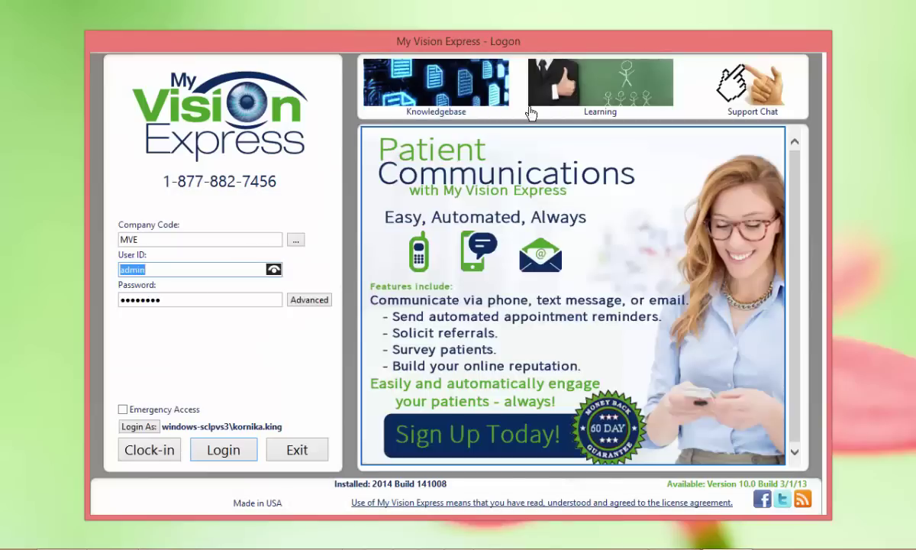
Step: Log back in and open Company Information via FILE > Setup > Company
{"action": "left_click", "coordinate": [251, 453]}
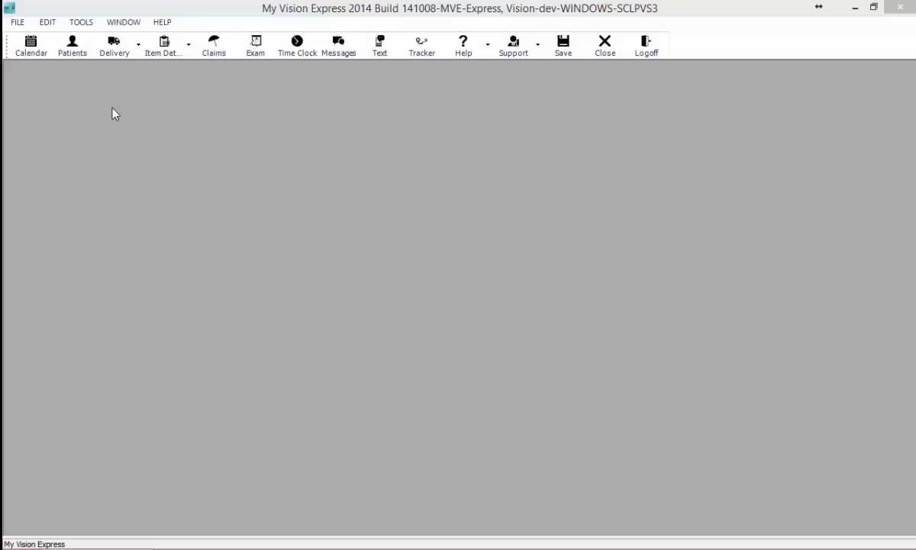
{"action": "left_click", "coordinate": [19, 21]}
{"action": "mouse_move", "coordinate": [92, 188]}
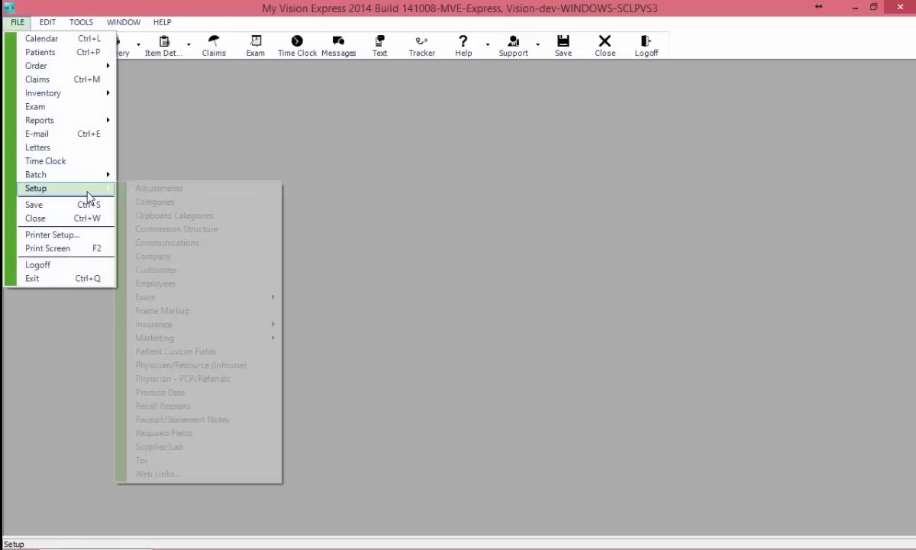
{"action": "left_click", "coordinate": [171, 257]}
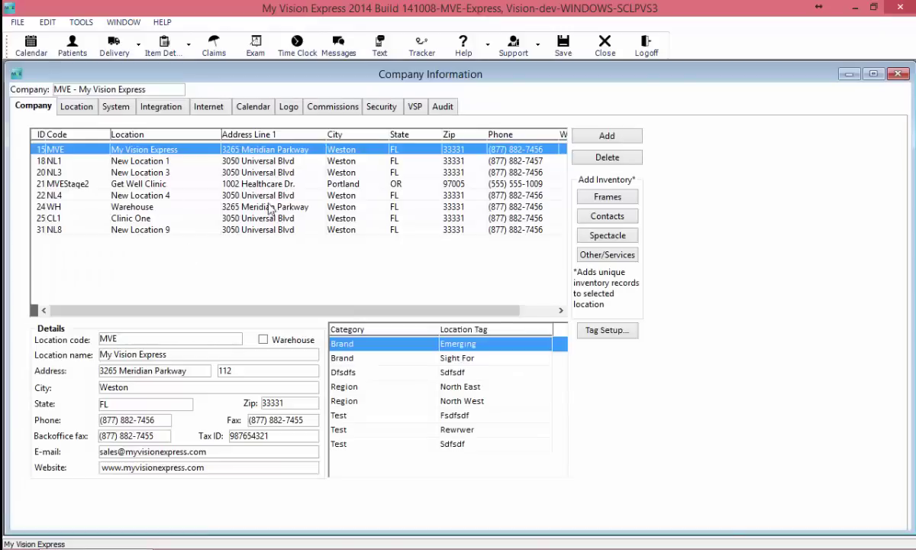
{"action": "left_click", "coordinate": [124, 105]}
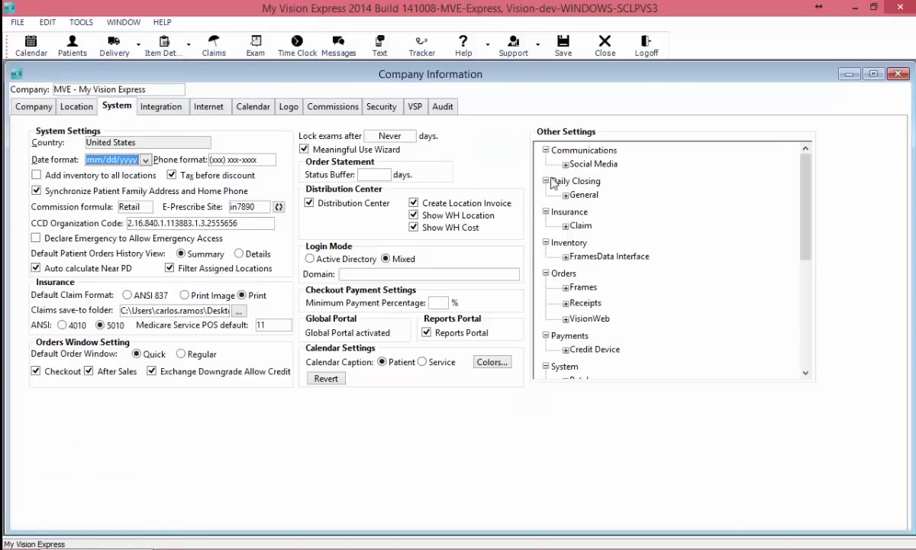
{"action": "left_click", "coordinate": [566, 165]}
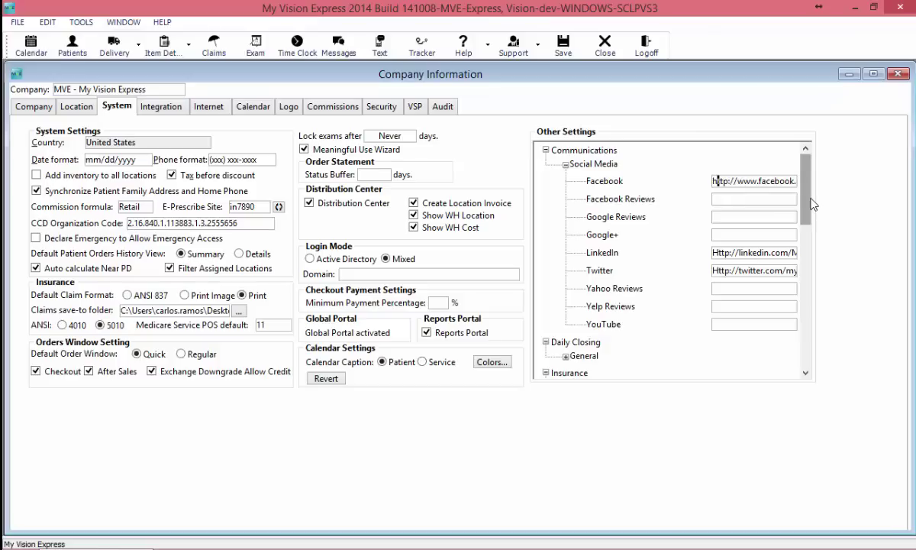
{"action": "left_click", "coordinate": [741, 201]}
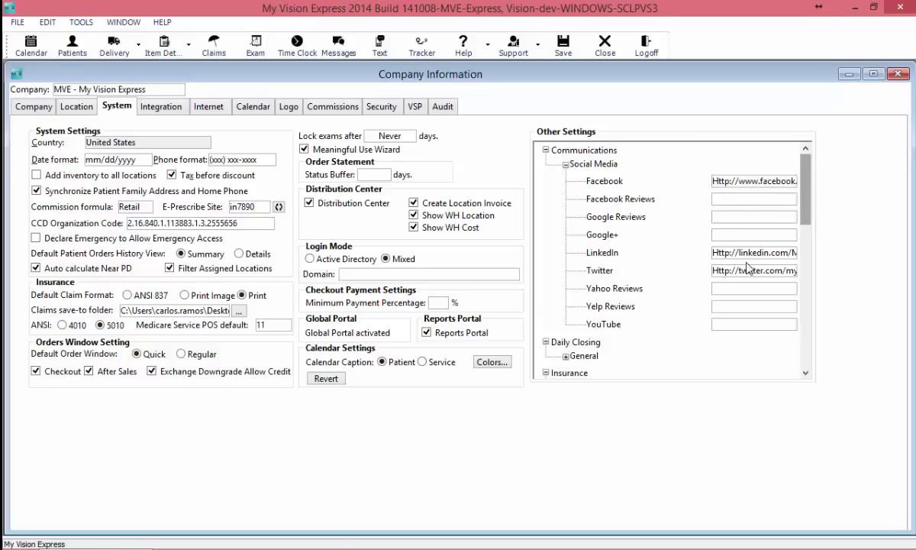
{"action": "left_click", "coordinate": [749, 324]}
{"action": "type", "text": "http"}
{"action": "type", "text": "://youtube.com/"}
{"action": "type", "text": "MVESoftware"}
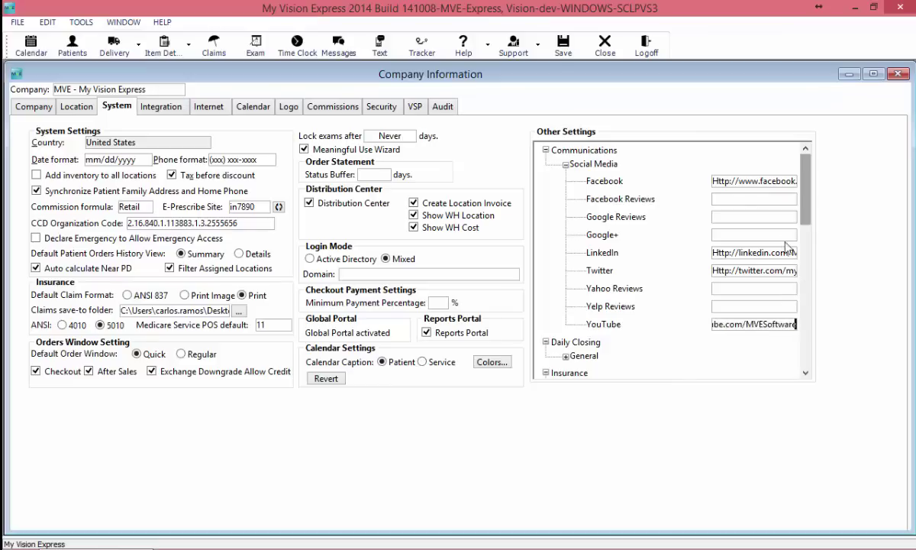
Step: Save the YouTube link, dismiss the restart notice, and close Company Information
{"action": "left_click", "coordinate": [563, 46]}
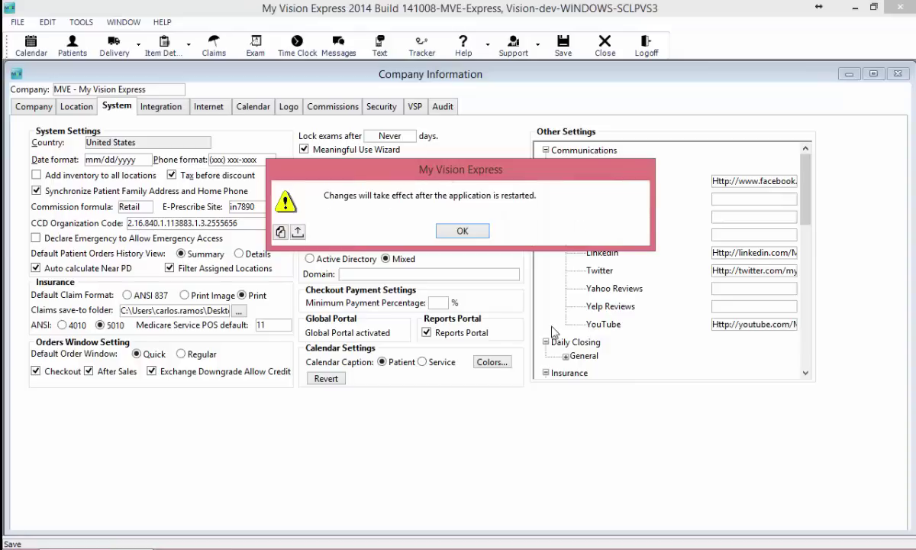
{"action": "left_click", "coordinate": [451, 229]}
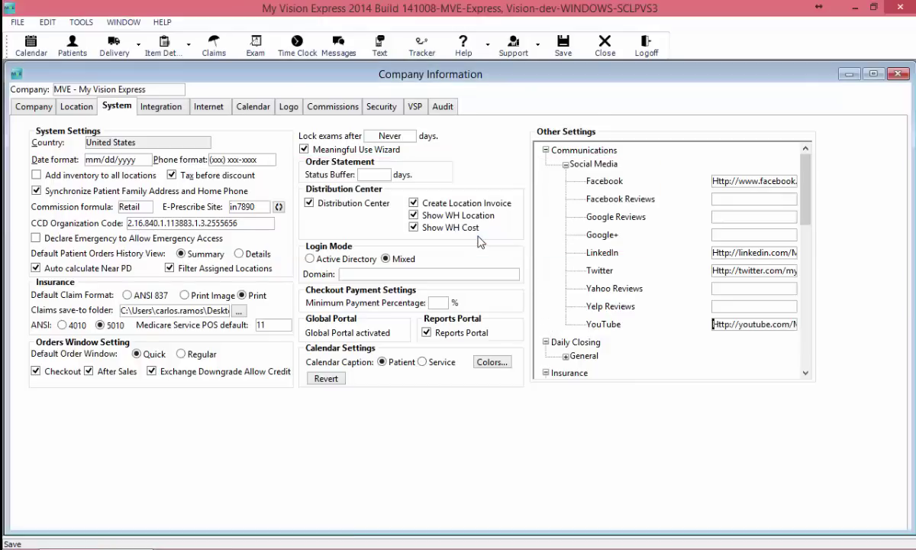
{"action": "left_click", "coordinate": [851, 71]}
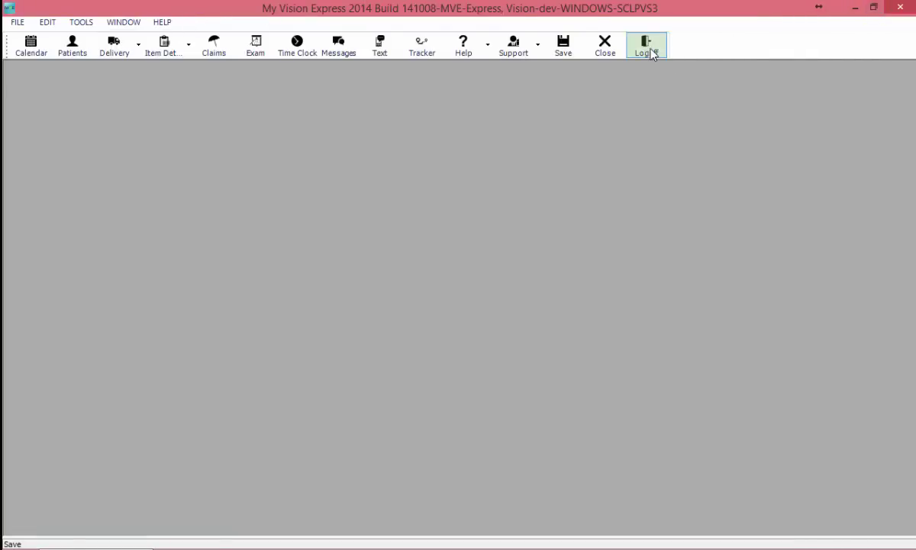
Step: Log off, open Communications setup, and sort templates by source, category and type
{"action": "left_click", "coordinate": [646, 47]}
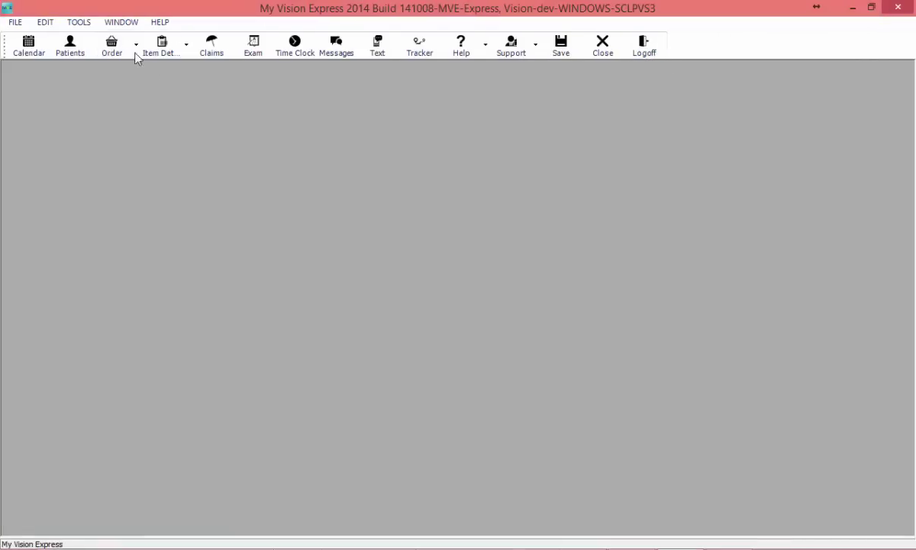
{"action": "left_click", "coordinate": [16, 24]}
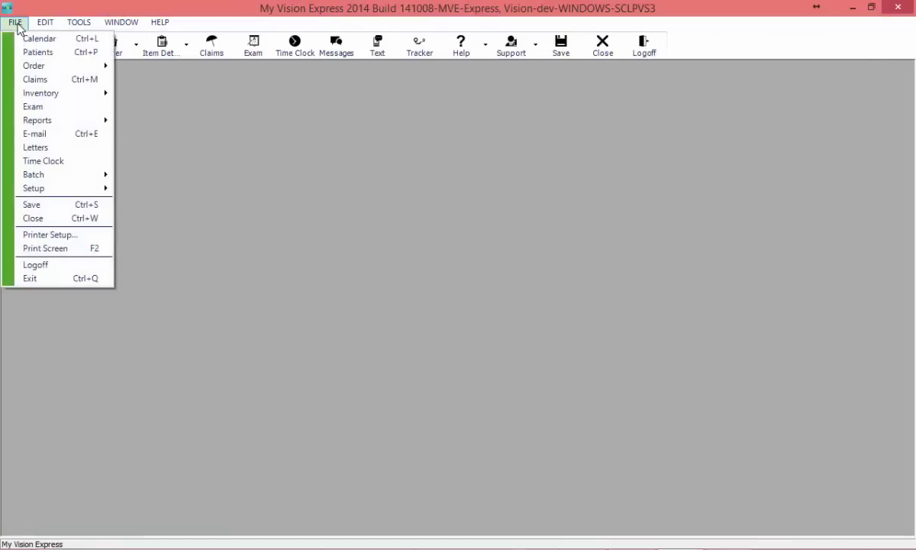
{"action": "mouse_move", "coordinate": [59, 188]}
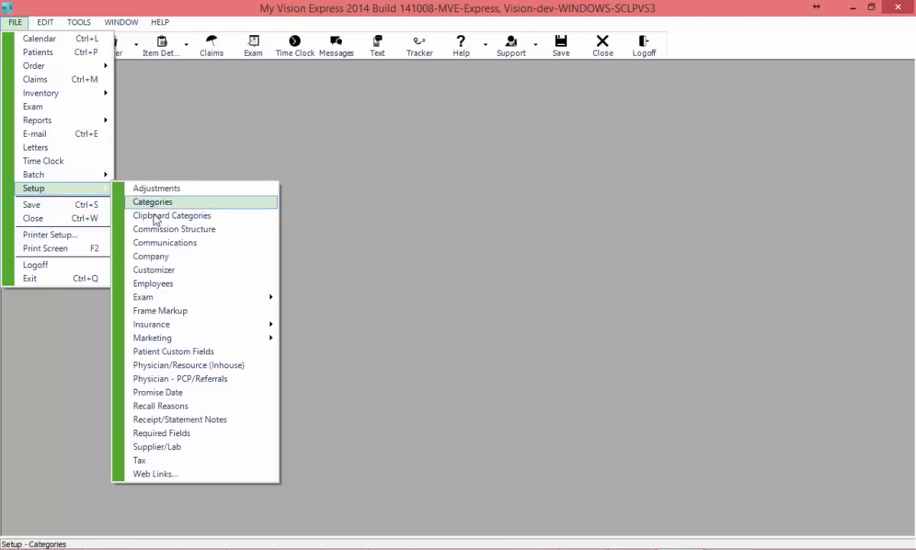
{"action": "left_click", "coordinate": [173, 244]}
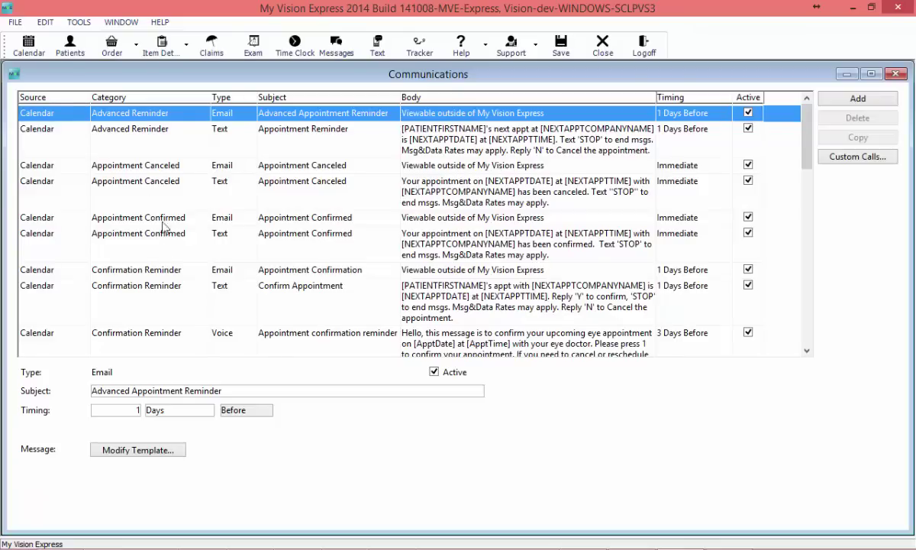
{"action": "left_click", "coordinate": [56, 93]}
{"action": "left_click", "coordinate": [118, 97]}
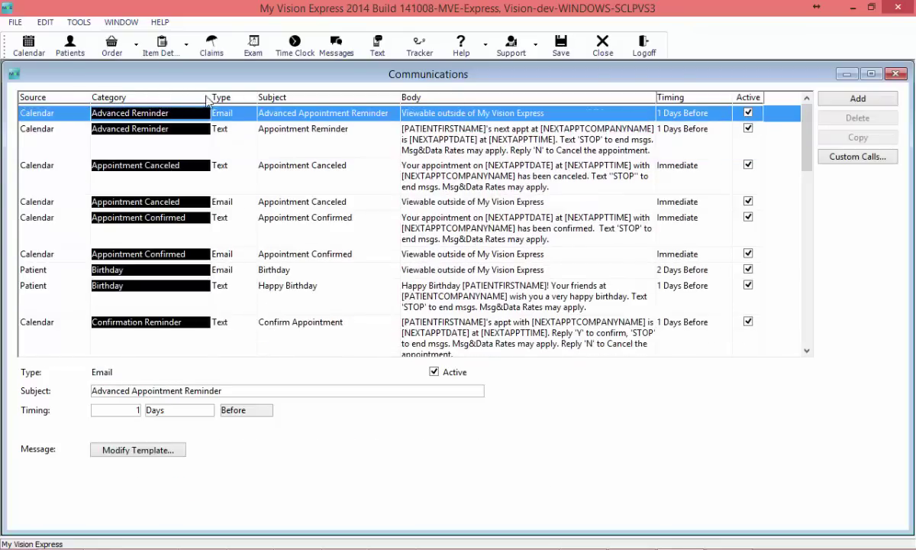
{"action": "left_click", "coordinate": [217, 97]}
Step: Filter the template list to Email type and open the Layout template for editing
{"action": "right_click", "coordinate": [310, 142]}
{"action": "left_click", "coordinate": [364, 234]}
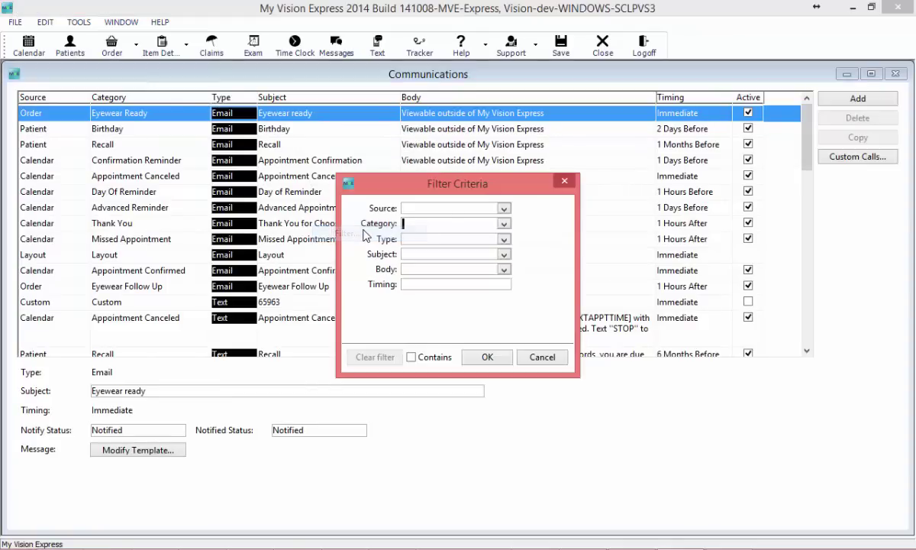
{"action": "left_click", "coordinate": [503, 240]}
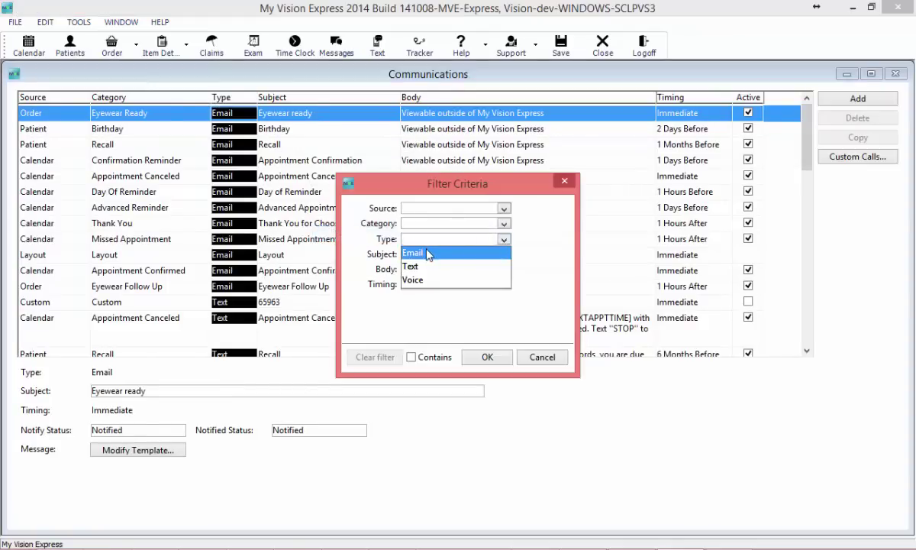
{"action": "left_click", "coordinate": [472, 253]}
{"action": "left_click", "coordinate": [488, 357]}
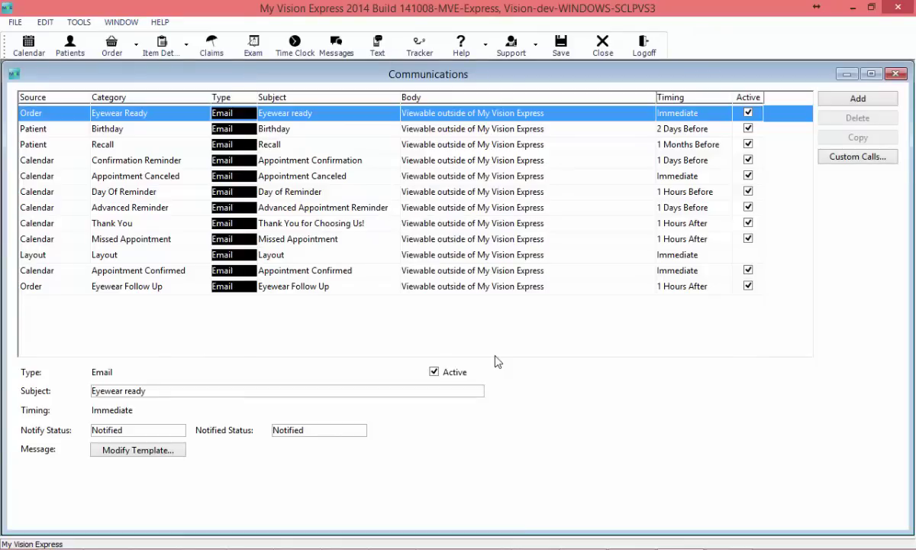
{"action": "left_click", "coordinate": [168, 260]}
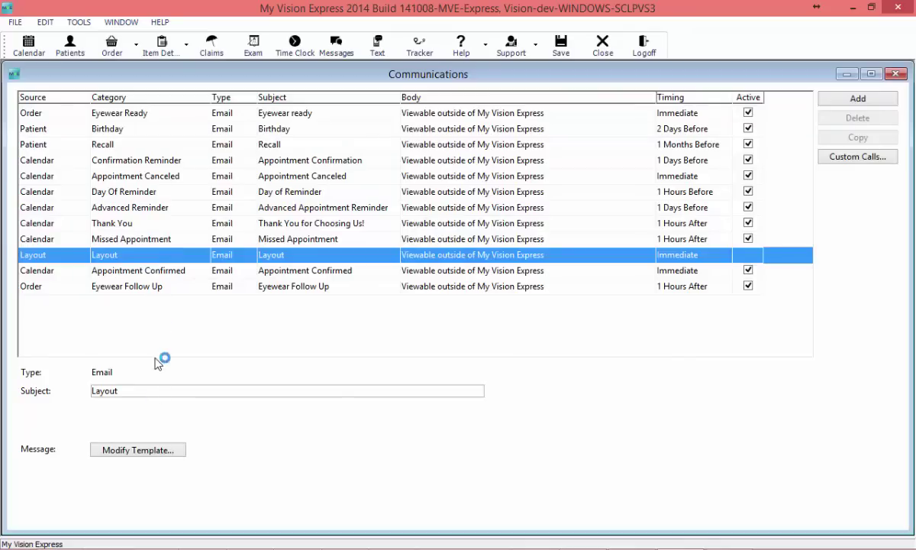
{"action": "left_click", "coordinate": [138, 450]}
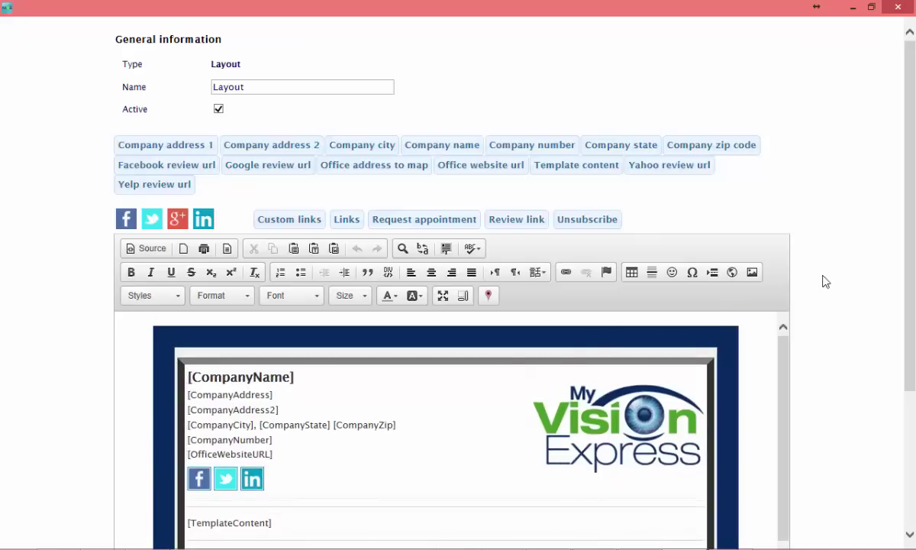
Step: Switch the Layout template editor to Source view to show its HTML
{"action": "scroll", "coordinate": [825, 286], "scroll_direction": "down", "scroll_amount": 5}
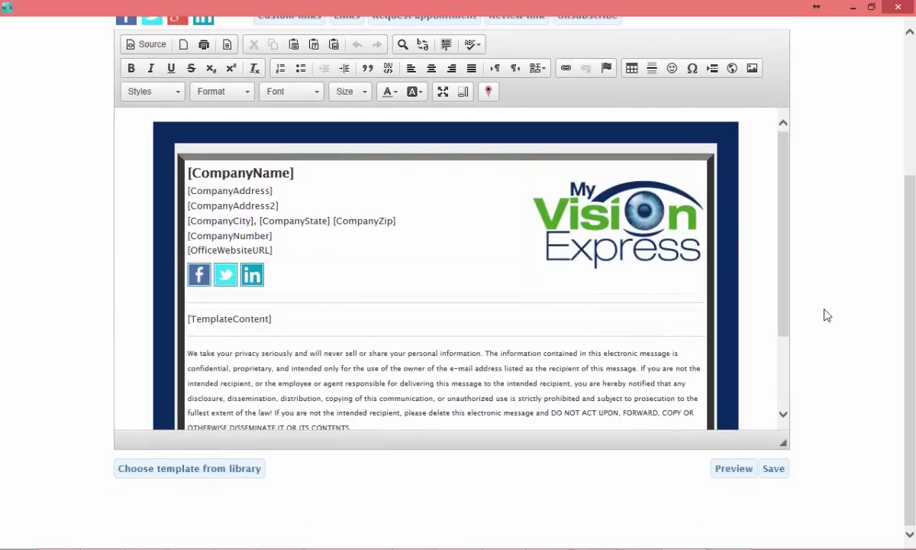
{"action": "scroll", "coordinate": [825, 315], "scroll_direction": "up", "scroll_amount": 3}
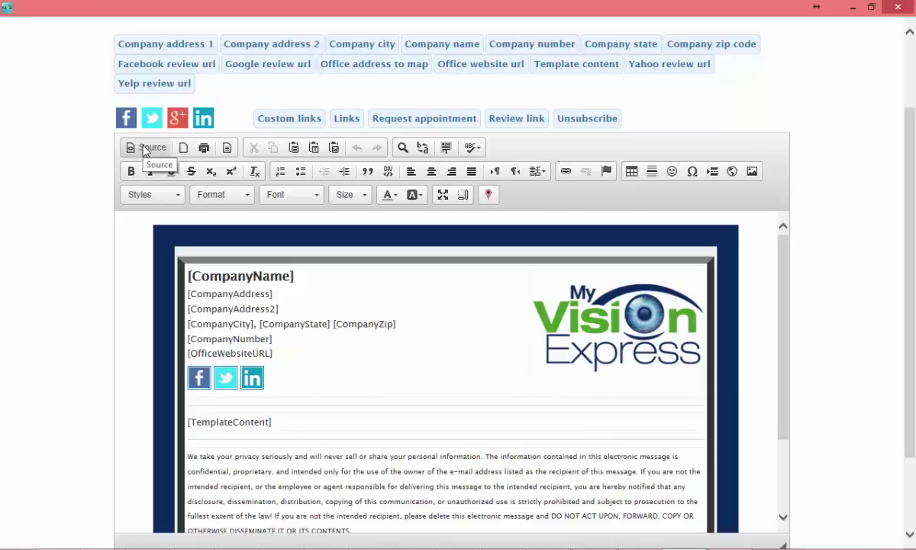
{"action": "left_click", "coordinate": [145, 150]}
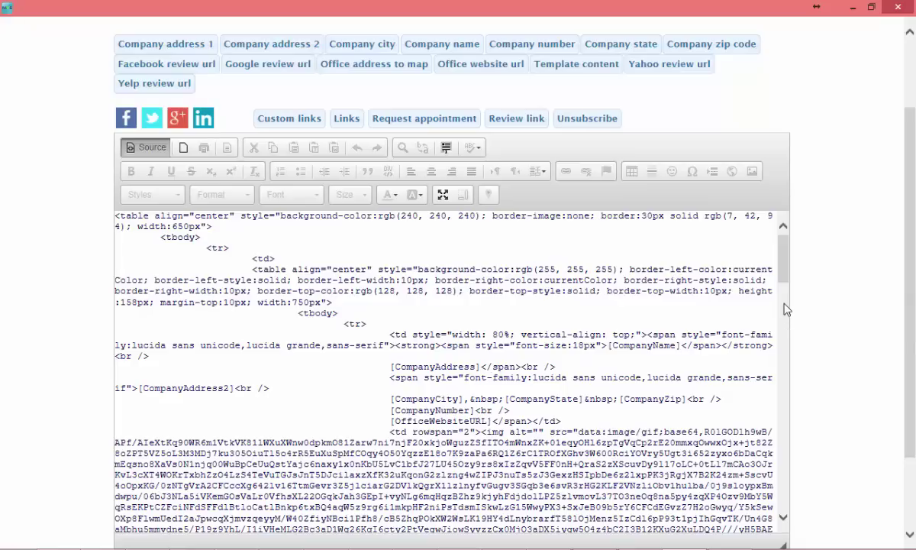
Step: In the formatted view, delete the [OfficeWebsiteURL] line and re-insert it below [CompanyNumber]
{"action": "left_click", "coordinate": [151, 148]}
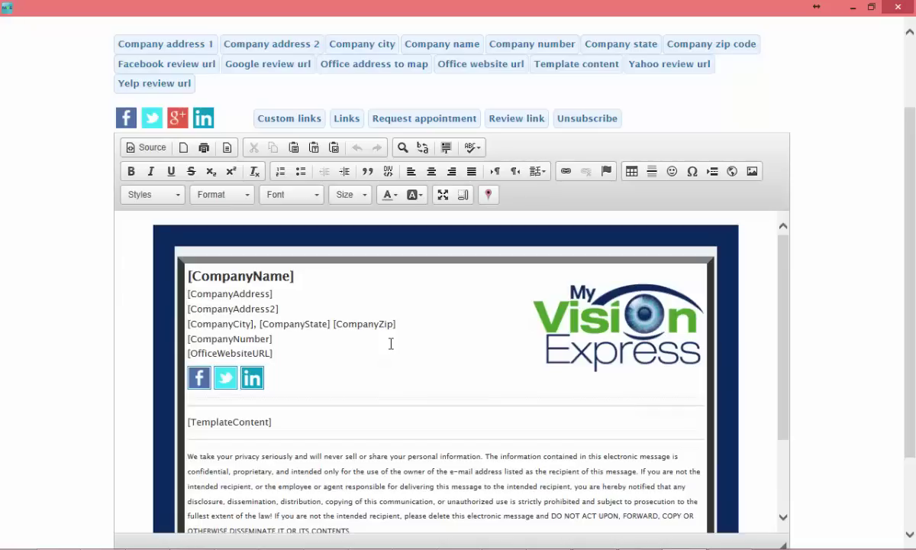
{"action": "left_click", "coordinate": [302, 352]}
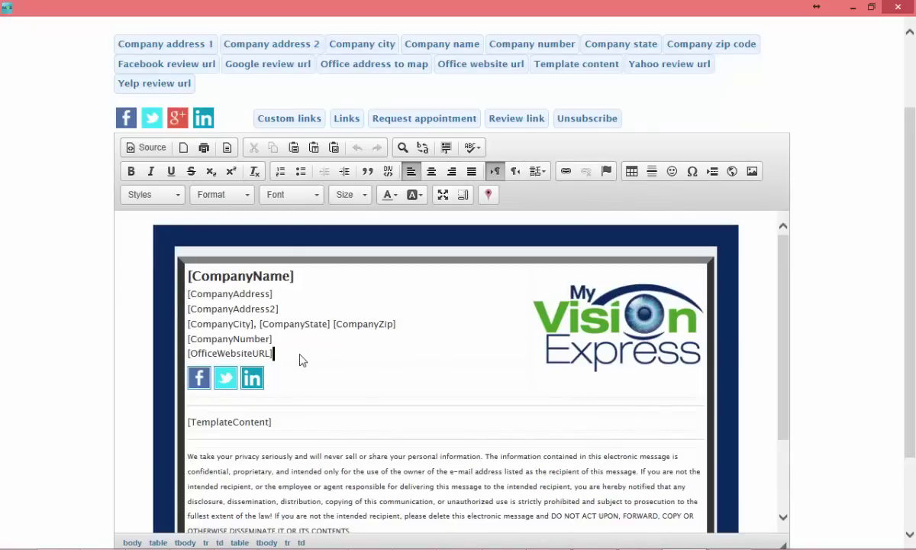
{"action": "triple_click", "coordinate": [303, 361]}
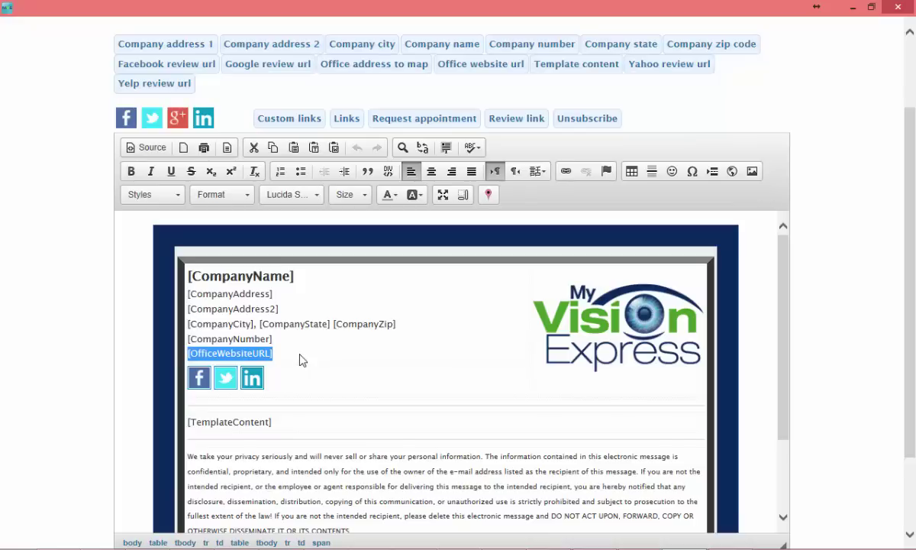
{"action": "key", "text": "Delete"}
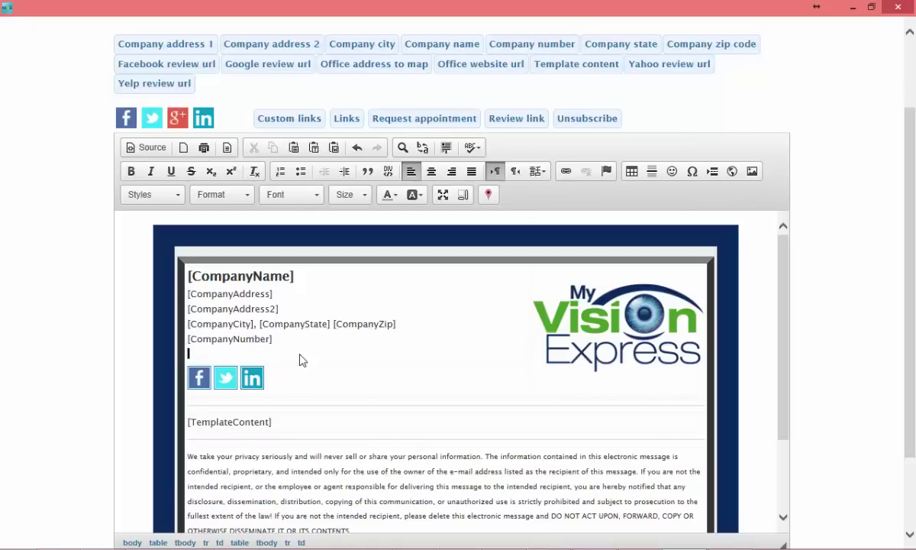
{"action": "key", "text": "BackSpace"}
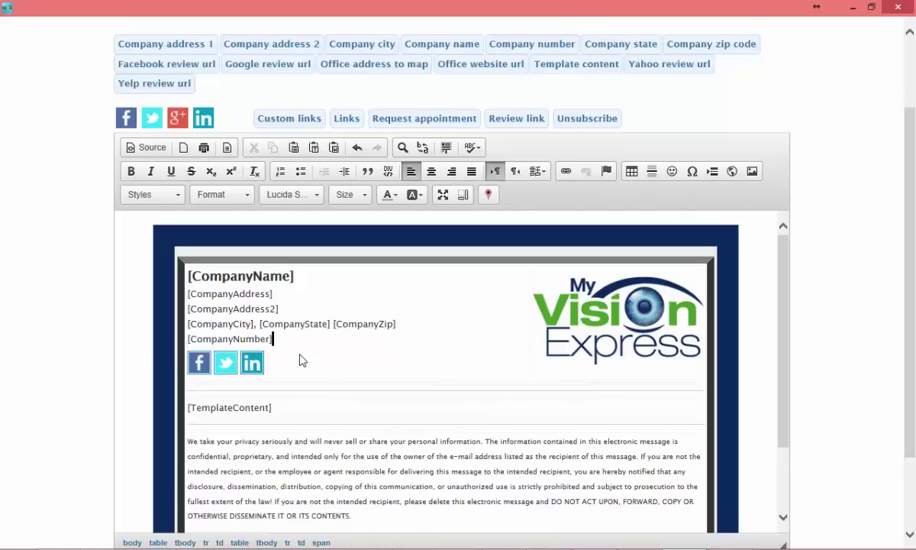
{"action": "key", "text": "Return"}
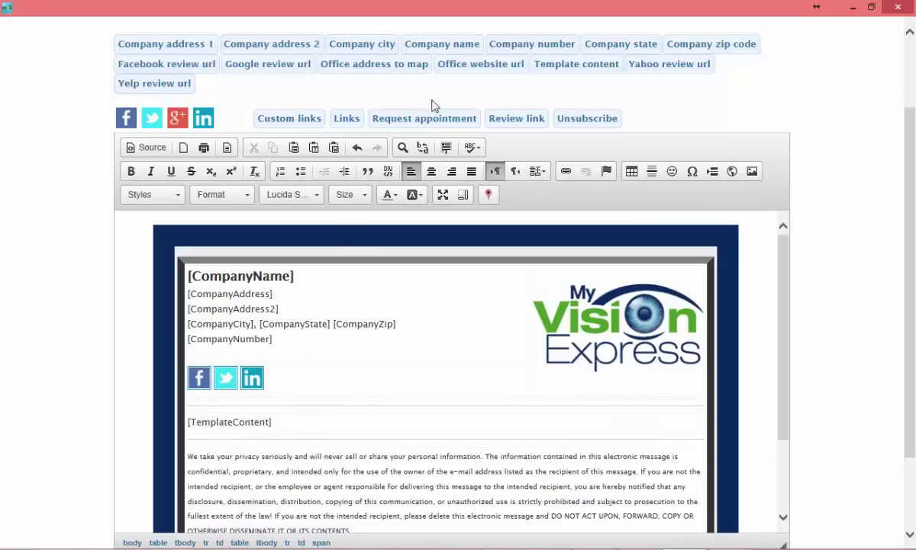
{"action": "left_click", "coordinate": [449, 68]}
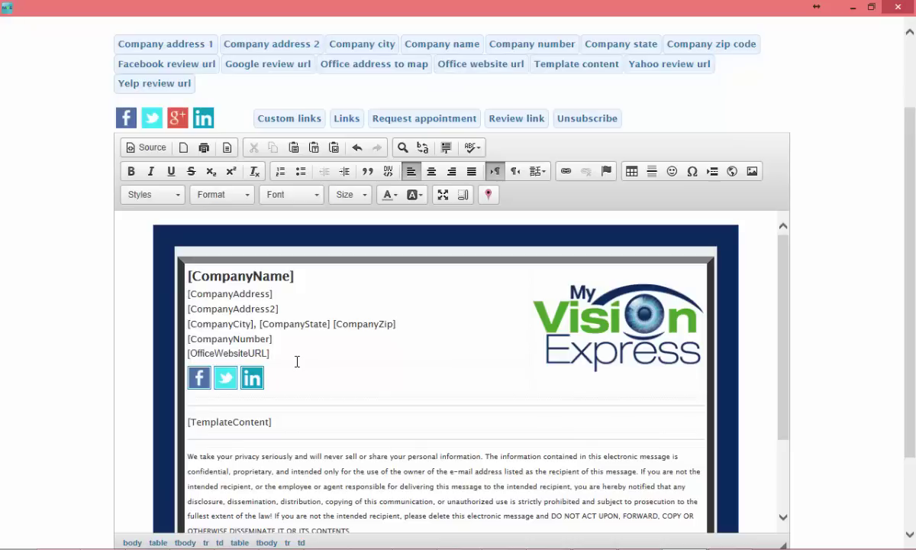
Step: Set the re-inserted [OfficeWebsiteURL] placeholder in Lucida Sans Unicode font
{"action": "key", "text": "shift+Home"}
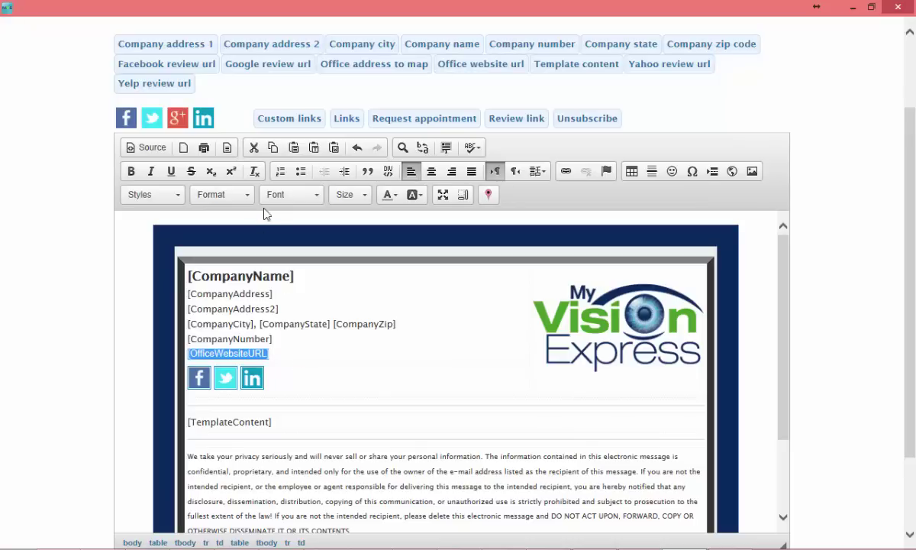
{"action": "left_click", "coordinate": [315, 197]}
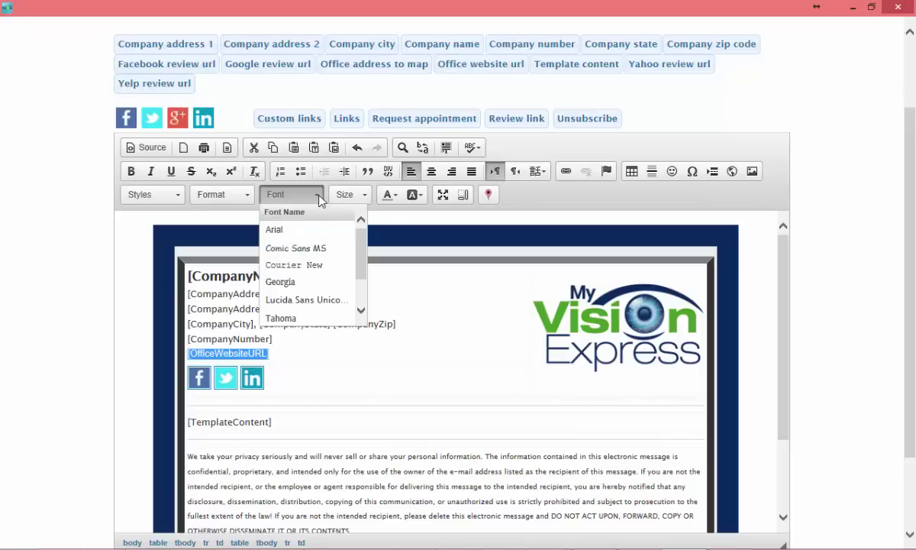
{"action": "left_click", "coordinate": [329, 304]}
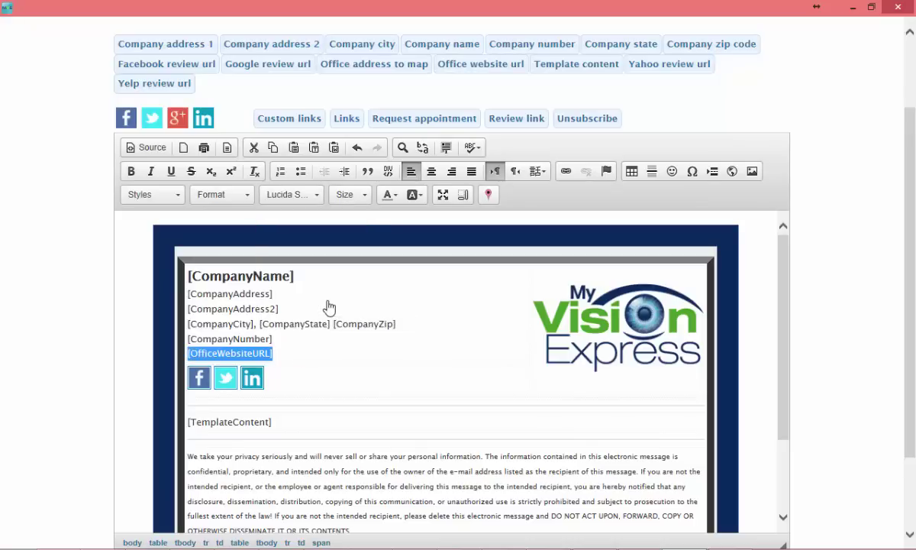
{"action": "left_click", "coordinate": [320, 350]}
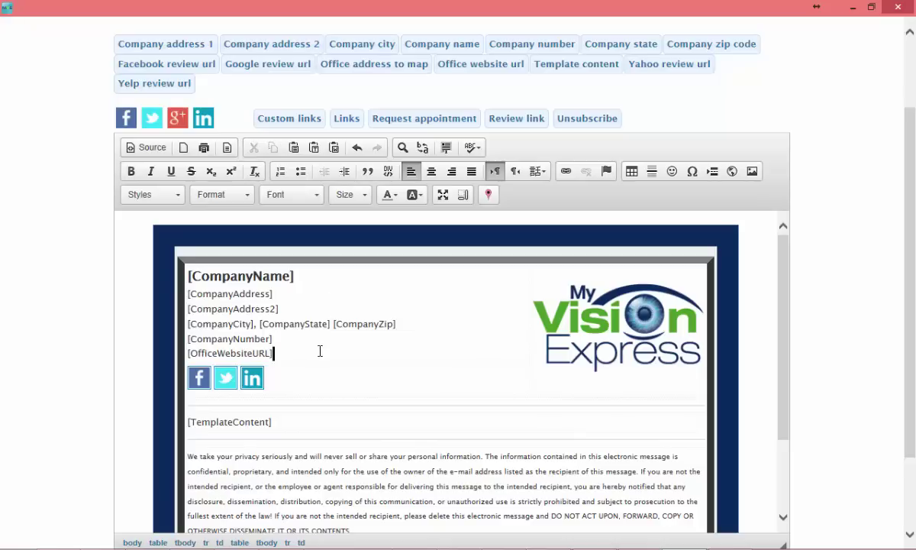
Step: Delete the old header logo and insert the Vision Express logo file from Downloads
{"action": "left_click", "coordinate": [619, 307]}
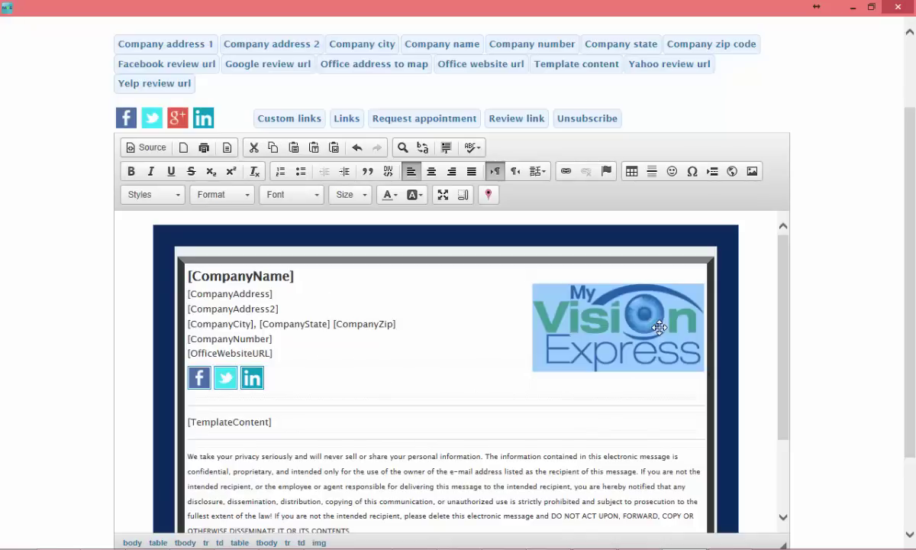
{"action": "key", "text": "Delete"}
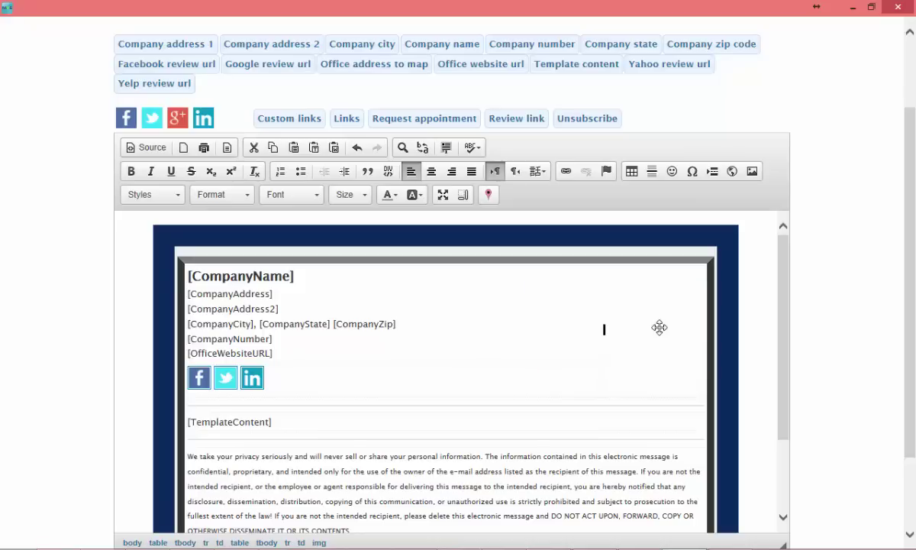
{"action": "left_click", "coordinate": [752, 173]}
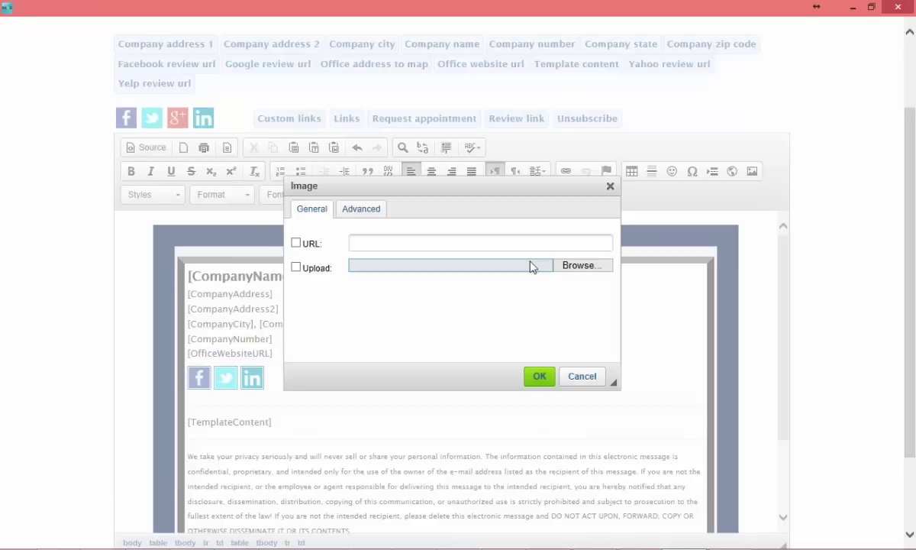
{"action": "left_click", "coordinate": [581, 265]}
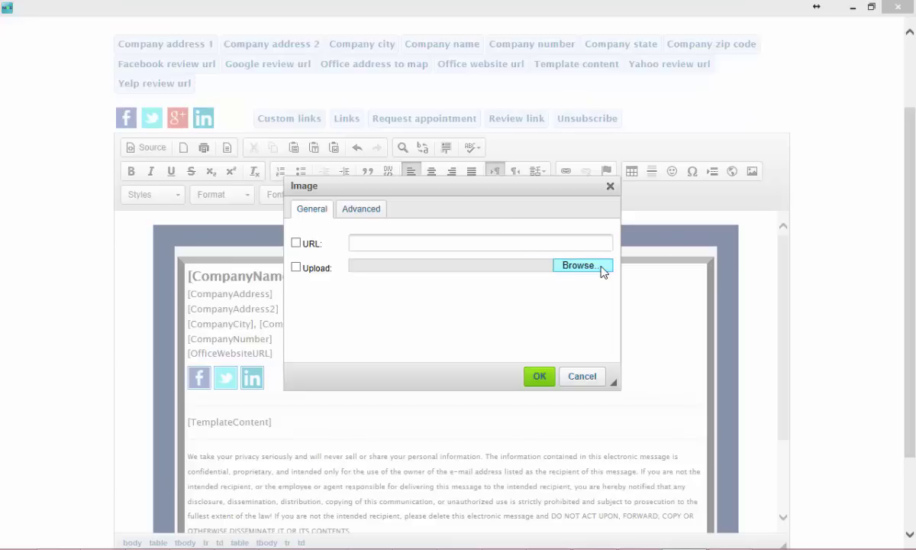
{"action": "left_click_drag", "start_coordinate": [483, 106], "coordinate": [480, 101]}
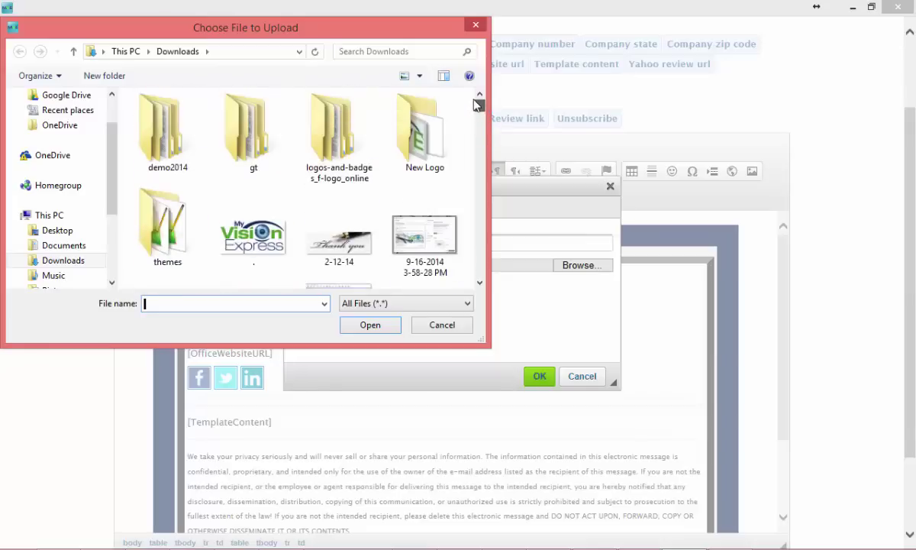
{"action": "left_click", "coordinate": [241, 252]}
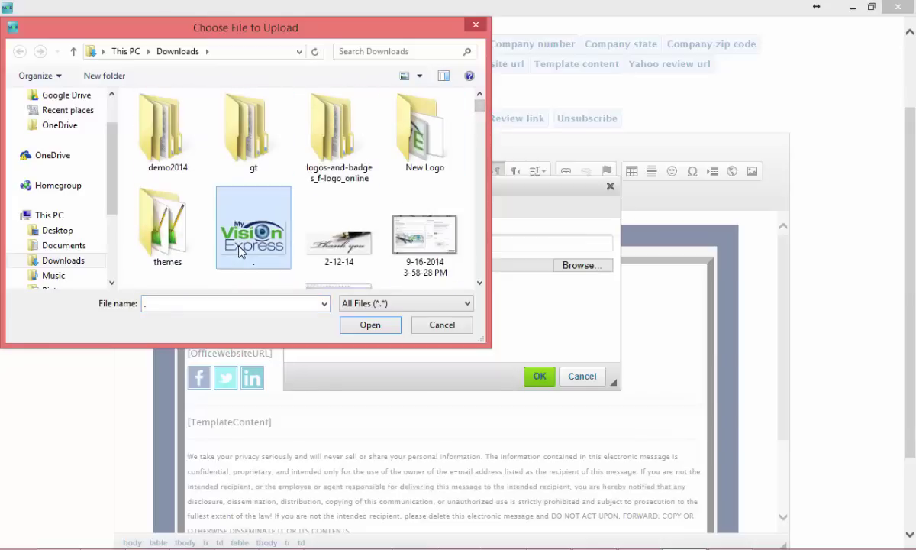
{"action": "left_click", "coordinate": [367, 327]}
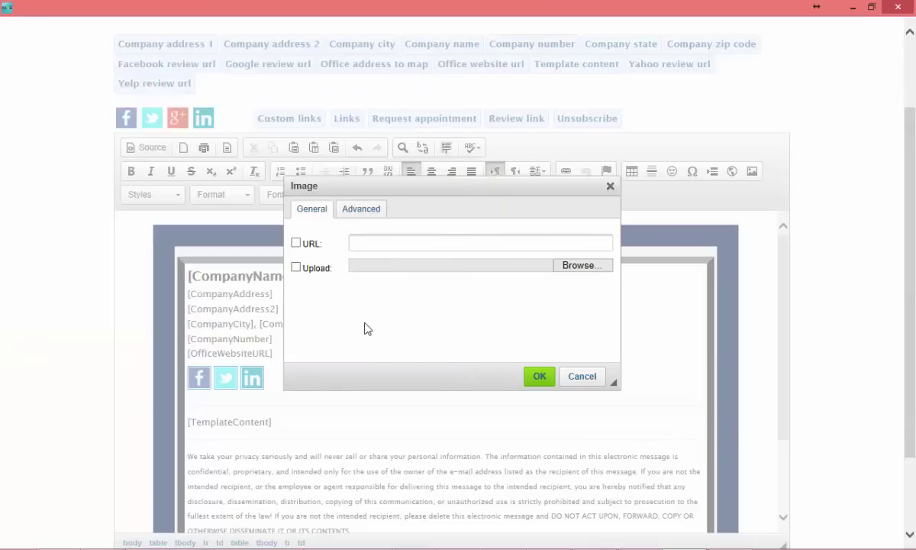
{"action": "left_click", "coordinate": [539, 379]}
{"action": "left_click", "coordinate": [470, 373]}
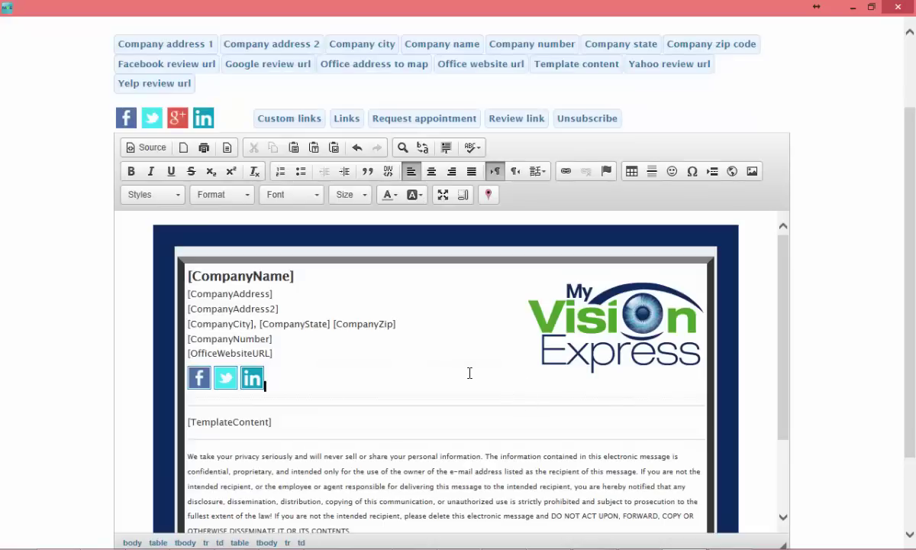
Step: Preview the Green, Purple and Yellow library layouts, cancel without inserting, and save the template
{"action": "scroll", "coordinate": [466, 374], "scroll_direction": "down", "scroll_amount": 1}
{"action": "left_click", "coordinate": [318, 403]}
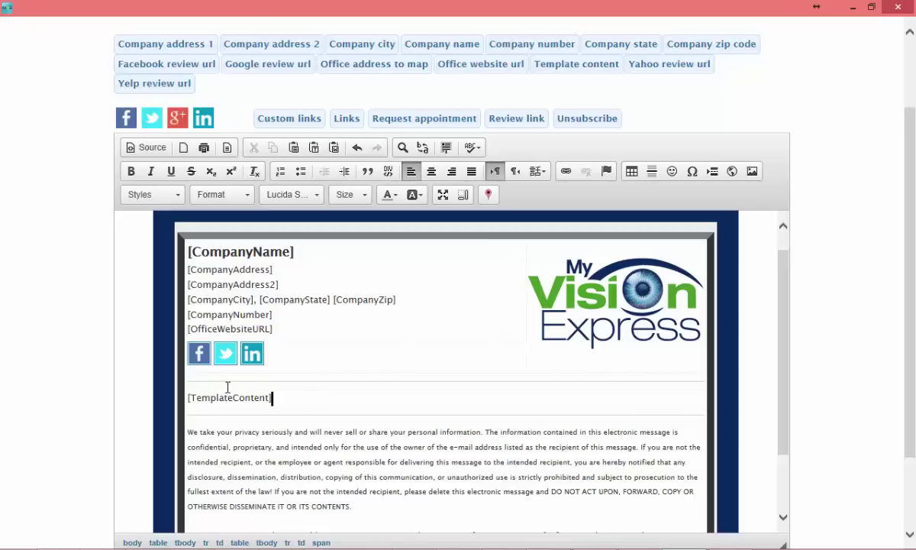
{"action": "scroll", "coordinate": [227, 387], "scroll_direction": "down", "scroll_amount": 3}
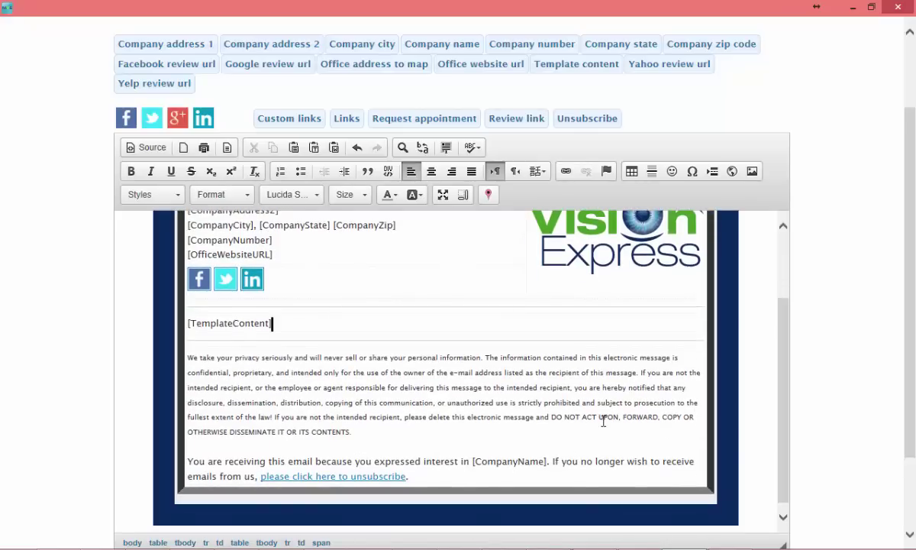
{"action": "scroll", "coordinate": [601, 421], "scroll_direction": "down", "scroll_amount": 3}
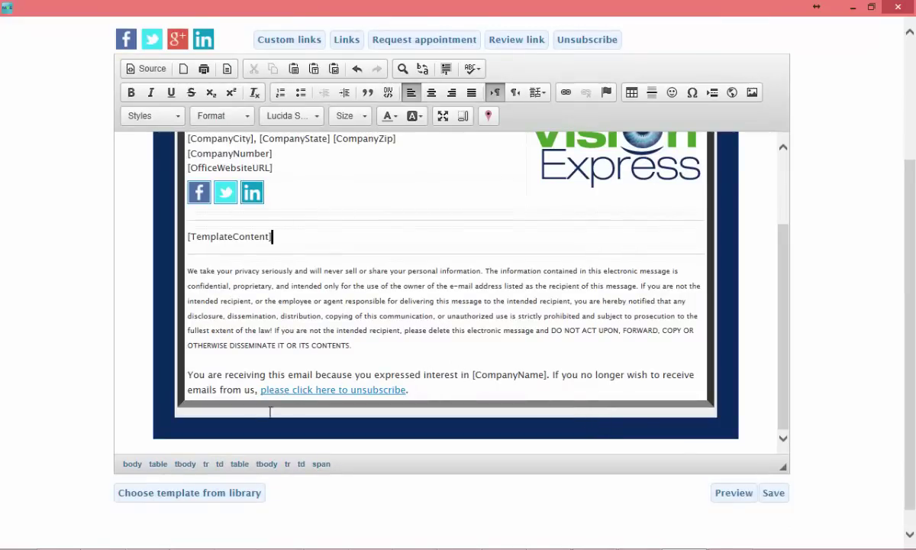
{"action": "left_click", "coordinate": [190, 493]}
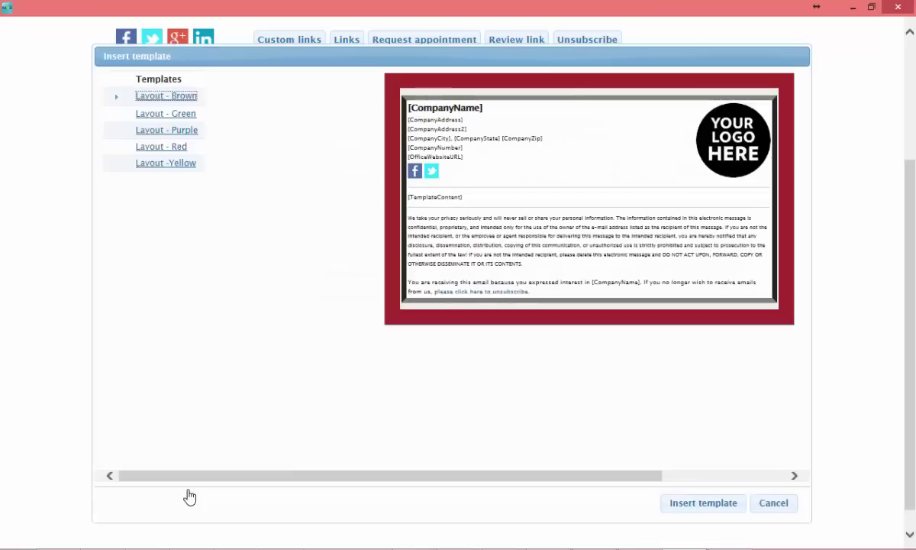
{"action": "left_click", "coordinate": [183, 114]}
{"action": "left_click", "coordinate": [185, 130]}
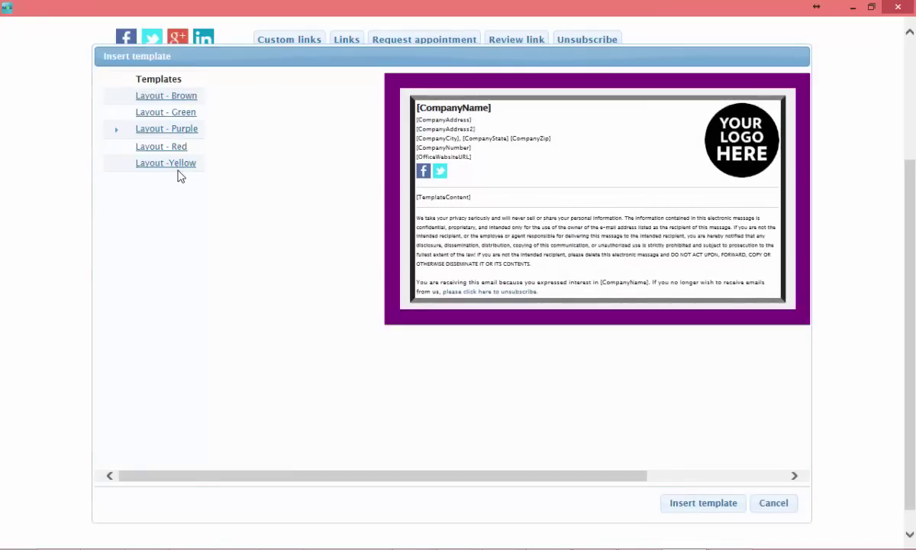
{"action": "left_click", "coordinate": [176, 163]}
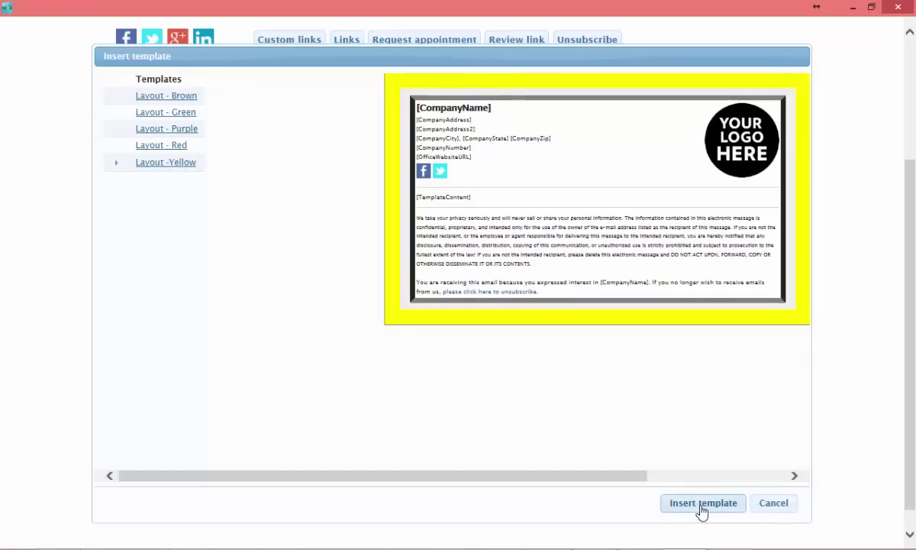
{"action": "left_click", "coordinate": [769, 505]}
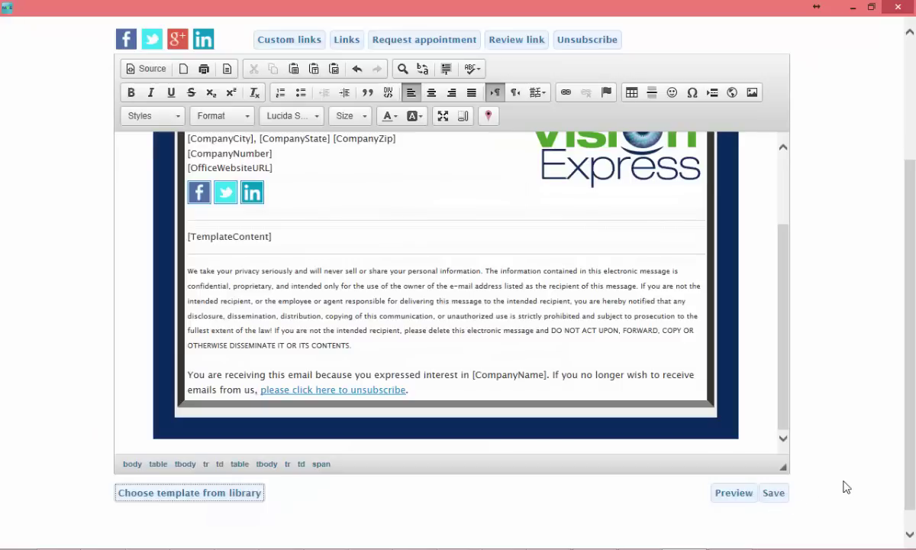
{"action": "left_click", "coordinate": [780, 498]}
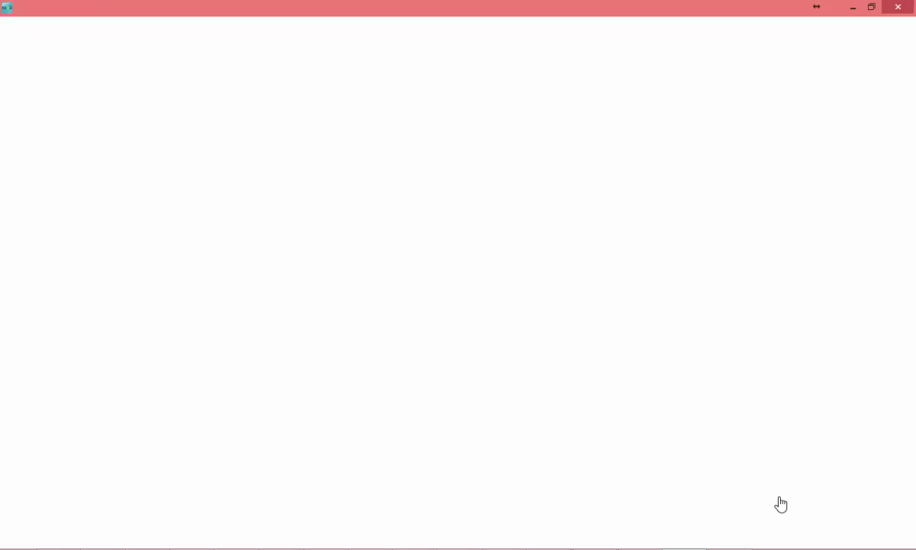
Step: Close the editor, select Recall, keep its timing in Months, and open its email template
{"action": "left_click", "coordinate": [903, 9]}
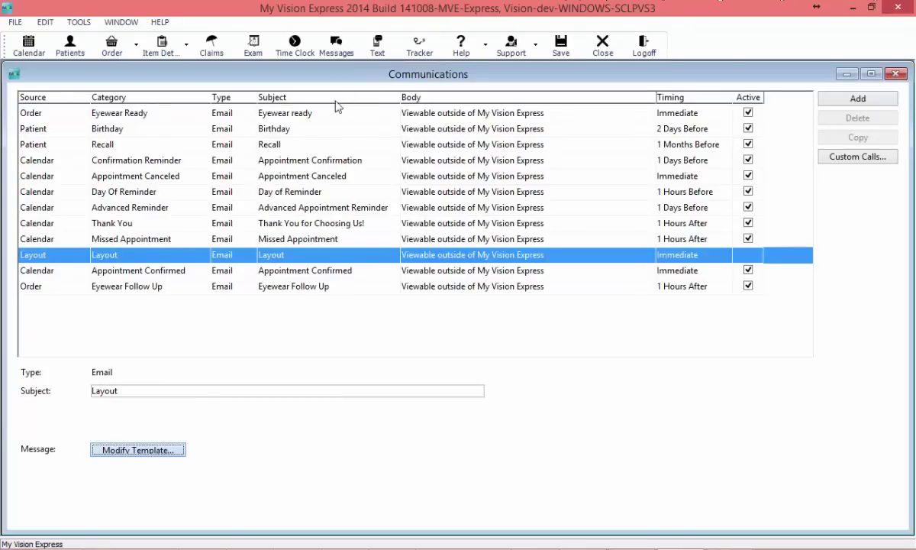
{"action": "left_click", "coordinate": [301, 148]}
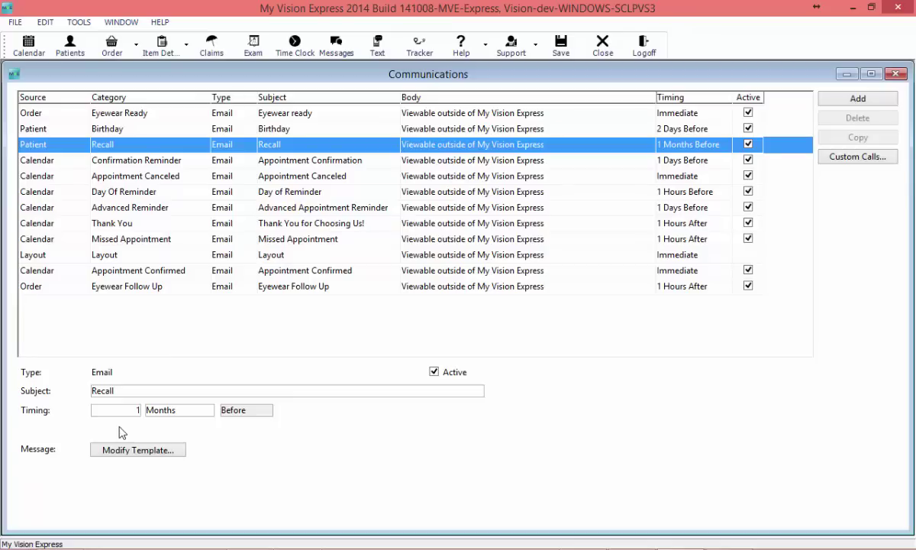
{"action": "left_click", "coordinate": [167, 413]}
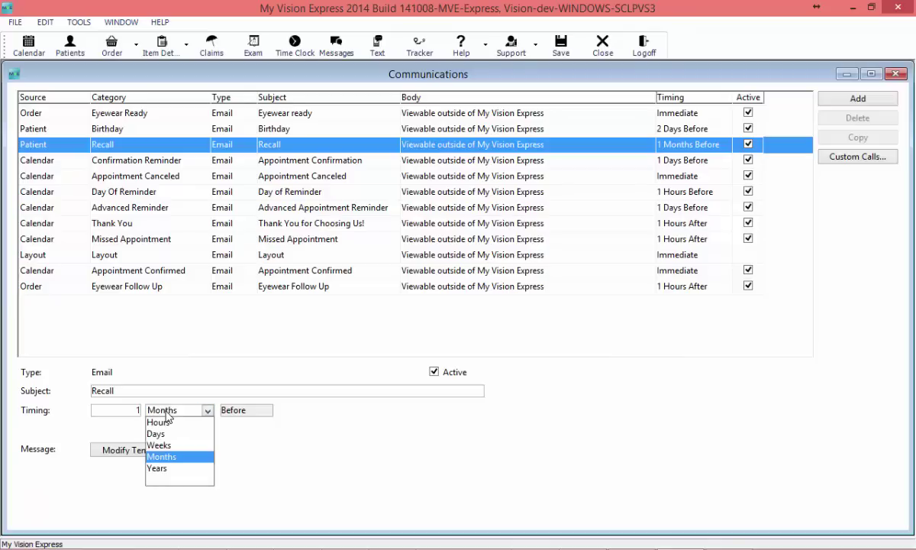
{"action": "left_click", "coordinate": [168, 413]}
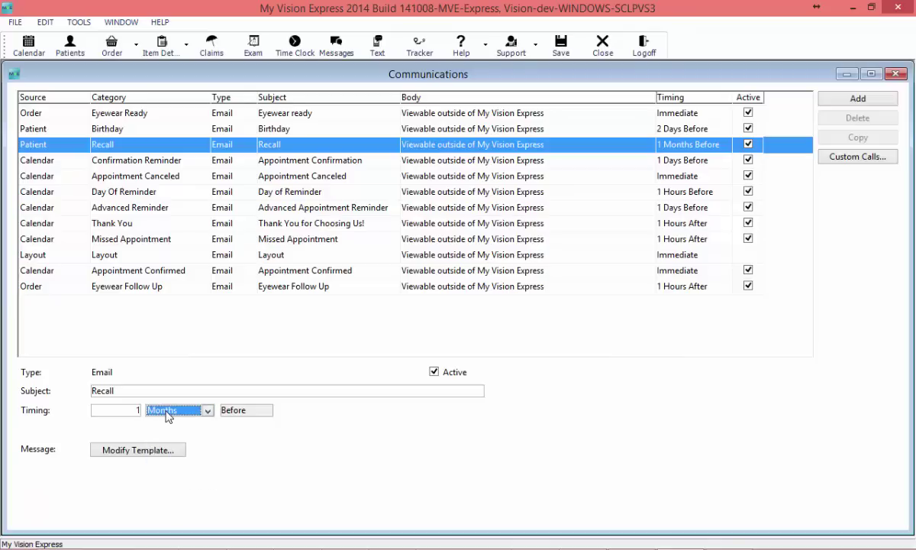
{"action": "left_click", "coordinate": [137, 450]}
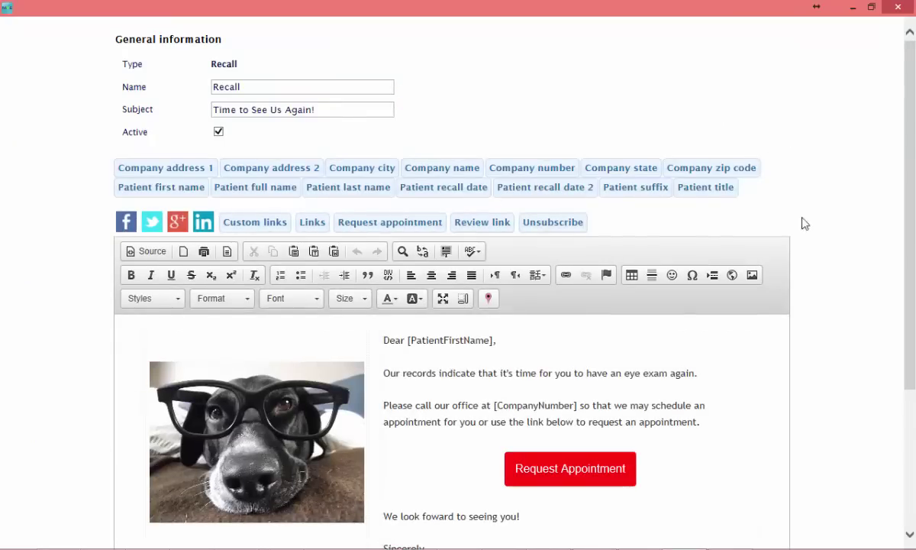
Step: Replace [PatientFirstName] in the greeting with [PatientTitle] and [PatientLastName] placeholders
{"action": "scroll", "coordinate": [817, 331], "scroll_direction": "down", "scroll_amount": 3}
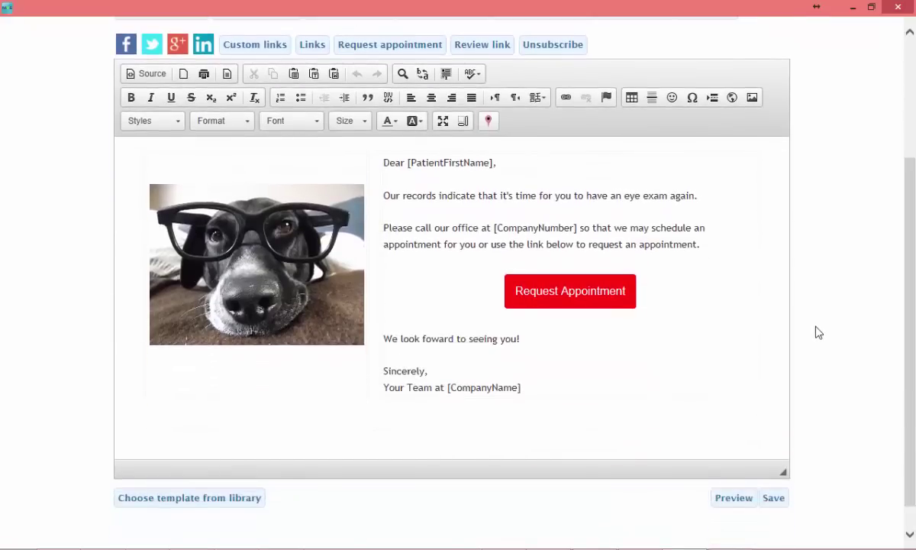
{"action": "left_click", "coordinate": [449, 163]}
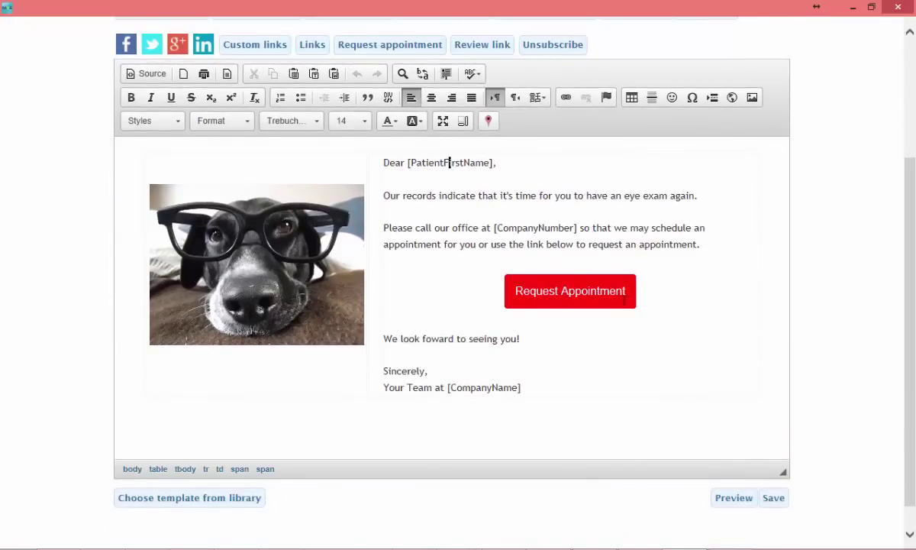
{"action": "scroll", "coordinate": [450, 175], "scroll_direction": "up", "scroll_amount": 1}
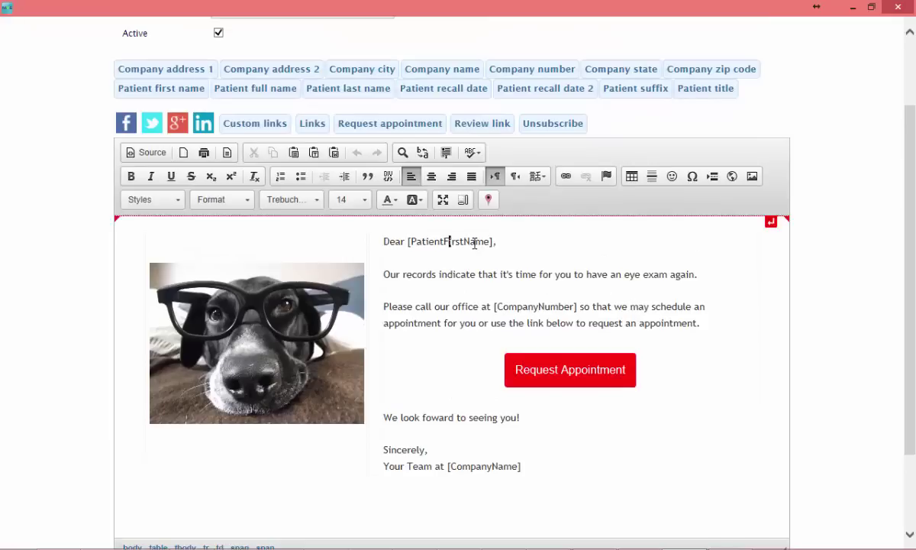
{"action": "left_click", "coordinate": [409, 242]}
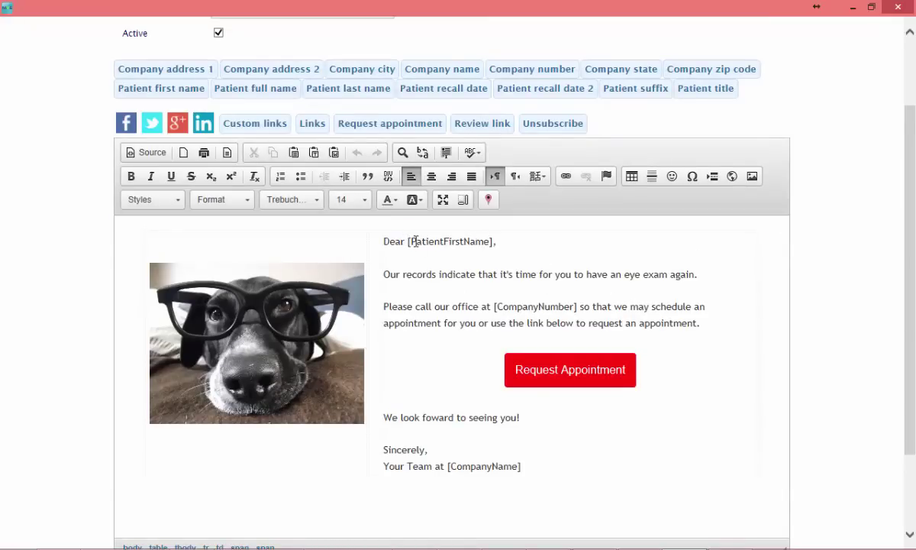
{"action": "key", "text": "shift+End"}
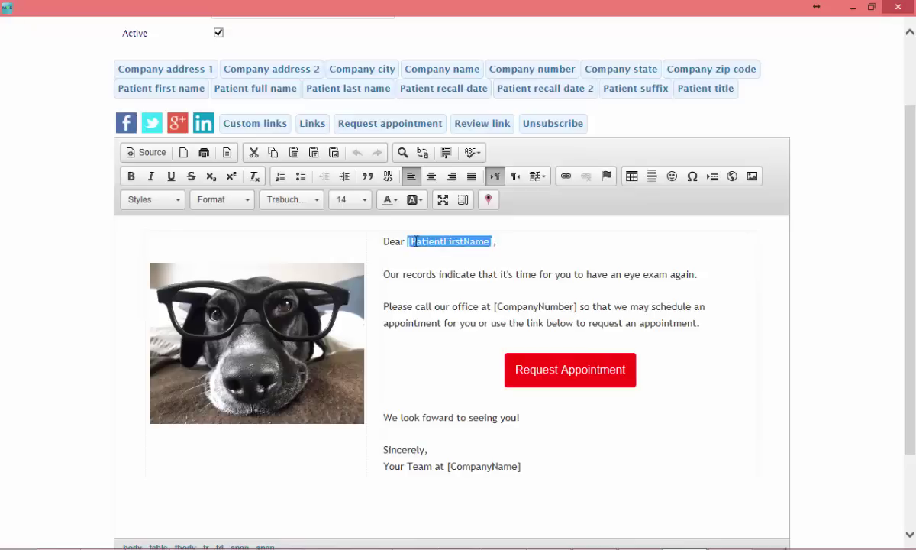
{"action": "key", "text": "Delete"}
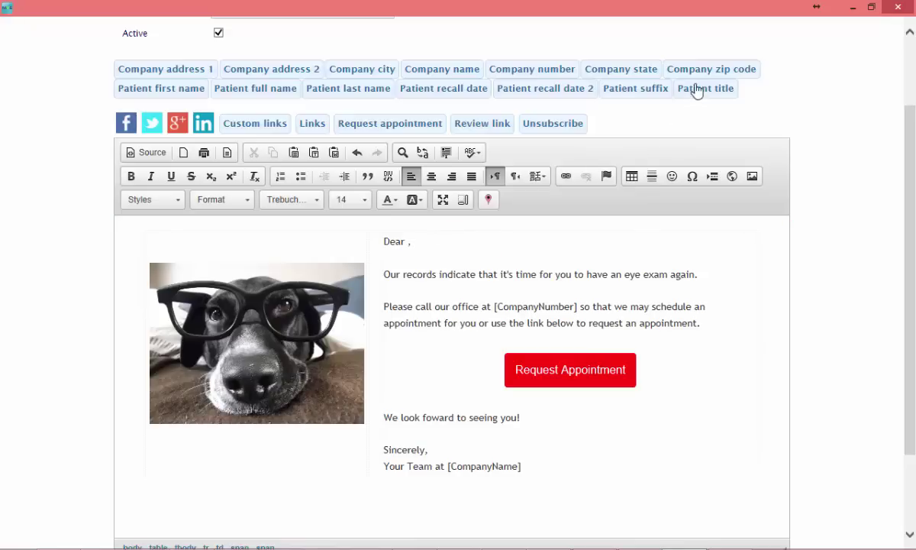
{"action": "left_click", "coordinate": [698, 90]}
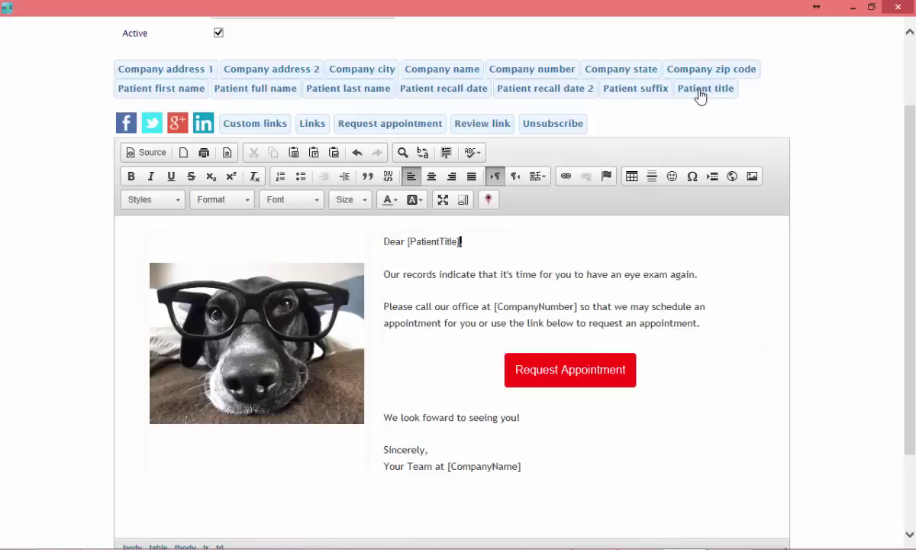
{"action": "left_click", "coordinate": [369, 90]}
Step: Set the greeting after 'Dear' in Lucida Sans Unicode font
{"action": "left_click", "coordinate": [461, 243]}
{"action": "left_click_drag", "start_coordinate": [409, 242], "coordinate": [542, 243]}
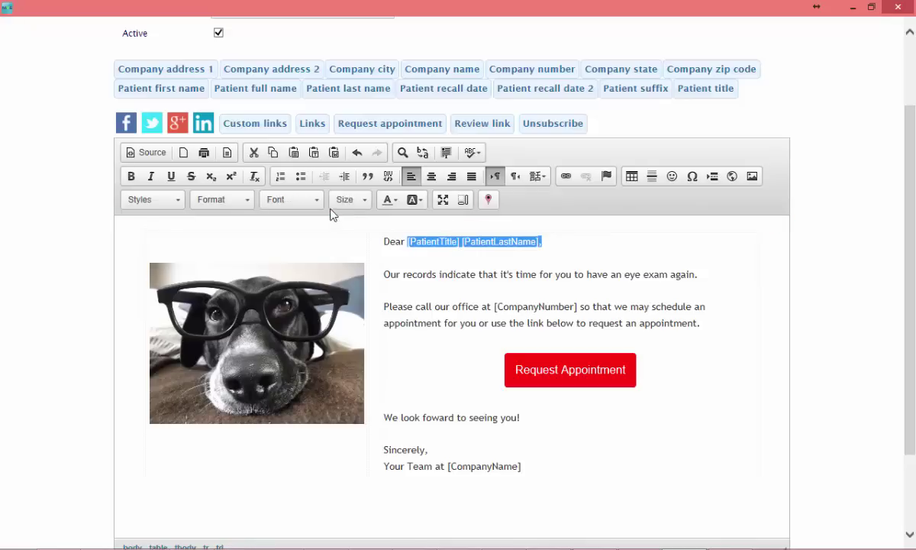
{"action": "left_click", "coordinate": [315, 201]}
{"action": "left_click", "coordinate": [303, 305]}
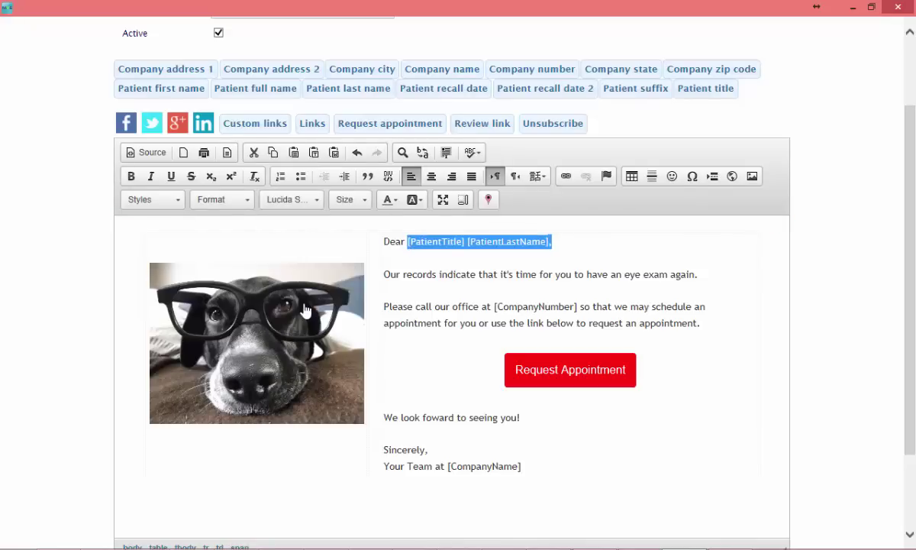
{"action": "left_click", "coordinate": [464, 299]}
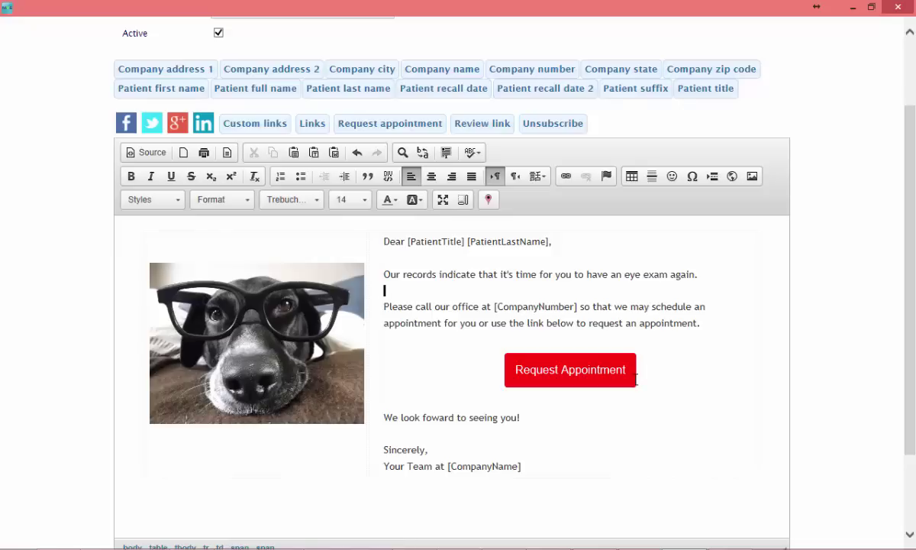
Step: Delete the old Request Appointment button and add a centred empty line for the new one
{"action": "left_click", "coordinate": [668, 375]}
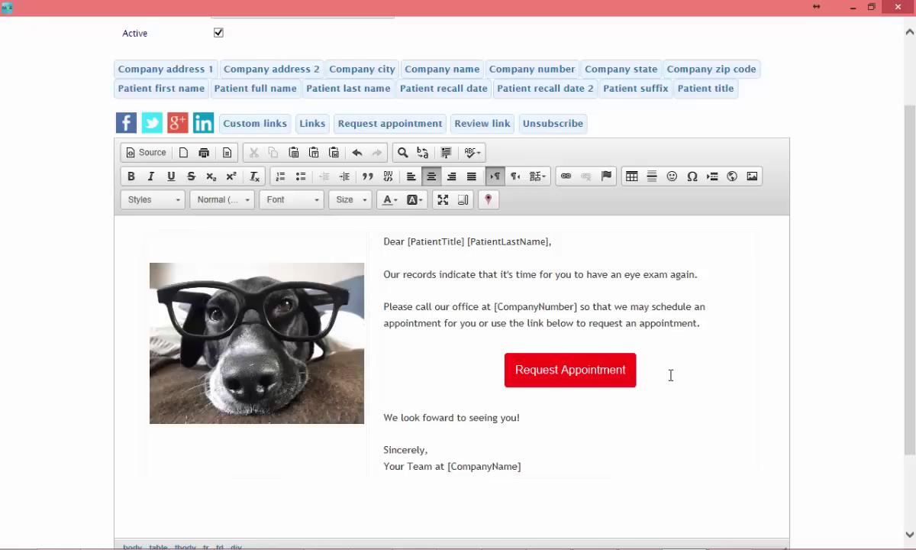
{"action": "key", "text": "shift+Home"}
{"action": "key", "text": "BackSpace"}
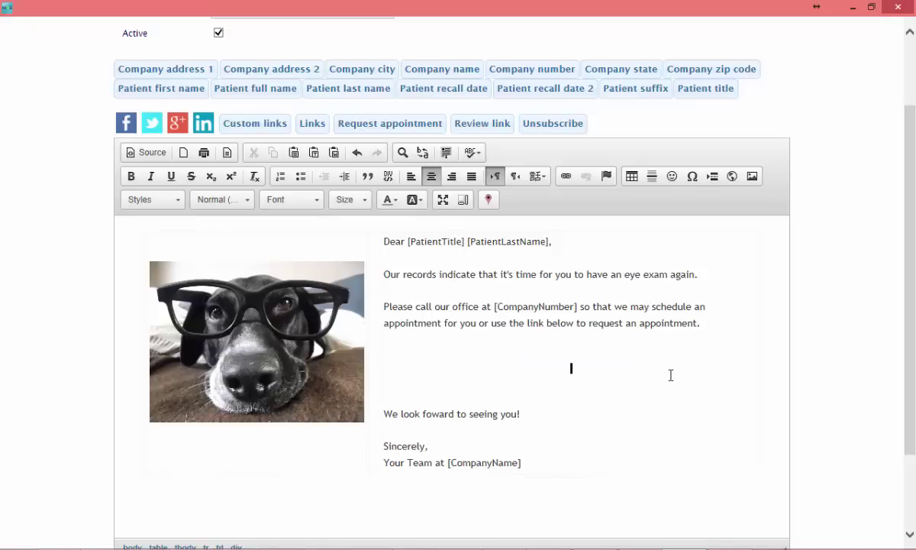
{"action": "key", "text": "Delete"}
{"action": "key", "text": "Delete"}
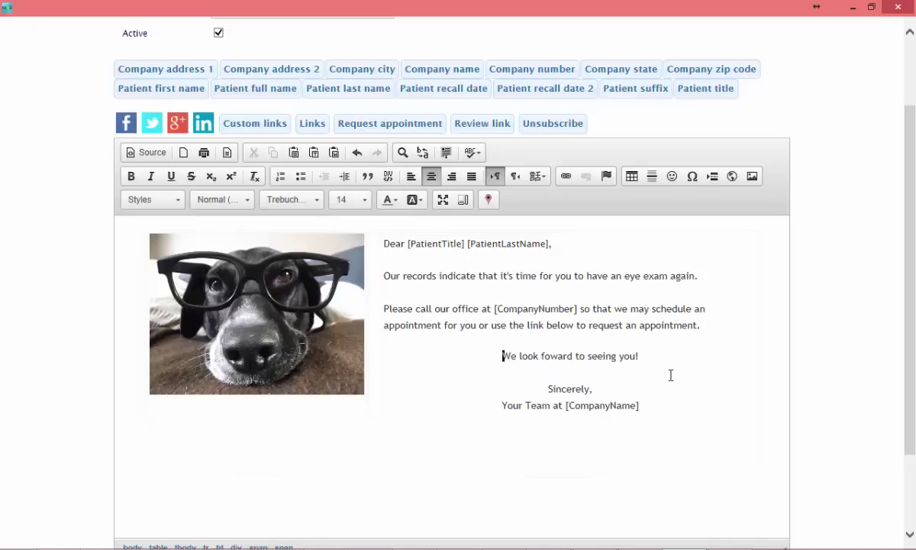
{"action": "key", "text": "Return"}
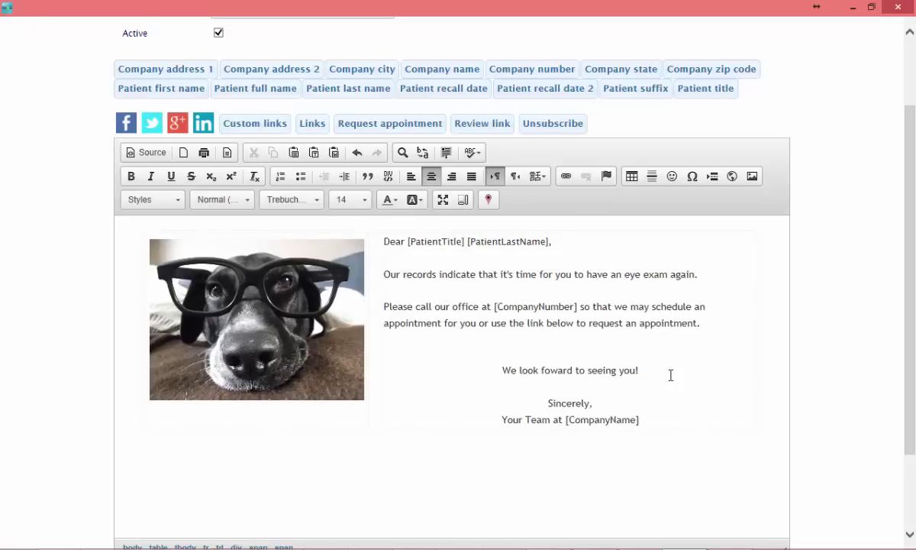
{"action": "key", "text": "Return"}
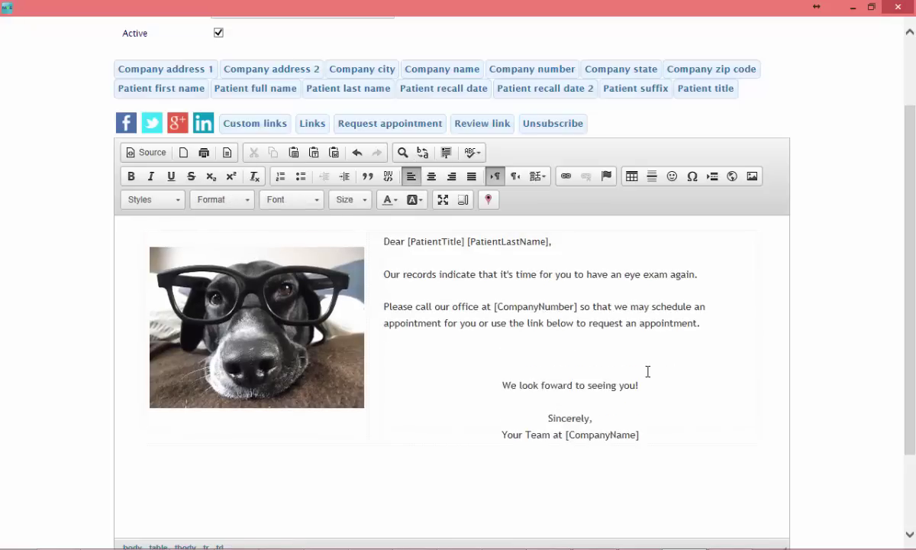
{"action": "left_click", "coordinate": [432, 177]}
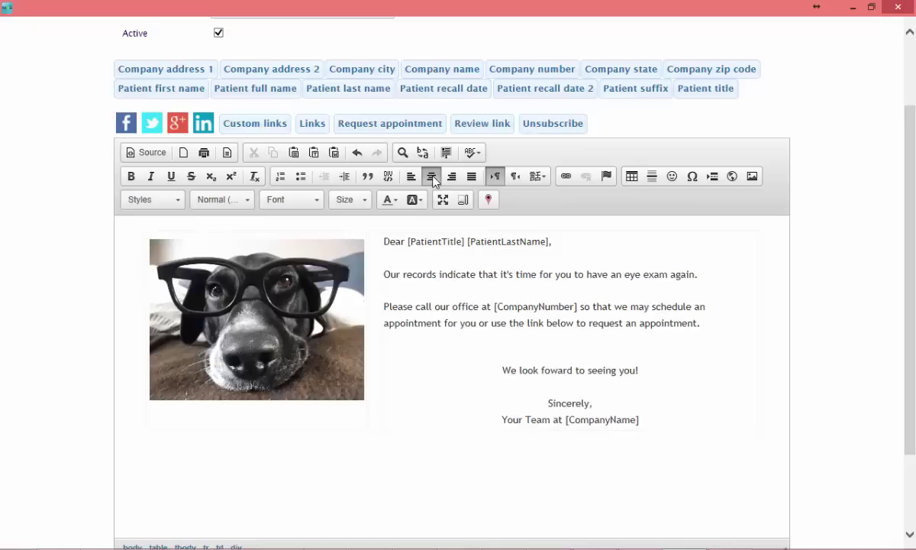
Step: Insert a red custom link button labelled 'Request Appointment'
{"action": "left_click", "coordinate": [417, 133]}
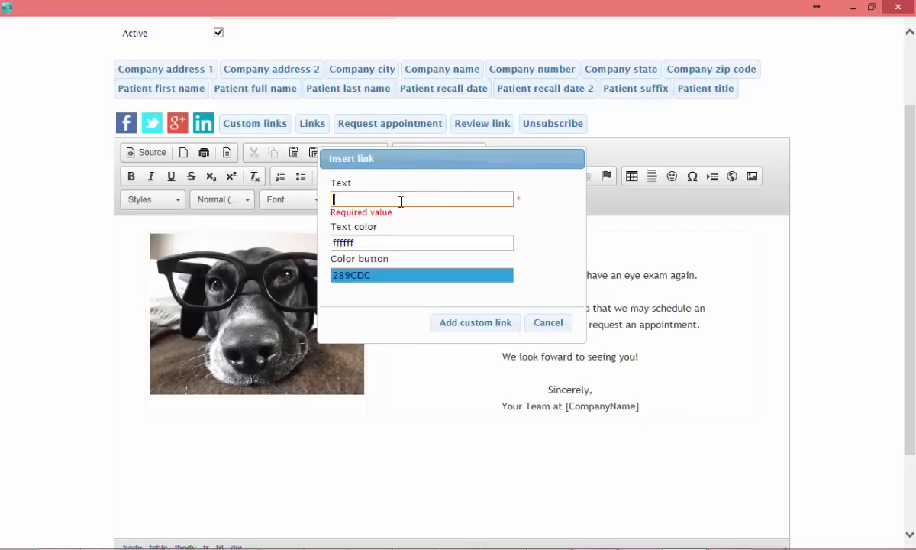
{"action": "type", "text": "Request Appointment"}
{"action": "left_click", "coordinate": [379, 263]}
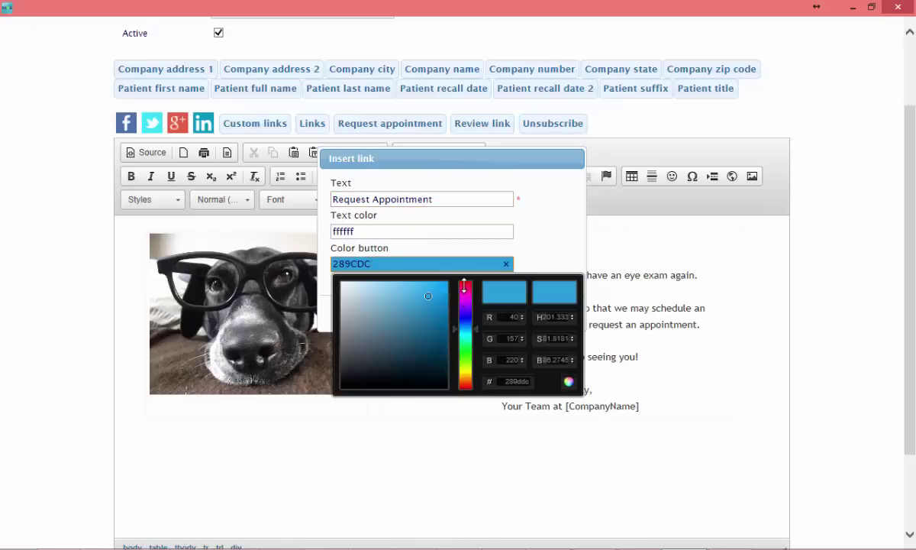
{"action": "mouse_move", "coordinate": [465, 313]}
{"action": "left_mouse_down"}
{"action": "mouse_move", "coordinate": [468, 283]}
{"action": "mouse_move", "coordinate": [454, 284]}
{"action": "left_mouse_up"}
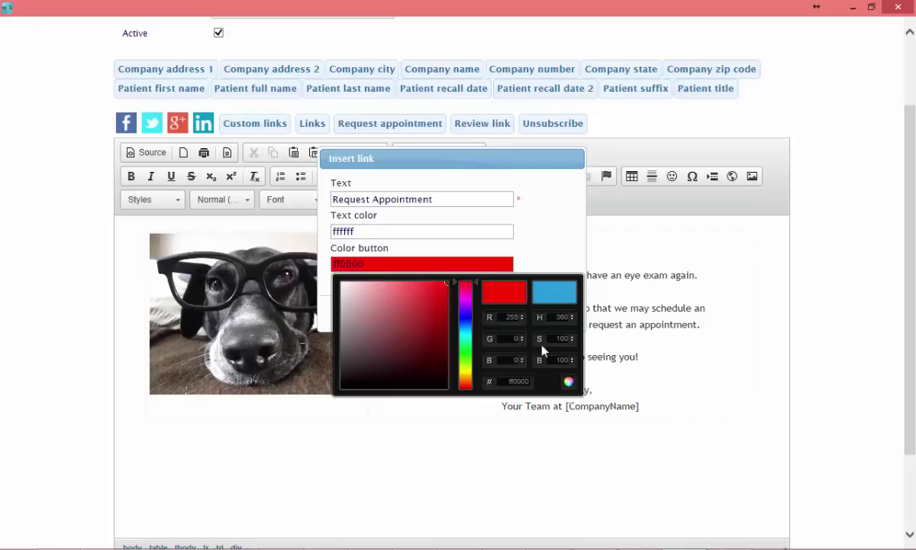
{"action": "left_click", "coordinate": [553, 239]}
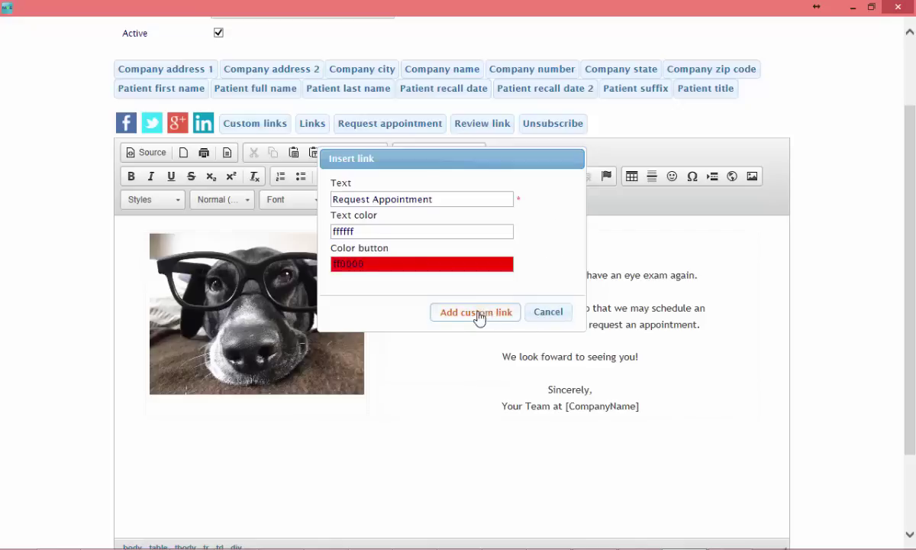
{"action": "left_click", "coordinate": [486, 313]}
Step: Move the button below the paragraph and left-align 'We look foward to seeing you!' and the Sincerely sign-off
{"action": "left_click", "coordinate": [729, 324]}
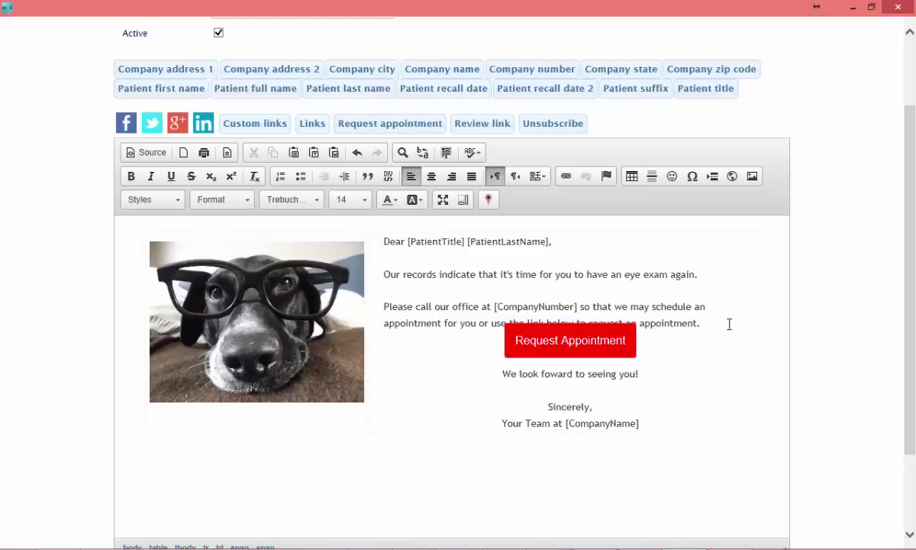
{"action": "key", "text": "Return"}
{"action": "key", "text": "Down"}
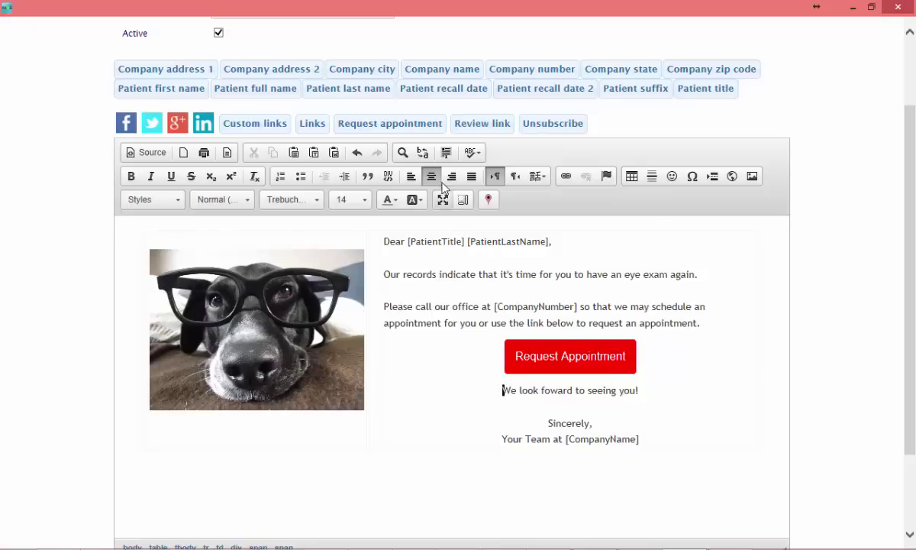
{"action": "left_click", "coordinate": [411, 177]}
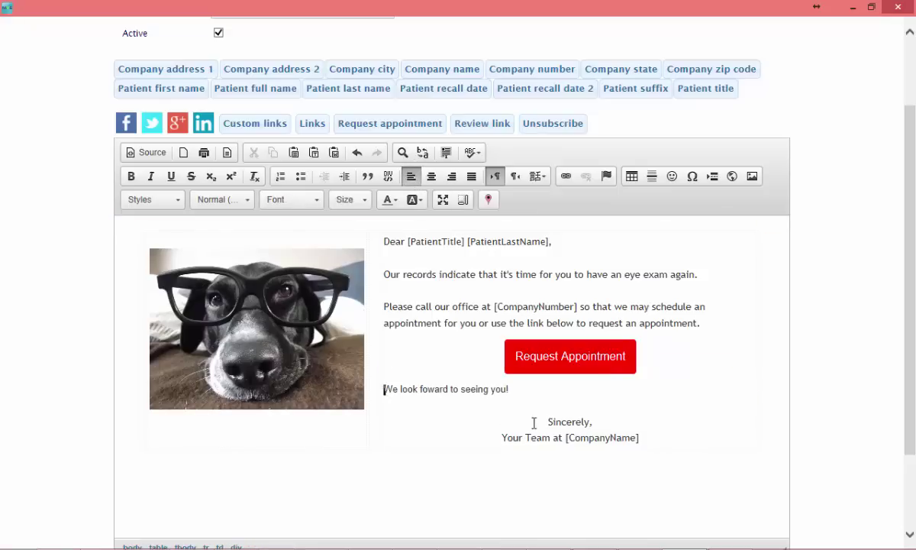
{"action": "left_click_drag", "start_coordinate": [539, 413], "coordinate": [665, 445]}
{"action": "left_click", "coordinate": [411, 177]}
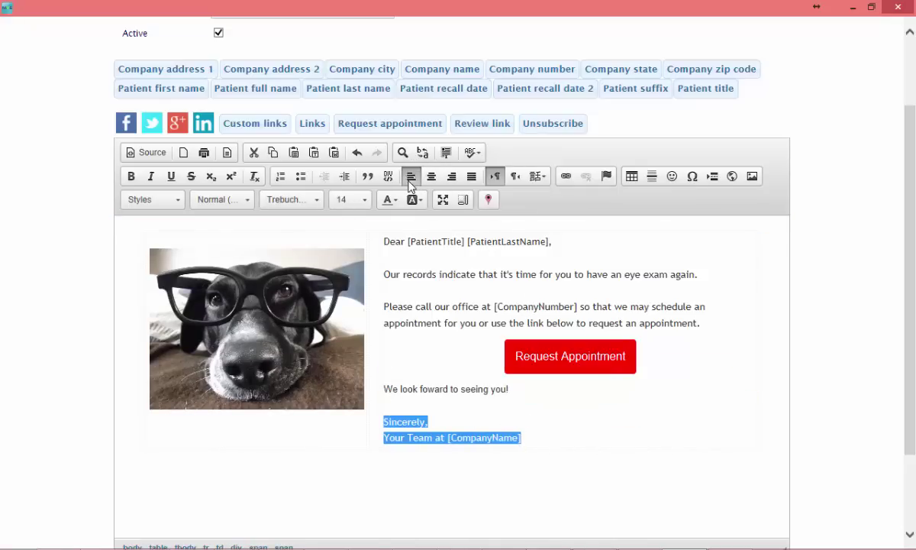
{"action": "left_click", "coordinate": [626, 408]}
{"action": "scroll", "coordinate": [824, 241], "scroll_direction": "down", "scroll_amount": 1}
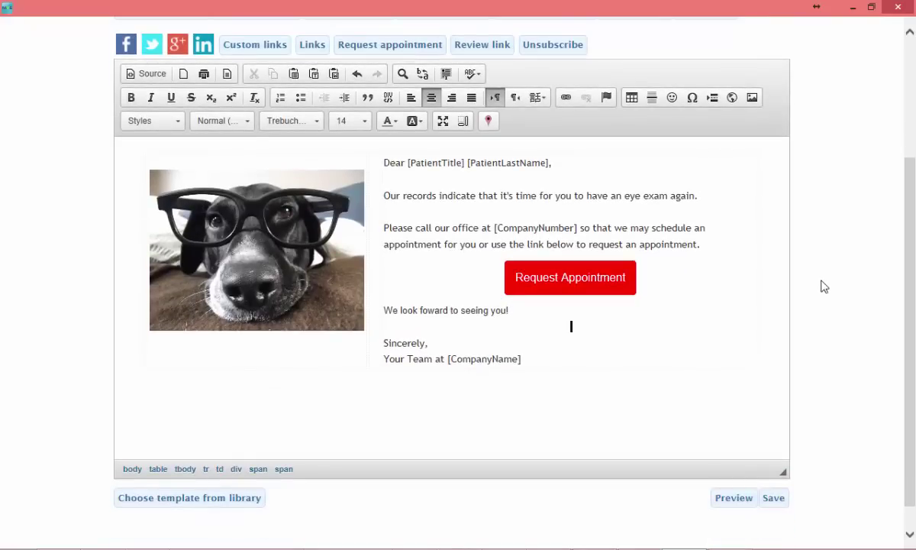
{"action": "left_click", "coordinate": [733, 499]}
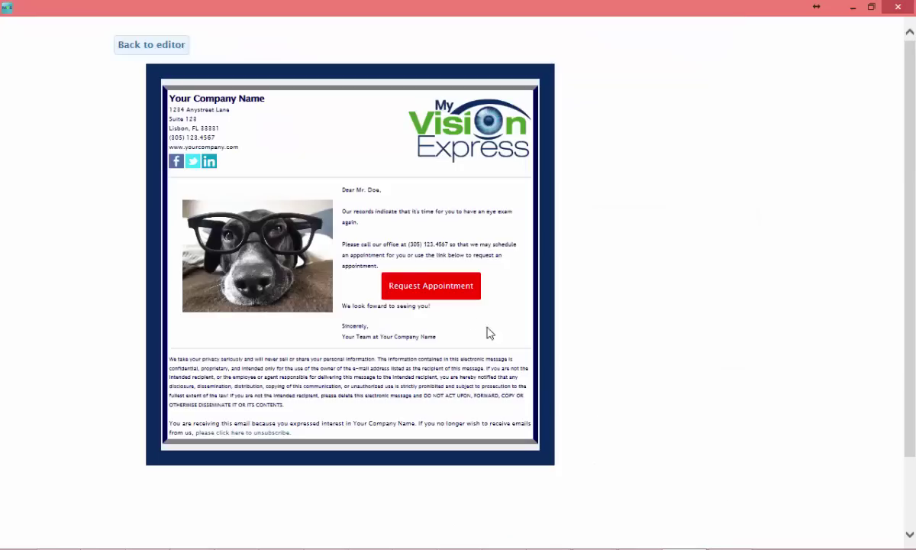
{"action": "left_click", "coordinate": [127, 46]}
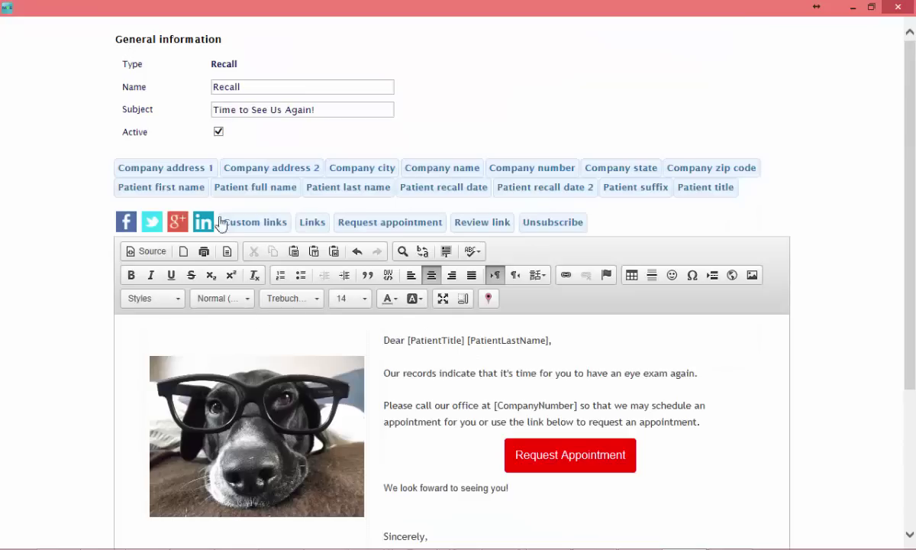
{"action": "scroll", "coordinate": [50, 375], "scroll_direction": "down", "scroll_amount": 1}
{"action": "scroll", "coordinate": [49, 375], "scroll_direction": "down", "scroll_amount": 3}
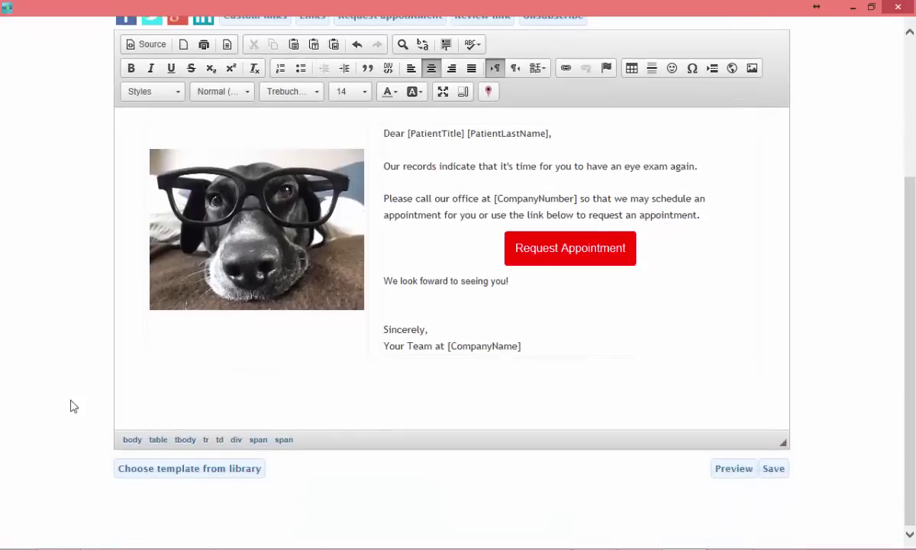
{"action": "left_click", "coordinate": [201, 471]}
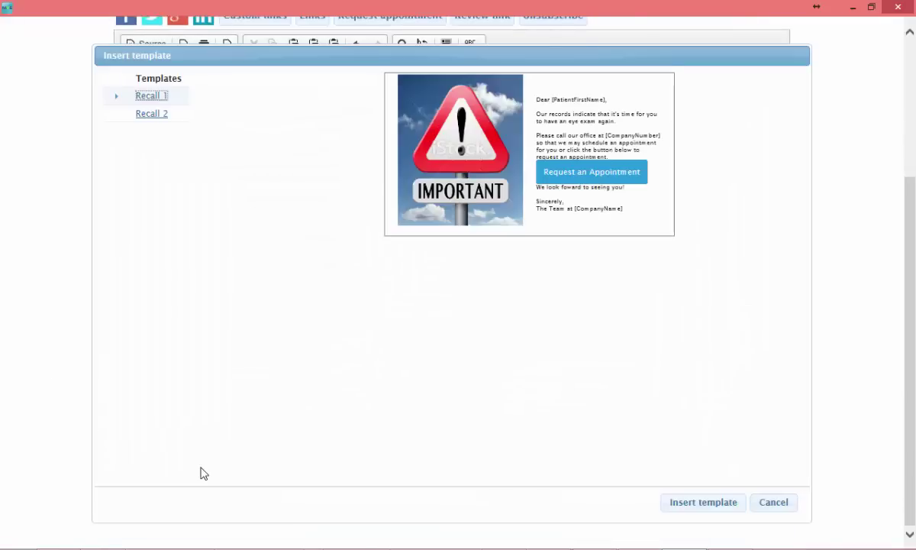
{"action": "left_click", "coordinate": [158, 115]}
{"action": "left_click", "coordinate": [156, 97]}
{"action": "left_click", "coordinate": [774, 503]}
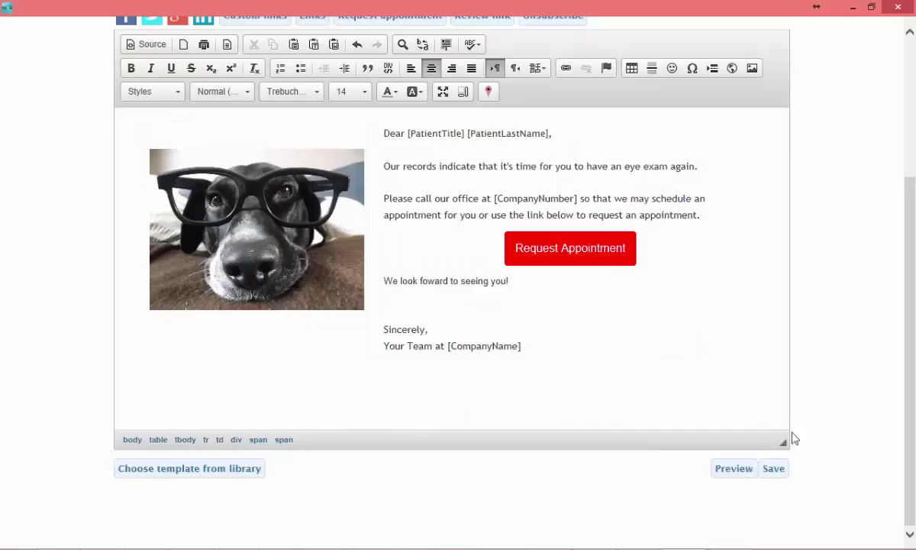
{"action": "mouse_move", "coordinate": [432, 547]}
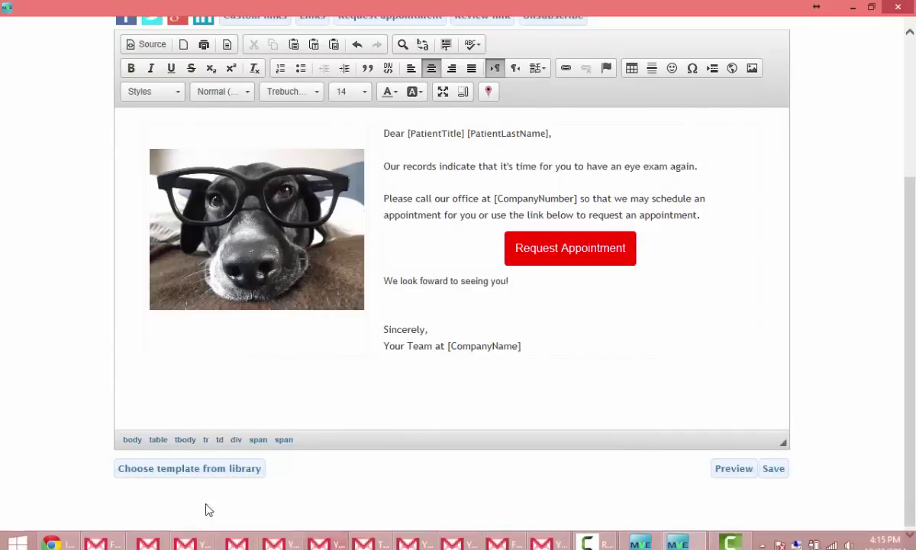
Step: Switch to Gmail and scroll through the received recall email with its dog photo
{"action": "left_click", "coordinate": [98, 536]}
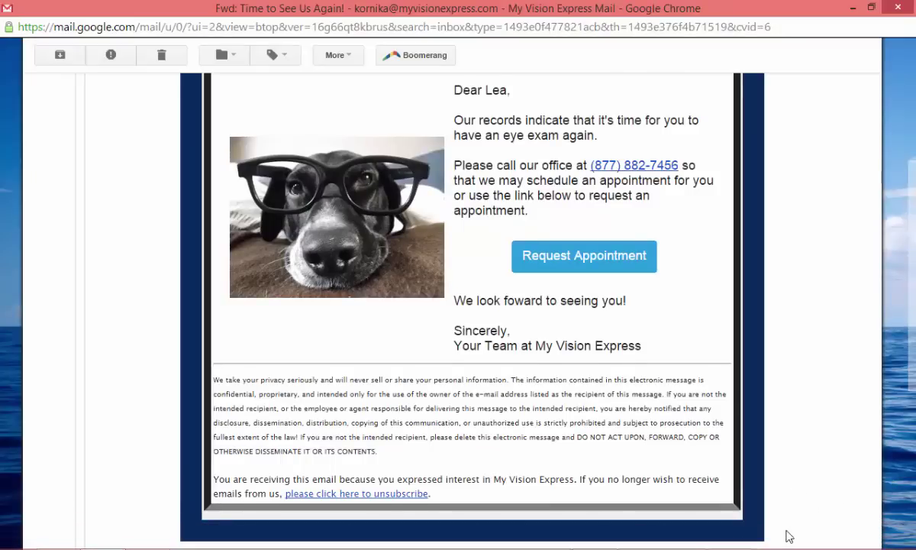
{"action": "scroll", "coordinate": [787, 527], "scroll_direction": "up", "scroll_amount": 3}
{"action": "scroll", "coordinate": [791, 412], "scroll_direction": "down", "scroll_amount": 2}
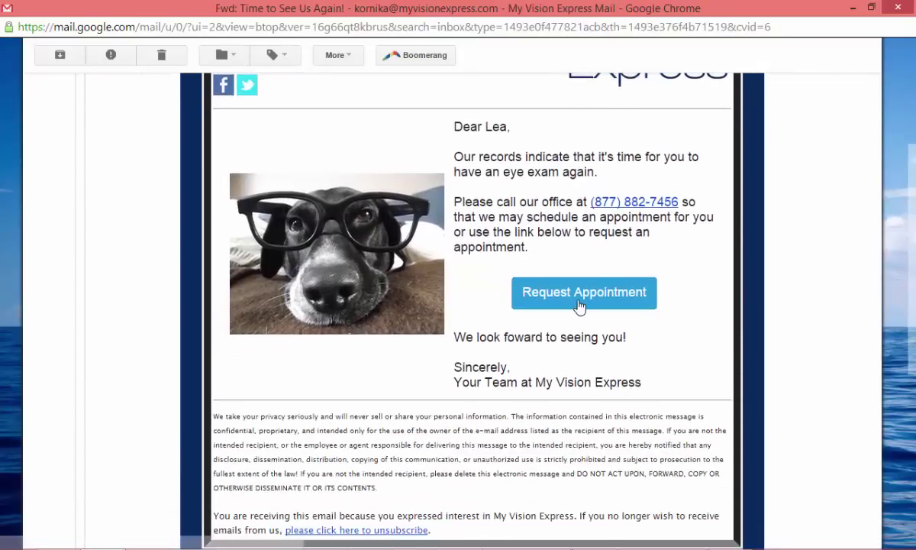
Step: Open the appointment request form and enter the patient's first and last name and January birth date
{"action": "left_click", "coordinate": [579, 300]}
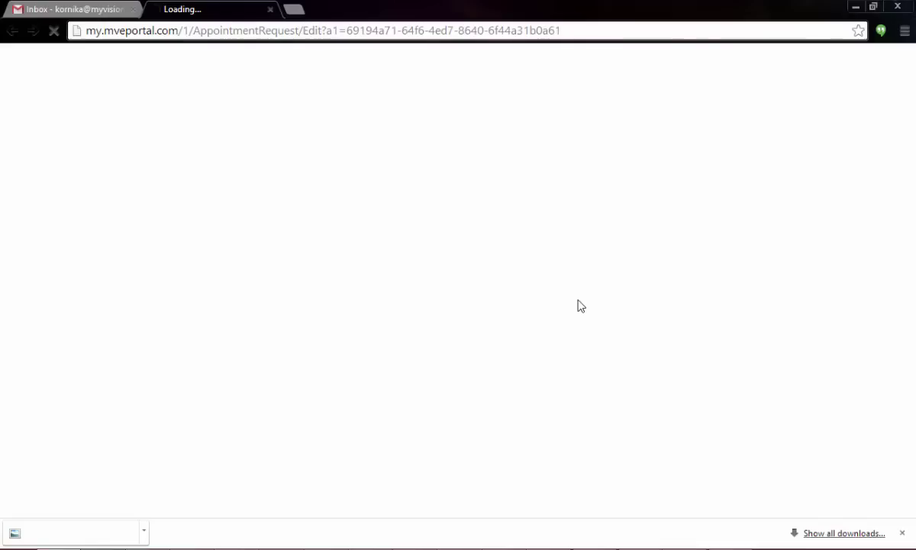
{"action": "left_click", "coordinate": [273, 142]}
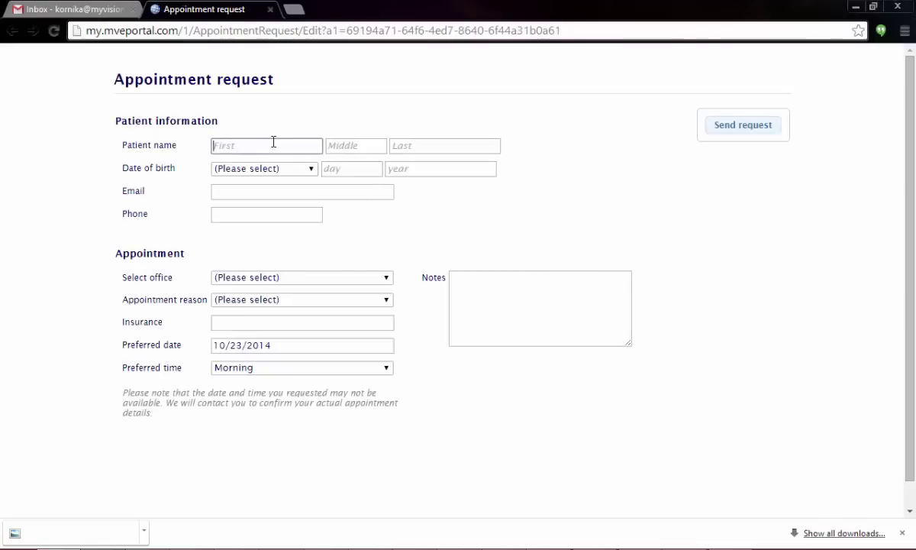
{"action": "key", "text": "Tab"}
{"action": "key", "text": "Tab"}
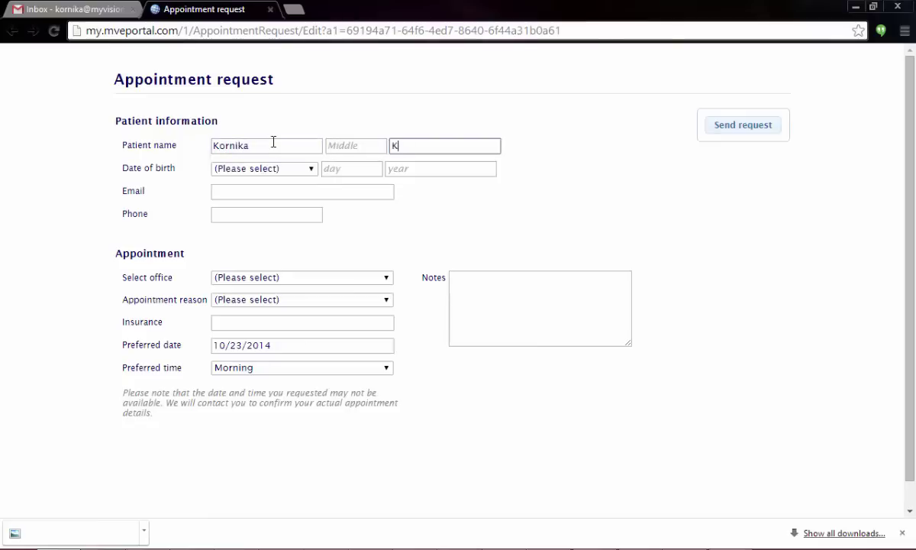
{"action": "key", "text": "Tab"}
{"action": "key", "text": "Down"}
{"action": "key", "text": "Tab"}
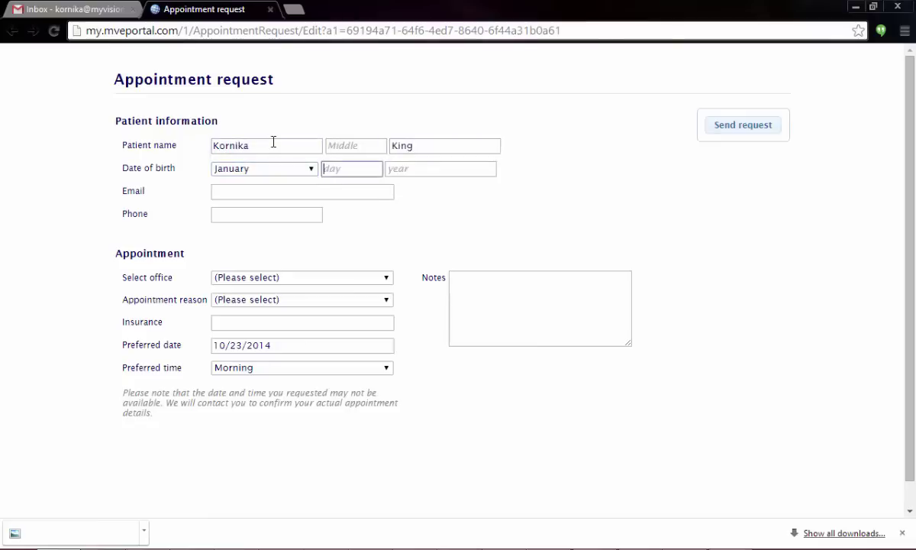
{"action": "key", "text": "Down"}
{"action": "key", "text": "Tab"}
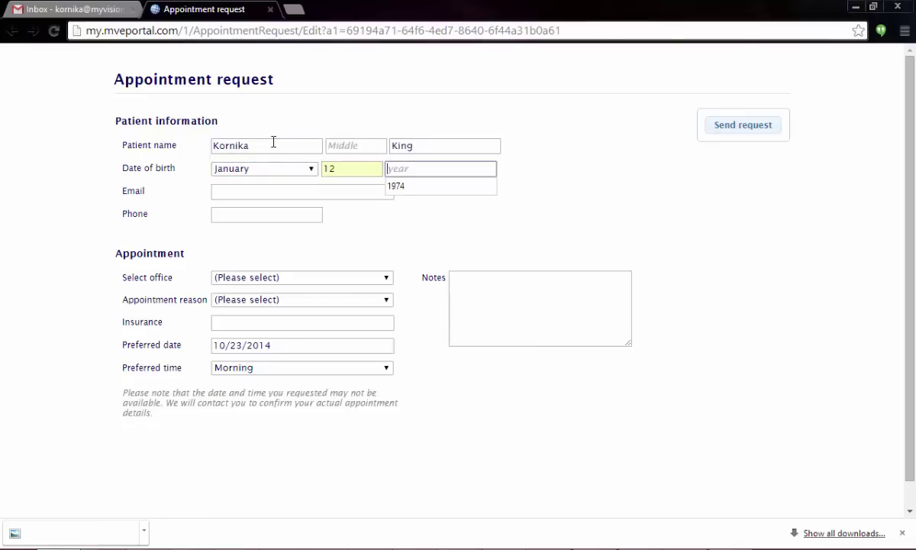
{"action": "key", "text": "Down"}
{"action": "key", "text": "Tab"}
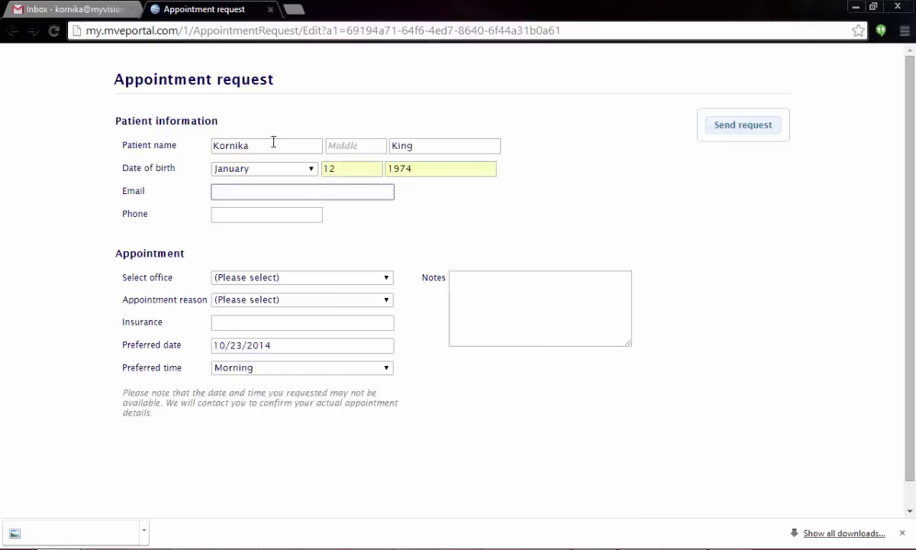
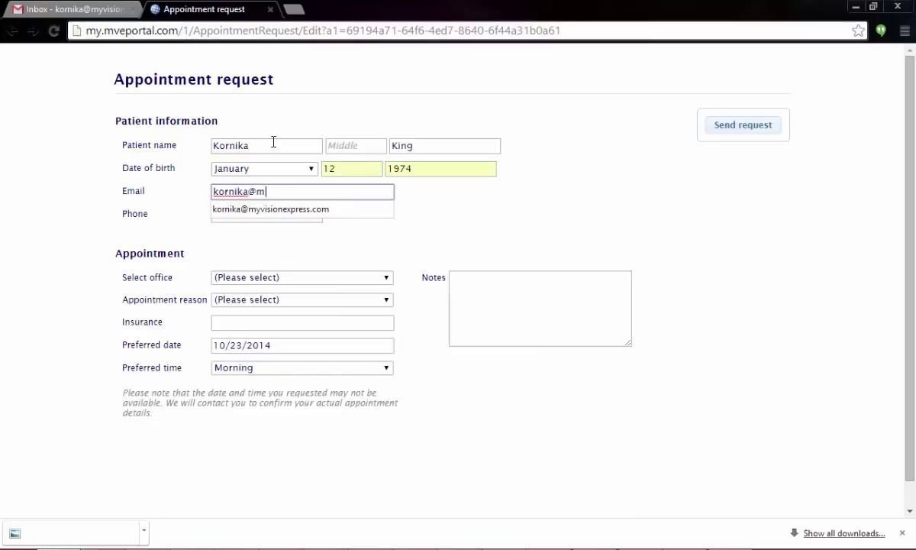
Step: Fill in the patient's e-mail address and phone number using the suggested entries
{"action": "key", "text": "Down"}
{"action": "key", "text": "Return"}
{"action": "left_click", "coordinate": [262, 220]}
{"action": "type", "text": "9"}
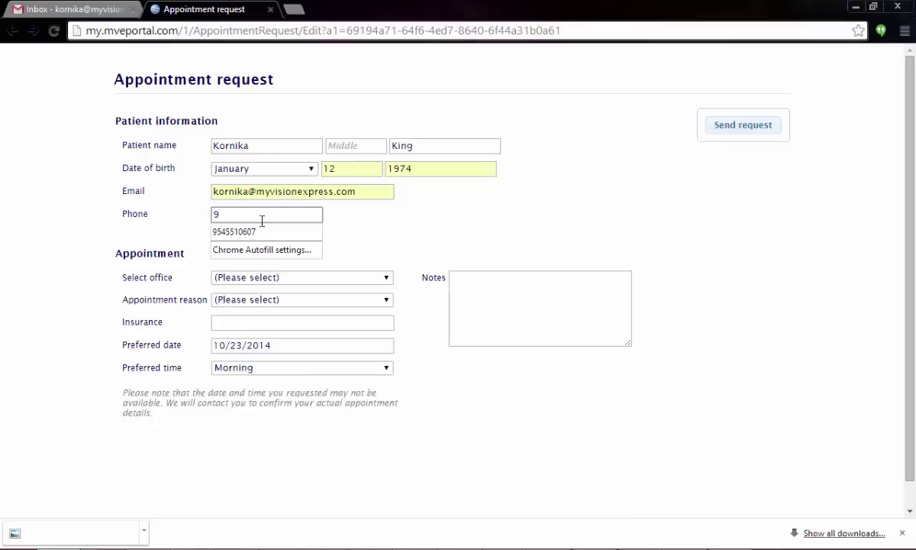
{"action": "key", "text": "BackSpace"}
{"action": "type", "text": "8778"}
{"action": "key", "text": "BackSpace"}
{"action": "key", "text": "Down"}
{"action": "key", "text": "Return"}
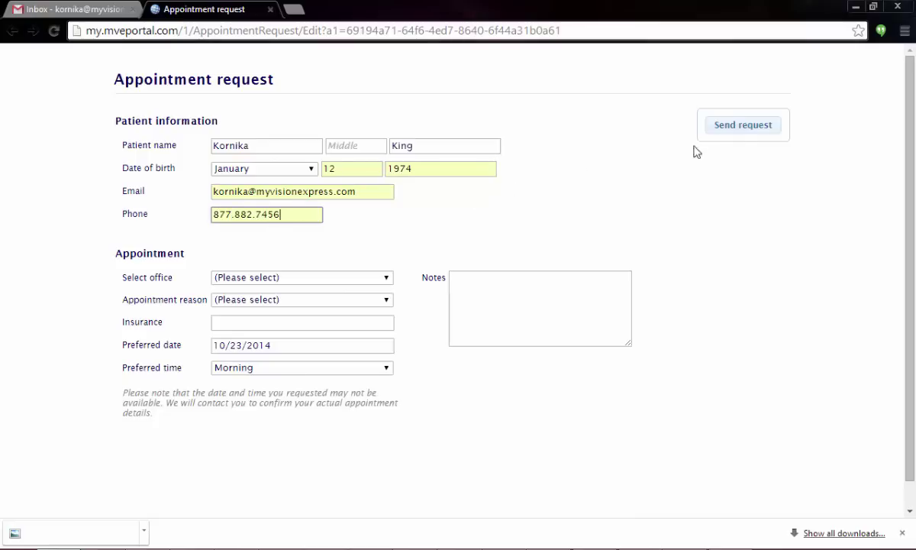
Step: Choose the My Vision Express office and Contact lens fitting reason, then send the request
{"action": "left_click", "coordinate": [340, 277]}
{"action": "left_click", "coordinate": [325, 293]}
{"action": "left_click", "coordinate": [320, 300]}
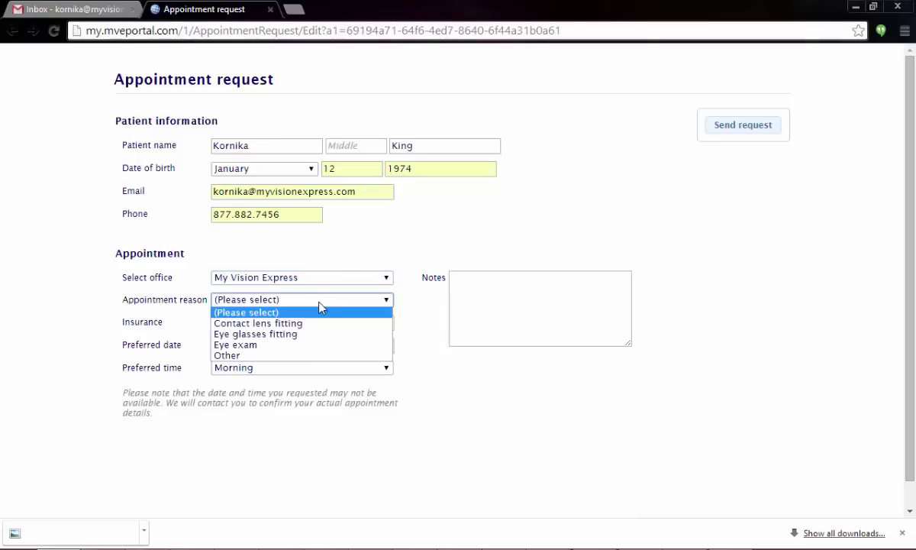
{"action": "left_click", "coordinate": [317, 322]}
{"action": "left_click", "coordinate": [759, 127]}
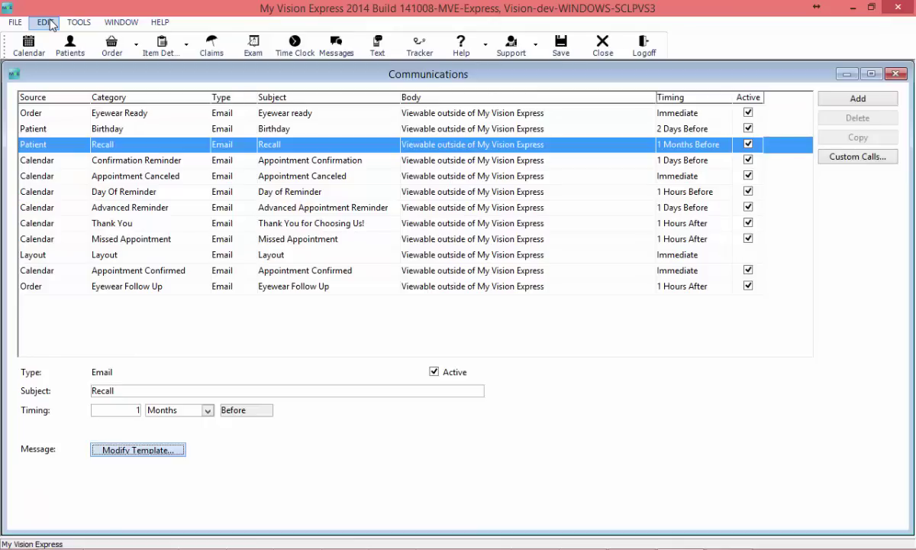
Step: Delete the new appointment request from unassigned Employee Messages, then close the window without saving
{"action": "left_click", "coordinate": [330, 51]}
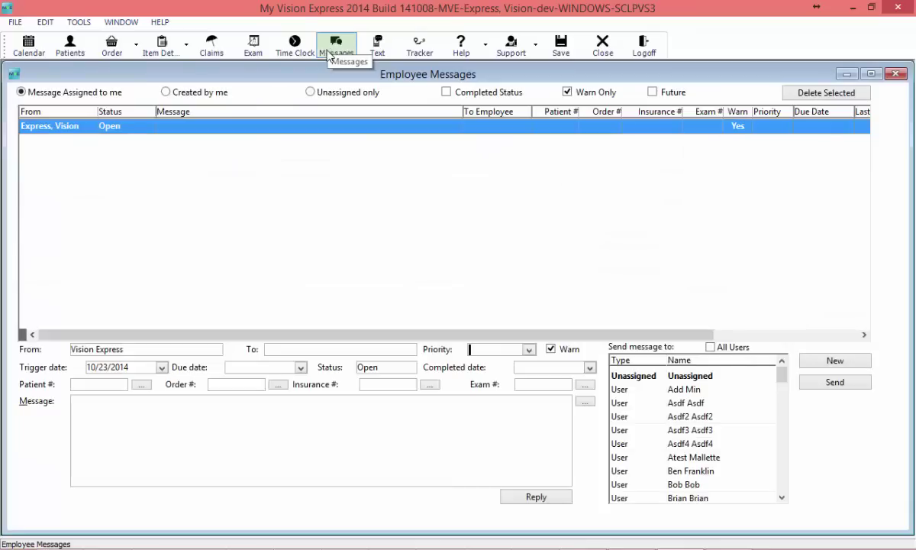
{"action": "left_click", "coordinate": [310, 91]}
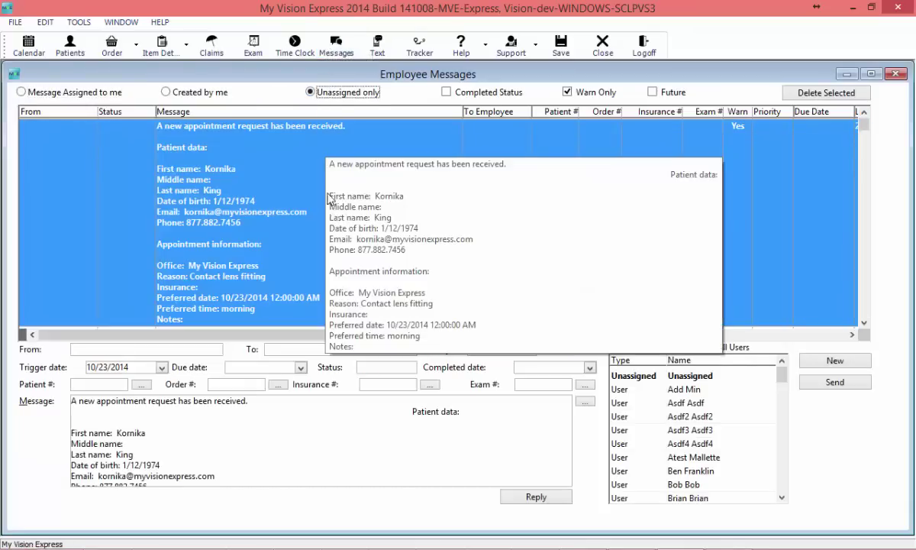
{"action": "left_click", "coordinate": [283, 157]}
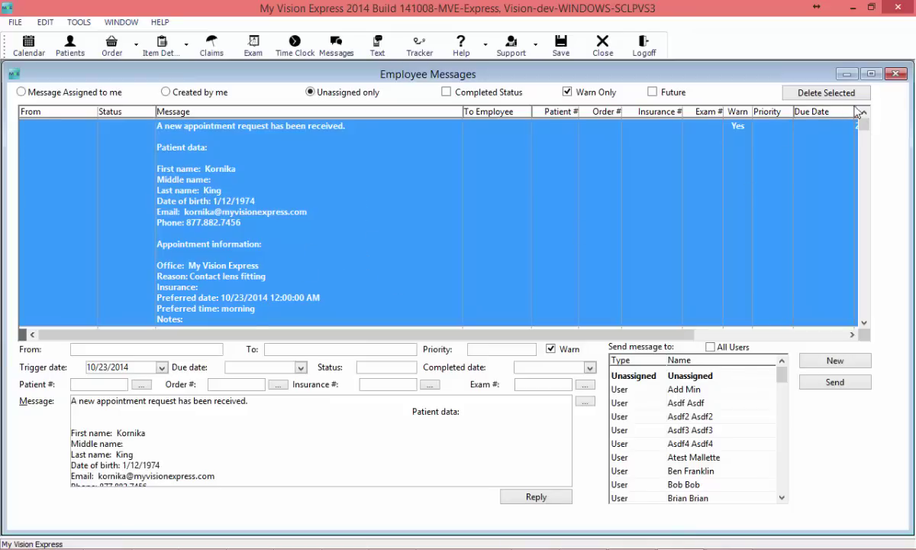
{"action": "left_click_drag", "start_coordinate": [865, 124], "coordinate": [864, 125]}
{"action": "left_click", "coordinate": [810, 94]}
{"action": "left_click", "coordinate": [422, 231]}
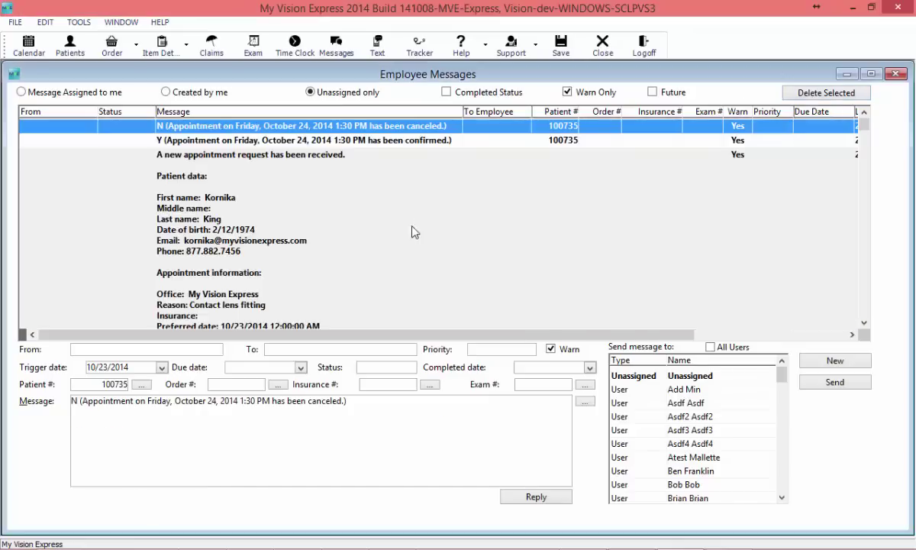
{"action": "left_click", "coordinate": [897, 76]}
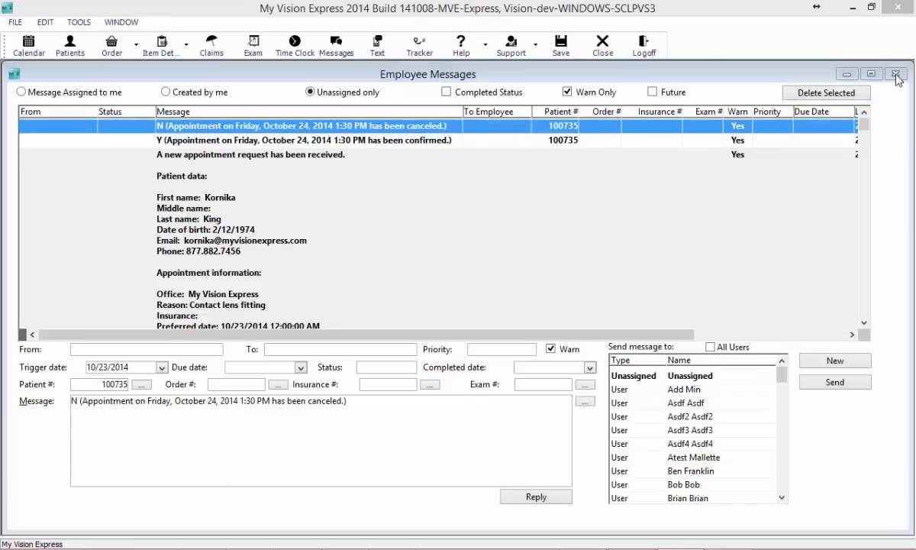
{"action": "left_click", "coordinate": [460, 230]}
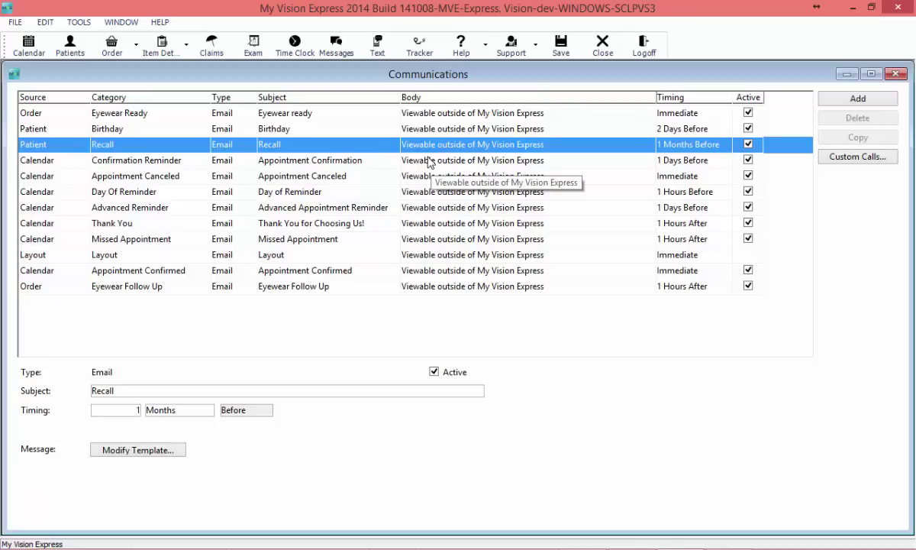
Step: Set the Advanced Reminder timing to 14 days
{"action": "left_click", "coordinate": [370, 211]}
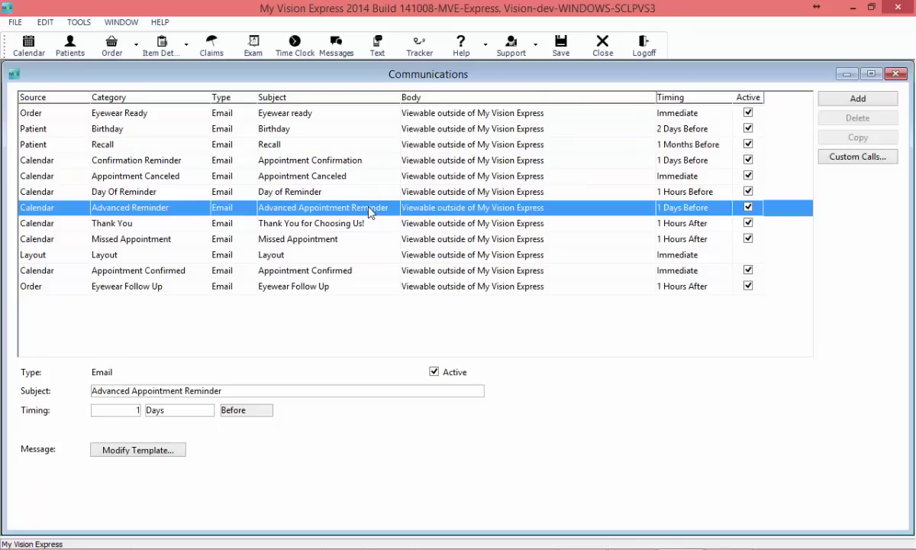
{"action": "double_click", "coordinate": [123, 412]}
{"action": "type", "text": "14"}
Step: Preview the 'Your Upcoming Appointment' reminder template, then save and close the editor
{"action": "left_click", "coordinate": [159, 450]}
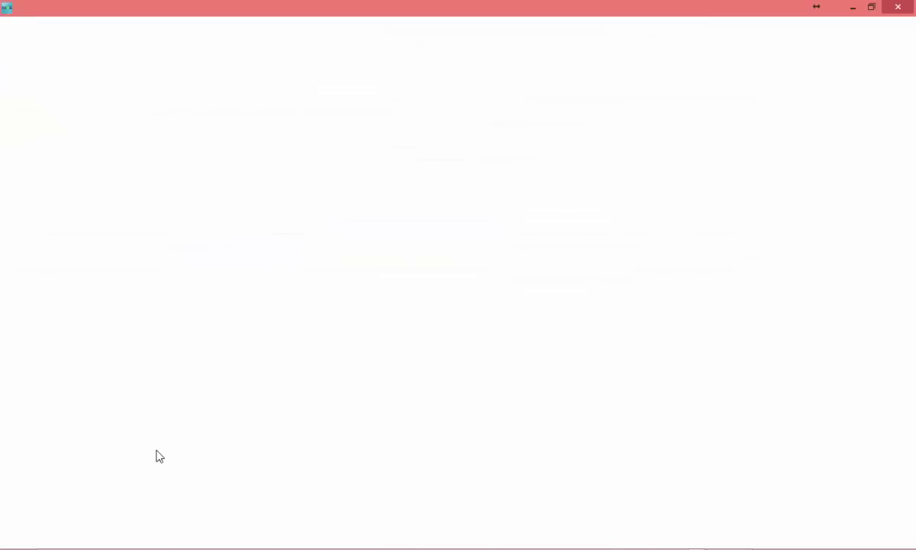
{"action": "left_click", "coordinate": [541, 443]}
{"action": "scroll", "coordinate": [851, 229], "scroll_direction": "down", "scroll_amount": 1}
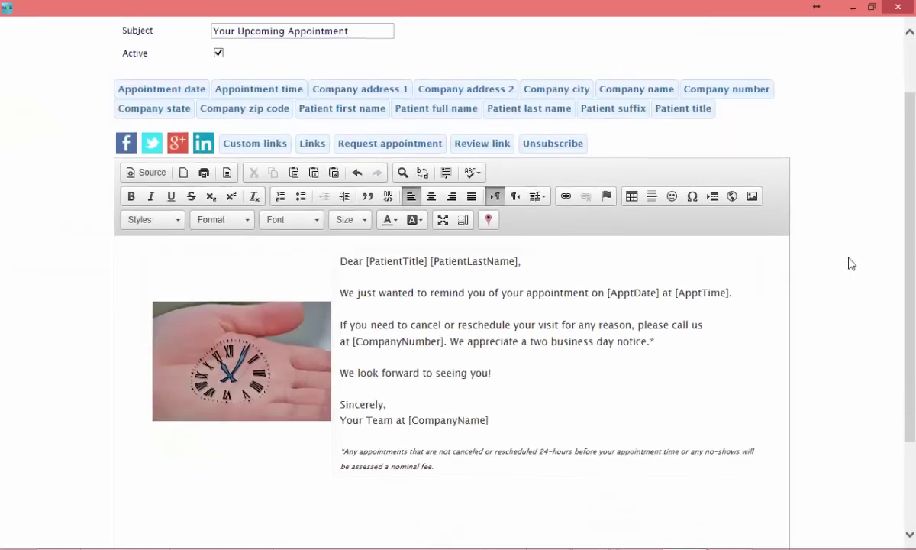
{"action": "scroll", "coordinate": [840, 275], "scroll_direction": "down", "scroll_amount": 1}
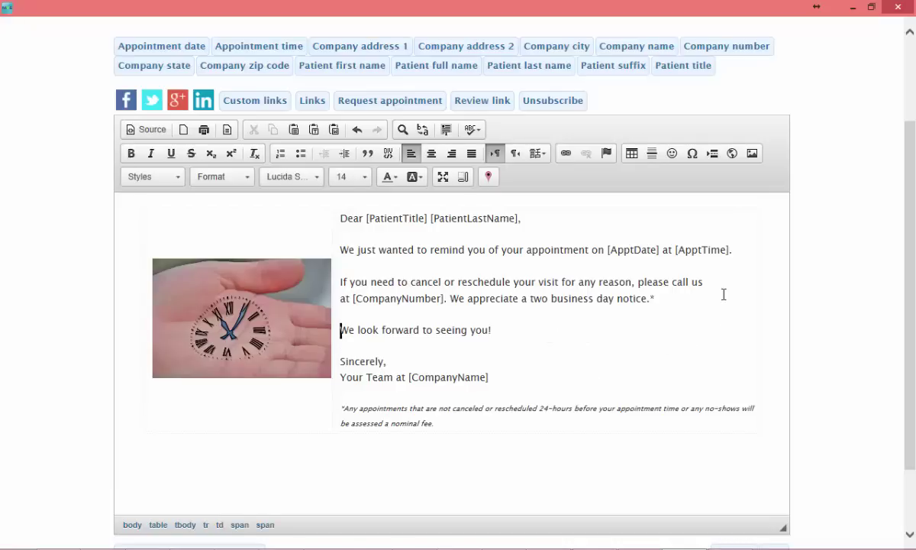
{"action": "mouse_move", "coordinate": [491, 209]}
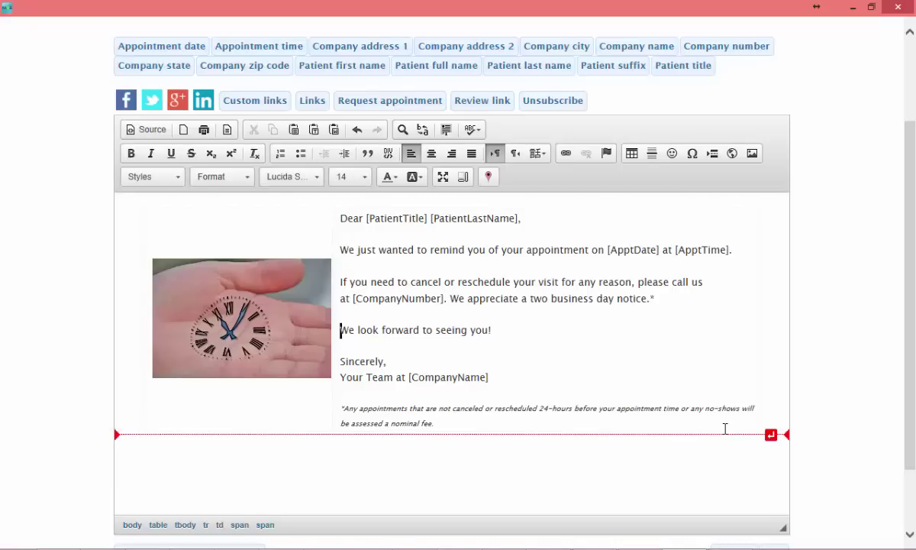
{"action": "scroll", "coordinate": [725, 428], "scroll_direction": "down", "scroll_amount": 2}
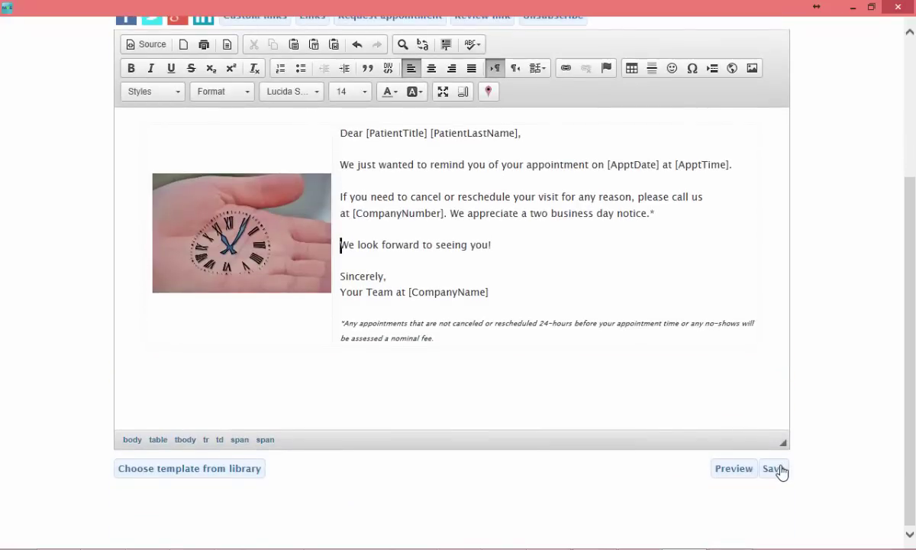
{"action": "left_click", "coordinate": [733, 470]}
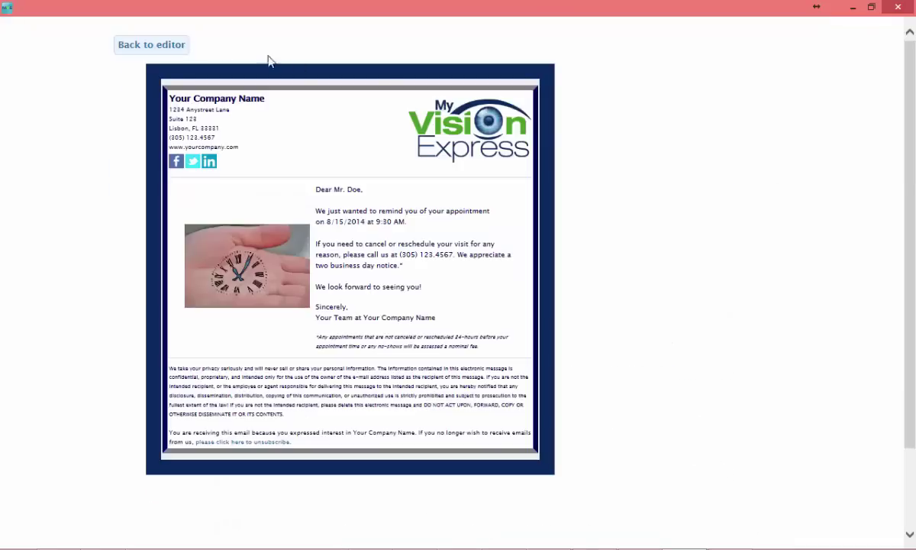
{"action": "left_click", "coordinate": [140, 50]}
{"action": "scroll", "coordinate": [789, 473], "scroll_direction": "down", "scroll_amount": 2}
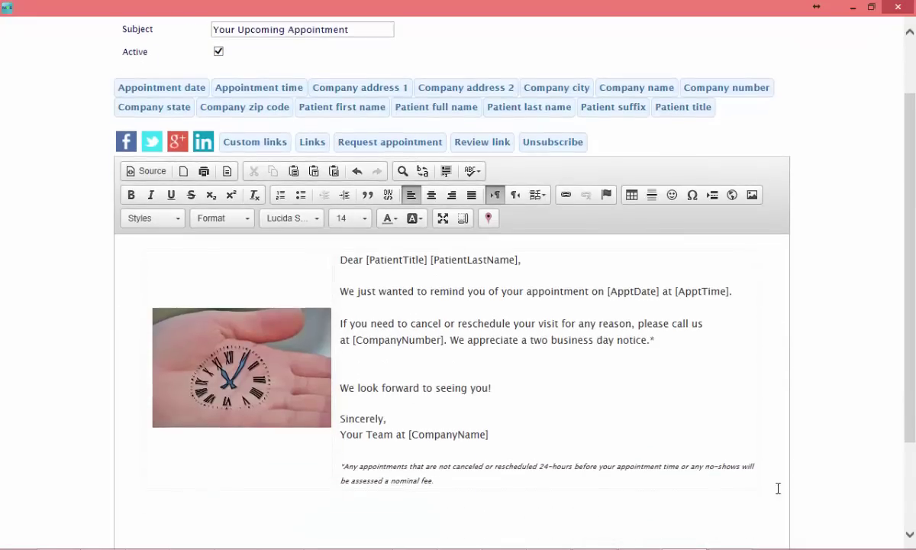
{"action": "scroll", "coordinate": [799, 504], "scroll_direction": "down", "scroll_amount": 2}
{"action": "left_click", "coordinate": [774, 469]}
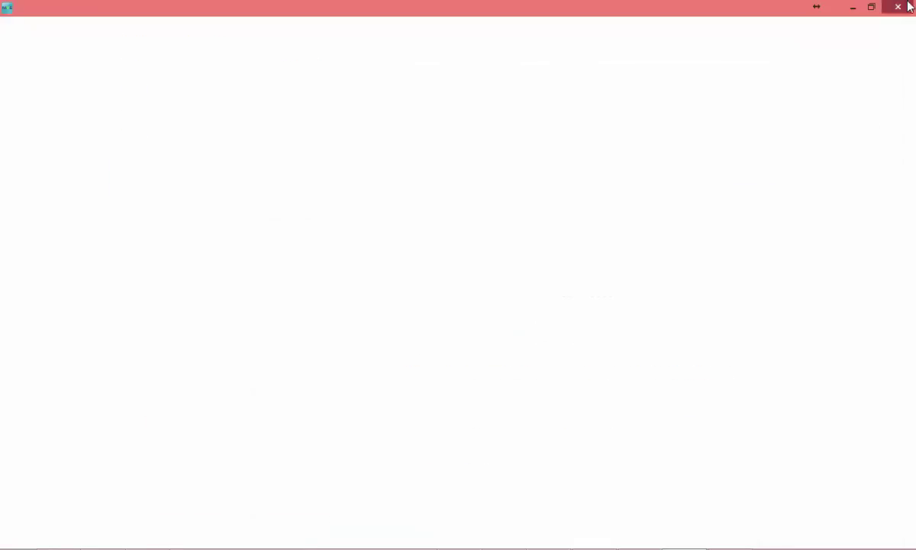
{"action": "left_click", "coordinate": [909, 6]}
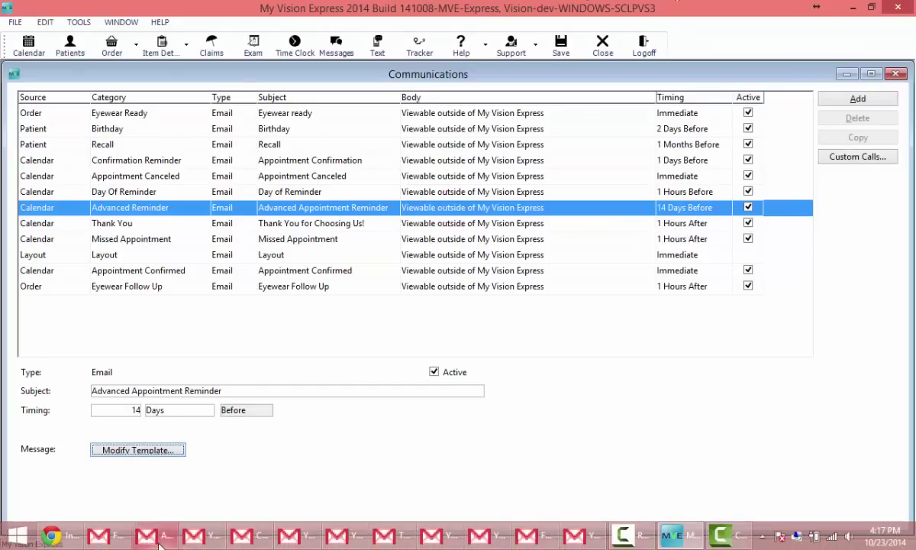
Step: Review the received upcoming appointment email in Gmail
{"action": "left_click", "coordinate": [193, 535]}
{"action": "scroll", "coordinate": [821, 244], "scroll_direction": "down", "scroll_amount": 4}
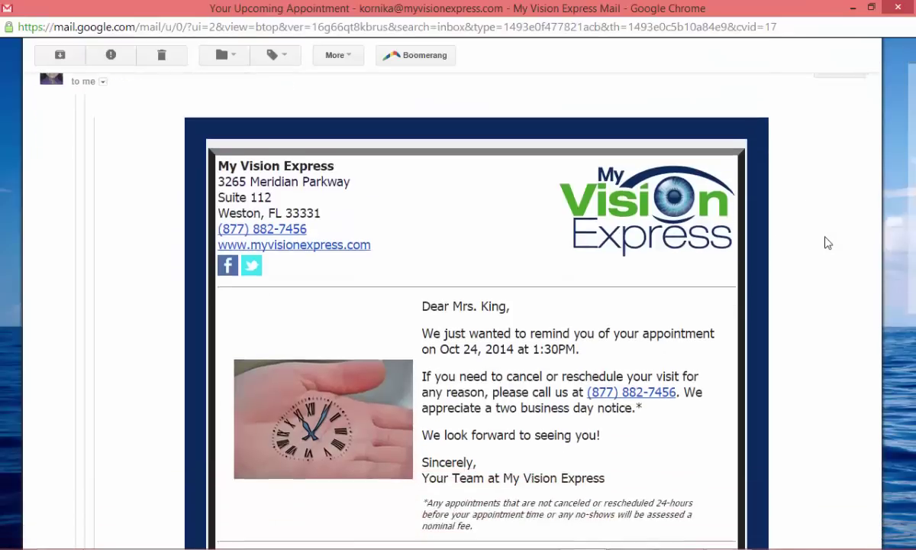
{"action": "scroll", "coordinate": [807, 346], "scroll_direction": "up", "scroll_amount": 4}
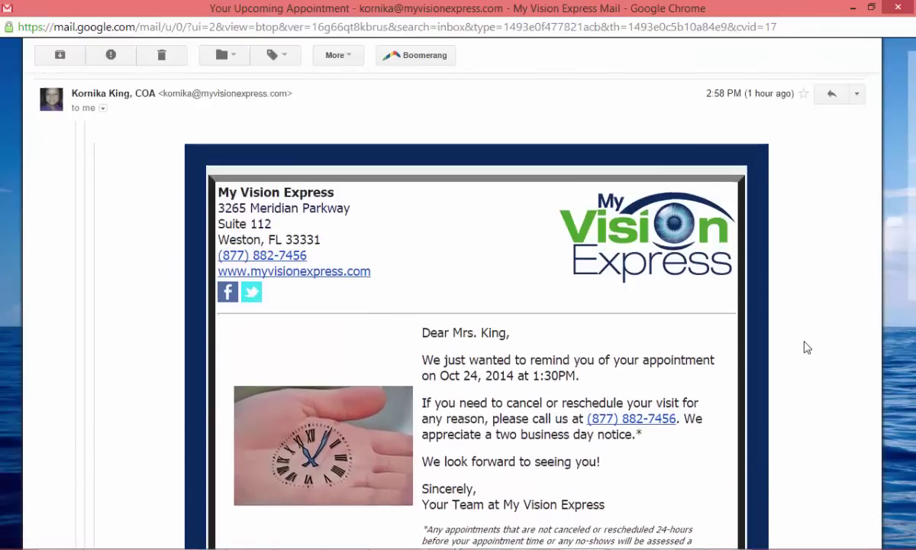
{"action": "scroll", "coordinate": [807, 348], "scroll_direction": "down", "scroll_amount": 1}
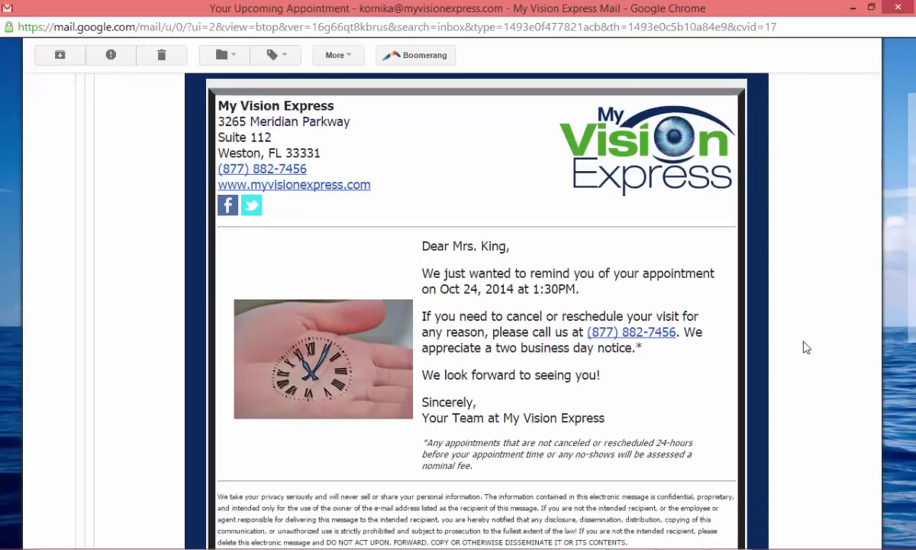
Step: Minimize Gmail and select the Confirmation Reminder's timing value to change it to 3 days
{"action": "left_click", "coordinate": [853, 9]}
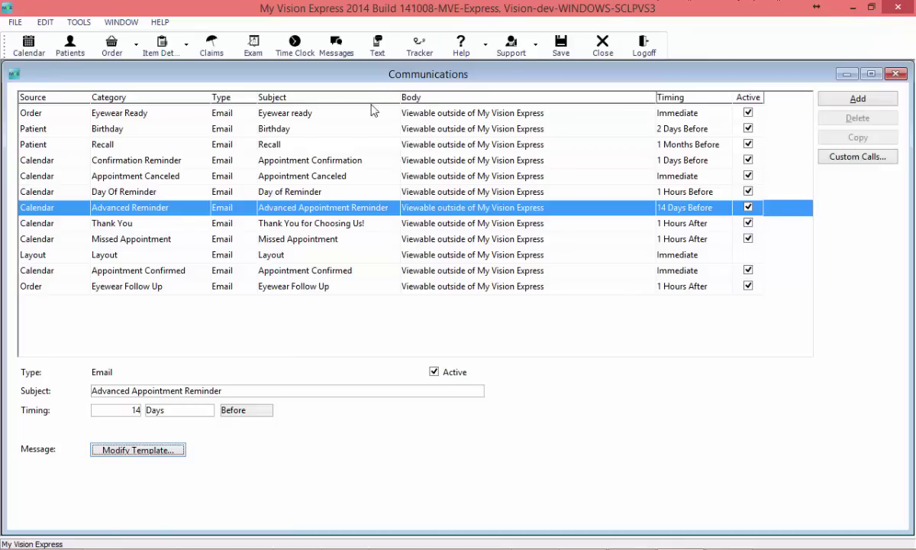
{"action": "left_click", "coordinate": [350, 163]}
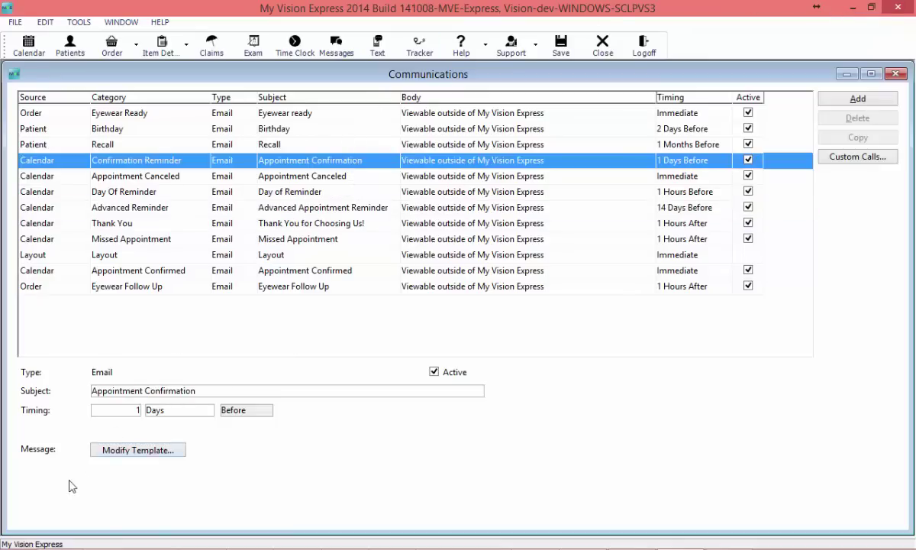
{"action": "double_click", "coordinate": [120, 413]}
Step: Replace the 'Dear [PatientTitle] [PatientLastName],' greeting with 'Greetings' plus the patient first name field
{"action": "left_click", "coordinate": [138, 450]}
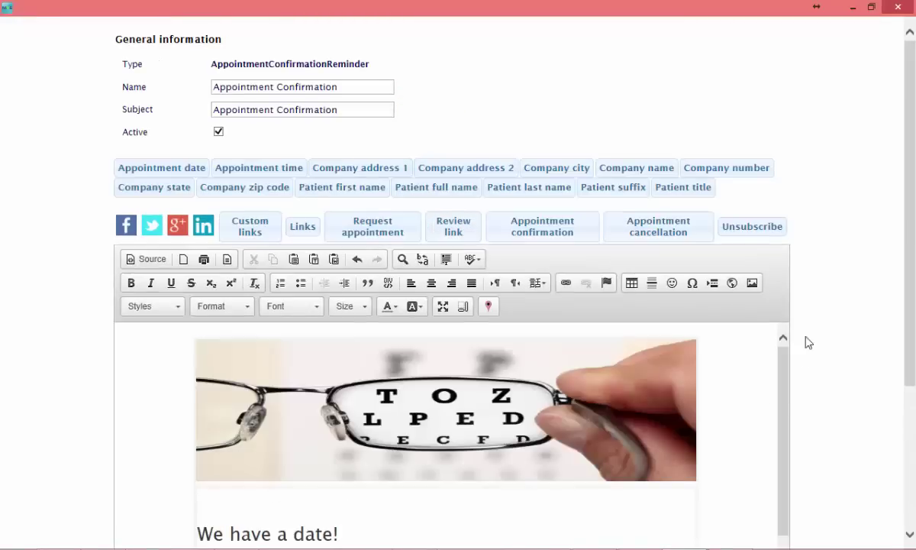
{"action": "scroll", "coordinate": [859, 372], "scroll_direction": "down", "scroll_amount": 1}
{"action": "scroll", "coordinate": [848, 516], "scroll_direction": "down", "scroll_amount": 3}
{"action": "left_click", "coordinate": [499, 382]}
{"action": "scroll", "coordinate": [675, 376], "scroll_direction": "down", "scroll_amount": 1}
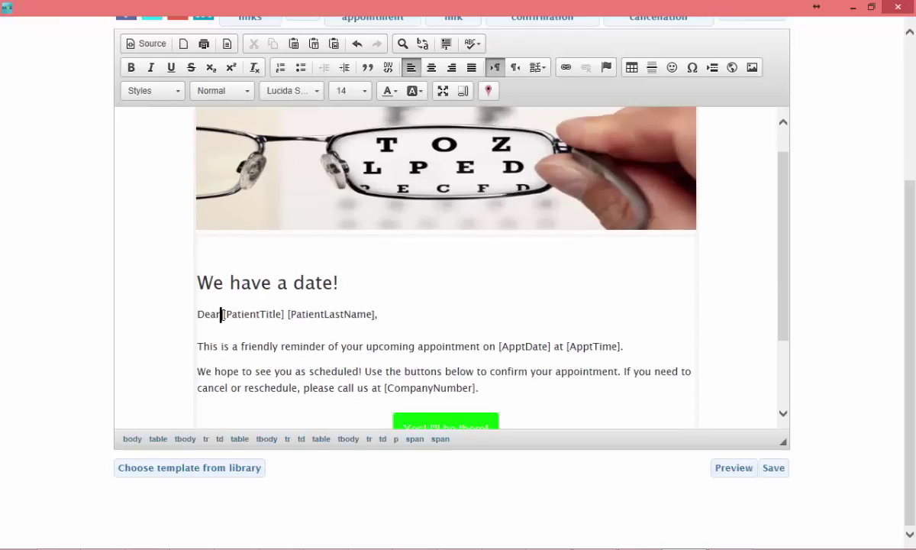
{"action": "left_click_drag", "start_coordinate": [221, 314], "coordinate": [340, 317]}
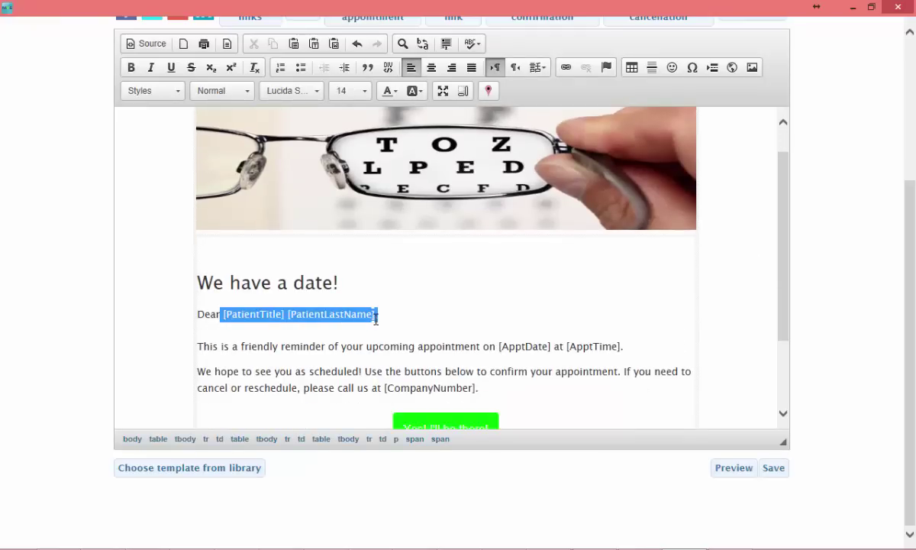
{"action": "key", "text": "Delete"}
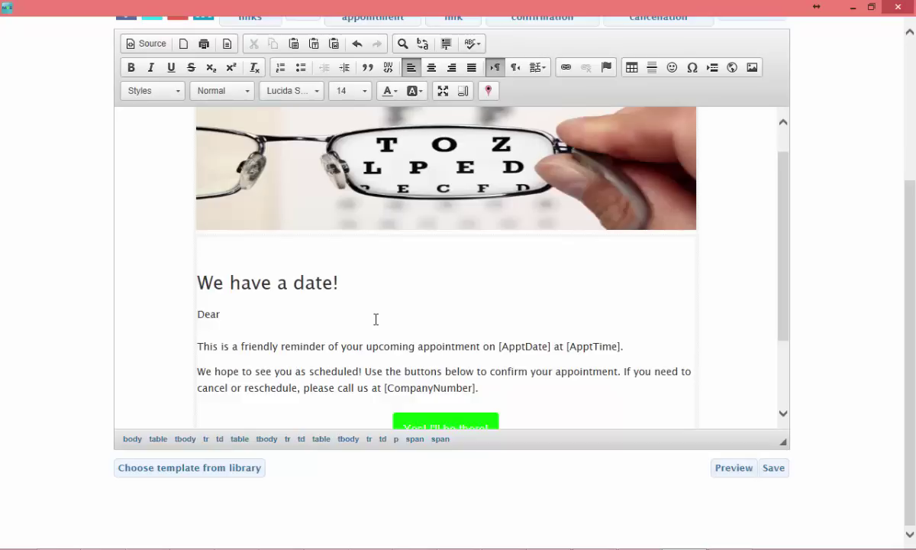
{"action": "key", "text": "shift+Home"}
{"action": "type", "text": "Greetings"}
{"action": "scroll", "coordinate": [46, 291], "scroll_direction": "up", "scroll_amount": 1}
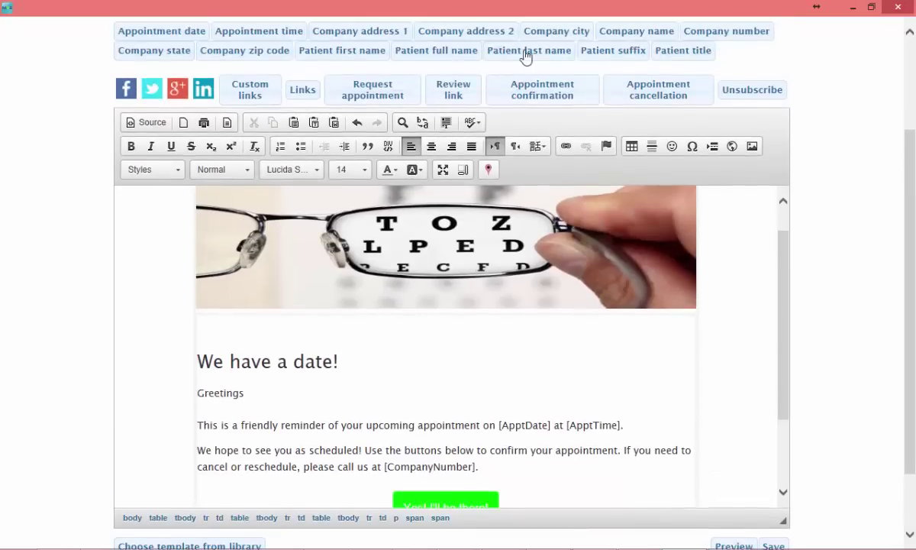
{"action": "left_click", "coordinate": [348, 54]}
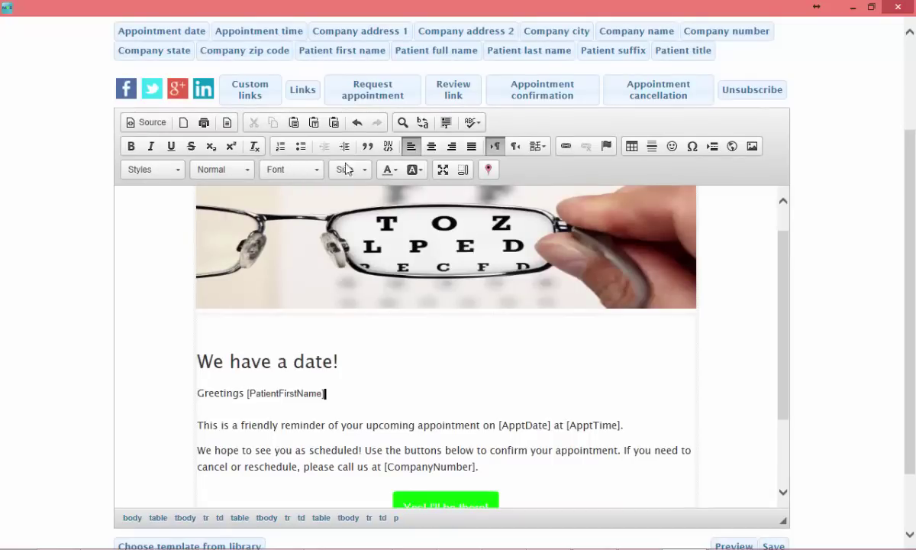
Step: Format the greeting line in Lucida Sans Unicode at size 14
{"action": "key", "text": "Home"}
{"action": "key", "text": "shift+End"}
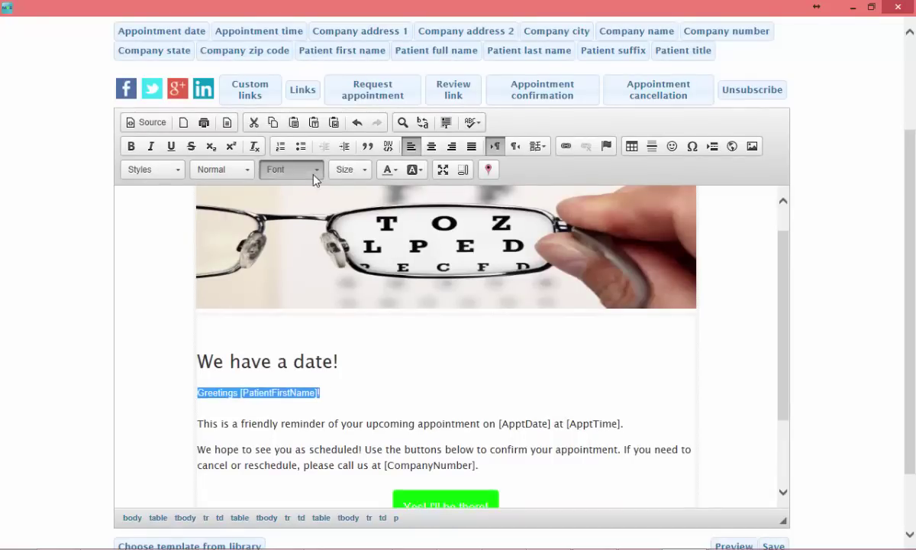
{"action": "left_click", "coordinate": [313, 170]}
{"action": "left_click", "coordinate": [298, 272]}
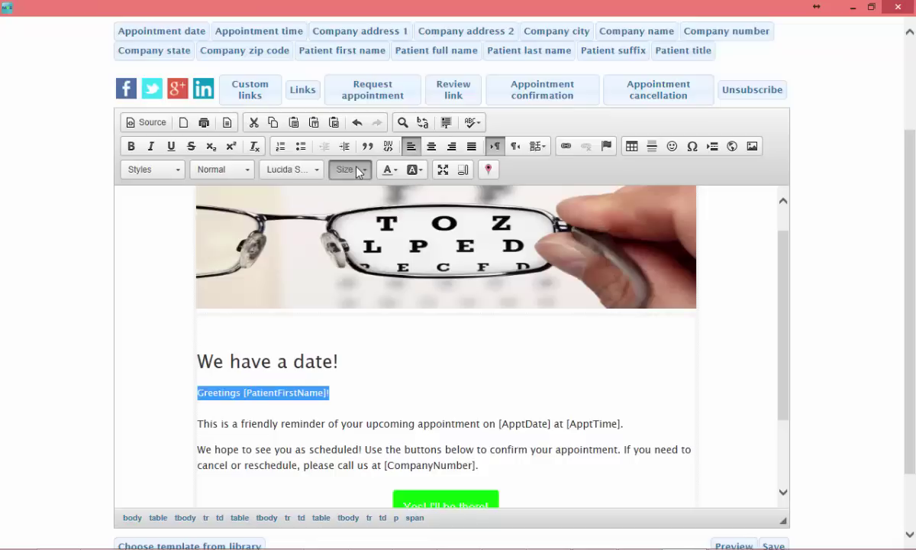
{"action": "left_click", "coordinate": [356, 171]}
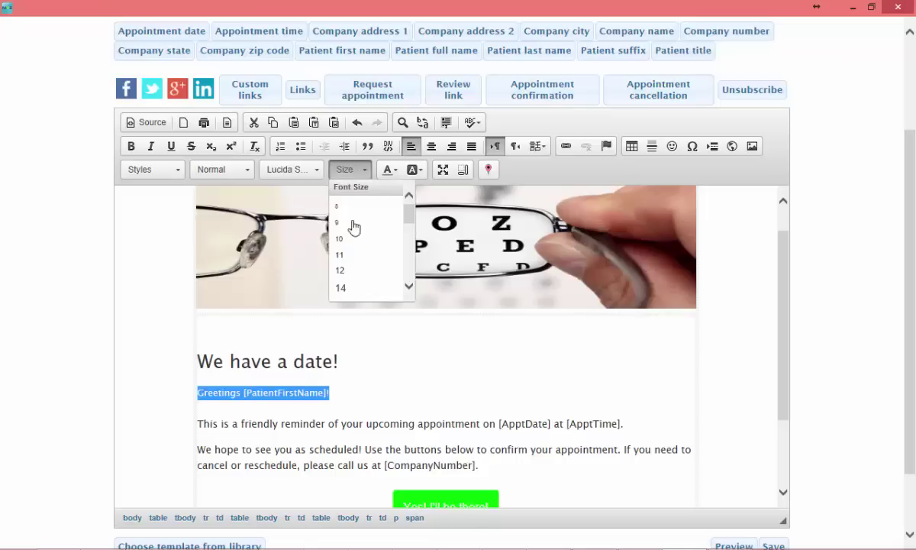
{"action": "left_click", "coordinate": [344, 288]}
{"action": "left_click", "coordinate": [344, 411]}
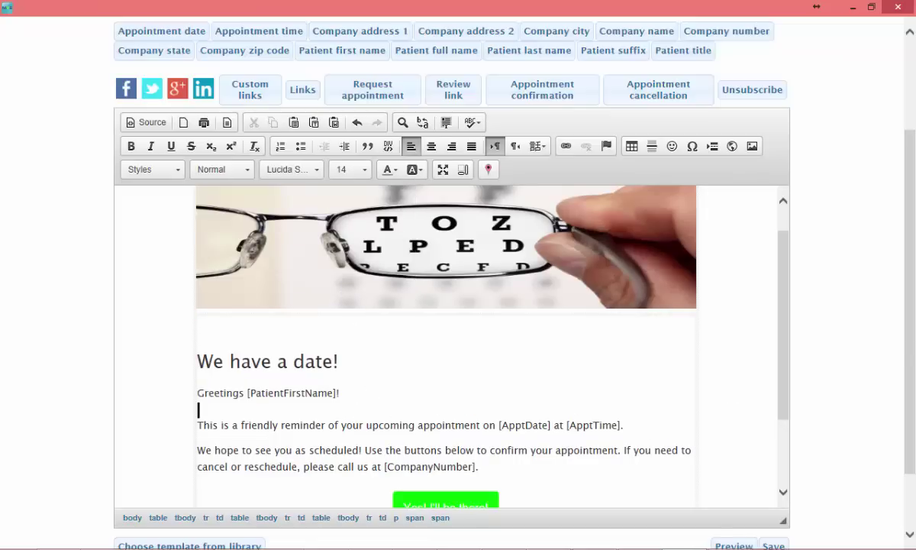
{"action": "scroll", "coordinate": [664, 421], "scroll_direction": "down", "scroll_amount": 1}
{"action": "left_click", "coordinate": [522, 466]}
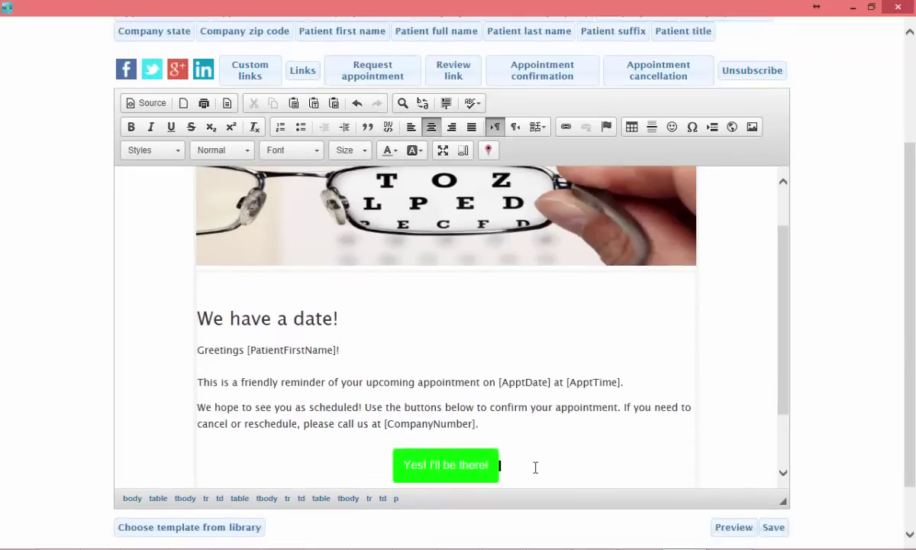
{"action": "scroll", "coordinate": [536, 467], "scroll_direction": "down", "scroll_amount": 1}
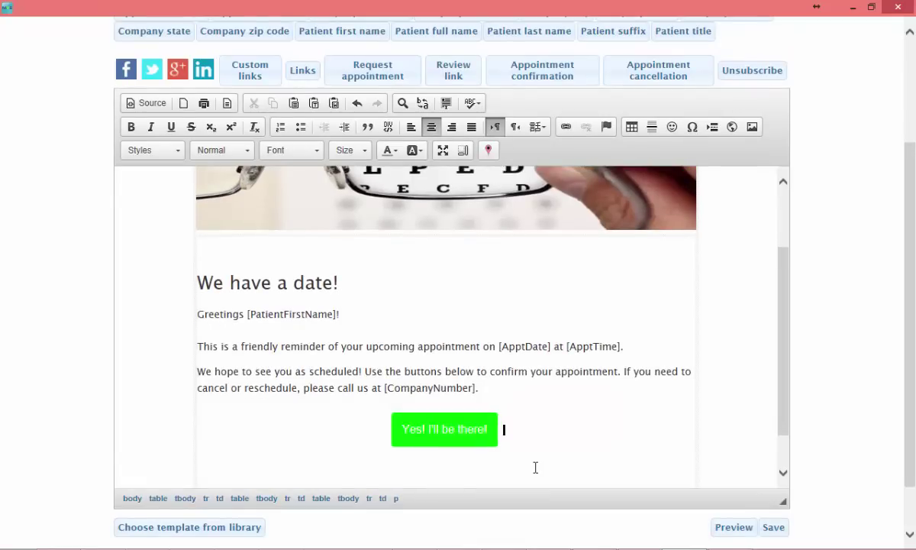
Step: Add a red ff0000 appointment cancellation button labelled 'No. I cannot make it!'
{"action": "left_click", "coordinate": [666, 73]}
{"action": "type", "text": "N"}
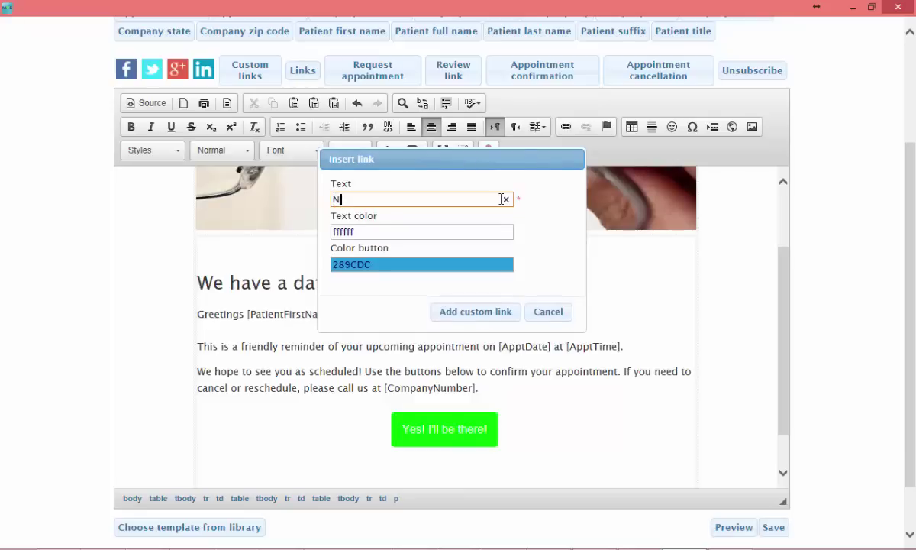
{"action": "type", "text": "o. I cannot make"}
{"action": "type", "text": " it~!"}
{"action": "type", "text": "~"}
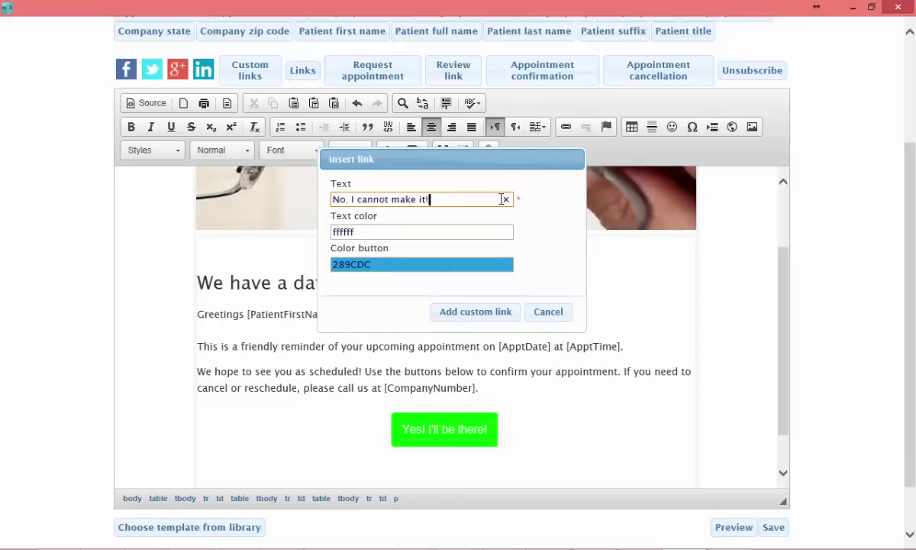
{"action": "left_click", "coordinate": [454, 265]}
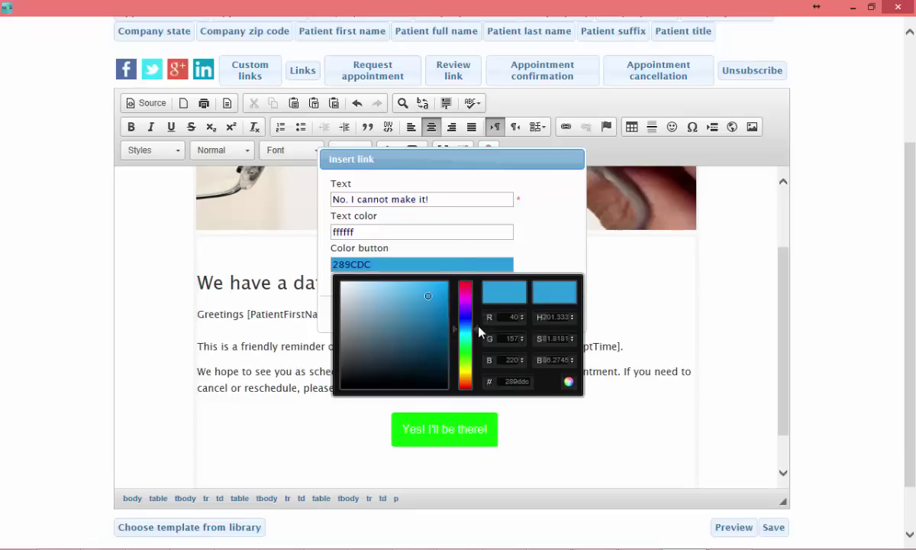
{"action": "left_click_drag", "start_coordinate": [480, 334], "coordinate": [461, 266]}
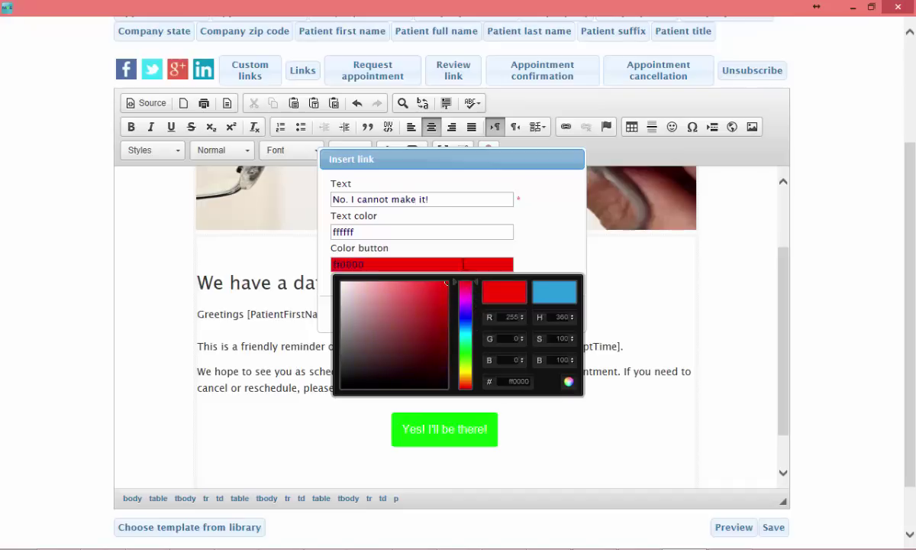
{"action": "left_click", "coordinate": [535, 259]}
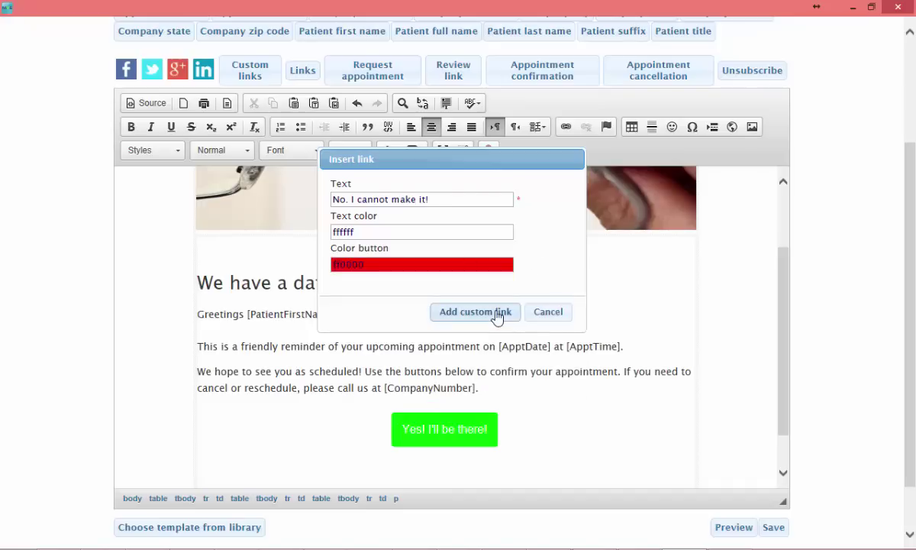
{"action": "left_click", "coordinate": [497, 313]}
Step: Remove 'cancel or' from the reschedule sentence, then save and close the template
{"action": "left_click", "coordinate": [440, 432]}
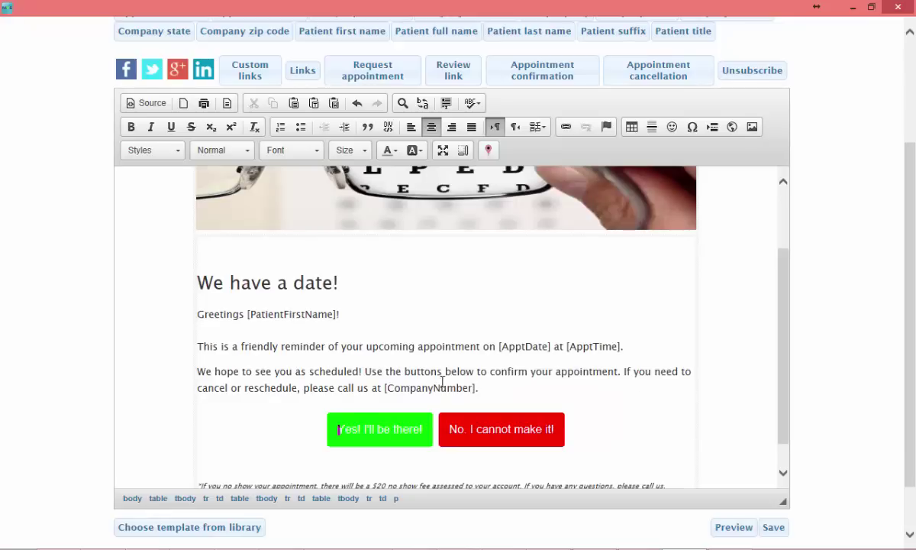
{"action": "left_click_drag", "start_coordinate": [198, 388], "coordinate": [243, 388]}
{"action": "key", "text": "Delete"}
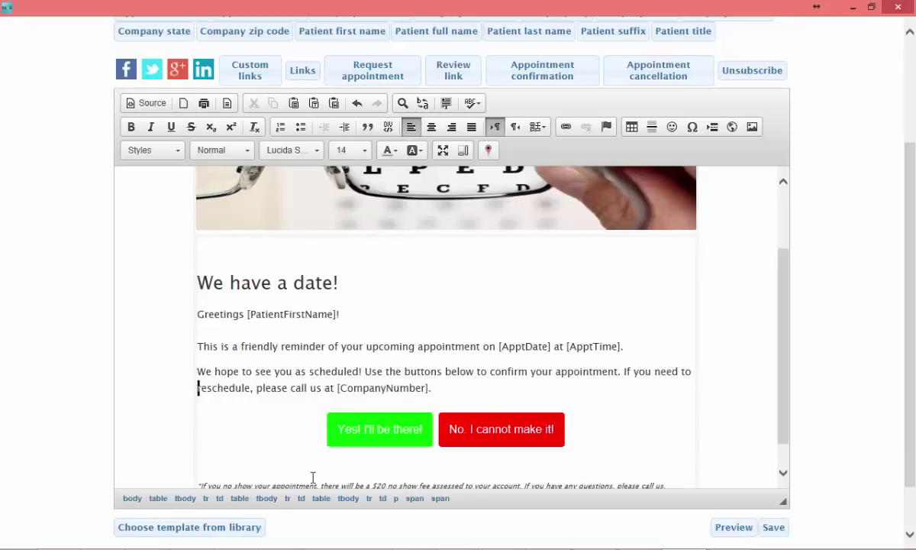
{"action": "left_click", "coordinate": [618, 383]}
{"action": "scroll", "coordinate": [718, 318], "scroll_direction": "down", "scroll_amount": 3}
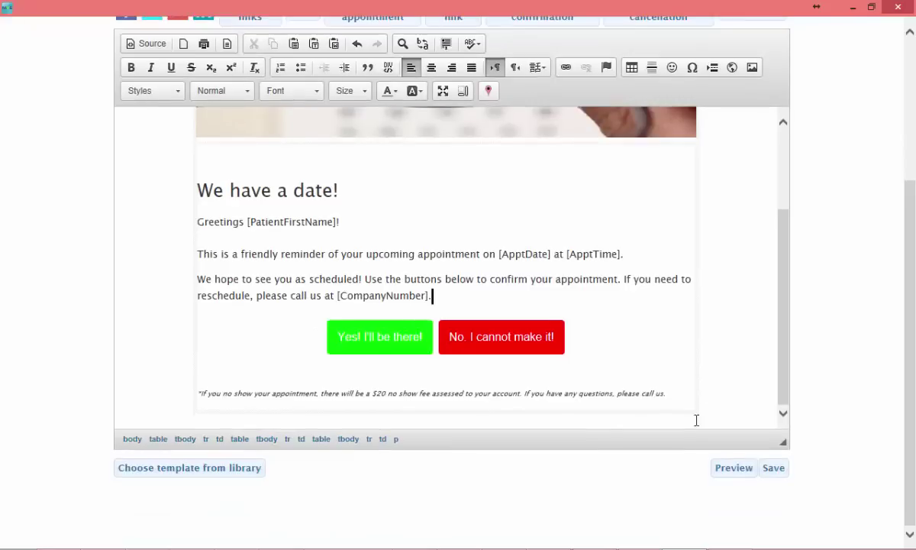
{"action": "left_click", "coordinate": [784, 472]}
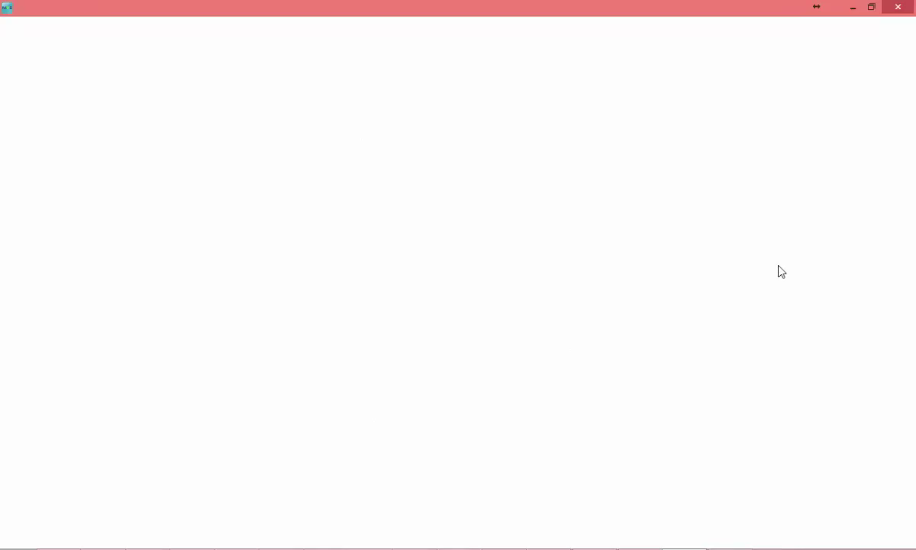
{"action": "left_click", "coordinate": [898, 7]}
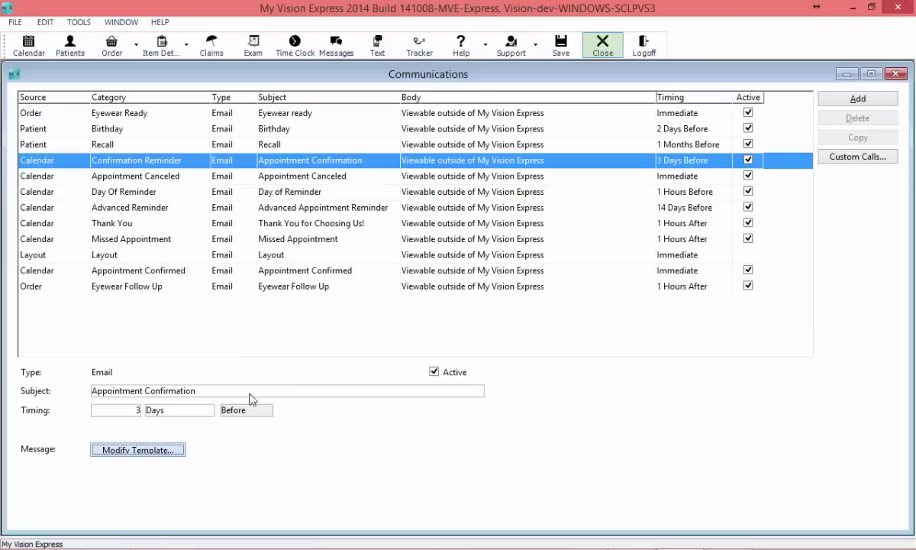
Step: Bring up the 'We have a date!' confirmation email and click 'Yes, I'll be there!'
{"action": "mouse_move", "coordinate": [195, 539]}
{"action": "left_click", "coordinate": [191, 303]}
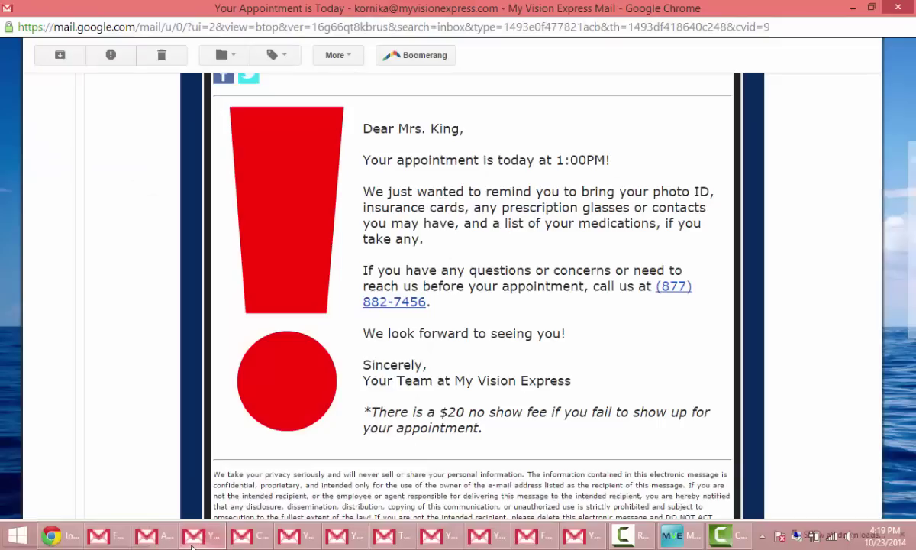
{"action": "left_click", "coordinate": [156, 539]}
{"action": "scroll", "coordinate": [527, 428], "scroll_direction": "up", "scroll_amount": 4}
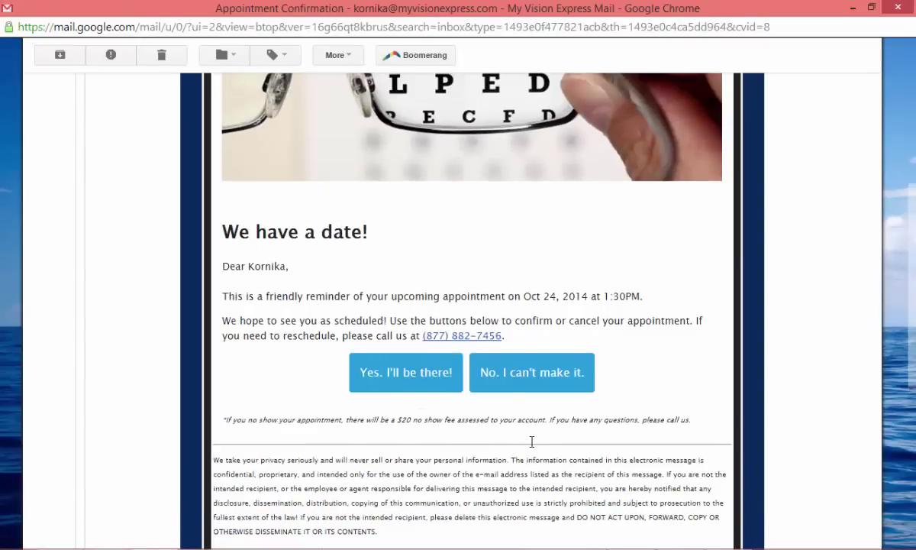
{"action": "scroll", "coordinate": [533, 446], "scroll_direction": "down", "scroll_amount": 6}
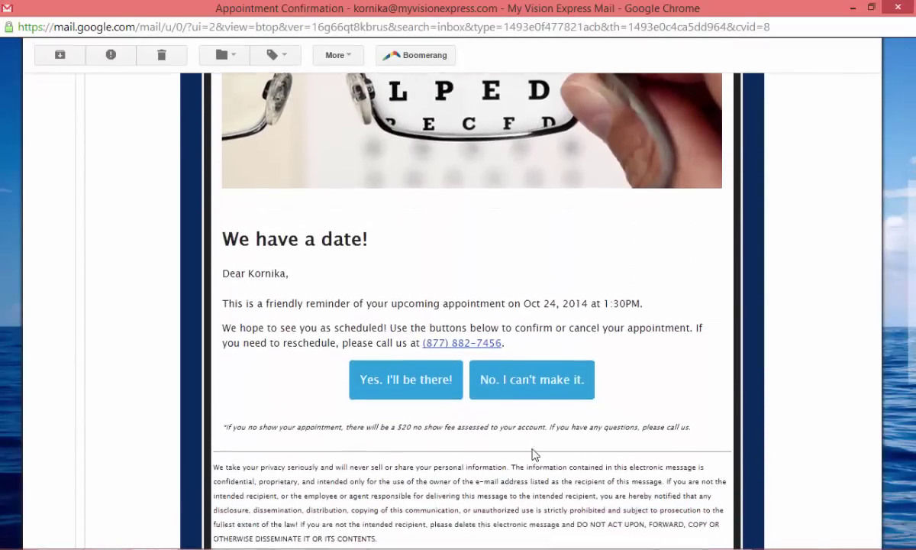
{"action": "scroll", "coordinate": [534, 455], "scroll_direction": "down", "scroll_amount": 1}
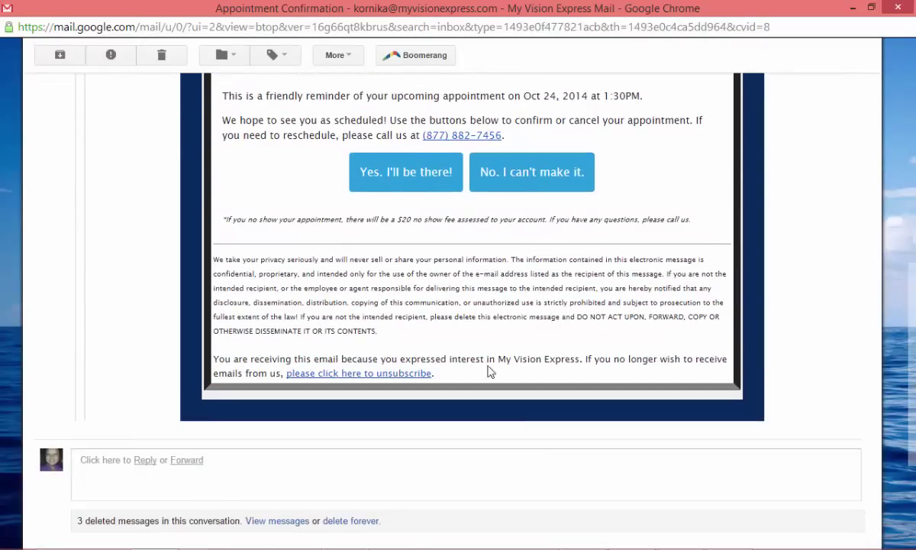
{"action": "left_click", "coordinate": [411, 181]}
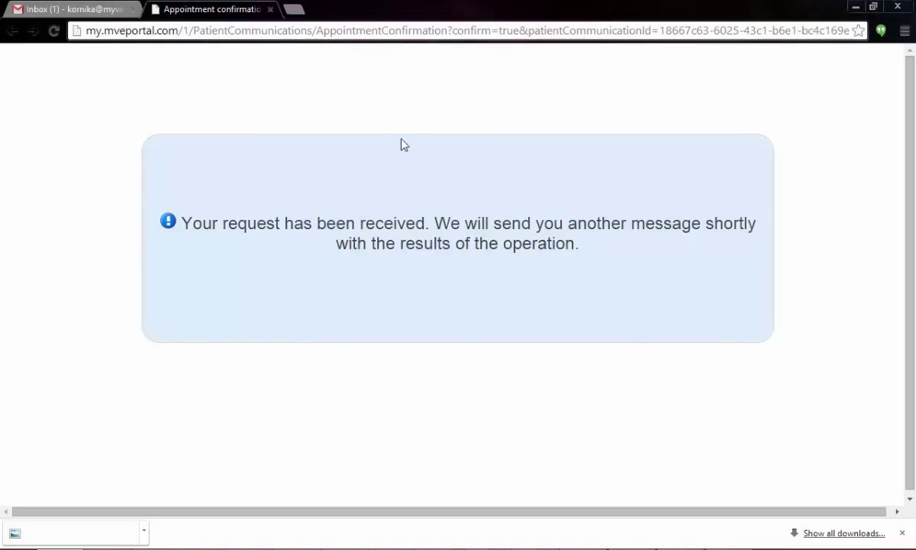
Step: Minimize the browser to return to the My Vision Express calendar
{"action": "left_click", "coordinate": [855, 7]}
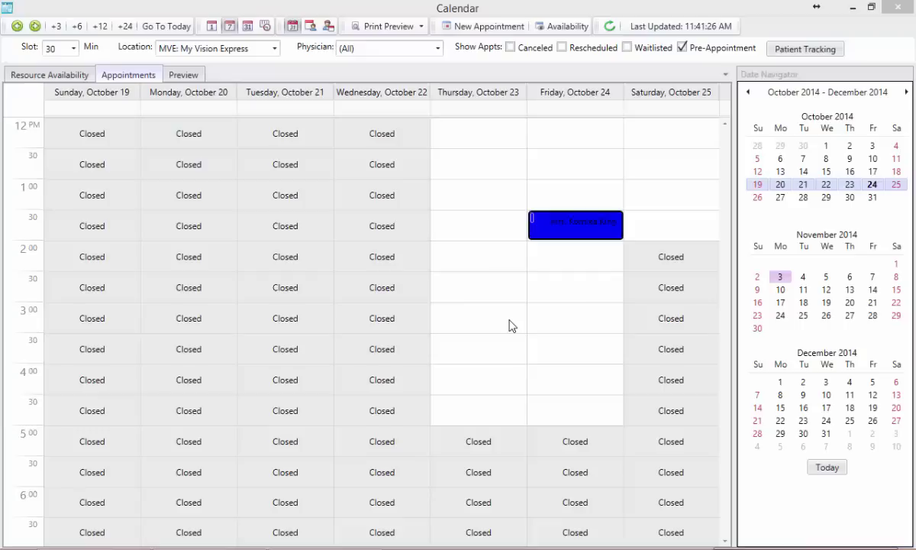
{"action": "mouse_move", "coordinate": [569, 230]}
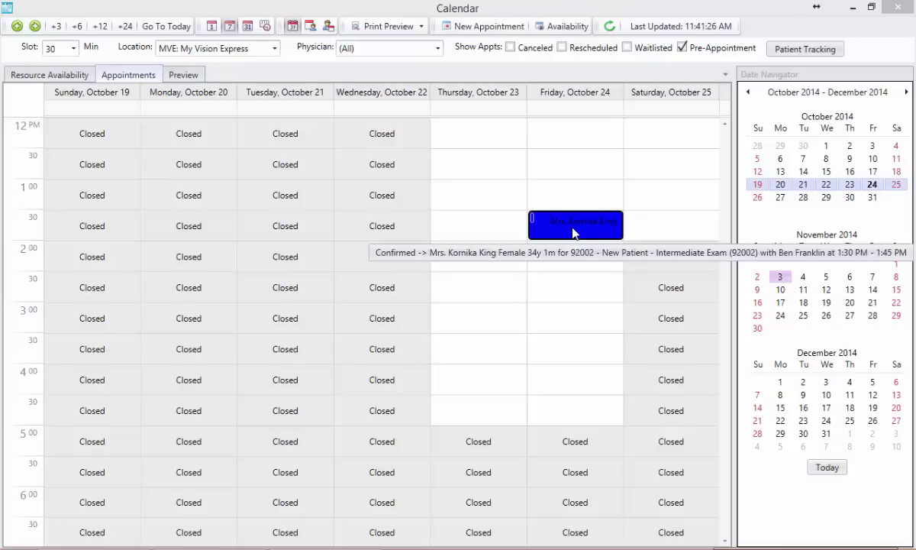
Step: Minimize the Calendar and Chrome, select the Day Of Reminder communication and toggle its active setting
{"action": "left_click", "coordinate": [853, 6]}
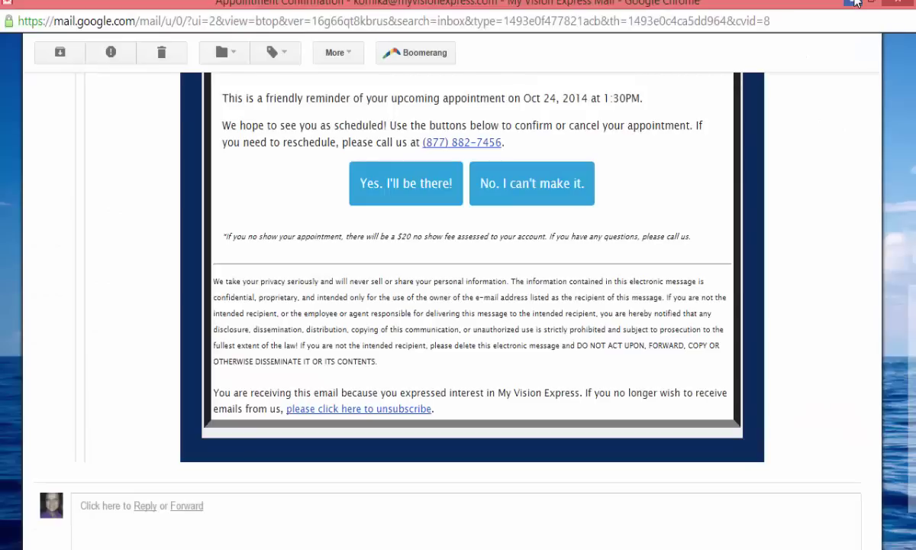
{"action": "left_click", "coordinate": [855, 3]}
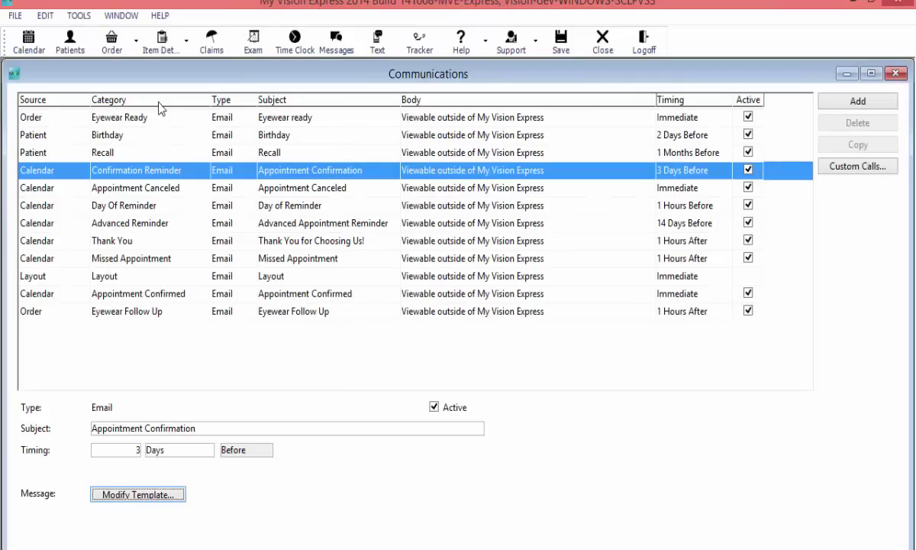
{"action": "left_click", "coordinate": [153, 206]}
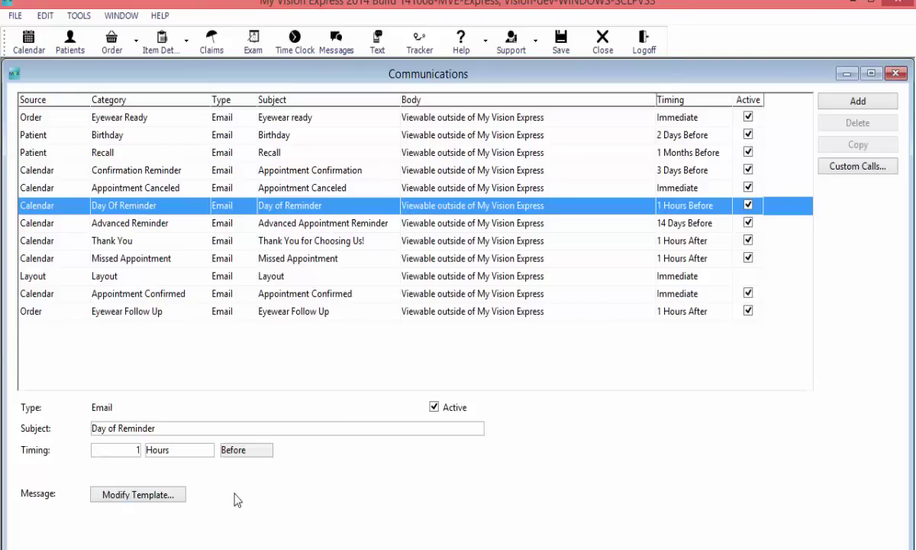
{"action": "left_click", "coordinate": [437, 410]}
Step: Compare the Day of Reminder 1 and 2 library designs, keep the red exclamation version, and save
{"action": "left_click", "coordinate": [140, 498]}
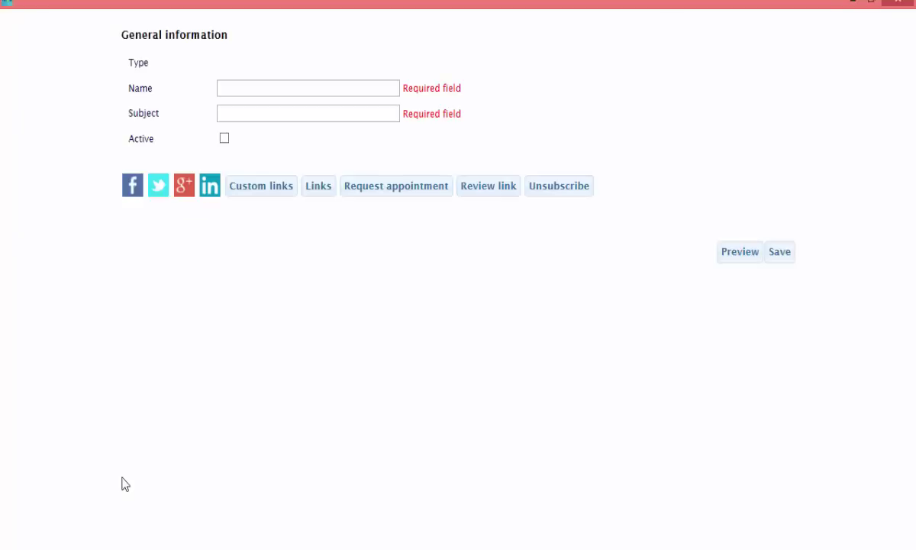
{"action": "scroll", "coordinate": [821, 425], "scroll_direction": "down", "scroll_amount": 3}
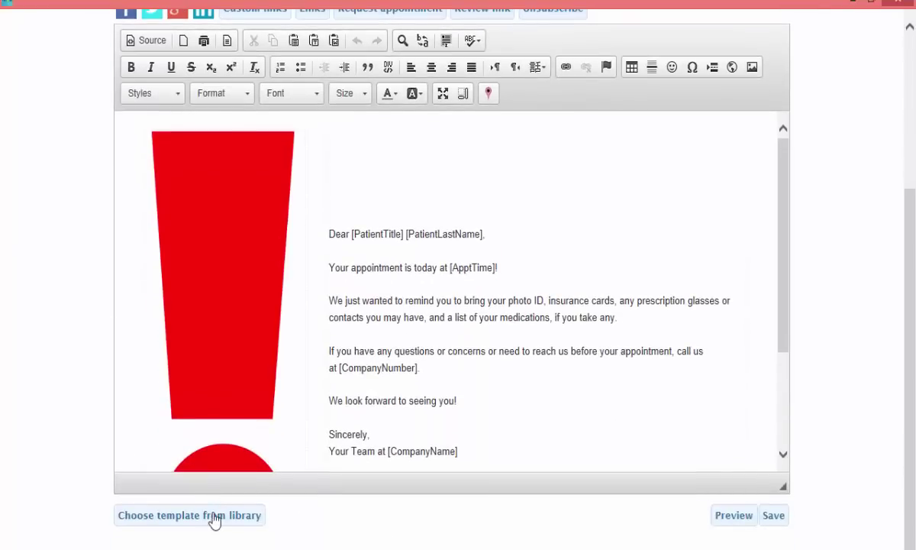
{"action": "left_click", "coordinate": [213, 526]}
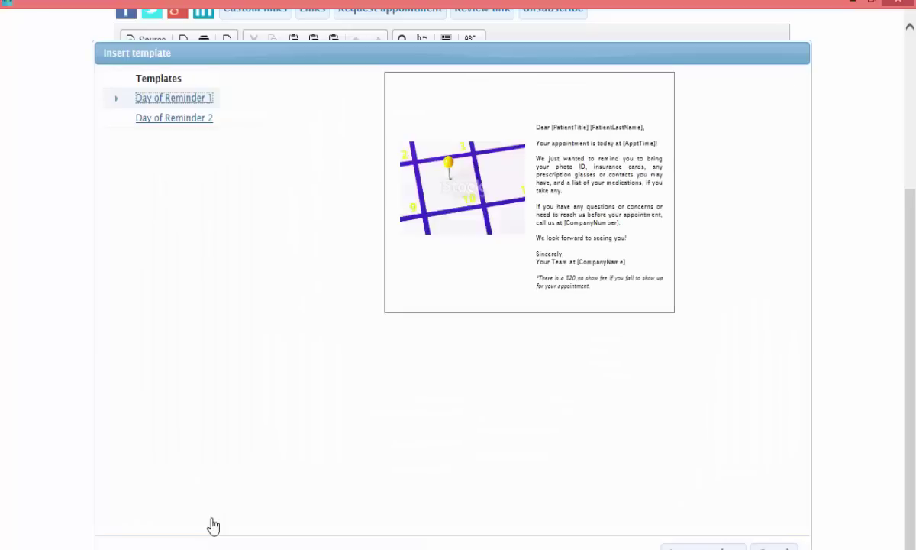
{"action": "left_click", "coordinate": [173, 125]}
{"action": "left_click", "coordinate": [174, 100]}
{"action": "left_click", "coordinate": [774, 548]}
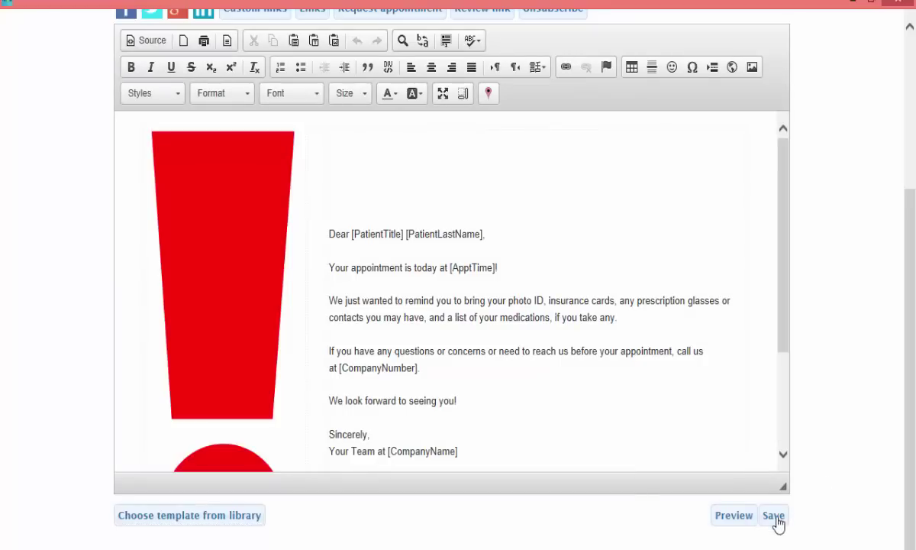
{"action": "left_click", "coordinate": [774, 517]}
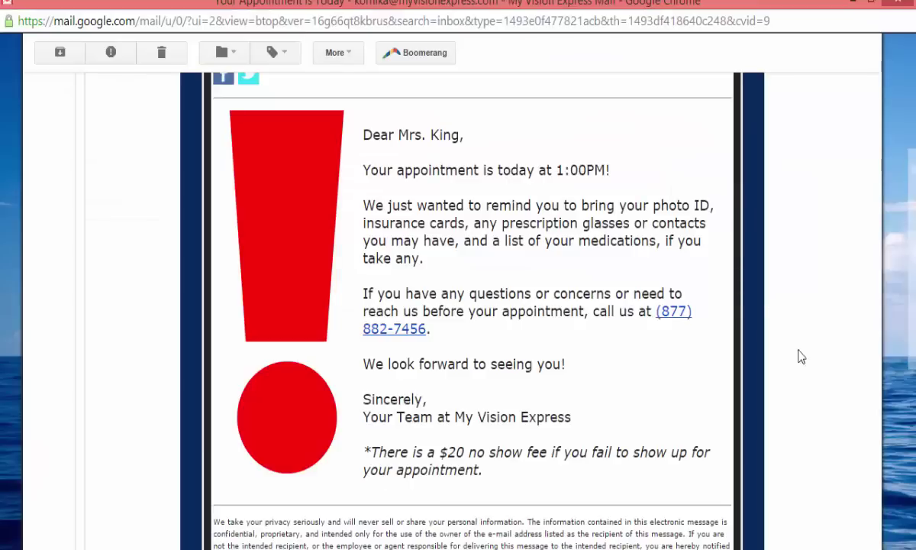
Step: Review the received 'appointment is today' email, then reopen the Day Of Reminder template editor
{"action": "scroll", "coordinate": [798, 450], "scroll_direction": "up", "scroll_amount": 3}
{"action": "scroll", "coordinate": [798, 450], "scroll_direction": "down", "scroll_amount": 8}
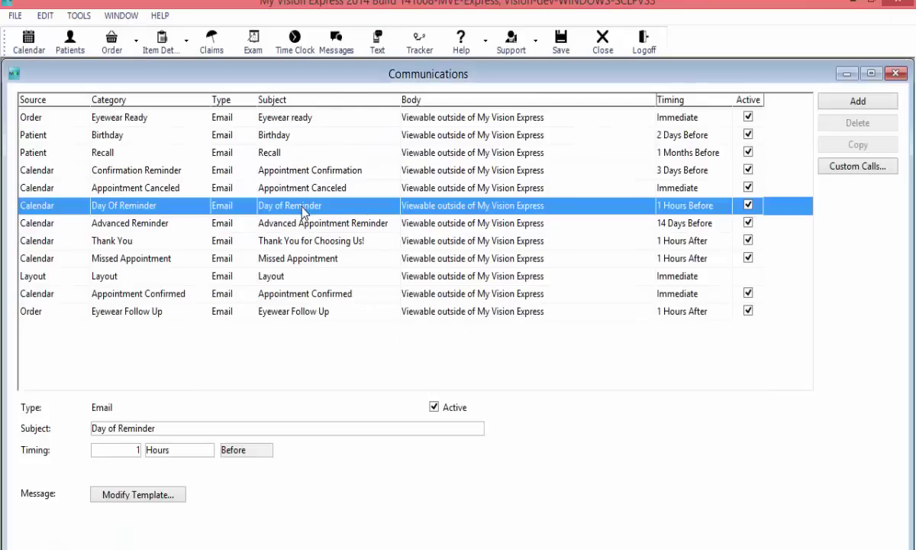
{"action": "left_click", "coordinate": [164, 501]}
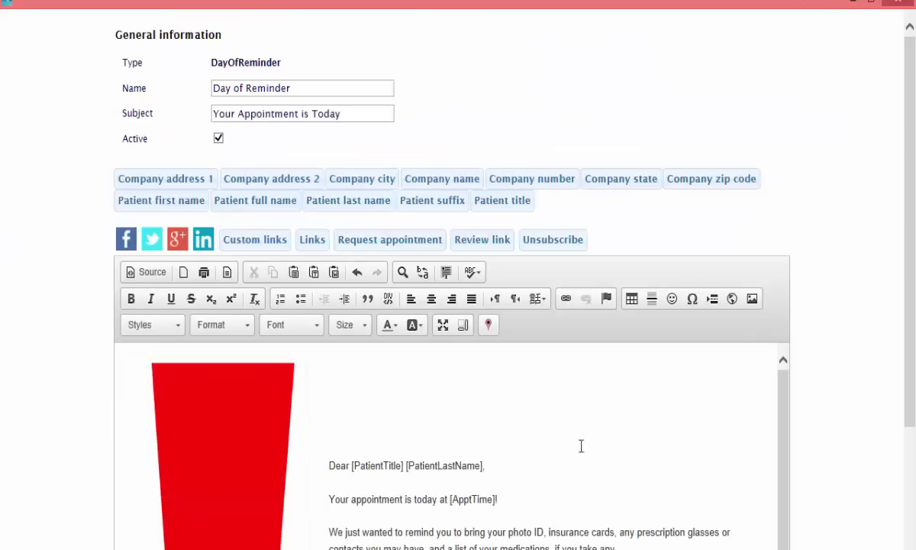
{"action": "scroll", "coordinate": [848, 214], "scroll_direction": "down", "scroll_amount": 3}
Step: Add the line 'Our office is located at:' after 'We look forward to seeing you!'
{"action": "left_click", "coordinate": [532, 382]}
{"action": "scroll", "coordinate": [673, 266], "scroll_direction": "down", "scroll_amount": 2}
{"action": "left_click", "coordinate": [547, 355]}
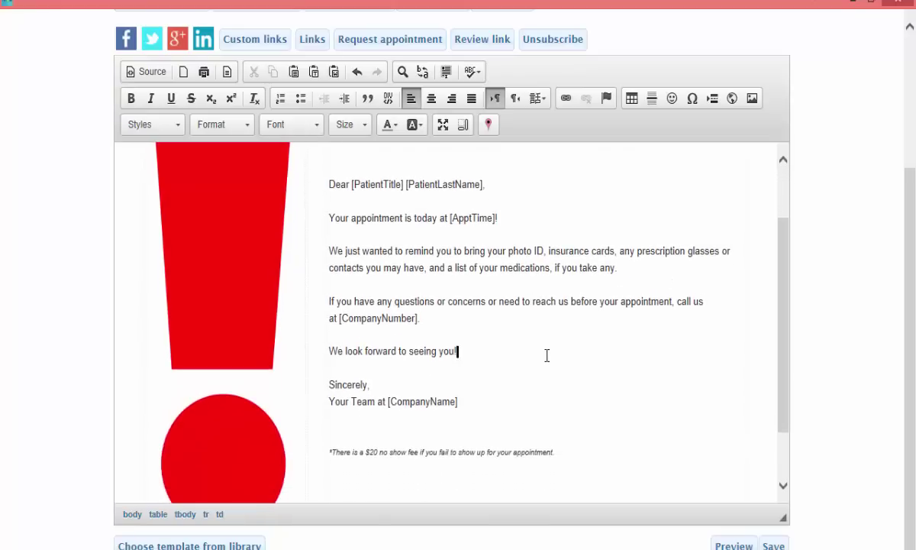
{"action": "key", "text": "Return"}
{"action": "type", "text": "Our office is located at"}
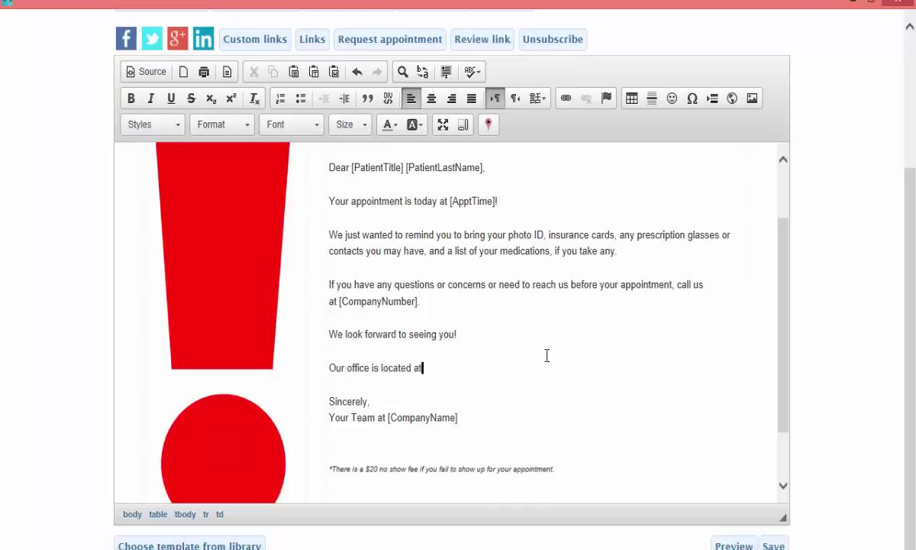
{"action": "type", "text": ":"}
{"action": "key", "text": "Return"}
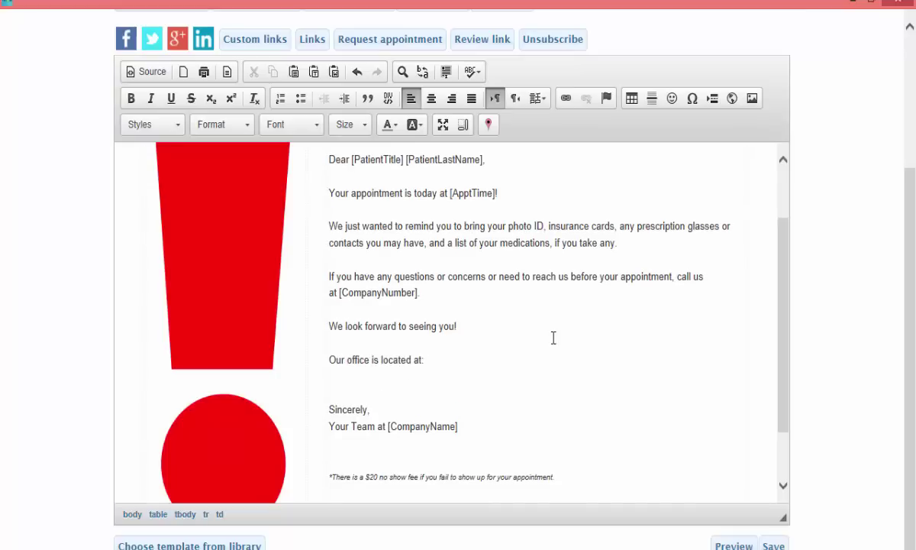
{"action": "left_click", "coordinate": [488, 127]}
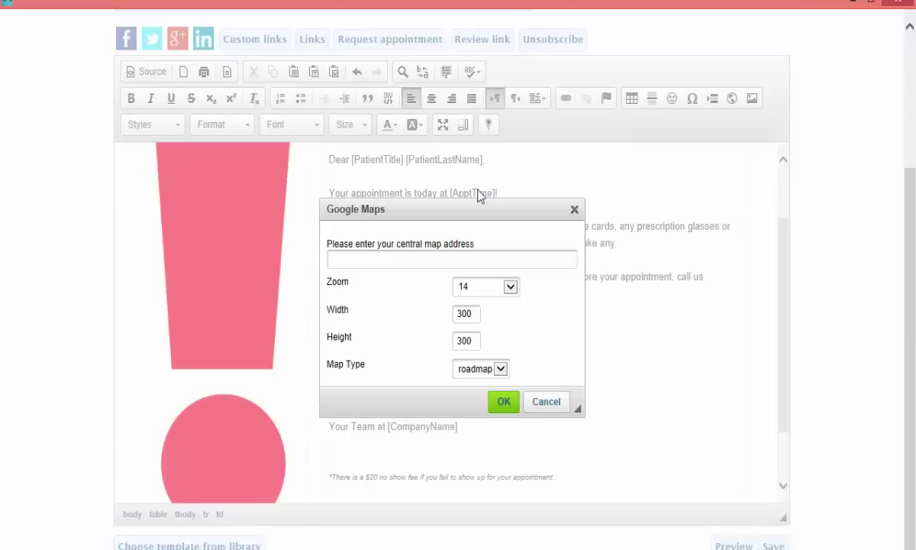
{"action": "left_click", "coordinate": [449, 261]}
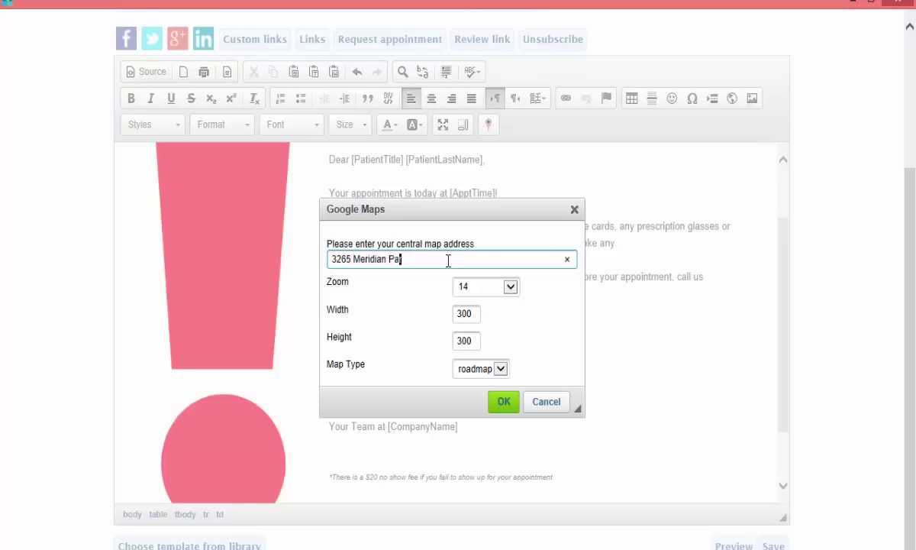
{"action": "key", "text": "Tab"}
{"action": "key", "text": "Tab"}
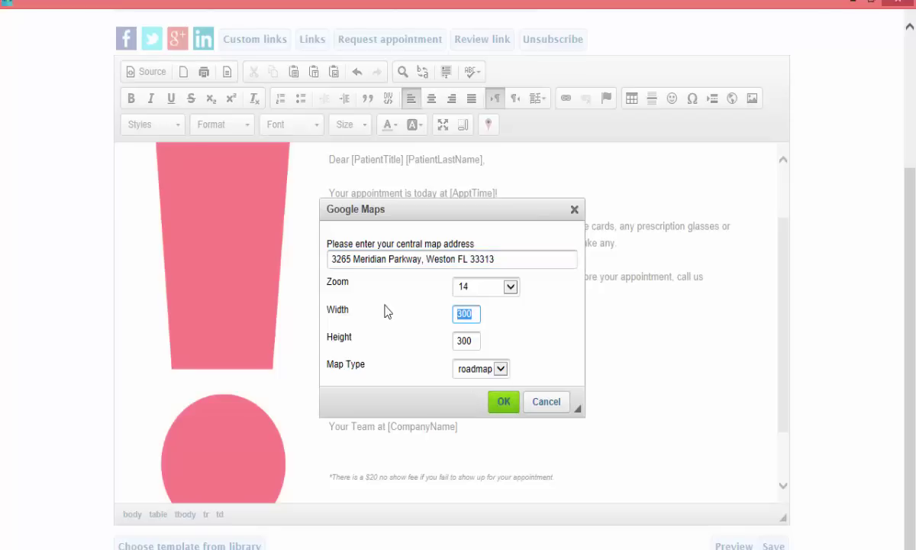
{"action": "key", "text": "Tab"}
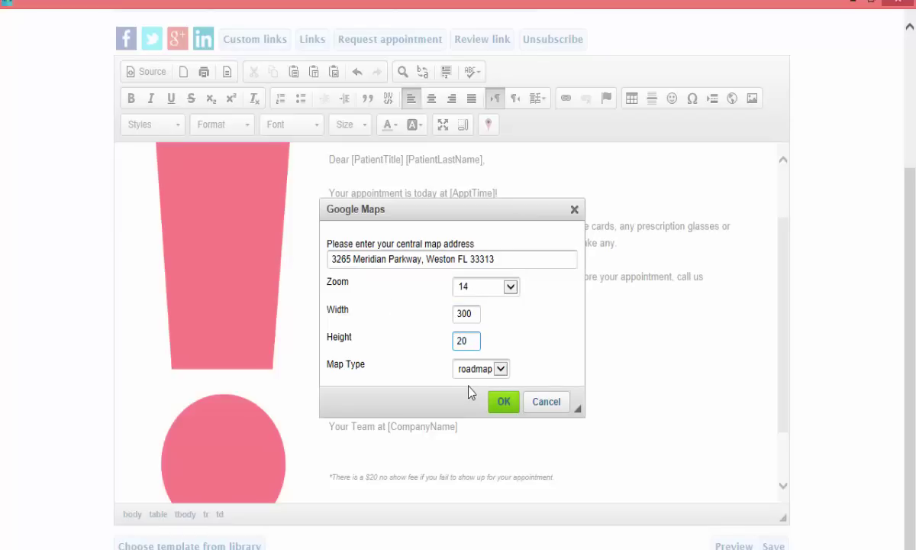
{"action": "key", "text": "BackSpace"}
{"action": "key", "text": "BackSpace"}
{"action": "left_click", "coordinate": [495, 405]}
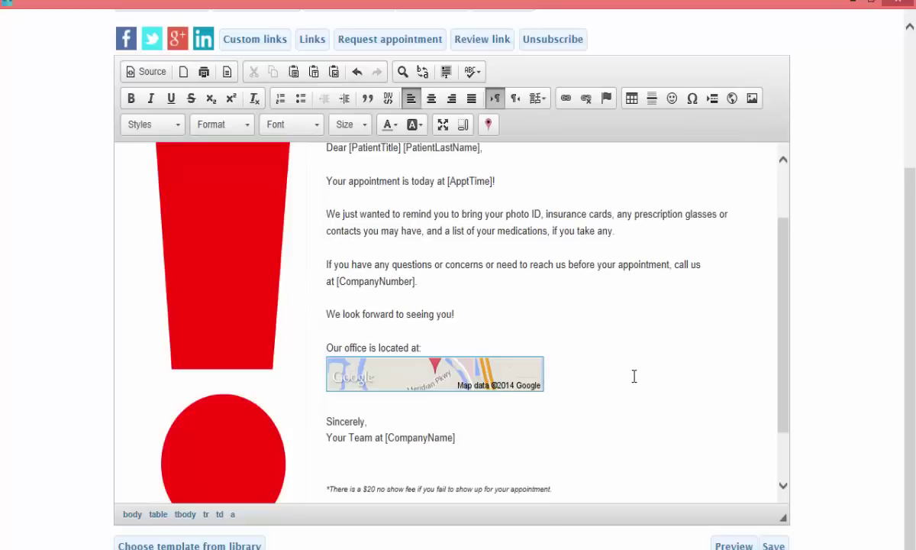
Step: Select the office map and drag its handle to enlarge it
{"action": "scroll", "coordinate": [663, 321], "scroll_direction": "down", "scroll_amount": 1}
{"action": "left_click", "coordinate": [490, 317]}
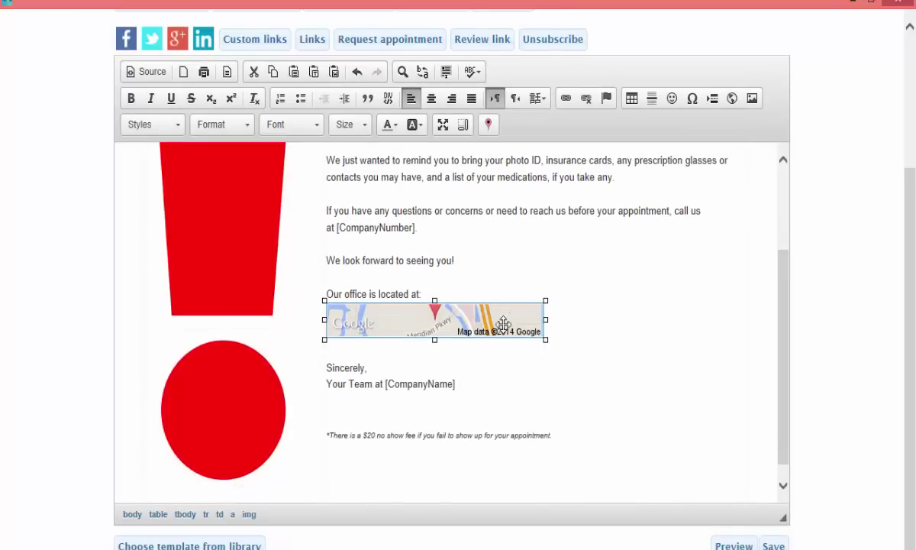
{"action": "left_click_drag", "start_coordinate": [546, 340], "coordinate": [654, 381]}
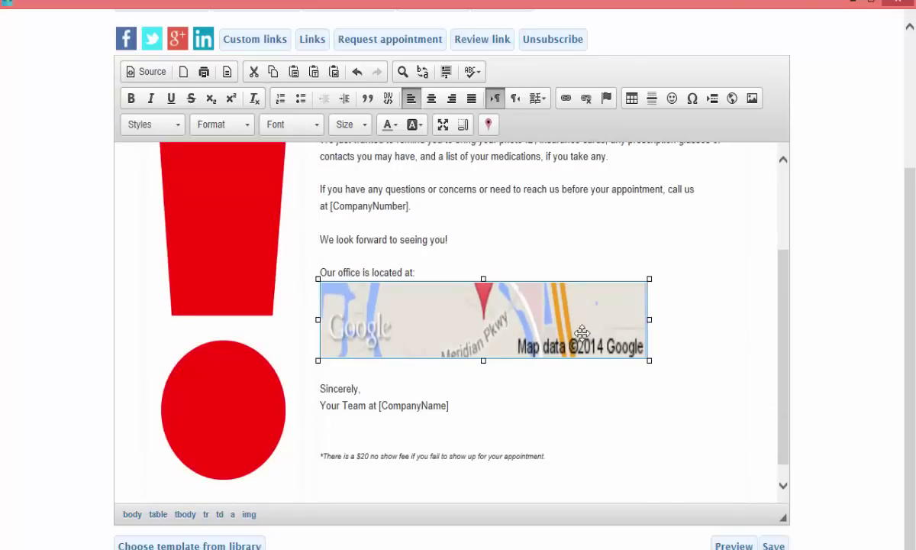
Step: Set the map's width to 400 and height to 50, then save the template
{"action": "left_click", "coordinate": [489, 126]}
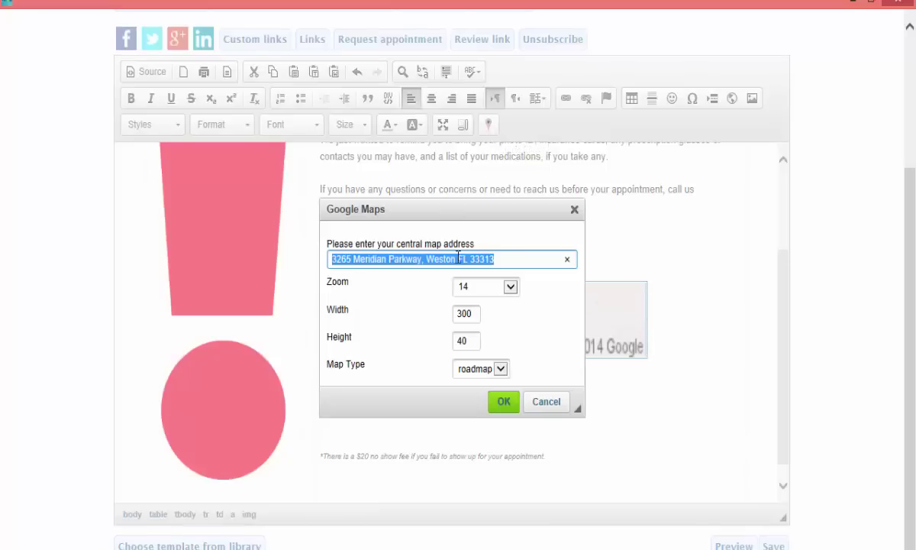
{"action": "left_click", "coordinate": [471, 316]}
{"action": "left_click_drag", "start_coordinate": [471, 316], "coordinate": [448, 313]}
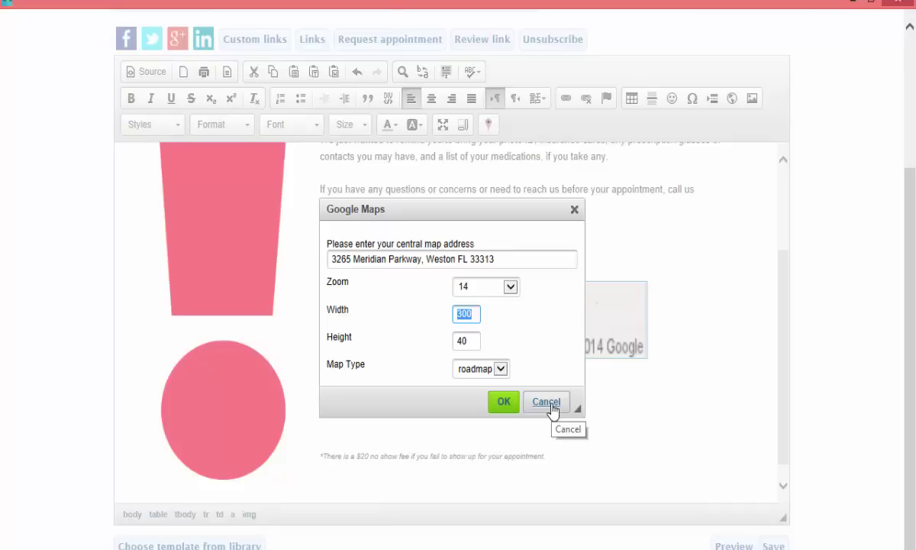
{"action": "type", "text": "400"}
{"action": "key", "text": "Tab"}
{"action": "type", "text": "50"}
{"action": "left_click", "coordinate": [505, 402]}
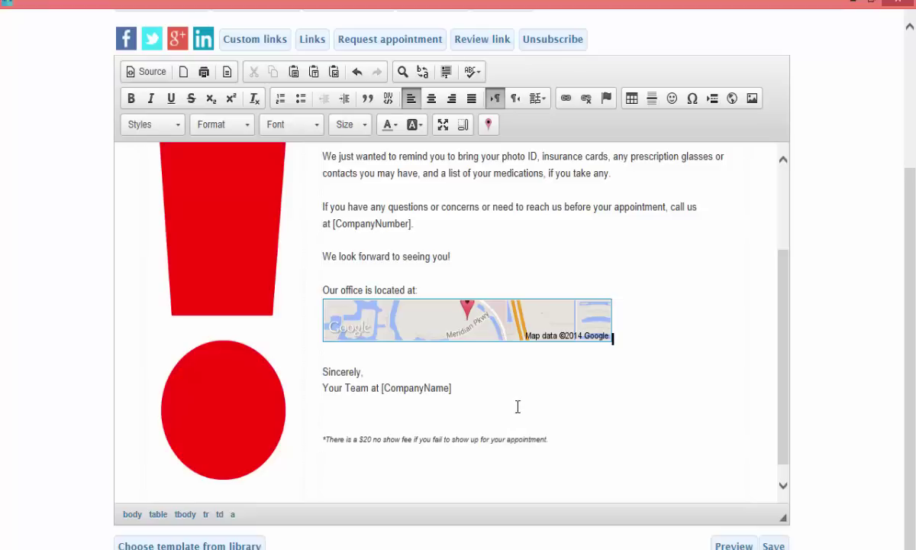
{"action": "scroll", "coordinate": [702, 337], "scroll_direction": "down", "scroll_amount": 2}
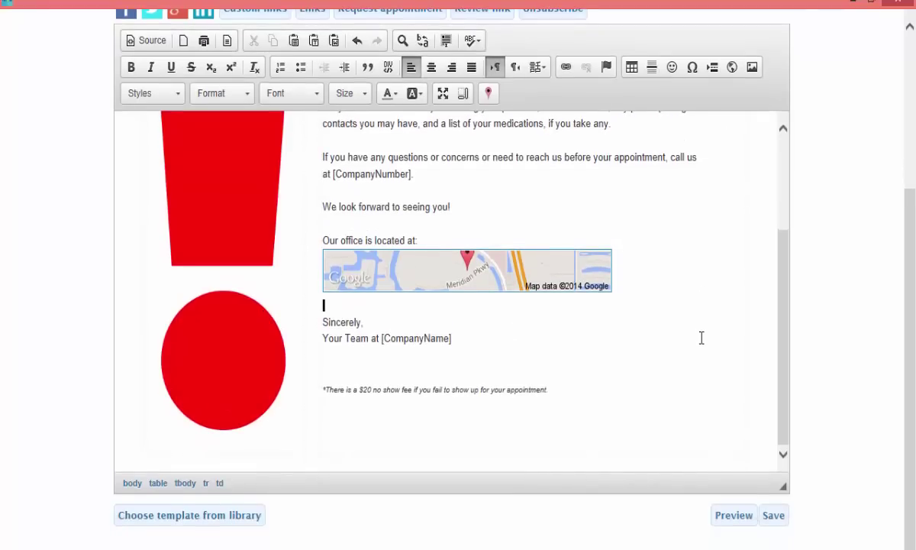
{"action": "scroll", "coordinate": [705, 331], "scroll_direction": "up", "scroll_amount": 1}
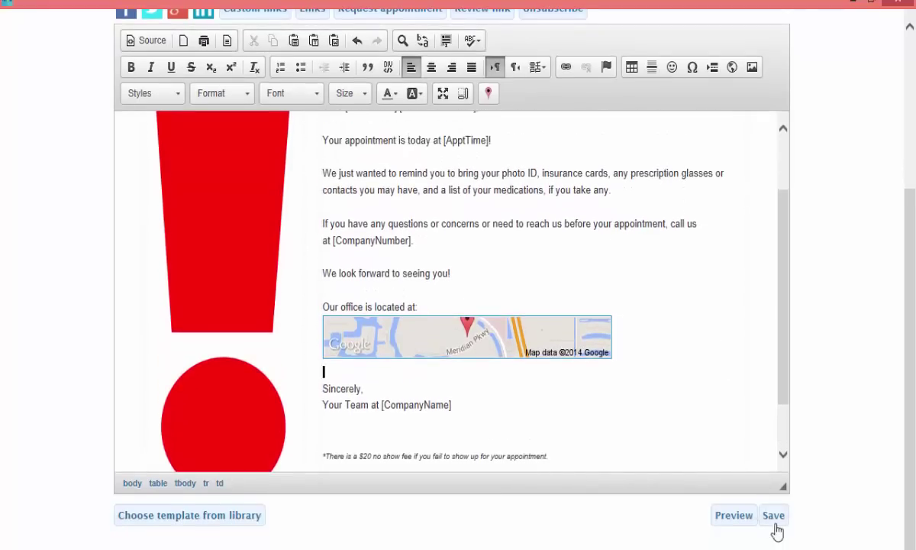
{"action": "left_click", "coordinate": [776, 522]}
Step: Close the editor, open Appointment Canceled, apply the red X library design, and save it
{"action": "left_click", "coordinate": [894, 6]}
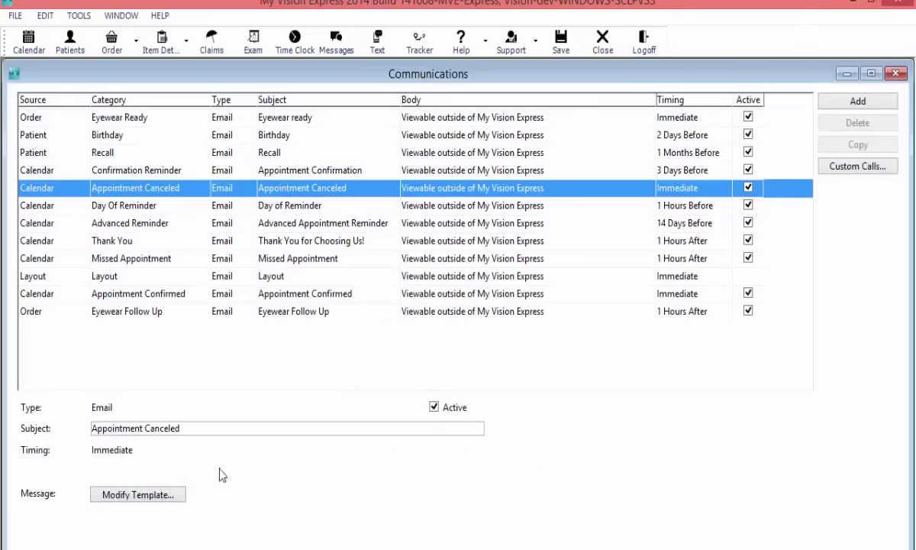
{"action": "left_click", "coordinate": [135, 495]}
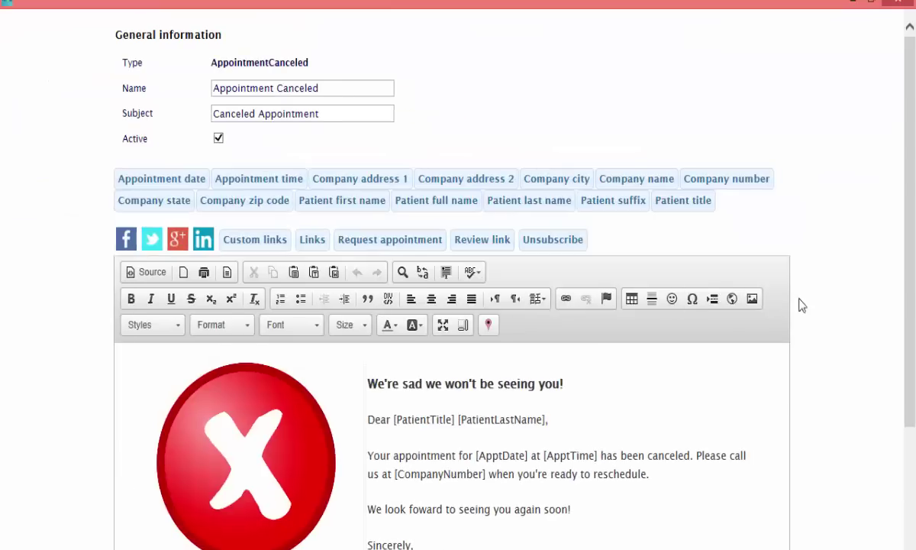
{"action": "scroll", "coordinate": [812, 511], "scroll_direction": "down", "scroll_amount": 3}
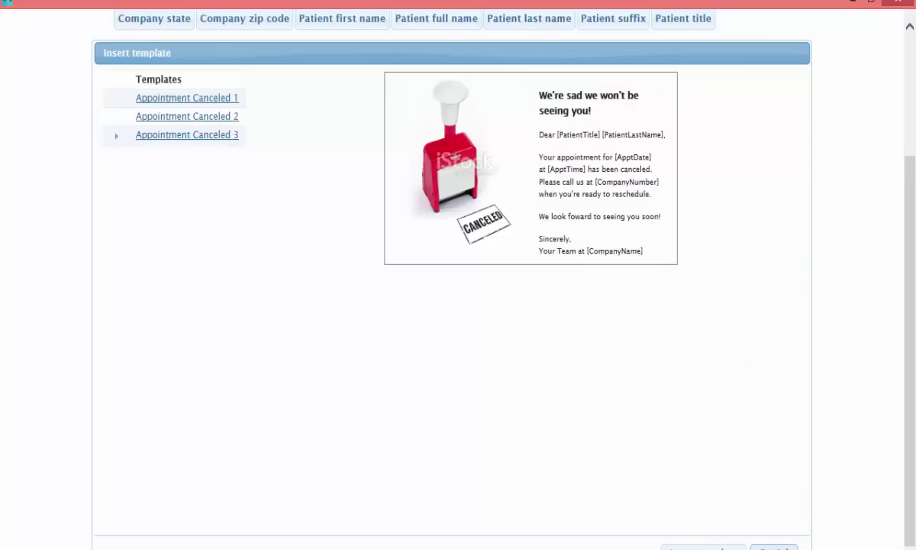
{"action": "left_click", "coordinate": [706, 547]}
{"action": "scroll", "coordinate": [843, 410], "scroll_direction": "down", "scroll_amount": 1}
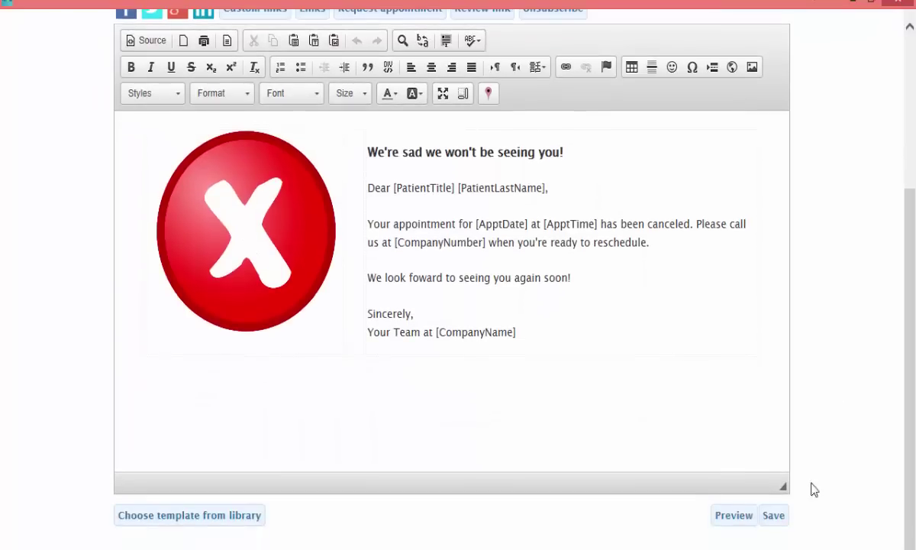
{"action": "left_click", "coordinate": [774, 516]}
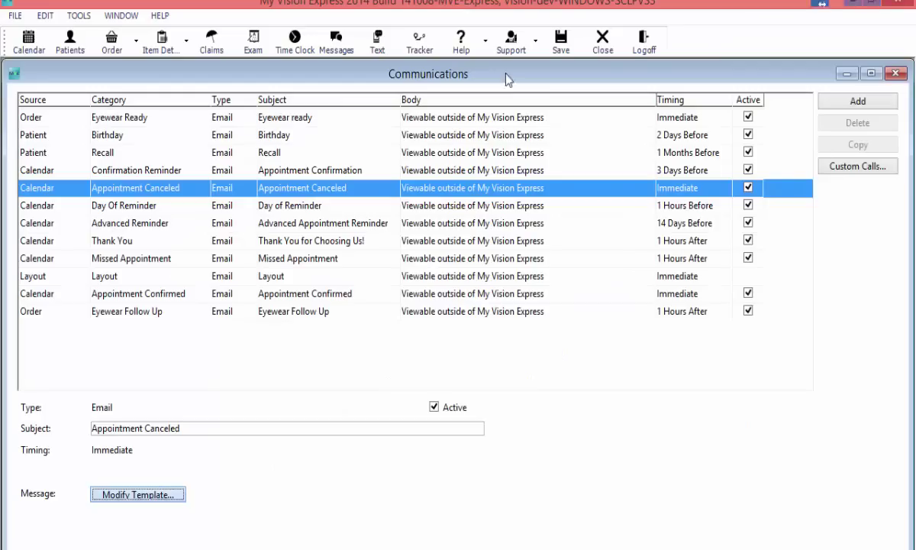
{"action": "mouse_move", "coordinate": [321, 542]}
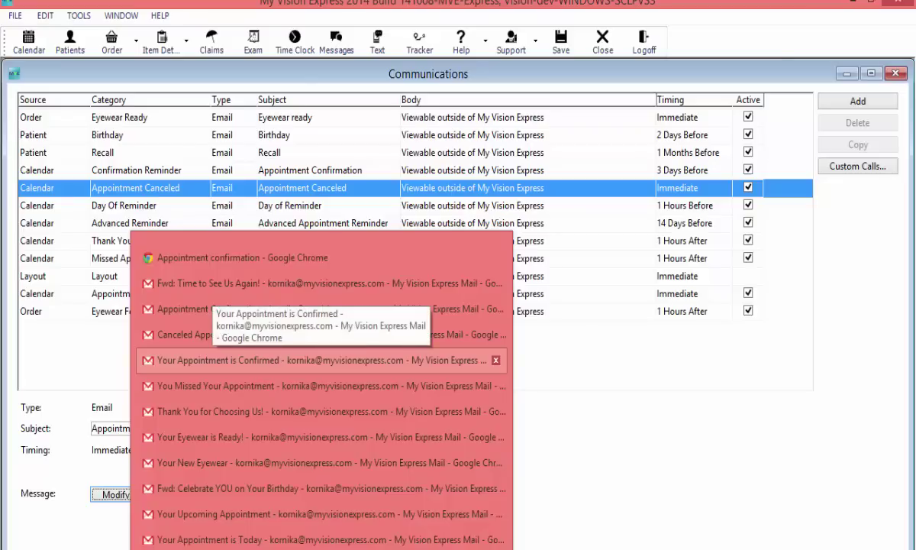
Step: Read the 'We're sad we won't be seeing you!' email in Gmail, then minimize Chrome
{"action": "left_click", "coordinate": [230, 334]}
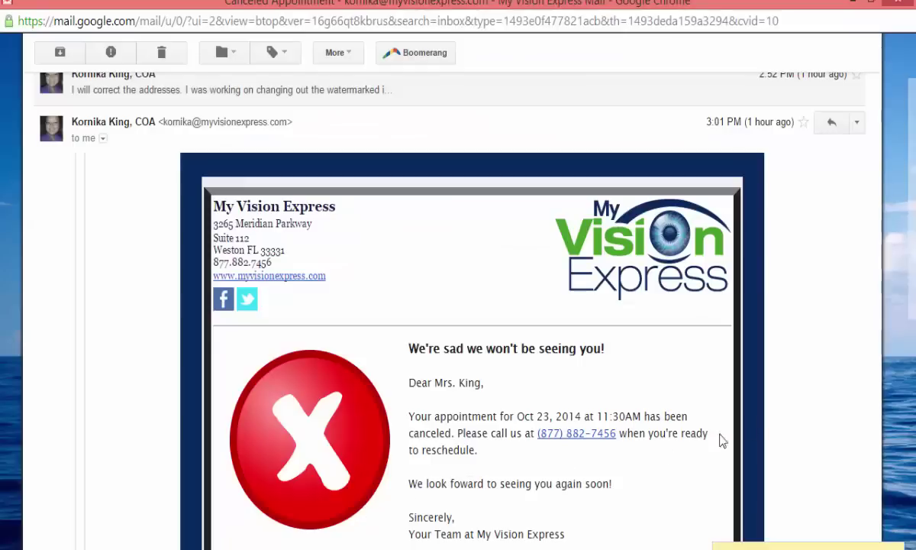
{"action": "scroll", "coordinate": [802, 443], "scroll_direction": "down", "scroll_amount": 3}
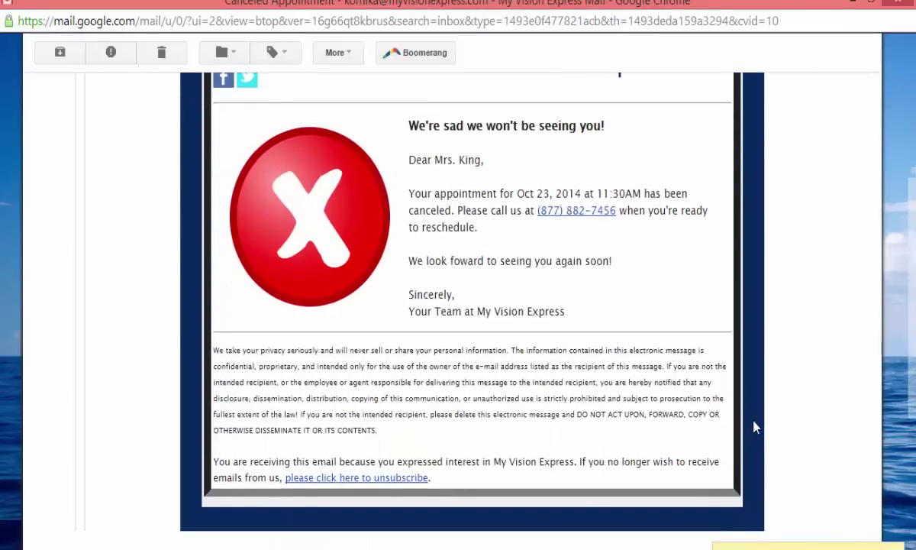
{"action": "scroll", "coordinate": [706, 394], "scroll_direction": "up", "scroll_amount": 2}
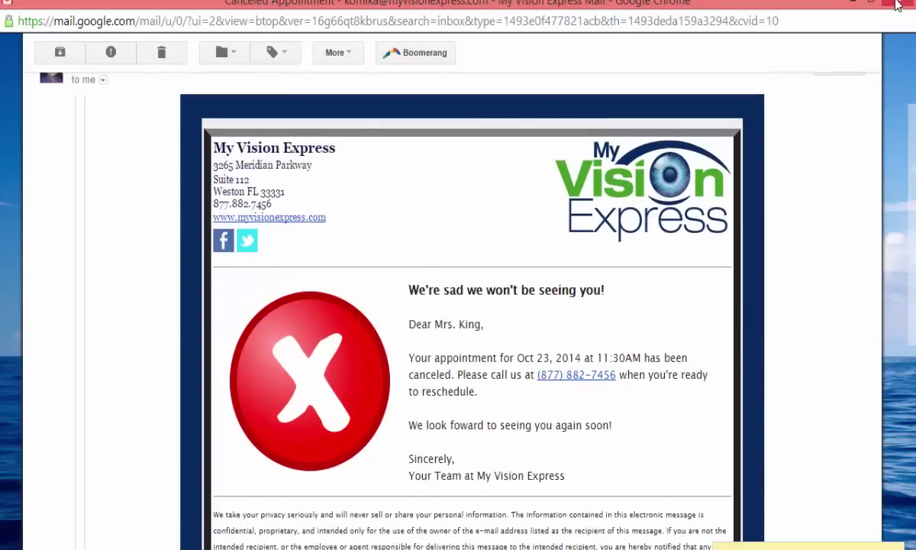
{"action": "left_click", "coordinate": [844, 3]}
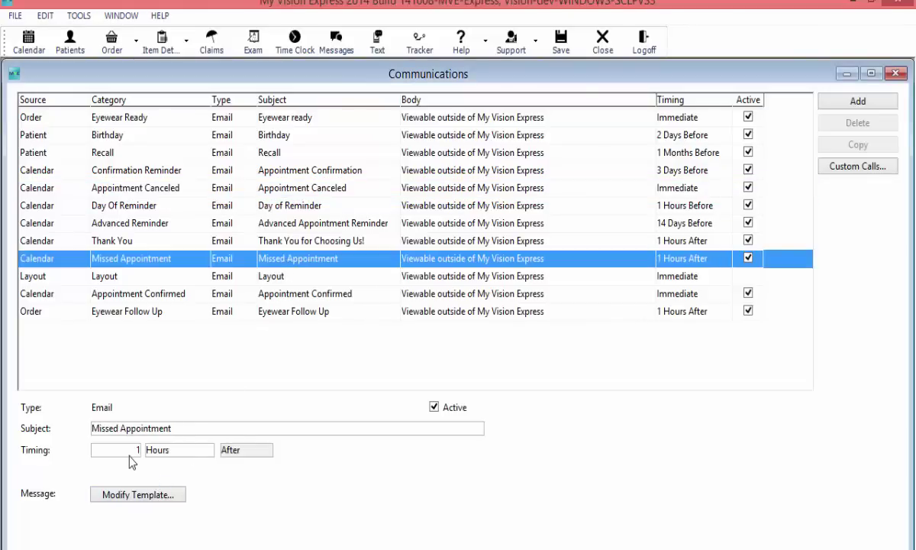
Step: Open the Missed Appointment template, preview the rendered email, and return to the editor
{"action": "left_click", "coordinate": [142, 495]}
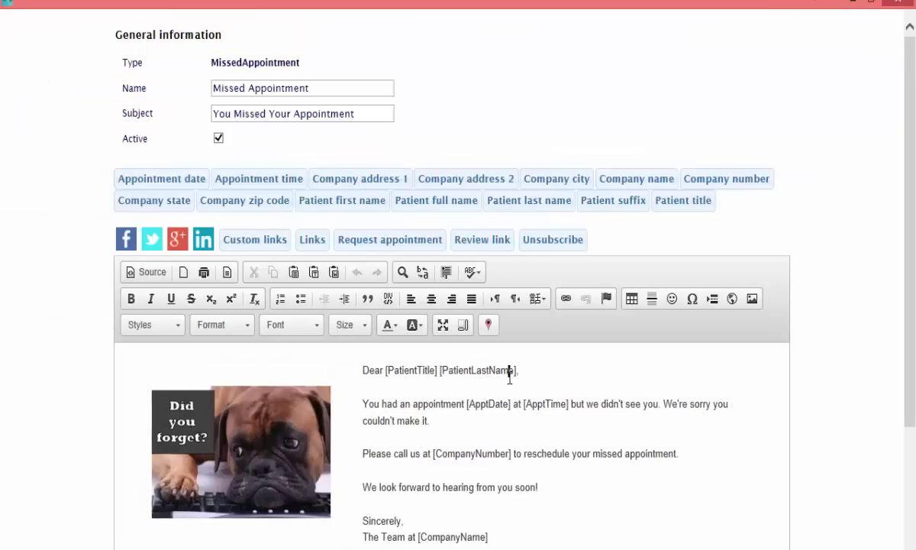
{"action": "left_click", "coordinate": [509, 372]}
{"action": "scroll", "coordinate": [818, 405], "scroll_direction": "down", "scroll_amount": 3}
{"action": "scroll", "coordinate": [809, 484], "scroll_direction": "down", "scroll_amount": 2}
{"action": "left_click", "coordinate": [729, 540]}
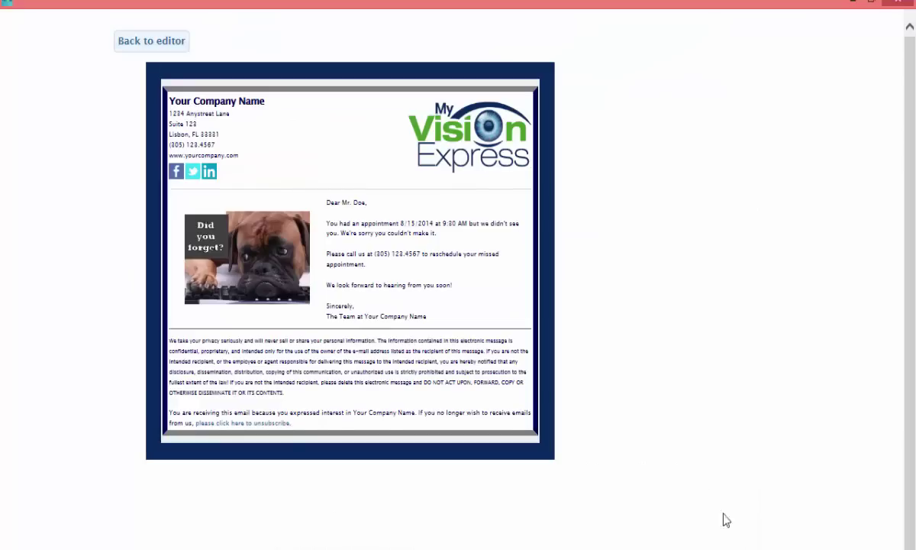
{"action": "left_click", "coordinate": [122, 41]}
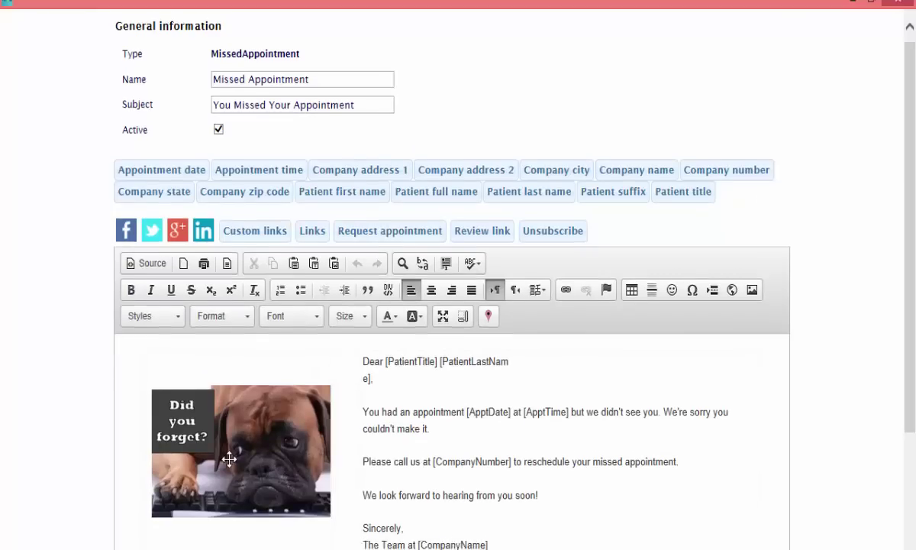
{"action": "scroll", "coordinate": [229, 459], "scroll_direction": "down", "scroll_amount": 3}
Step: Preview Missed Appointment 2 in the library, keep the boxer 'Did you forget?' design, and save
{"action": "left_click", "coordinate": [178, 519]}
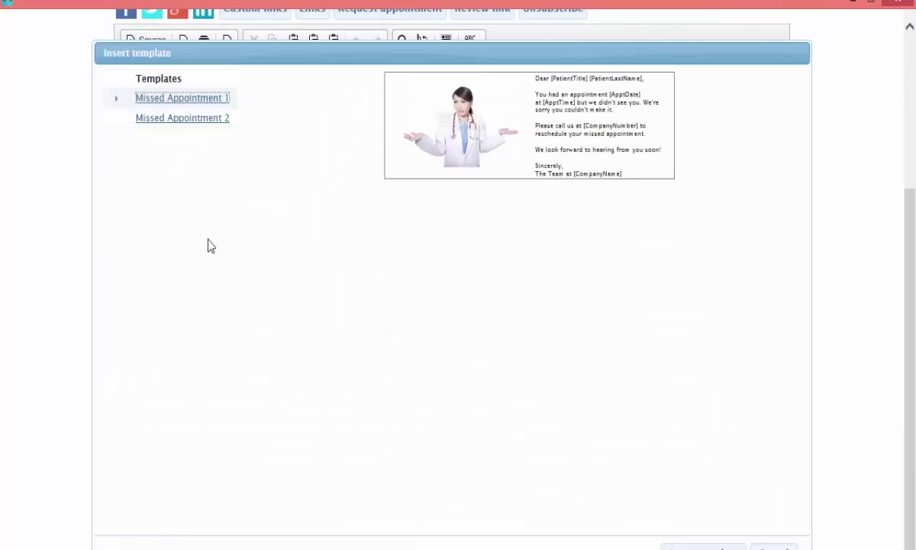
{"action": "left_click", "coordinate": [200, 130]}
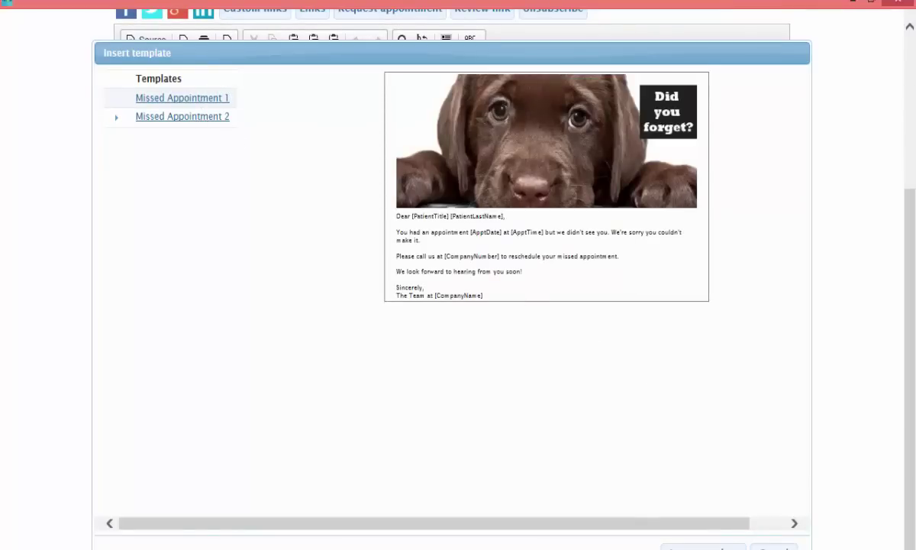
{"action": "left_click", "coordinate": [702, 547]}
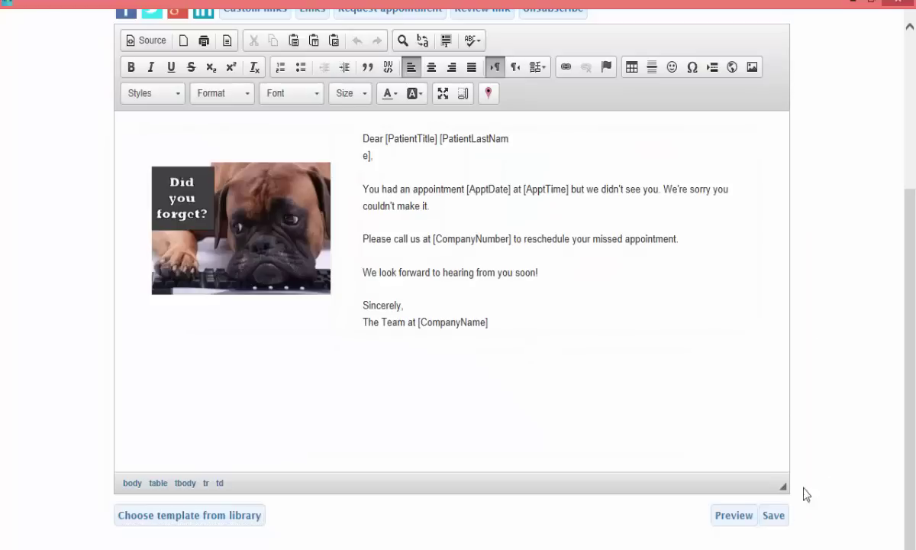
{"action": "left_click", "coordinate": [786, 517]}
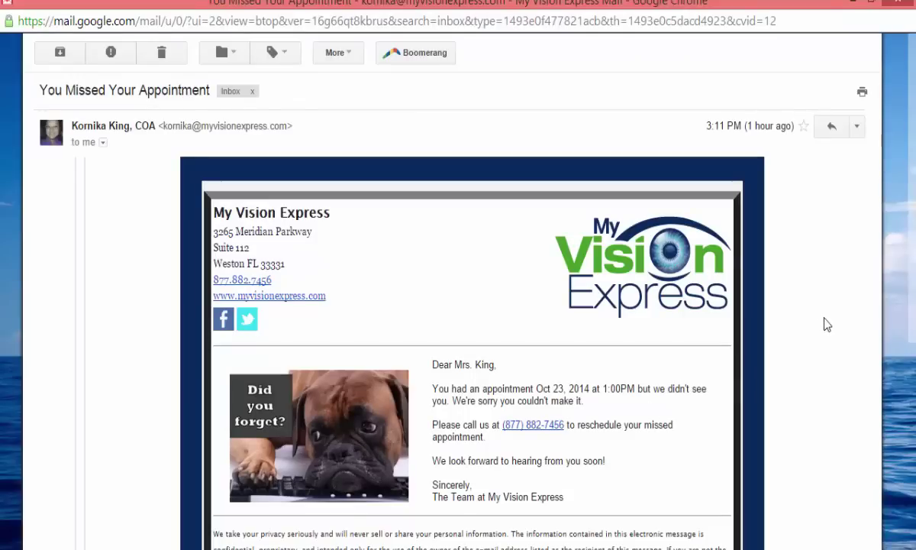
Step: Review the 'You Missed Your Appointment' email in Gmail, then select the Thank You communication
{"action": "scroll", "coordinate": [817, 411], "scroll_direction": "down", "scroll_amount": 5}
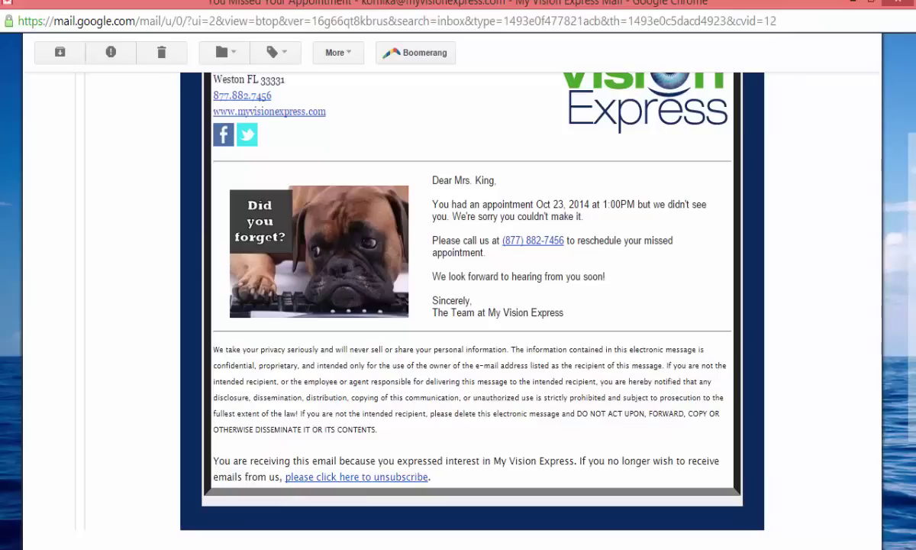
{"action": "scroll", "coordinate": [586, 382], "scroll_direction": "up", "scroll_amount": 3}
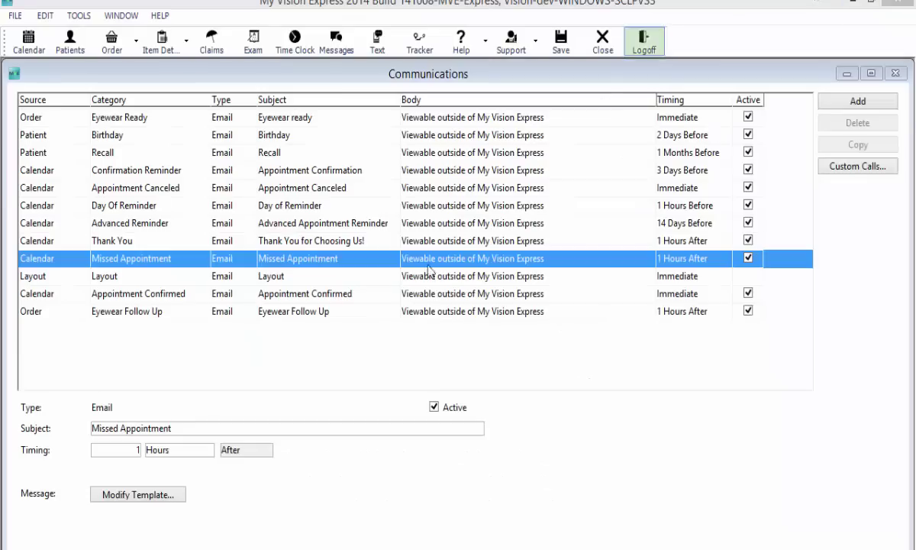
{"action": "left_click", "coordinate": [298, 241]}
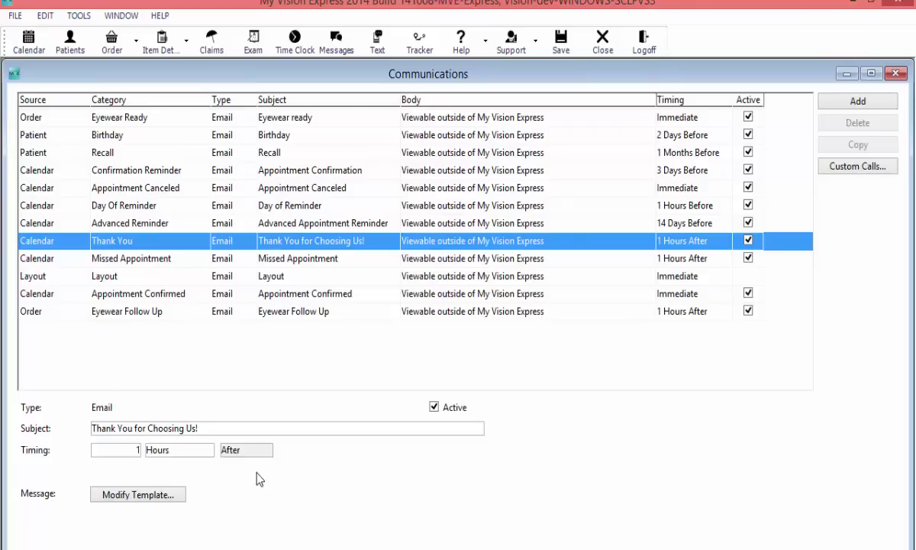
Step: Change the Thank You timing to 4 hours after and delete the template's old Take Survey button
{"action": "double_click", "coordinate": [137, 451]}
{"action": "type", "text": "4"}
{"action": "left_click", "coordinate": [123, 496]}
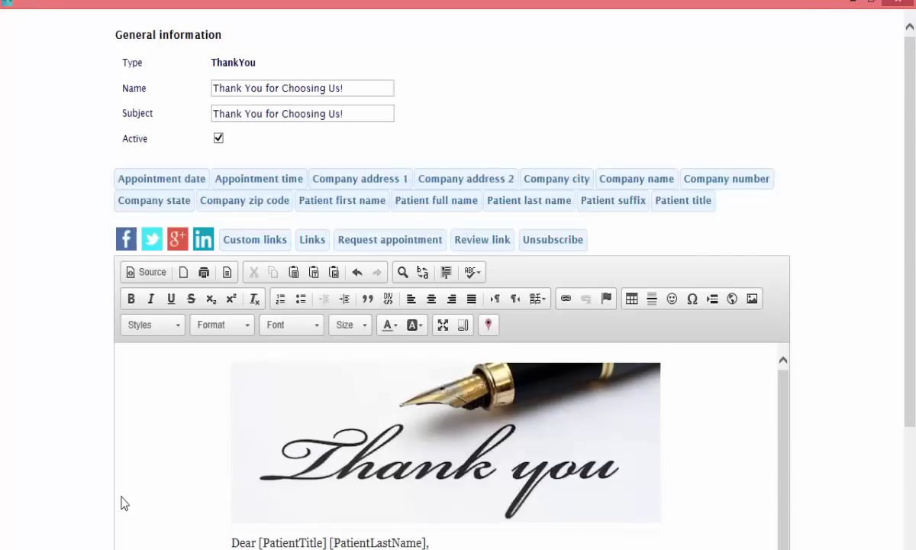
{"action": "scroll", "coordinate": [845, 376], "scroll_direction": "down", "scroll_amount": 3}
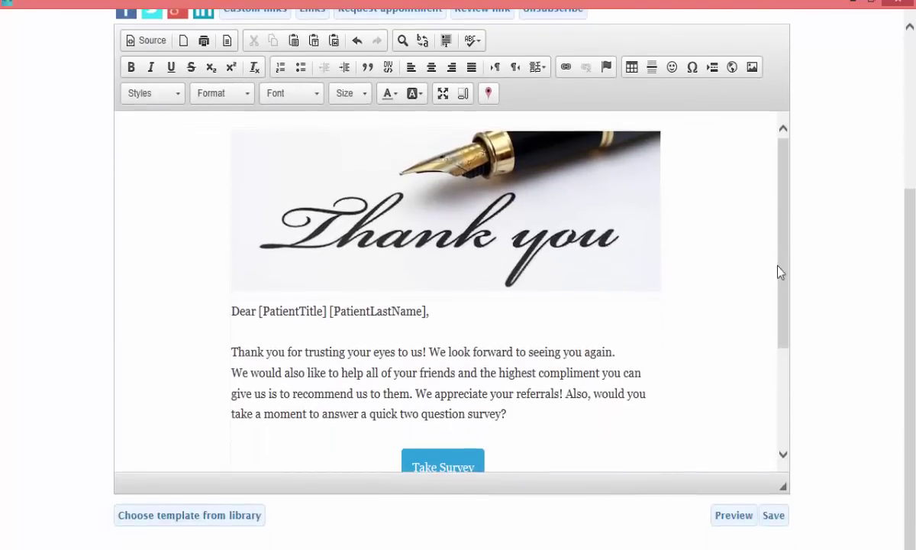
{"action": "left_click_drag", "start_coordinate": [780, 270], "coordinate": [751, 290]}
{"action": "left_click", "coordinate": [516, 413]}
{"action": "key", "text": "shift+End"}
{"action": "key", "text": "Delete"}
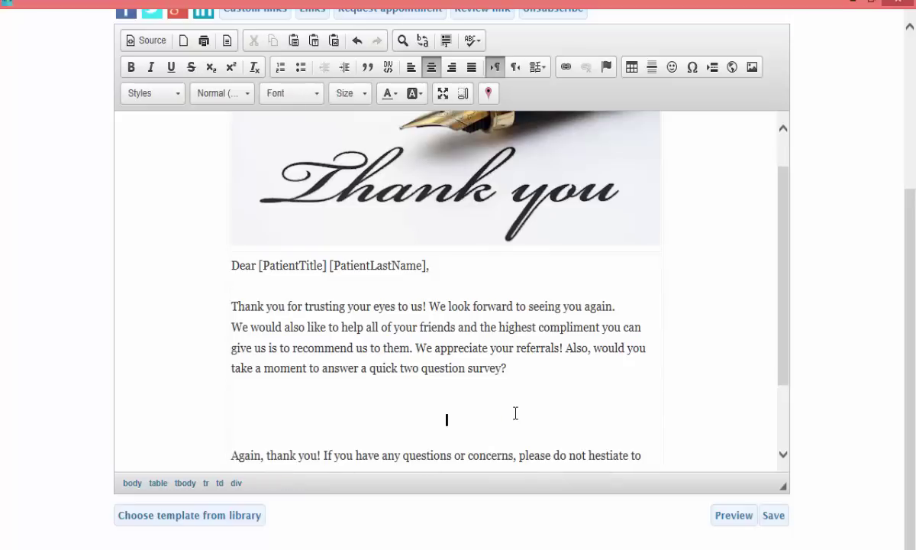
{"action": "scroll", "coordinate": [794, 468], "scroll_direction": "up", "scroll_amount": 1}
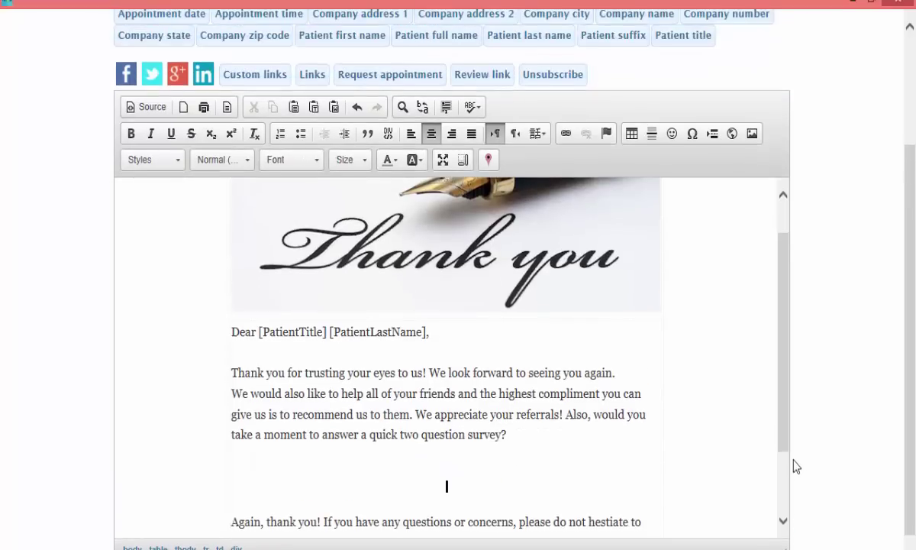
{"action": "left_click", "coordinate": [485, 79]}
Step: Insert a 'Take Survey' link button with background colour 289CDC into the Thank You email
{"action": "type", "text": "Take Survey"}
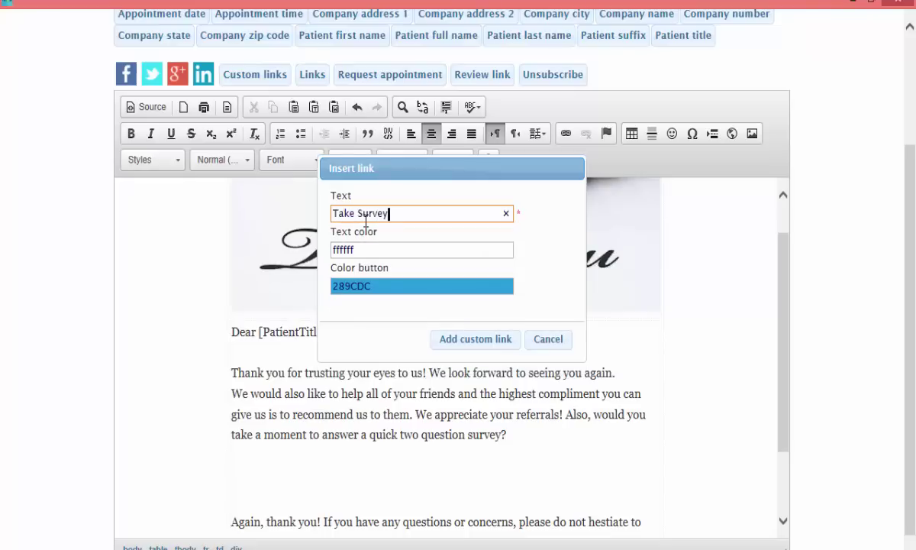
{"action": "left_click", "coordinate": [379, 289]}
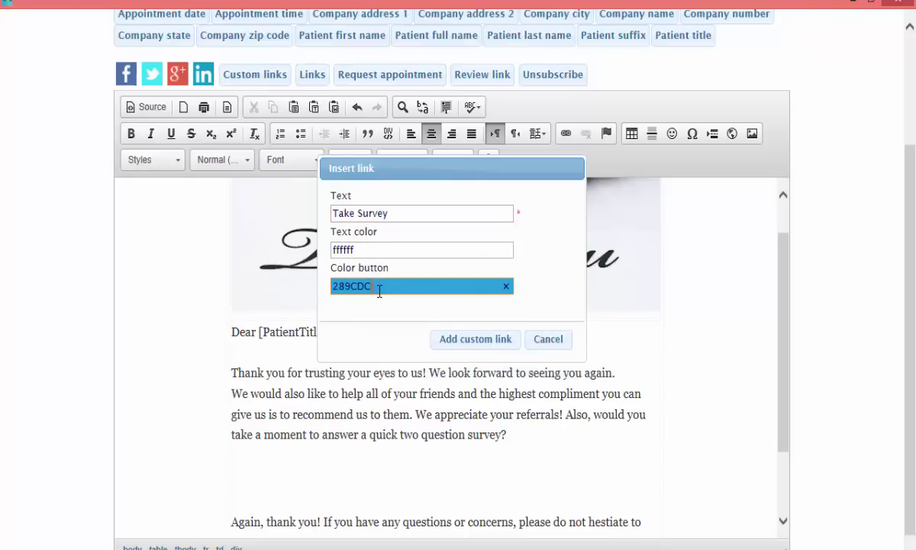
{"action": "left_click", "coordinate": [563, 237]}
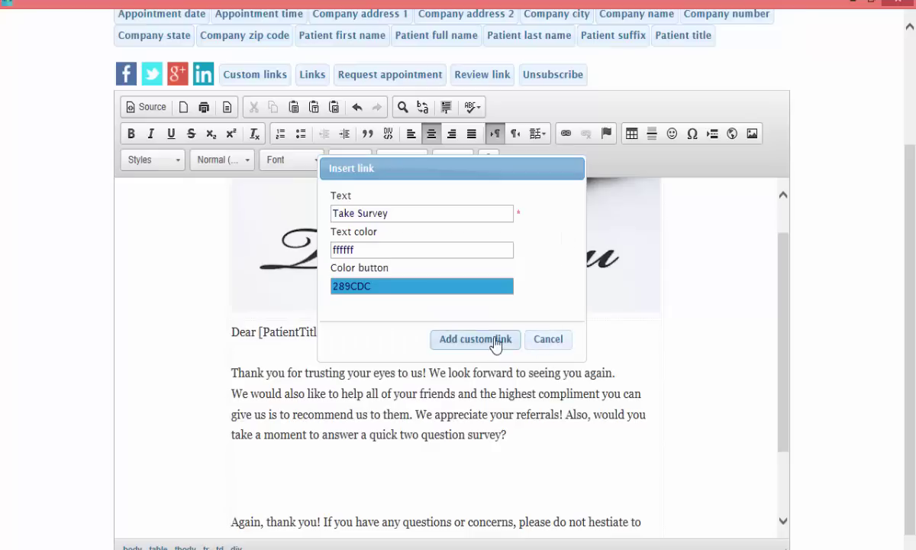
{"action": "left_click", "coordinate": [498, 340]}
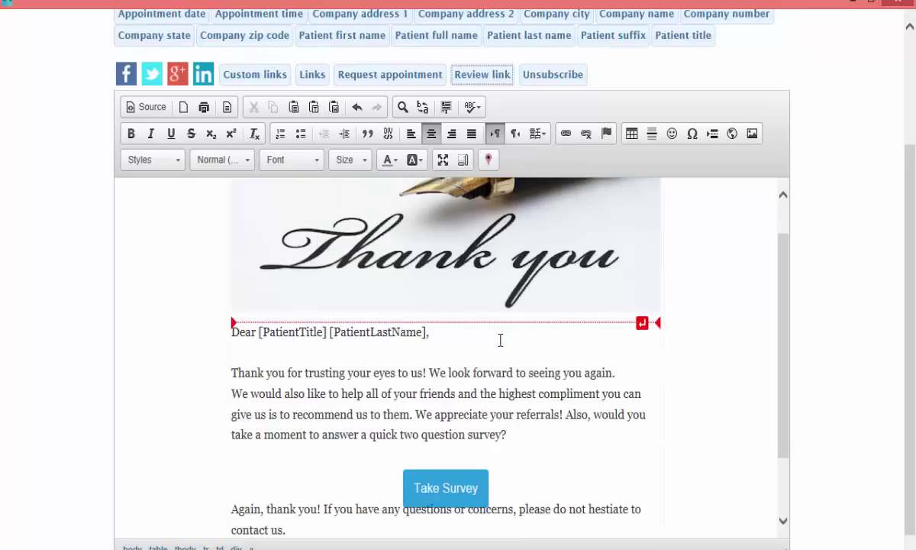
Step: Add two blank lines below the Take Survey button and preview the finished email
{"action": "left_click", "coordinate": [551, 487]}
{"action": "key", "text": "Return"}
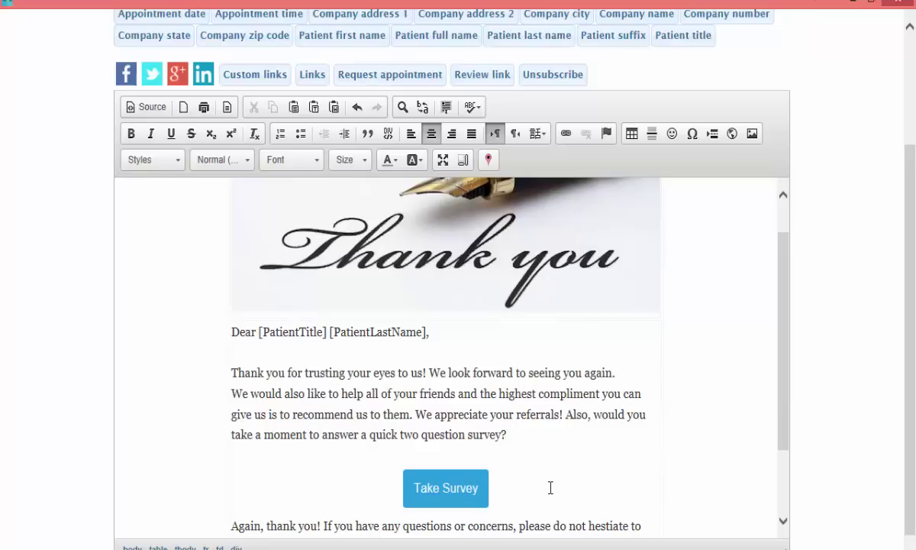
{"action": "key", "text": "Return"}
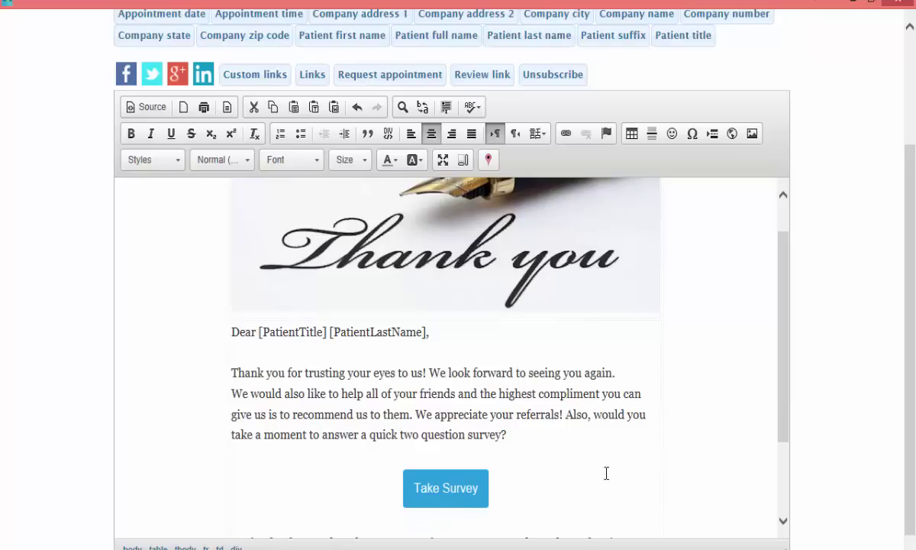
{"action": "scroll", "coordinate": [606, 476], "scroll_direction": "down", "scroll_amount": 3}
{"action": "left_click", "coordinate": [702, 538]}
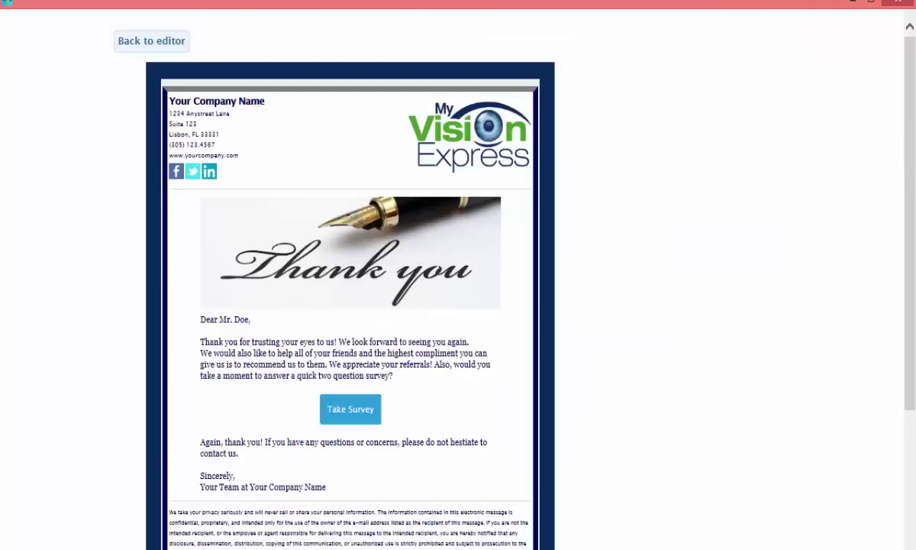
{"action": "scroll", "coordinate": [604, 391], "scroll_direction": "down", "scroll_amount": 3}
{"action": "scroll", "coordinate": [604, 391], "scroll_direction": "down", "scroll_amount": 1}
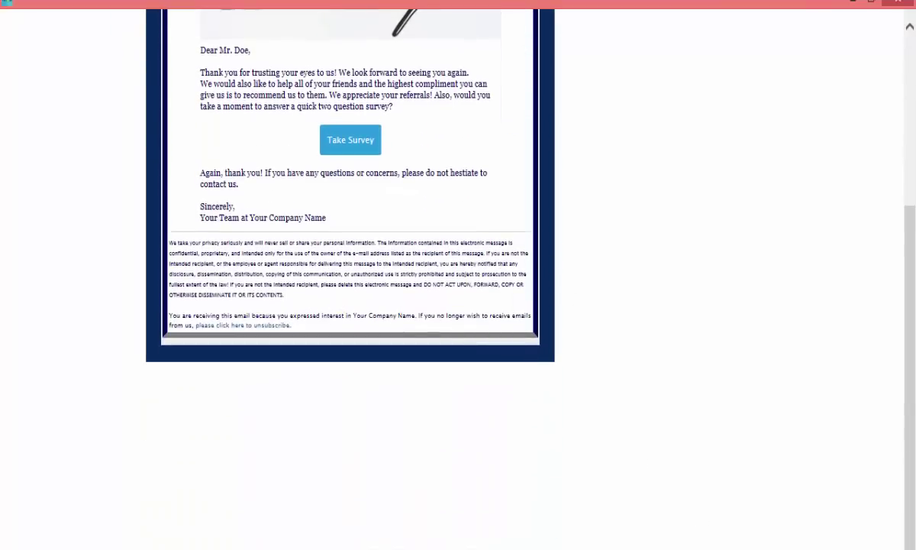
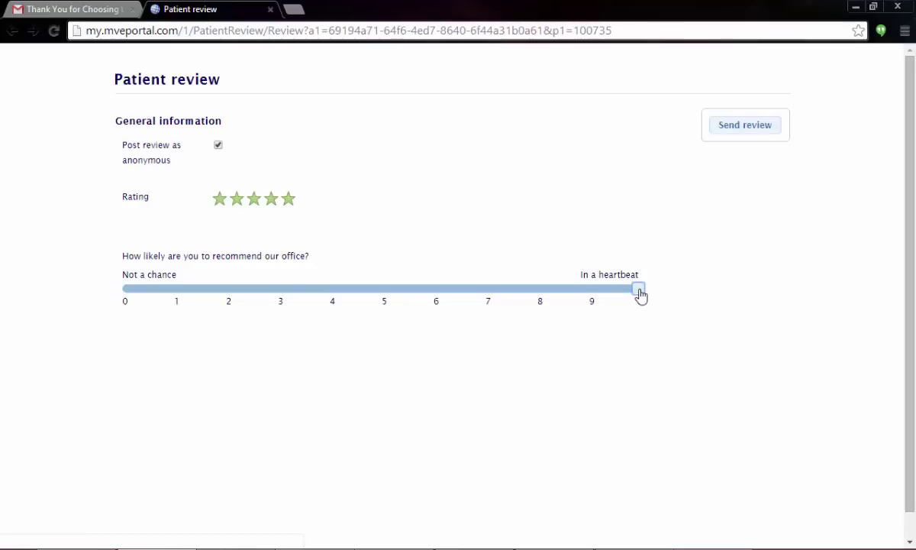
Step: Submit the five-star review, then browse the practice's Facebook reviews and close that page
{"action": "left_click", "coordinate": [725, 131]}
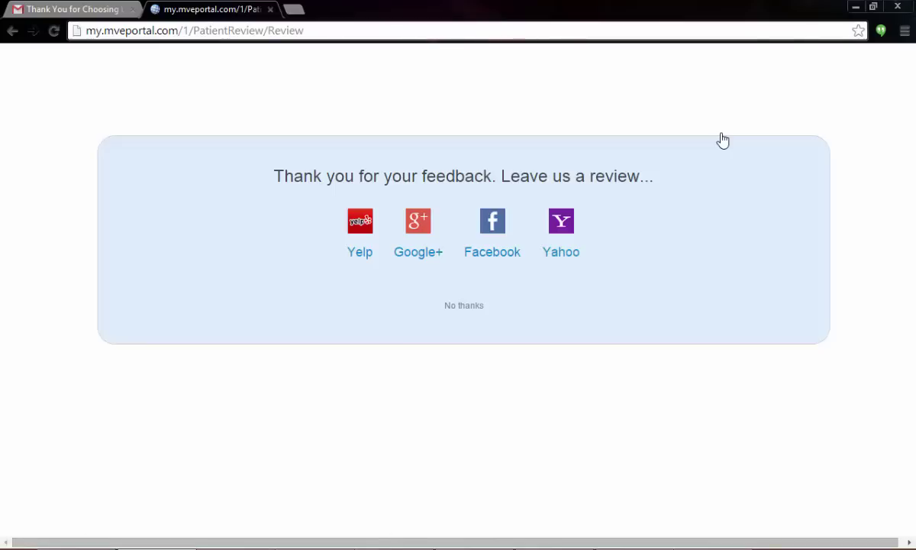
{"action": "left_click", "coordinate": [485, 231]}
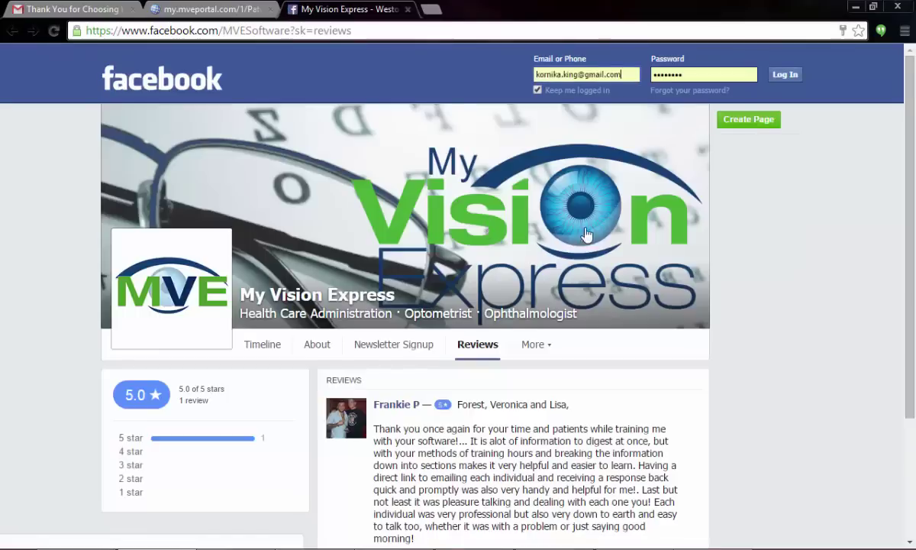
{"action": "scroll", "coordinate": [765, 416], "scroll_direction": "down", "scroll_amount": 1}
{"action": "scroll", "coordinate": [765, 416], "scroll_direction": "down", "scroll_amount": 1}
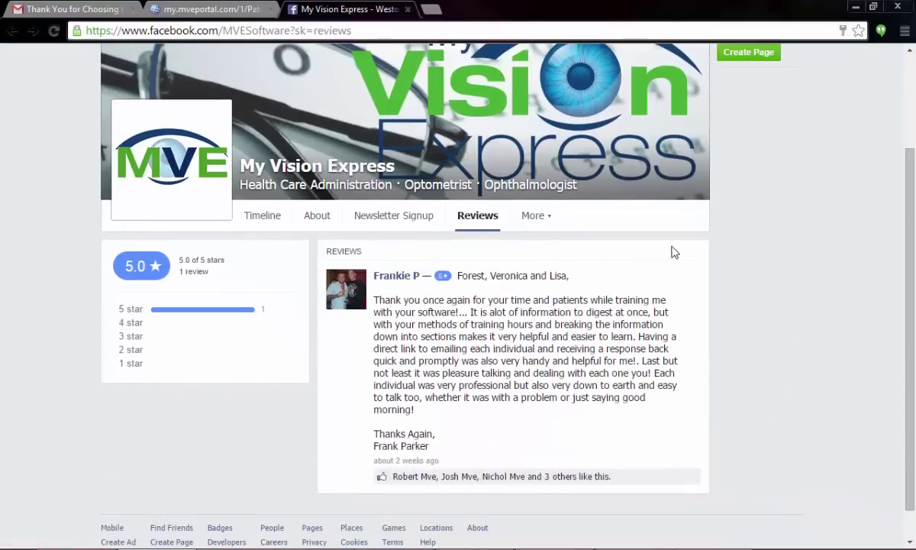
{"action": "scroll", "coordinate": [794, 428], "scroll_direction": "down", "scroll_amount": 1}
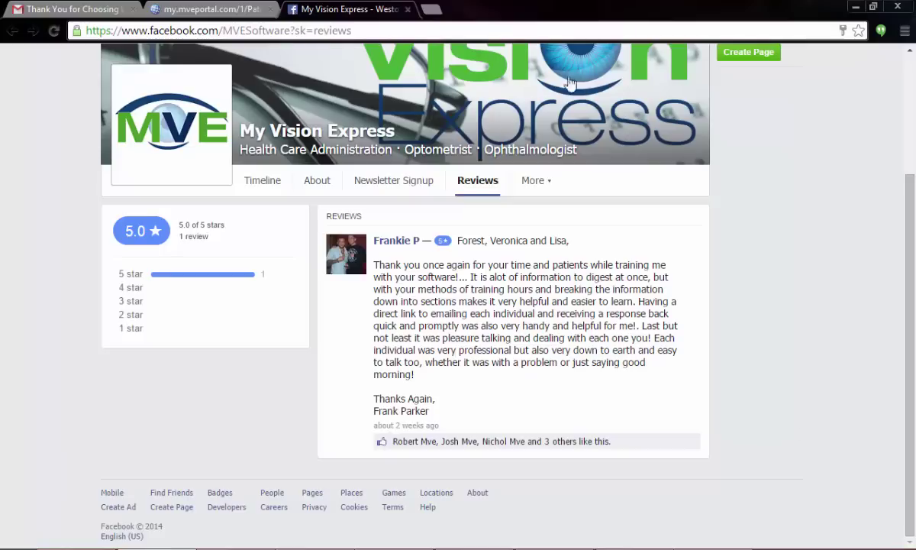
{"action": "left_click", "coordinate": [411, 10]}
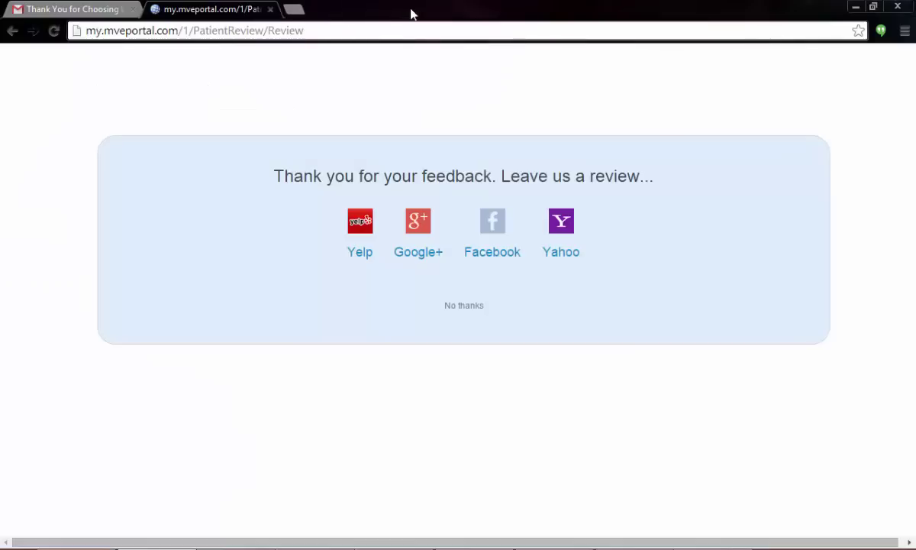
Step: Send a new two-star review scoring 2 with the note 'I waited for two hours!'
{"action": "left_click", "coordinate": [362, 218]}
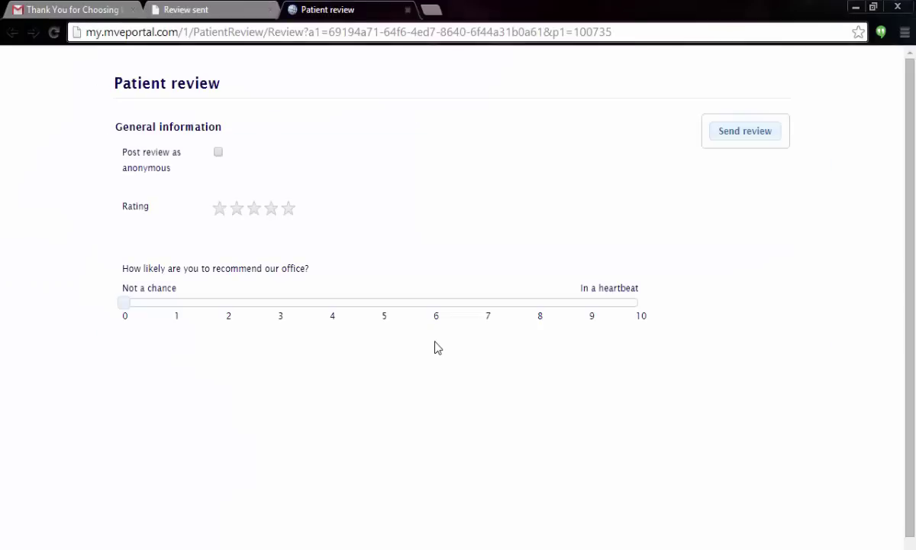
{"action": "left_click", "coordinate": [237, 212]}
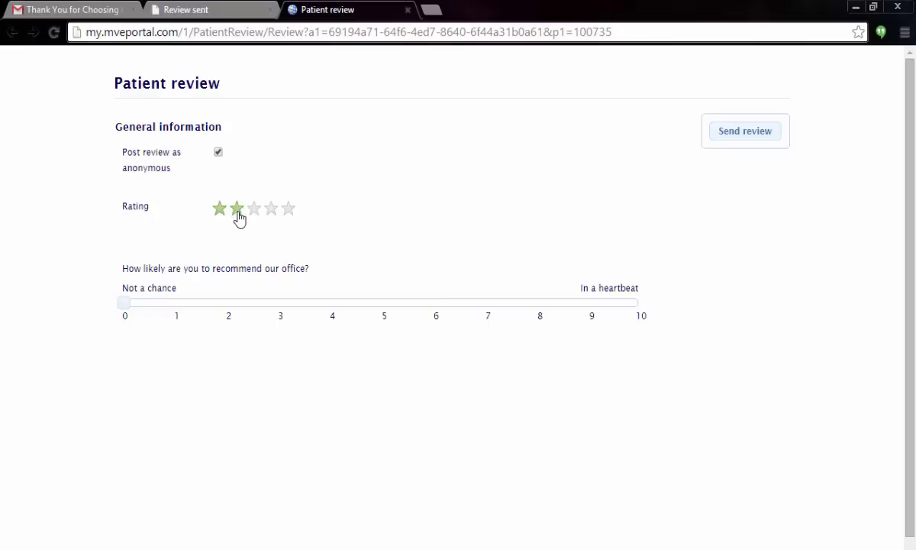
{"action": "left_click", "coordinate": [236, 309]}
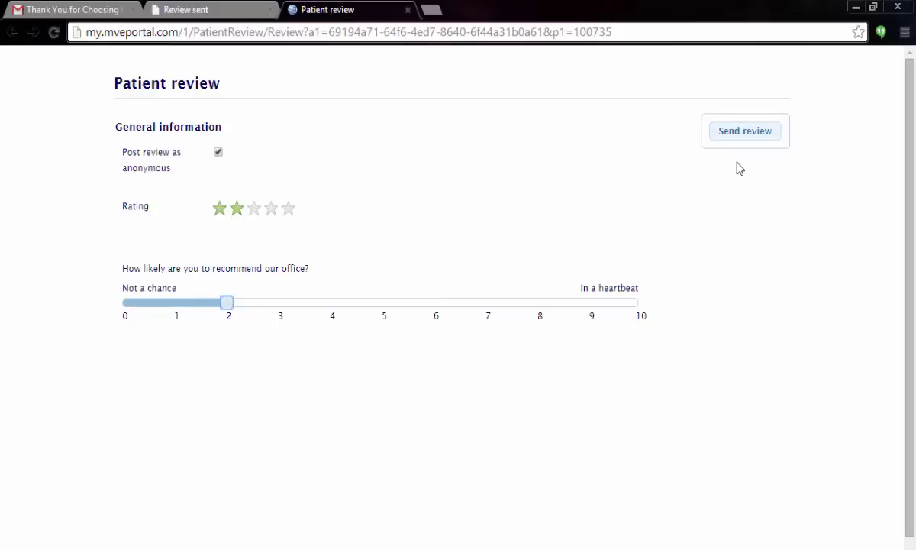
{"action": "left_click", "coordinate": [742, 131]}
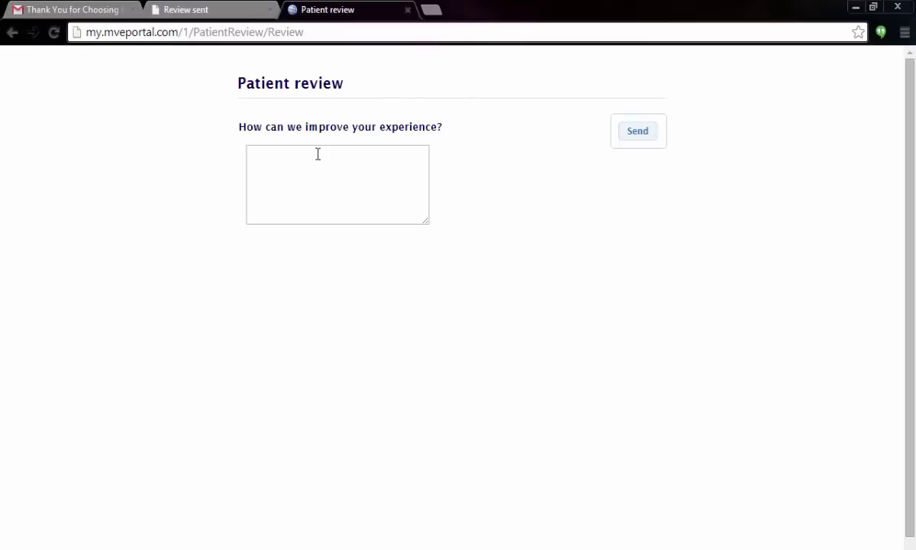
{"action": "left_click", "coordinate": [318, 160]}
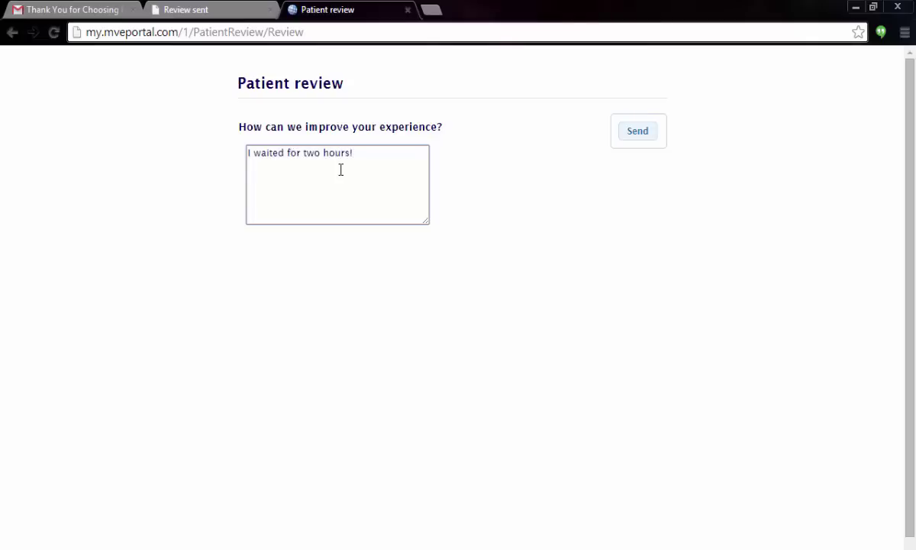
{"action": "left_click", "coordinate": [638, 139]}
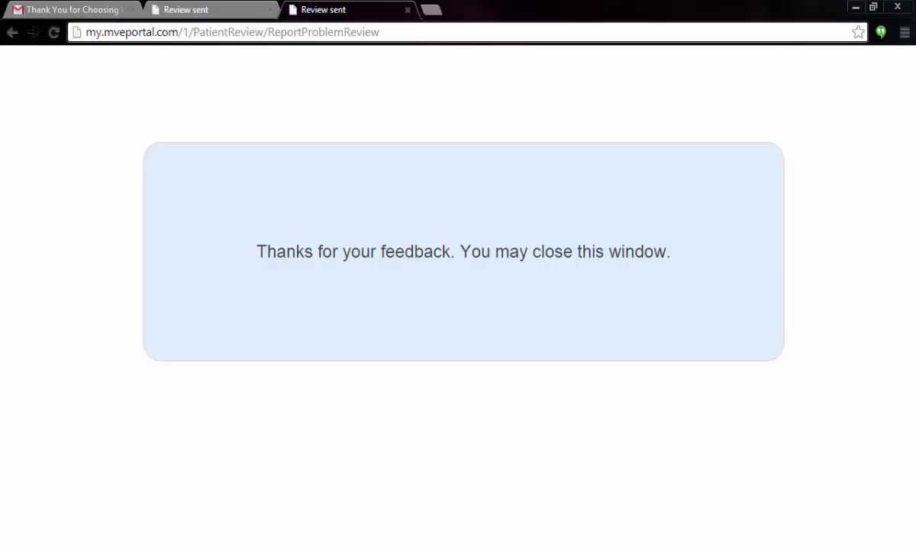
Step: Read through the patient review notification emails in Gmail, then switch back to My Vision Express
{"action": "mouse_move", "coordinate": [327, 547]}
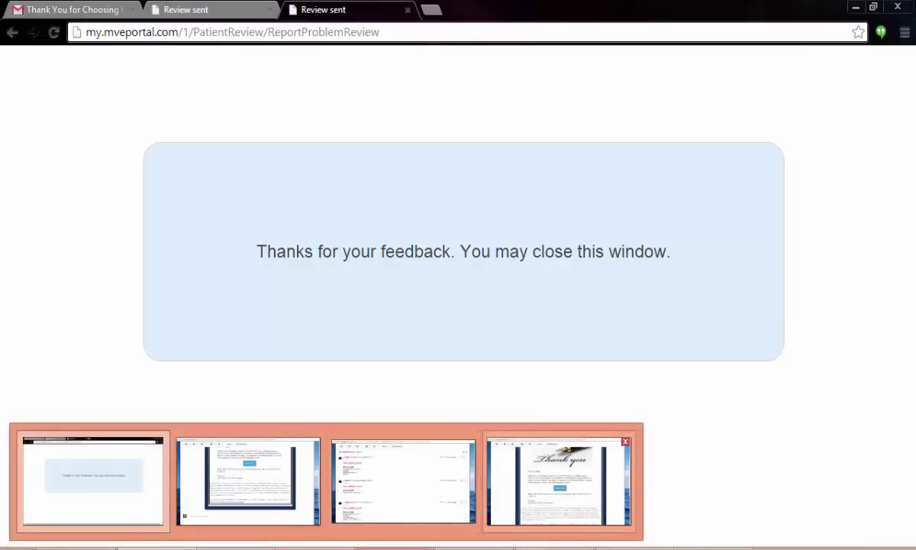
{"action": "left_click", "coordinate": [557, 481]}
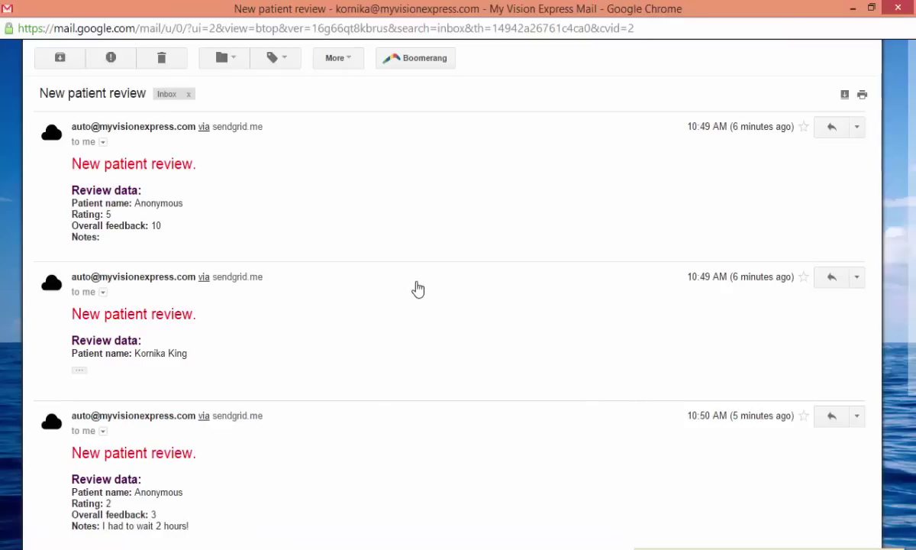
{"action": "scroll", "coordinate": [418, 289], "scroll_direction": "down", "scroll_amount": 3}
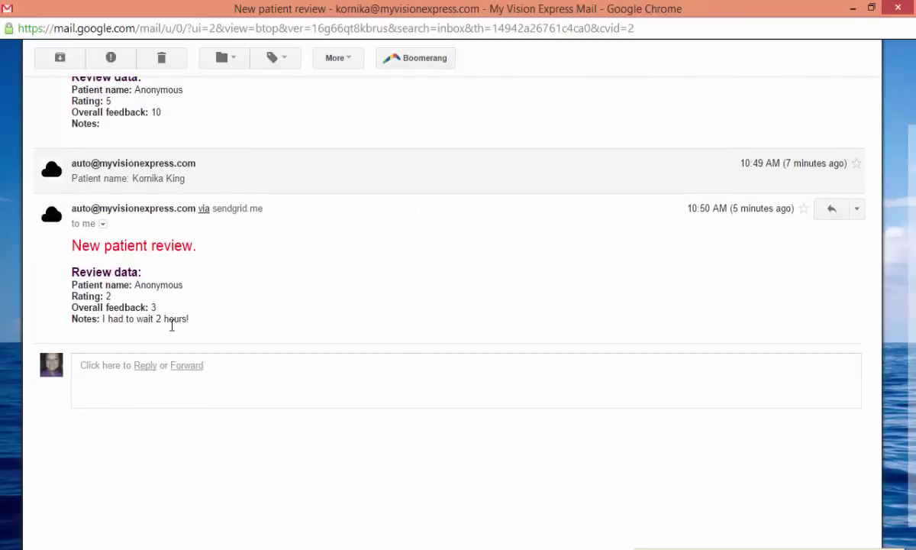
{"action": "scroll", "coordinate": [244, 343], "scroll_direction": "up", "scroll_amount": 1}
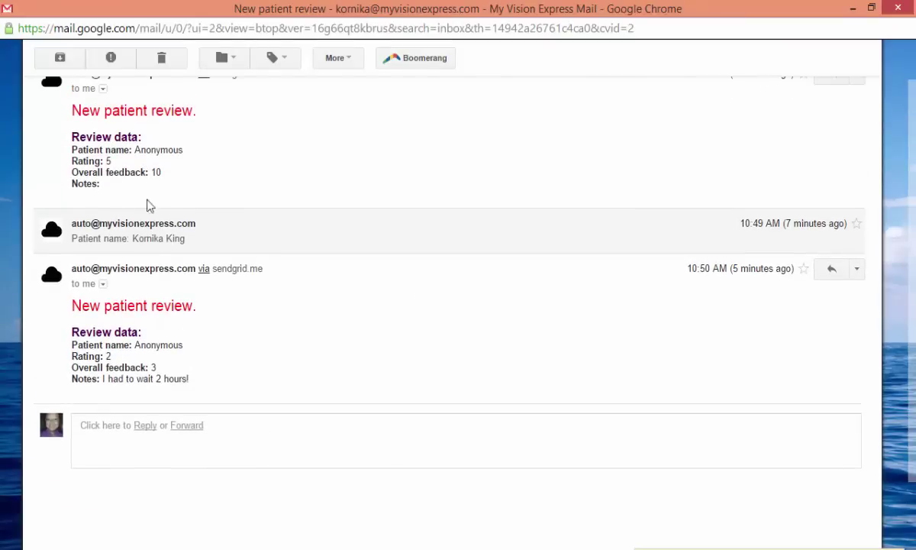
{"action": "scroll", "coordinate": [574, 479], "scroll_direction": "down", "scroll_amount": 1}
{"action": "scroll", "coordinate": [579, 473], "scroll_direction": "up", "scroll_amount": 1}
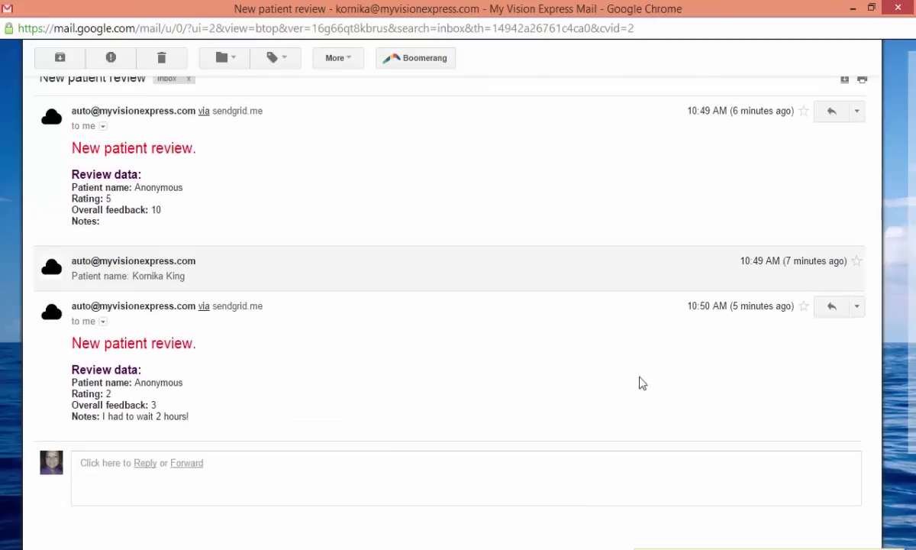
{"action": "mouse_move", "coordinate": [631, 545]}
{"action": "left_click", "coordinate": [555, 454]}
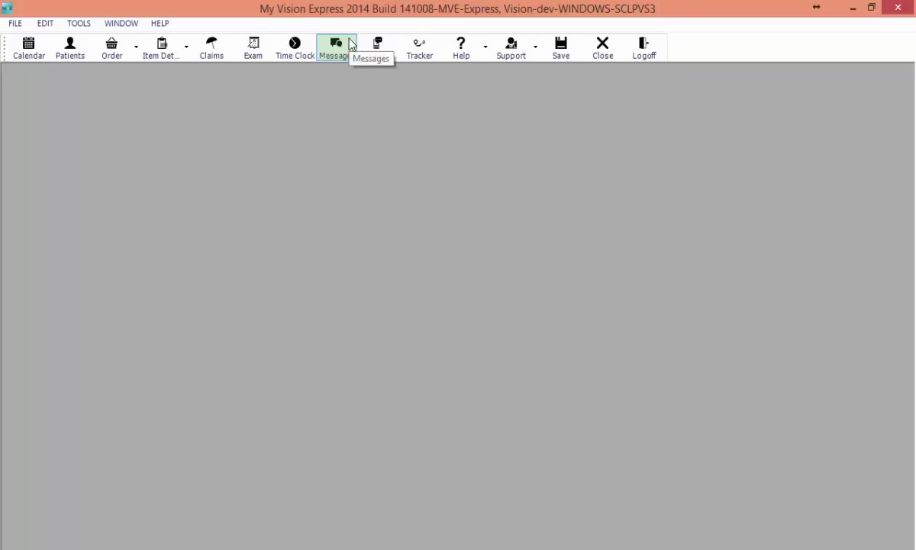
Step: Filter employee messages to unassigned only to find the new reviews
{"action": "left_click", "coordinate": [352, 44]}
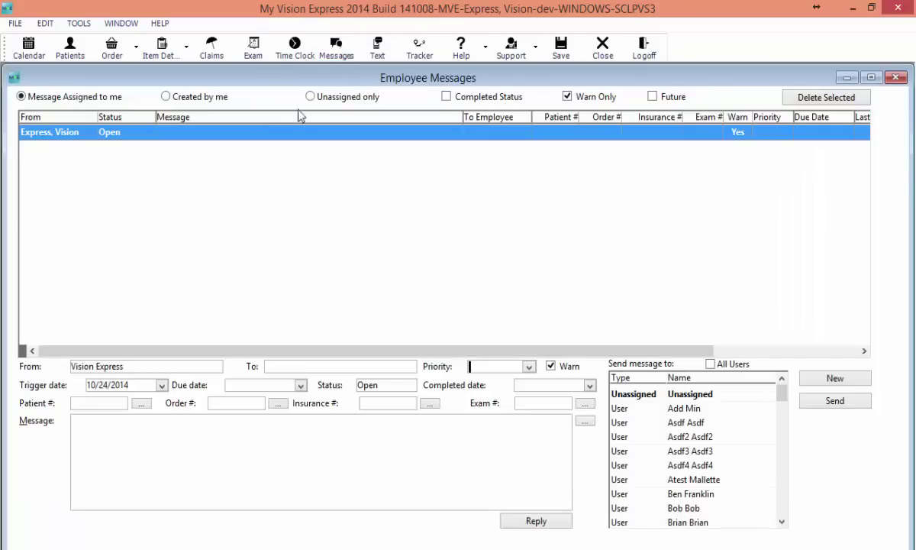
{"action": "left_click", "coordinate": [310, 96]}
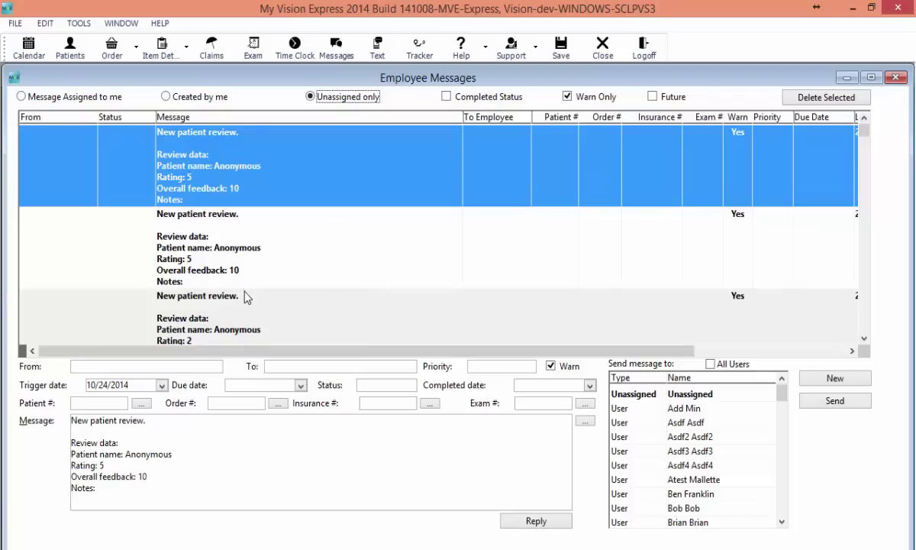
{"action": "left_click", "coordinate": [603, 46]}
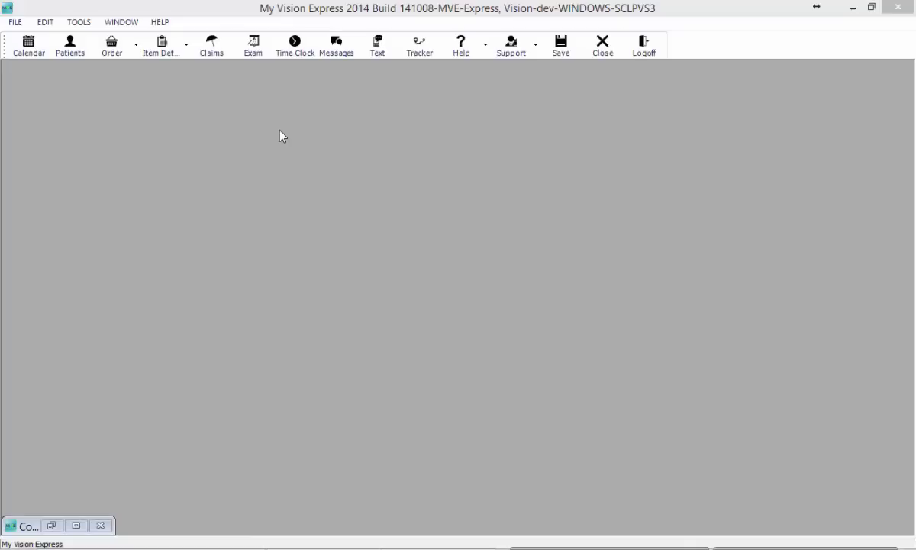
Step: Page through all six pages of the Patient Reviews list from Tools, then close it
{"action": "left_click", "coordinate": [79, 22]}
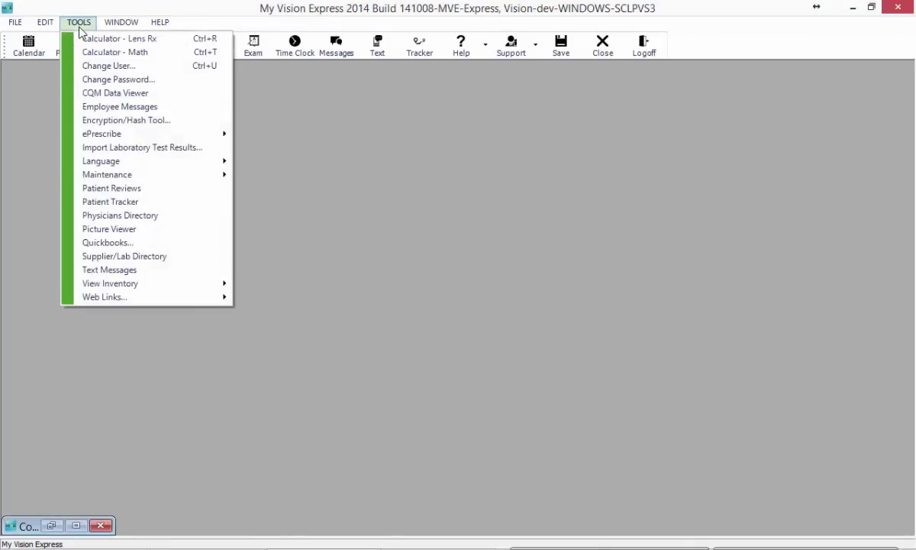
{"action": "left_click", "coordinate": [122, 189]}
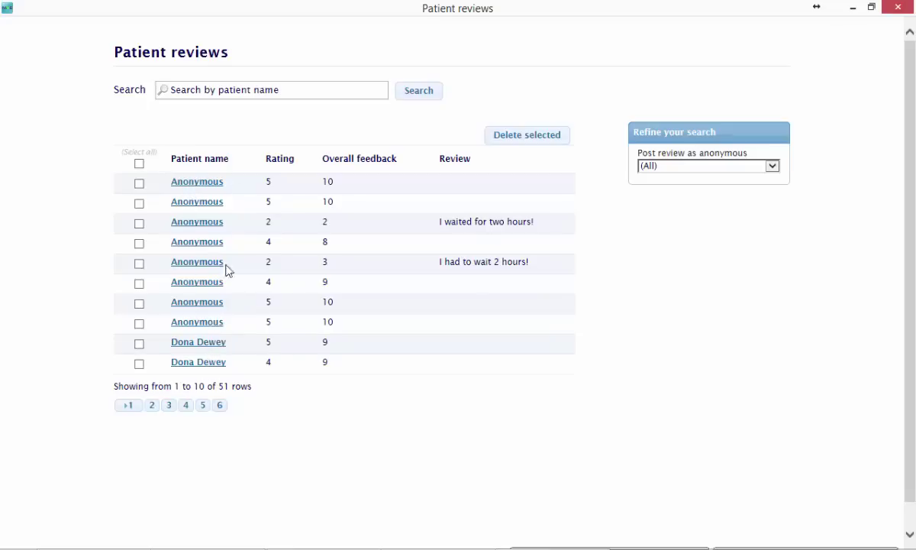
{"action": "left_click", "coordinate": [155, 412]}
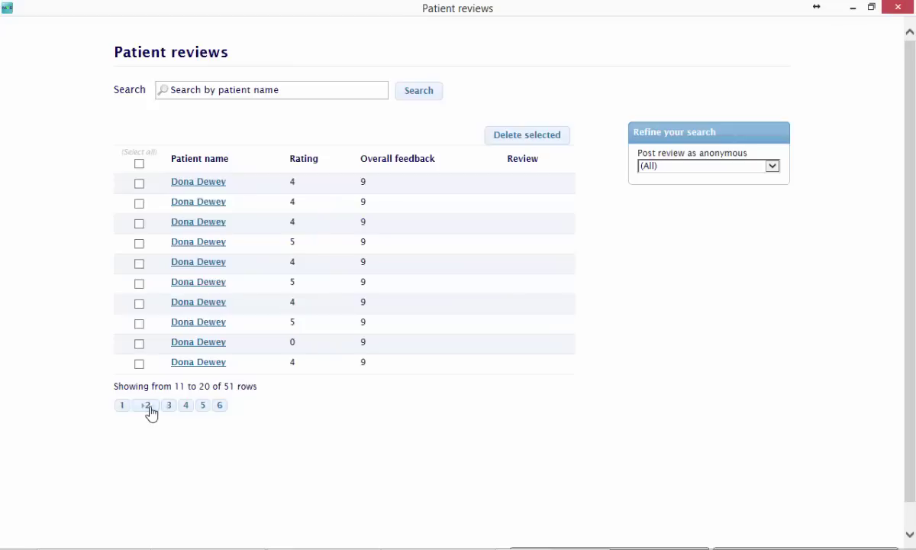
{"action": "left_click", "coordinate": [168, 410]}
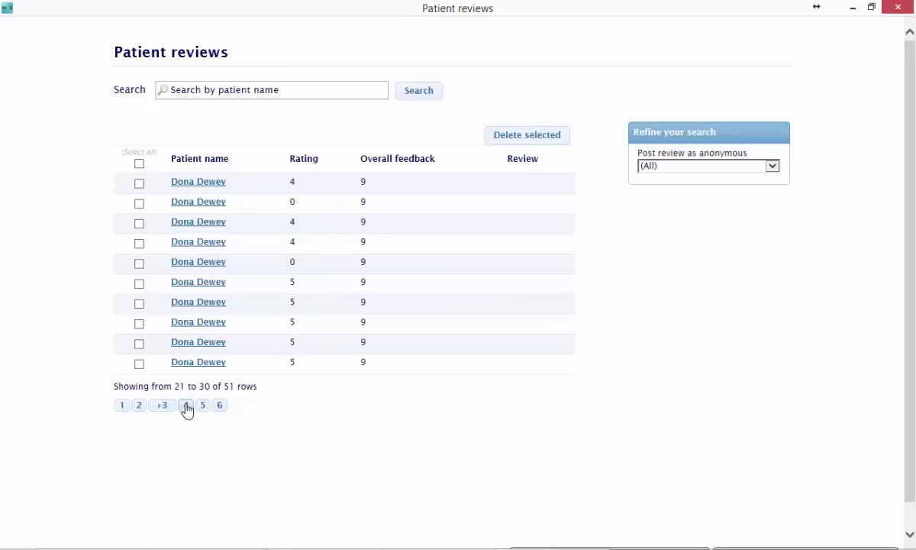
{"action": "left_click", "coordinate": [186, 410]}
{"action": "left_click", "coordinate": [203, 410]}
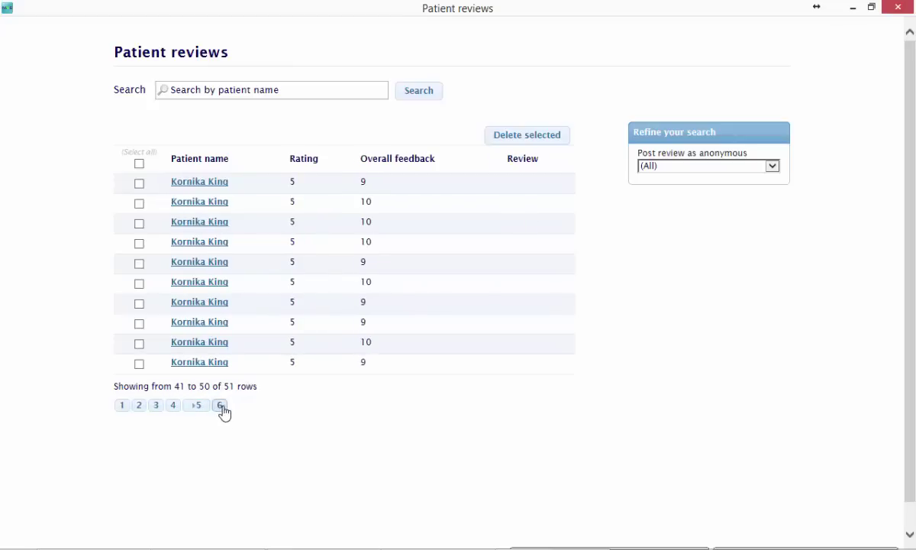
{"action": "left_click", "coordinate": [220, 410]}
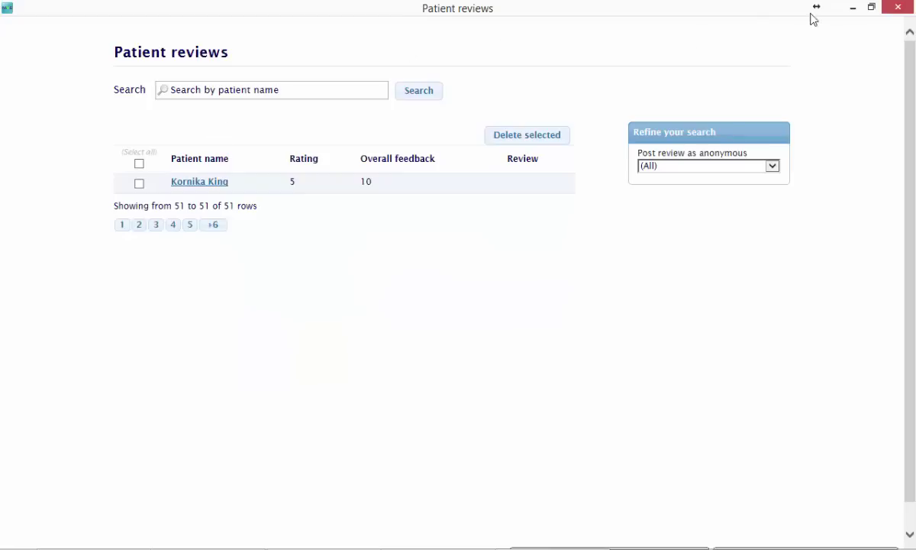
{"action": "left_click", "coordinate": [900, 7]}
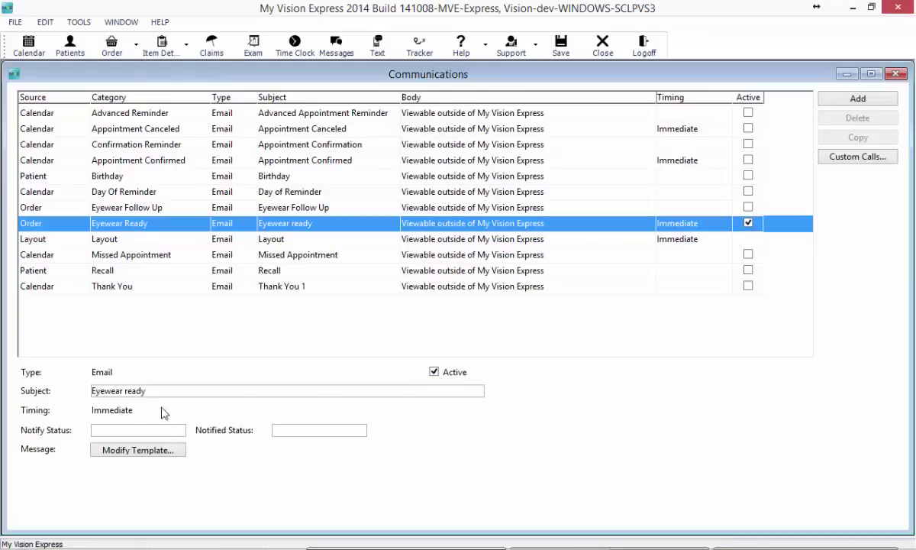
Step: Make the Eyewear Ready email trigger on status Inspected and set the order to Notified afterwards
{"action": "left_click", "coordinate": [136, 431]}
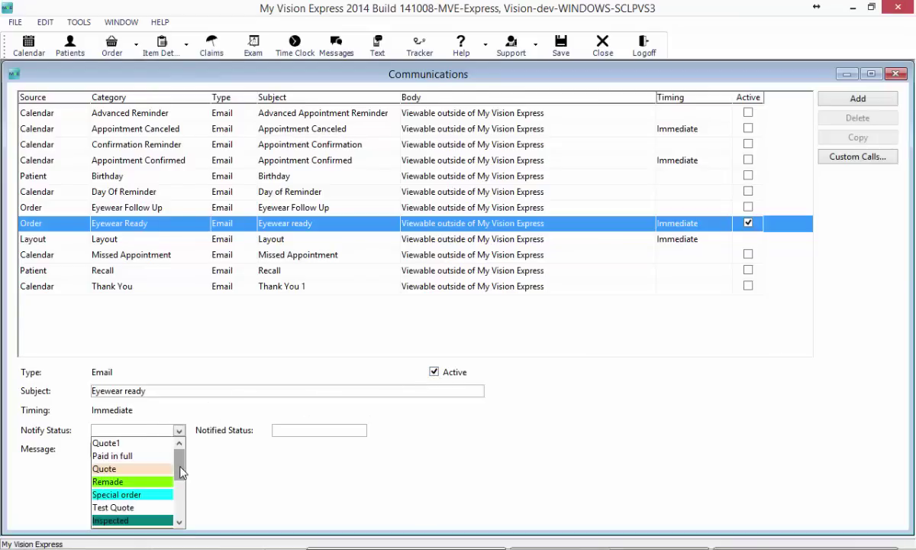
{"action": "scroll", "coordinate": [182, 474], "scroll_direction": "down", "scroll_amount": 1}
{"action": "left_click", "coordinate": [126, 507]}
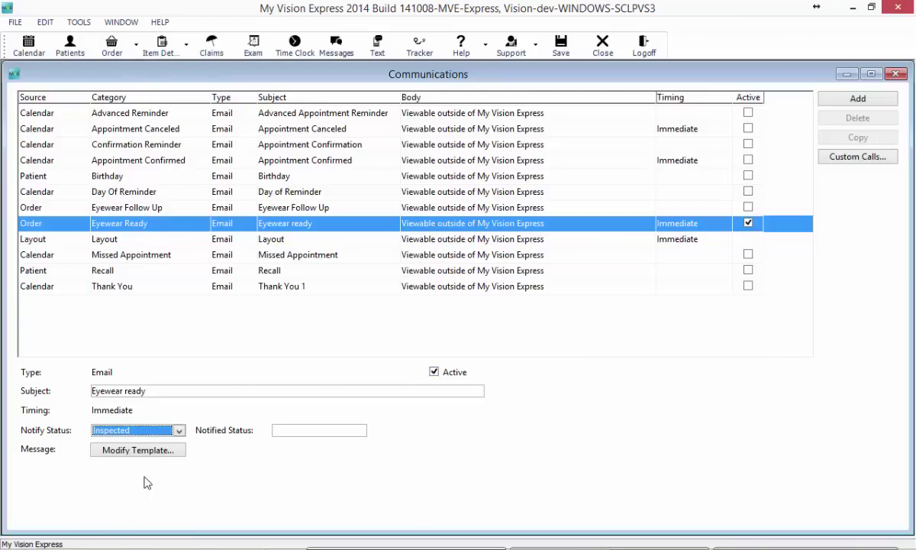
{"action": "left_click", "coordinate": [341, 432]}
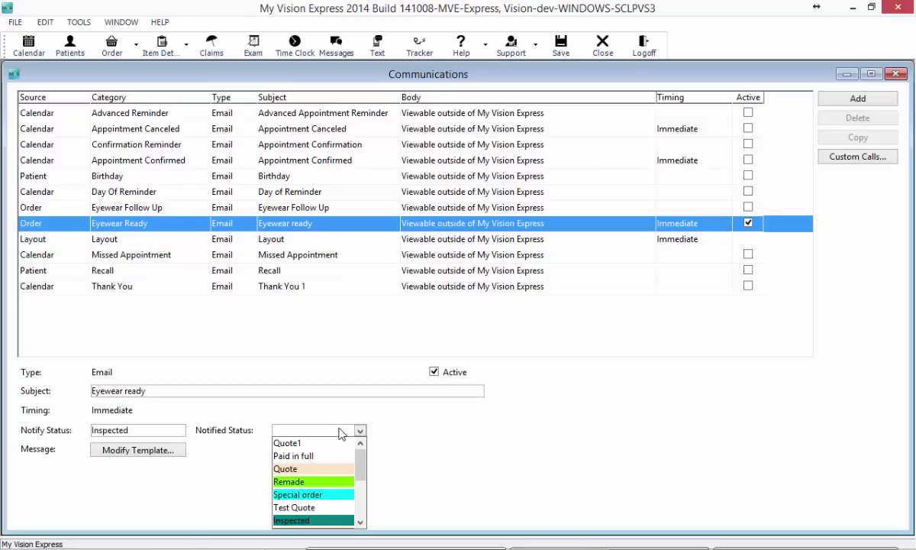
{"action": "left_click_drag", "start_coordinate": [361, 459], "coordinate": [364, 510]}
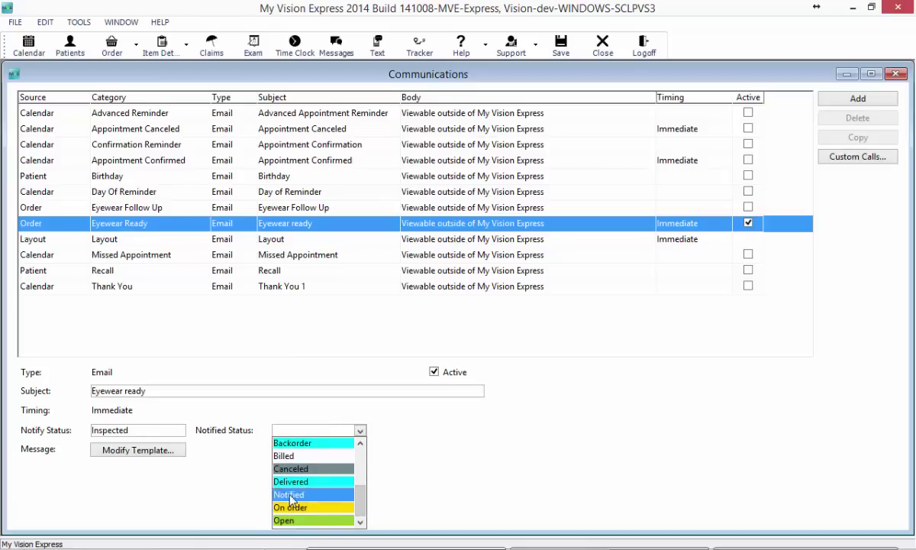
{"action": "left_click", "coordinate": [291, 496]}
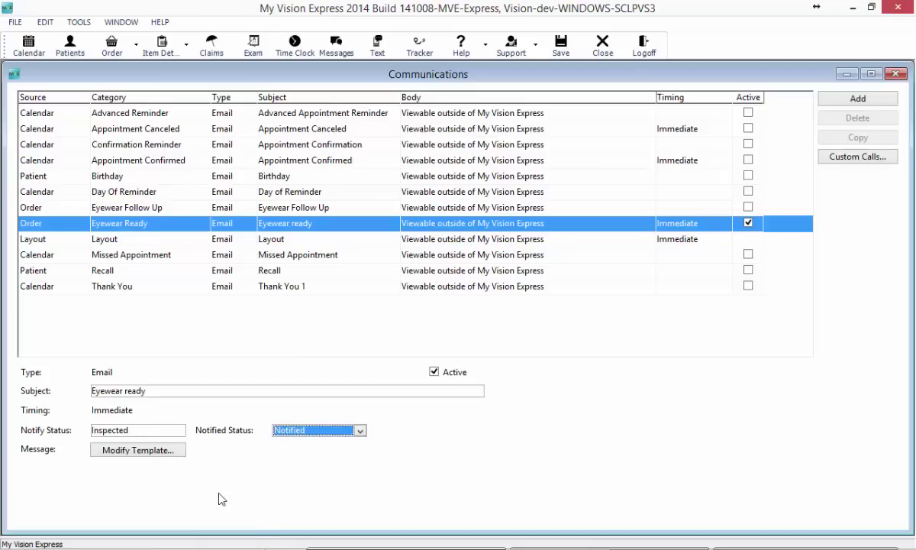
Step: Restyle the whole Eyewear Ready letter in Lucida Sans Unicode size 16 and save the template
{"action": "left_click", "coordinate": [131, 455]}
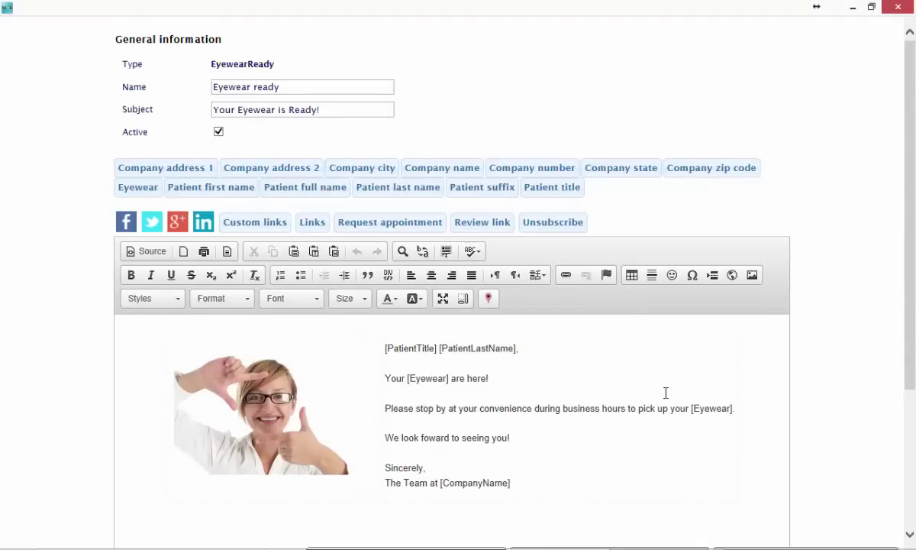
{"action": "scroll", "coordinate": [657, 395], "scroll_direction": "down", "scroll_amount": 2}
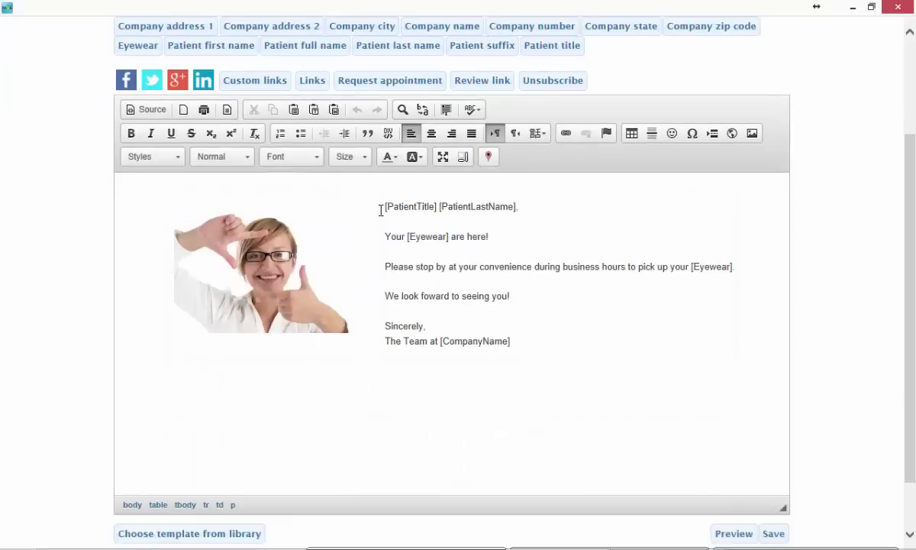
{"action": "left_click_drag", "start_coordinate": [380, 210], "coordinate": [609, 366]}
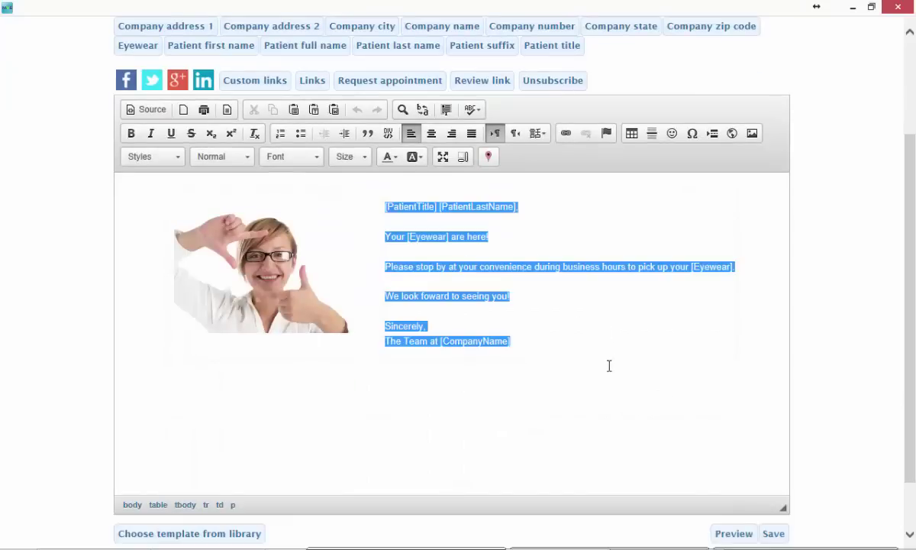
{"action": "left_click", "coordinate": [280, 162]}
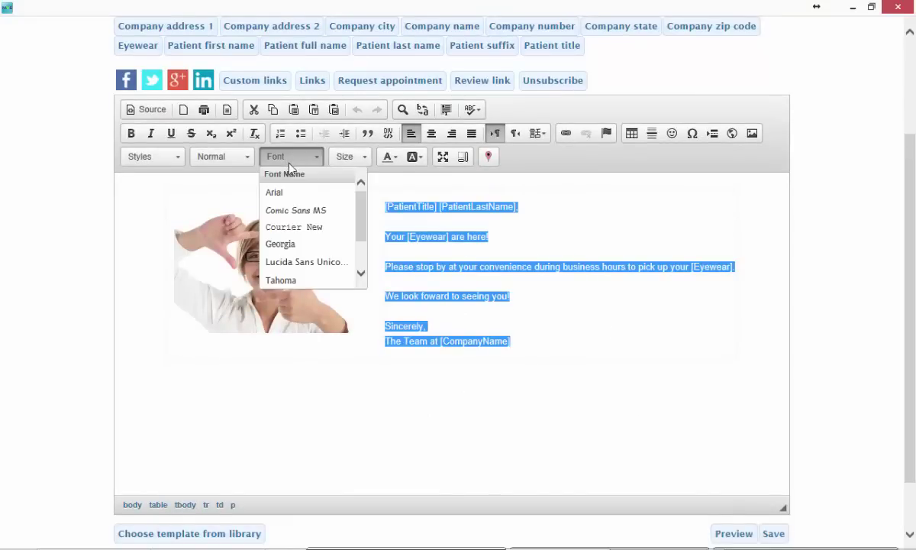
{"action": "left_click", "coordinate": [305, 261]}
{"action": "left_click", "coordinate": [357, 157]}
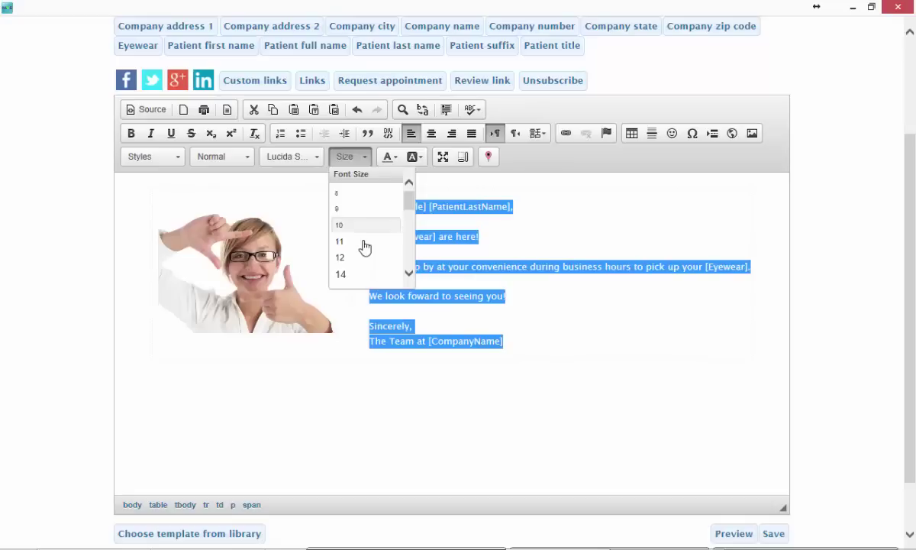
{"action": "scroll", "coordinate": [409, 264], "scroll_direction": "down", "scroll_amount": 3}
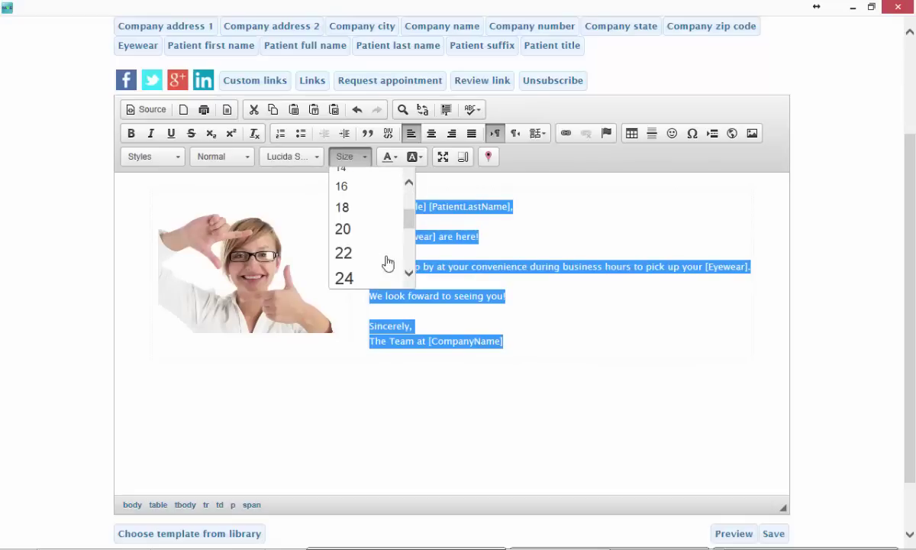
{"action": "left_click", "coordinate": [346, 189]}
{"action": "left_click", "coordinate": [678, 375]}
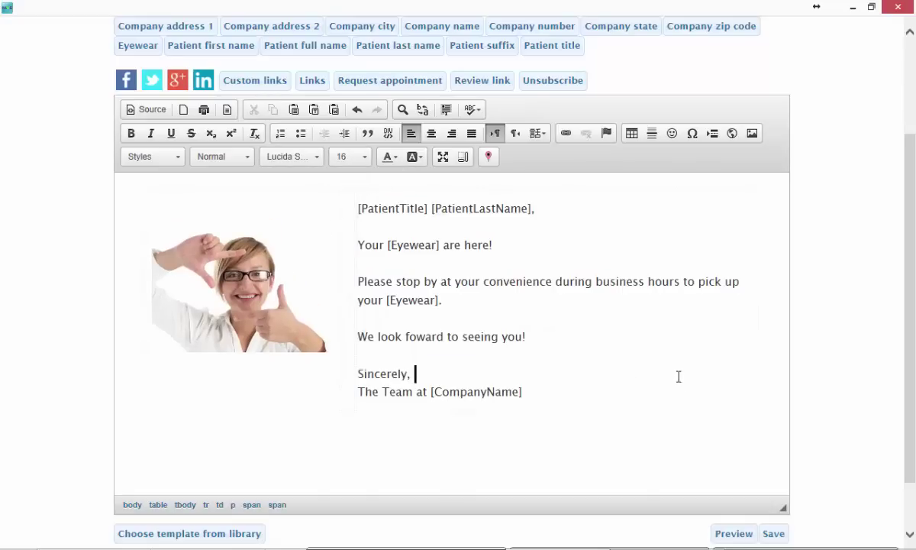
{"action": "left_click", "coordinate": [774, 534]}
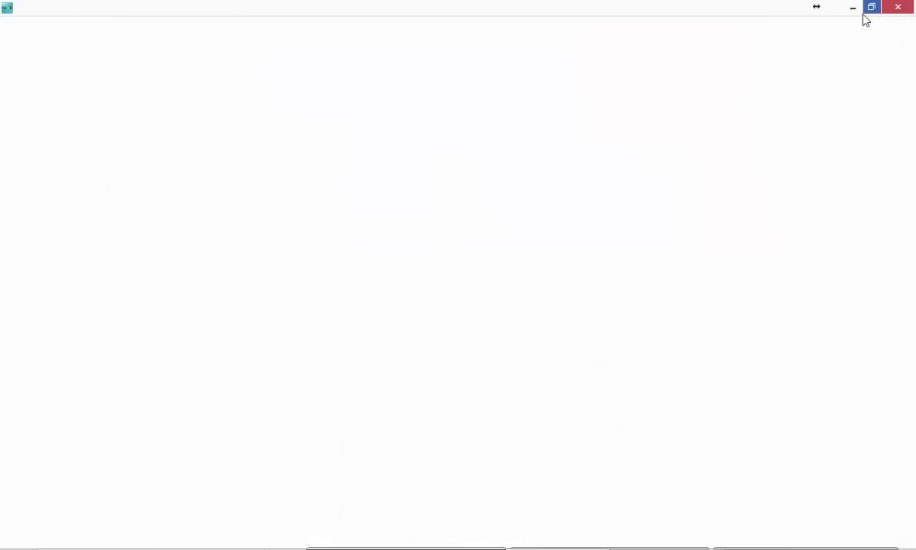
{"action": "left_click", "coordinate": [899, 8]}
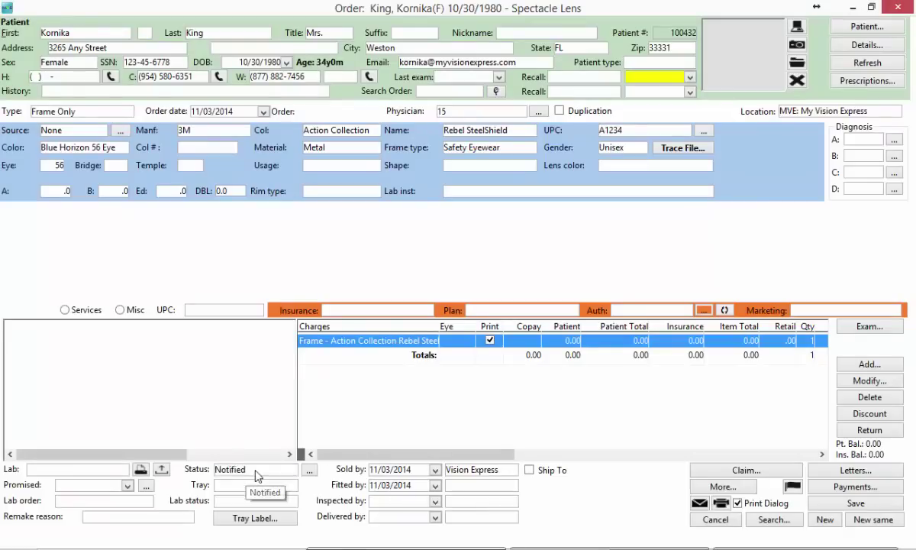
Step: Save the patient's spectacle order with status Inspected and set the Order window aside
{"action": "left_click", "coordinate": [257, 471]}
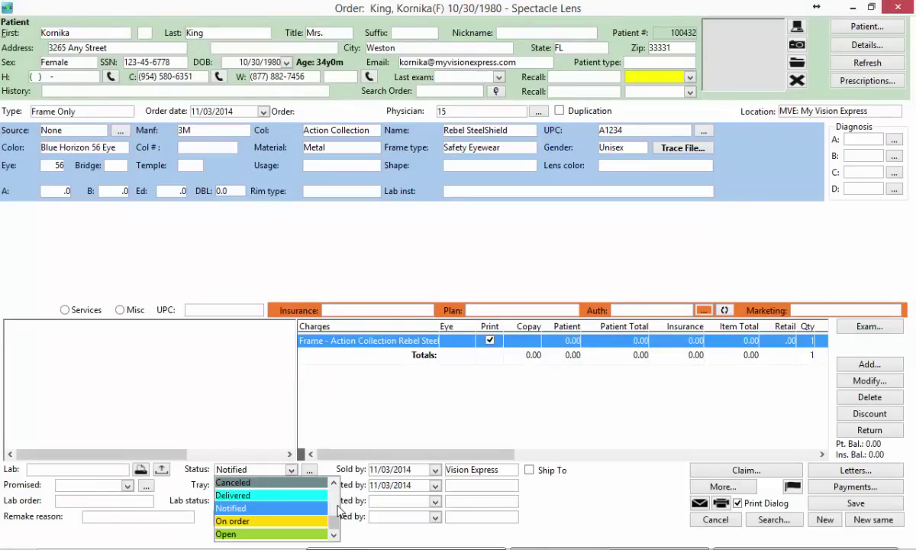
{"action": "scroll", "coordinate": [336, 513], "scroll_direction": "down", "scroll_amount": 2}
{"action": "scroll", "coordinate": [336, 510], "scroll_direction": "up", "scroll_amount": 1}
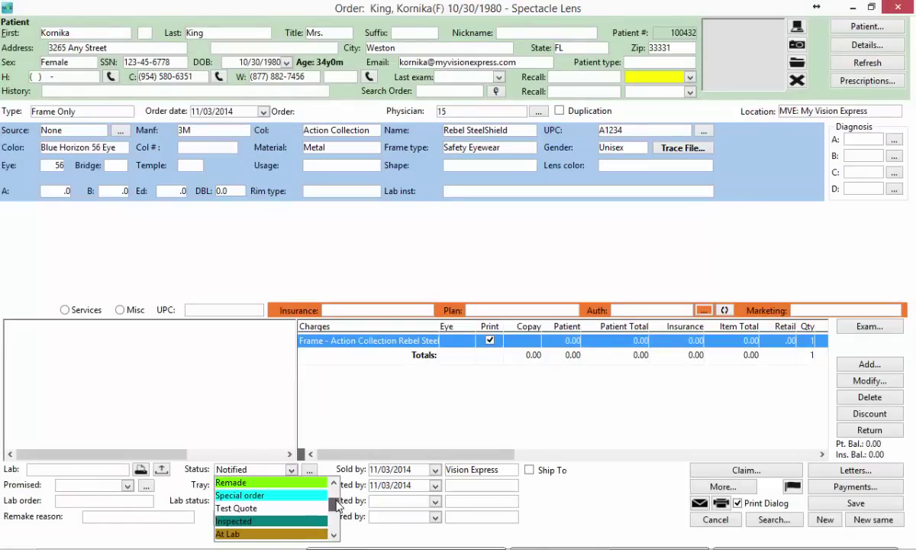
{"action": "left_click", "coordinate": [269, 519]}
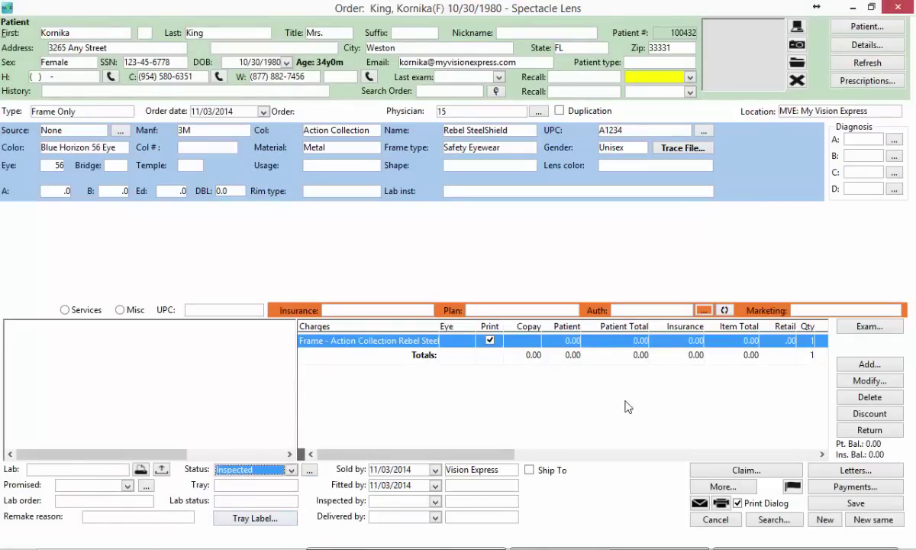
{"action": "left_click", "coordinate": [854, 506]}
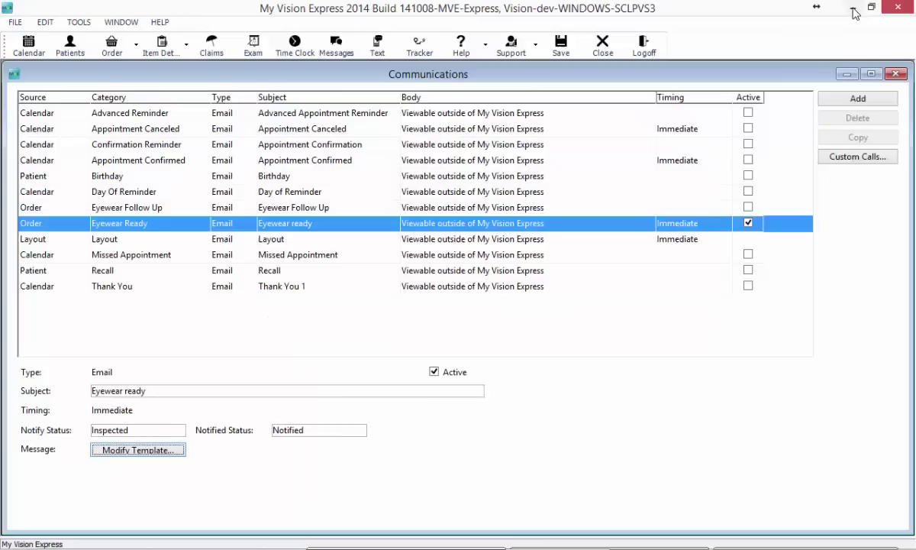
{"action": "left_click", "coordinate": [853, 10]}
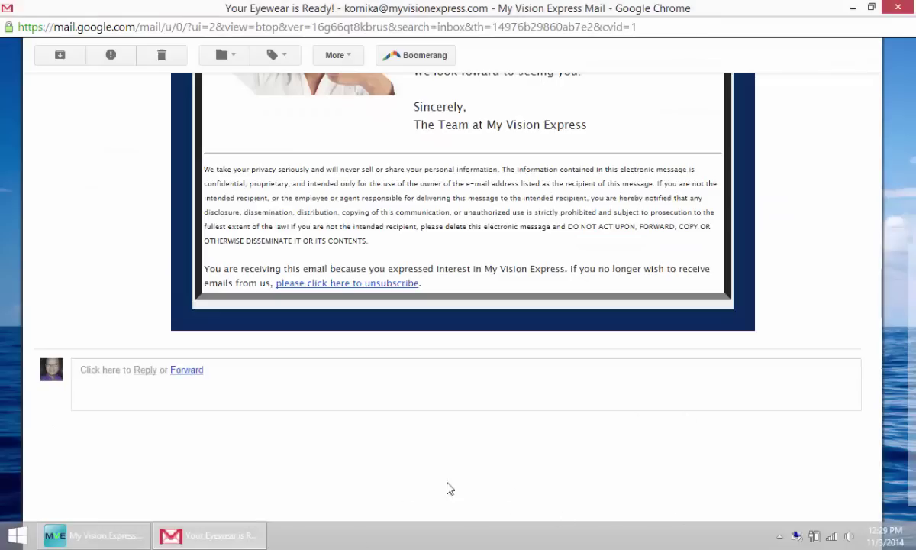
Step: Read the delivered 'Your Eyewear is Ready!' email in Gmail, then return to the patient search
{"action": "left_click", "coordinate": [107, 539]}
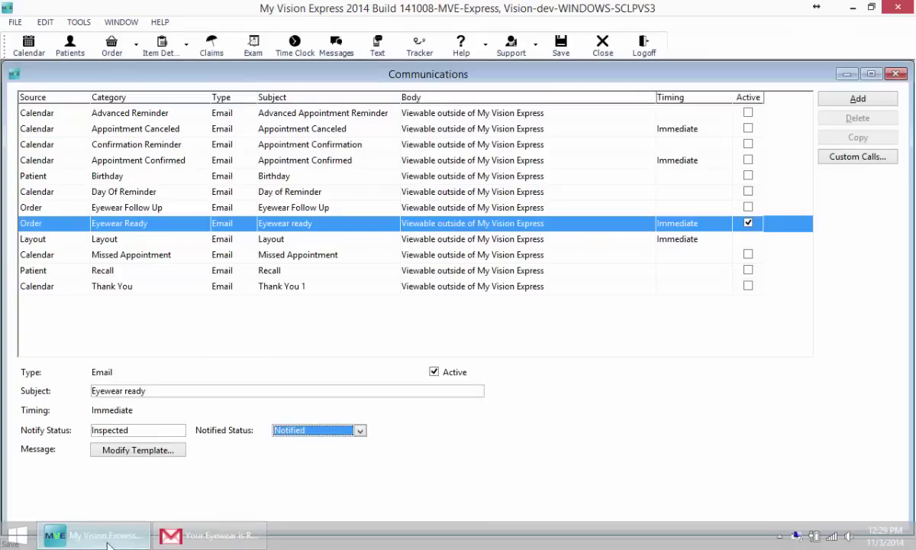
{"action": "left_click", "coordinate": [241, 537]}
{"action": "scroll", "coordinate": [419, 427], "scroll_direction": "up", "scroll_amount": 5}
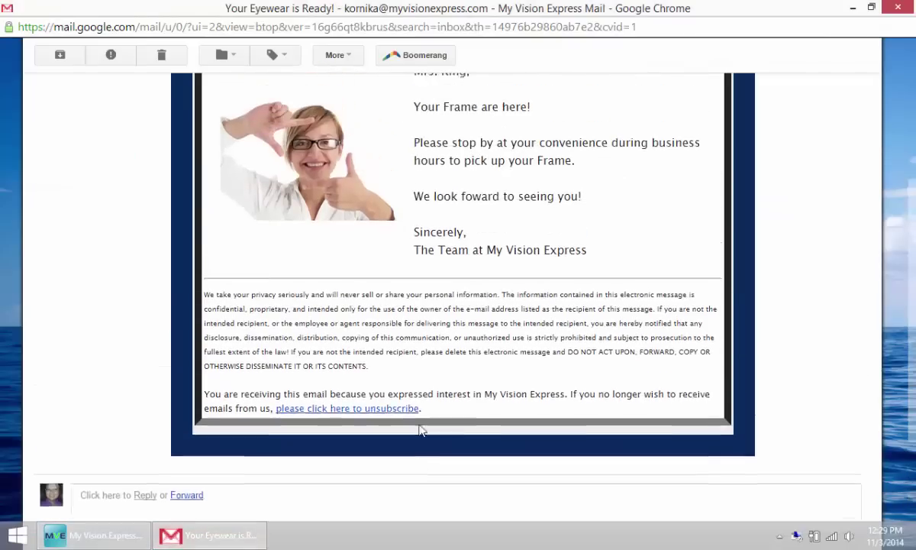
{"action": "scroll", "coordinate": [420, 425], "scroll_direction": "down", "scroll_amount": 5}
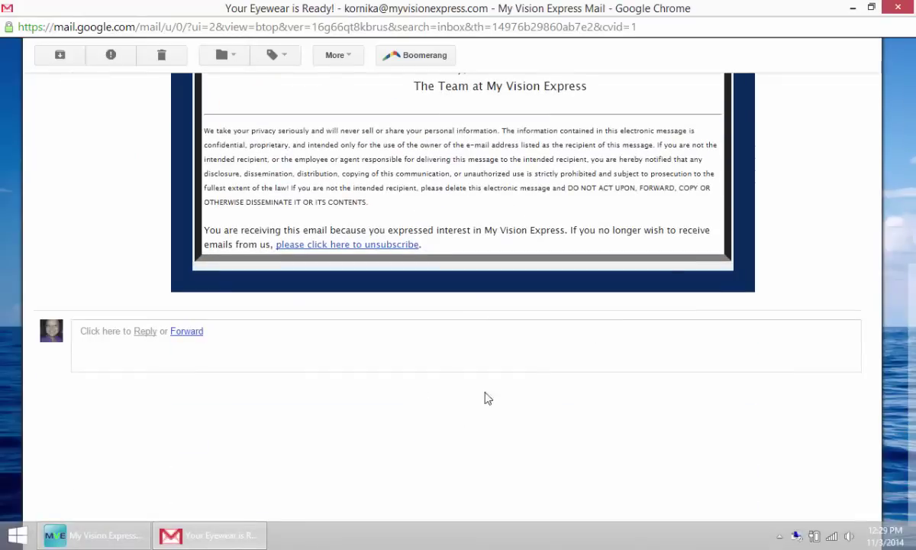
{"action": "left_click", "coordinate": [853, 7]}
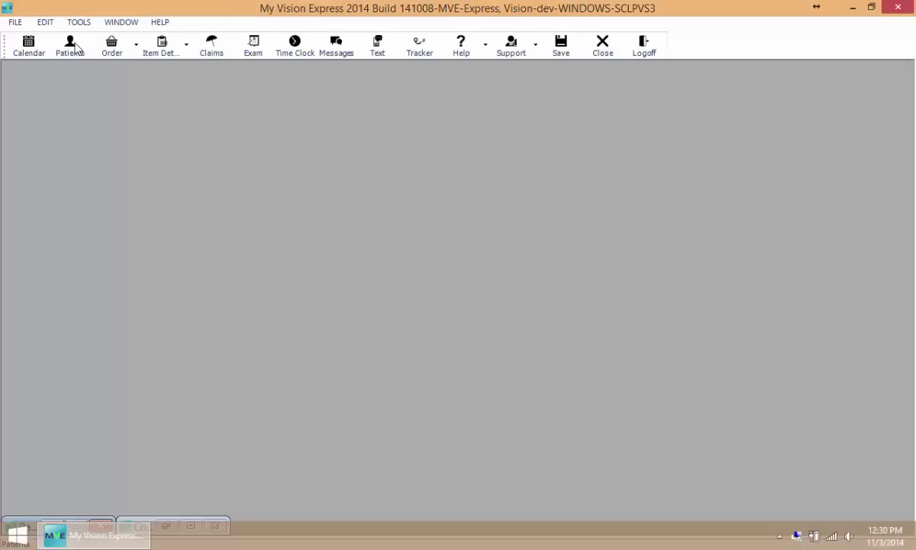
{"action": "left_click", "coordinate": [76, 48]}
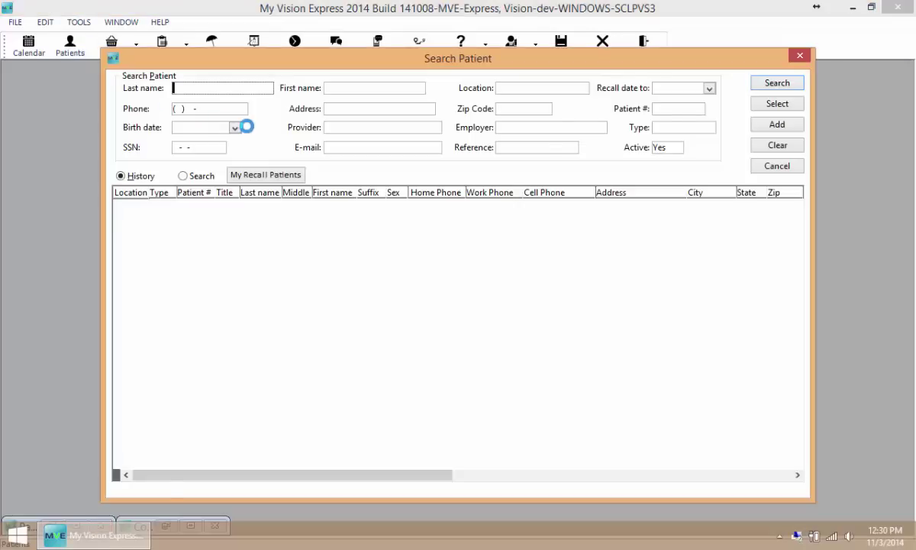
Step: Open the patient's record and check its order History now reads Notified
{"action": "double_click", "coordinate": [287, 220]}
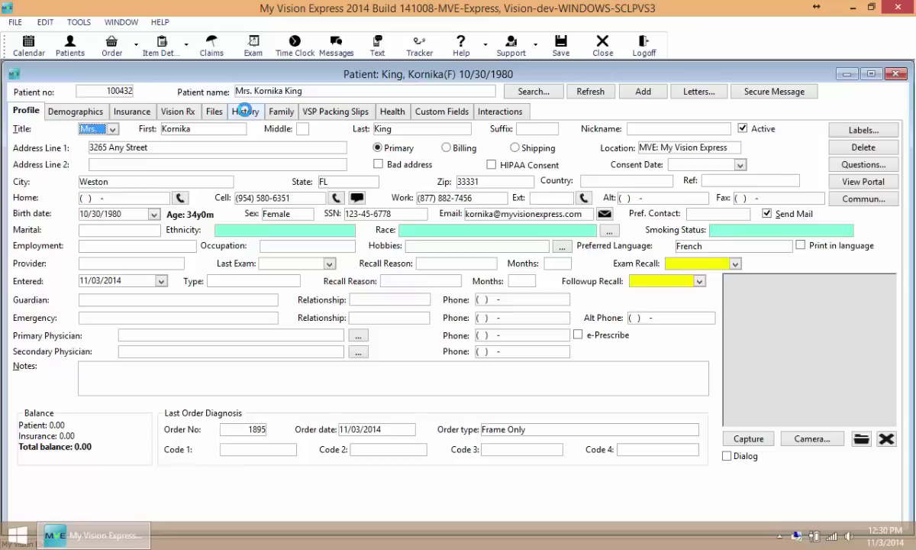
{"action": "left_click", "coordinate": [244, 111]}
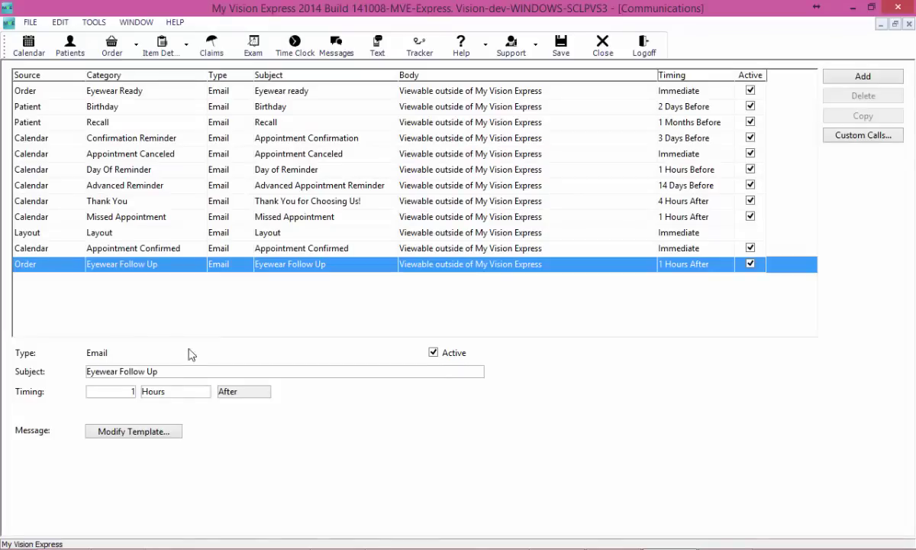
Step: Set the Eyewear Follow Up email timing to 2 Weeks After
{"action": "double_click", "coordinate": [130, 393]}
{"action": "type", "text": "2"}
{"action": "left_click", "coordinate": [191, 391]}
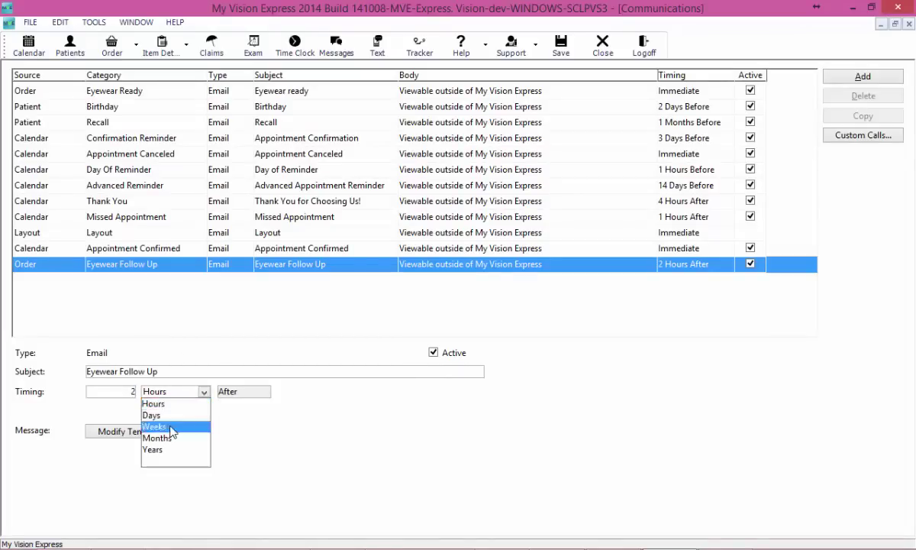
{"action": "left_click", "coordinate": [171, 429]}
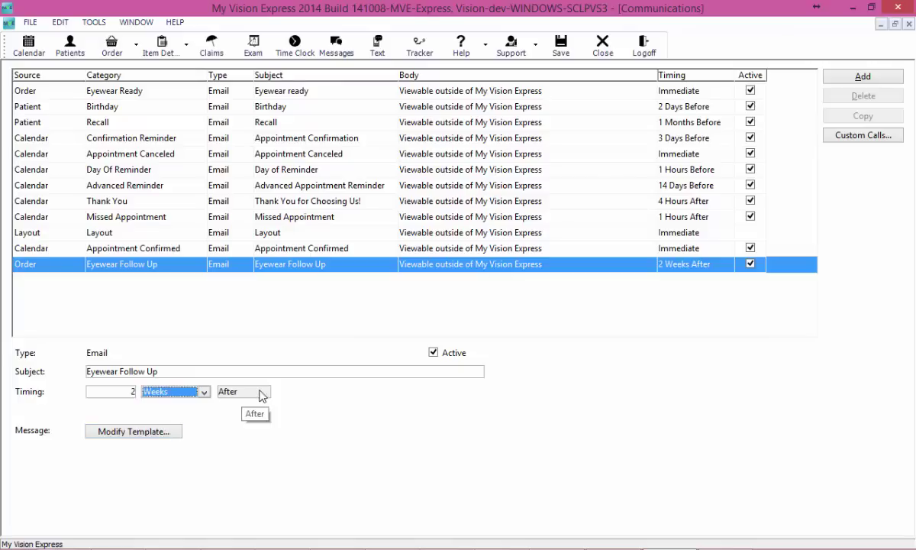
Step: Preview the follow-up glasses-photo letter, then close the template editor
{"action": "left_click", "coordinate": [148, 438]}
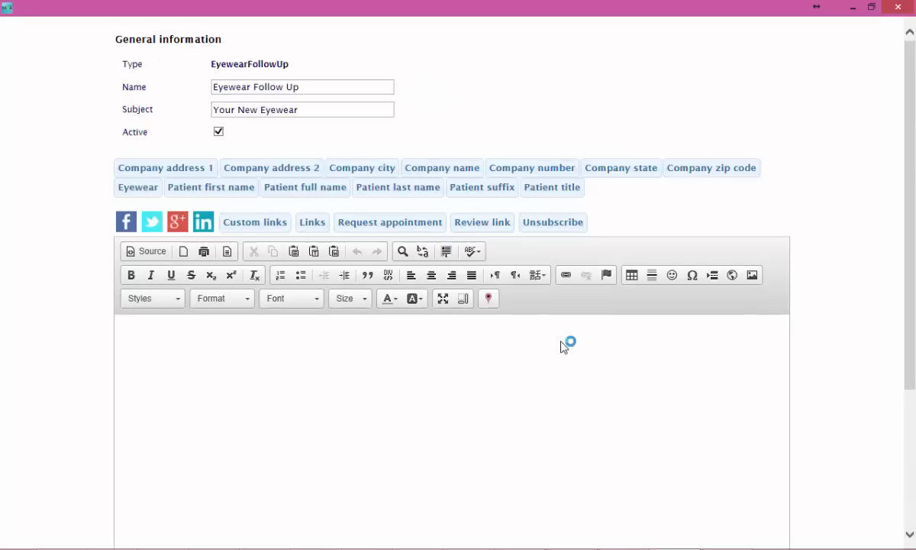
{"action": "scroll", "coordinate": [845, 370], "scroll_direction": "down", "scroll_amount": 3}
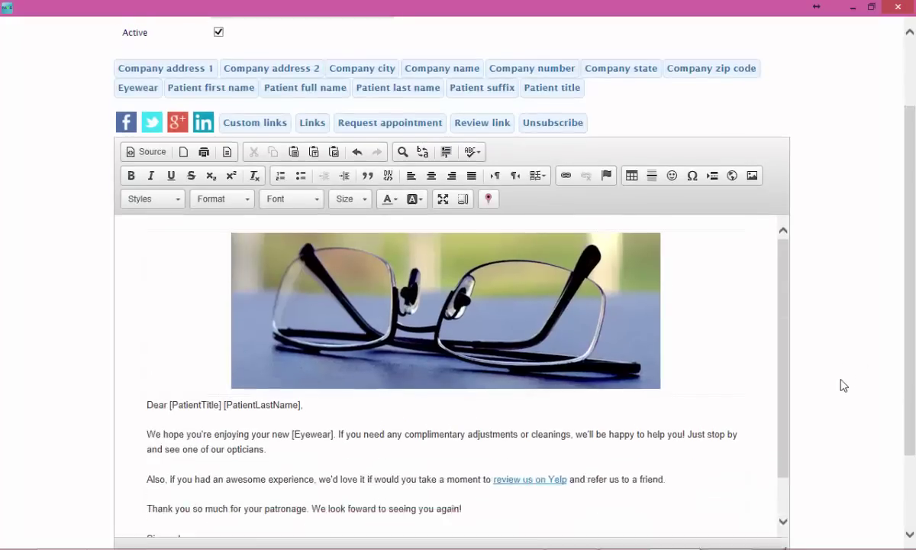
{"action": "left_click", "coordinate": [735, 476]}
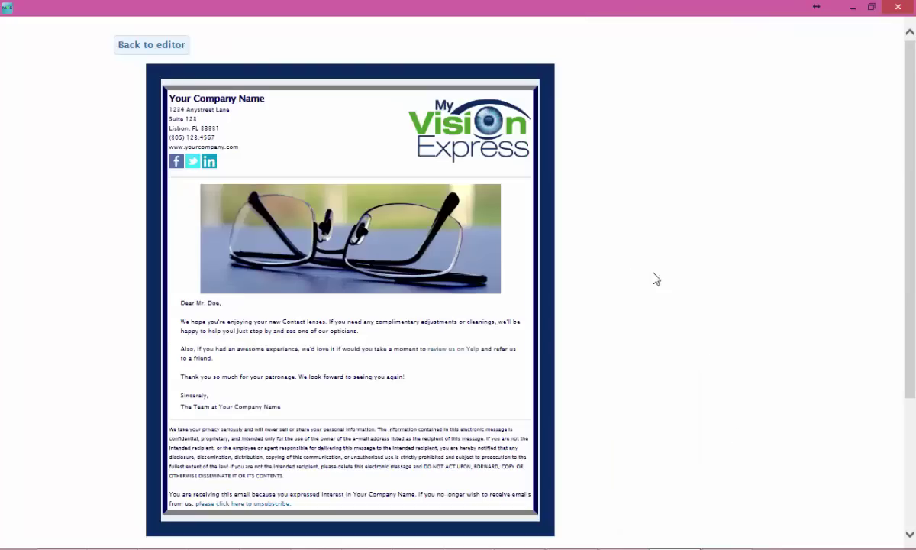
{"action": "left_click", "coordinate": [153, 46]}
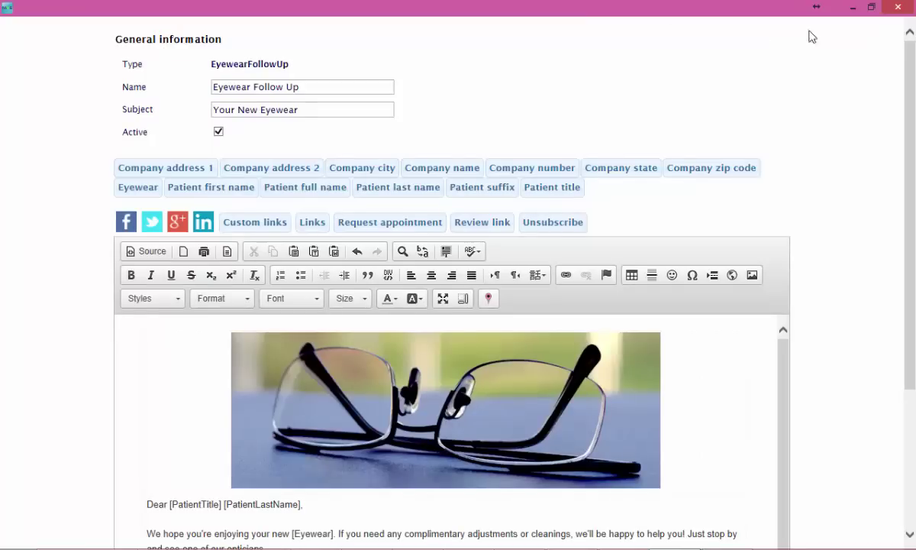
{"action": "left_click", "coordinate": [899, 8]}
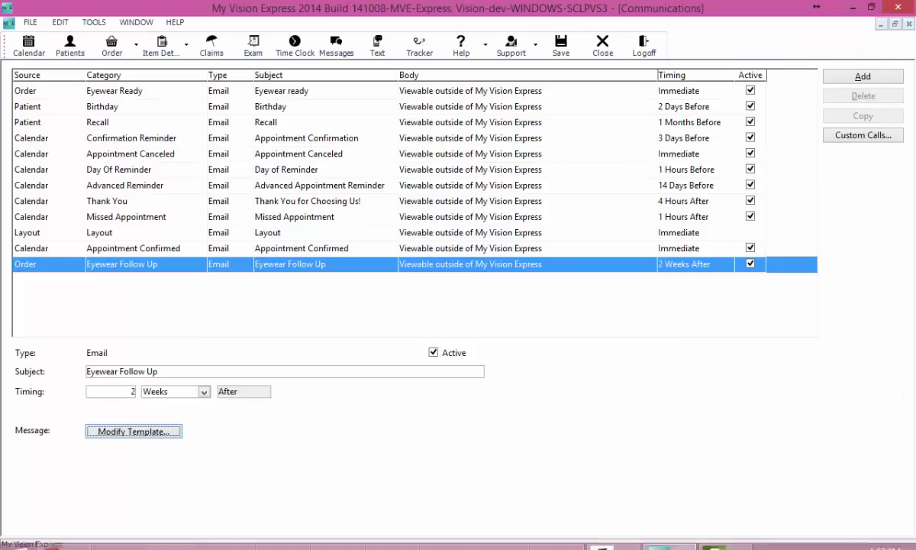
Step: Read the received 'Your New Eyewear' email with its Yelp review link, then close Gmail
{"action": "left_click", "coordinate": [339, 523]}
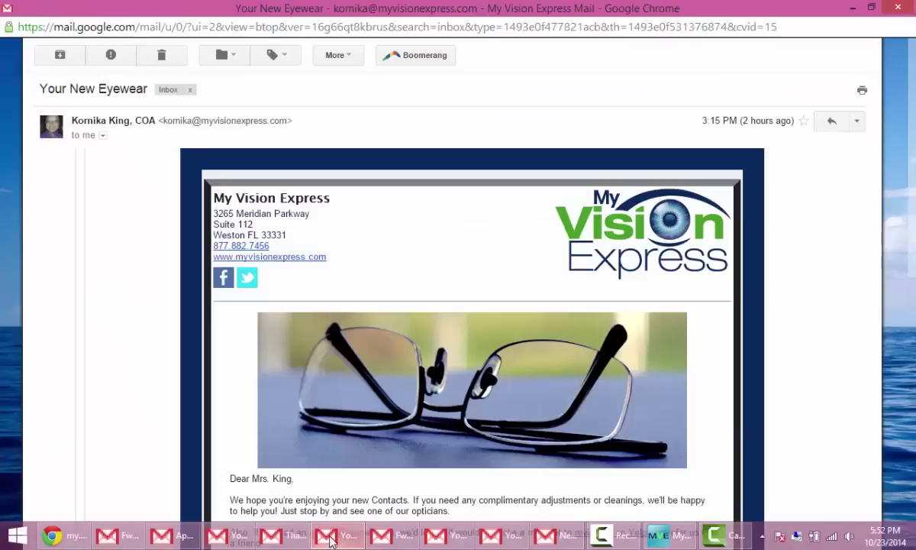
{"action": "scroll", "coordinate": [816, 260], "scroll_direction": "down", "scroll_amount": 5}
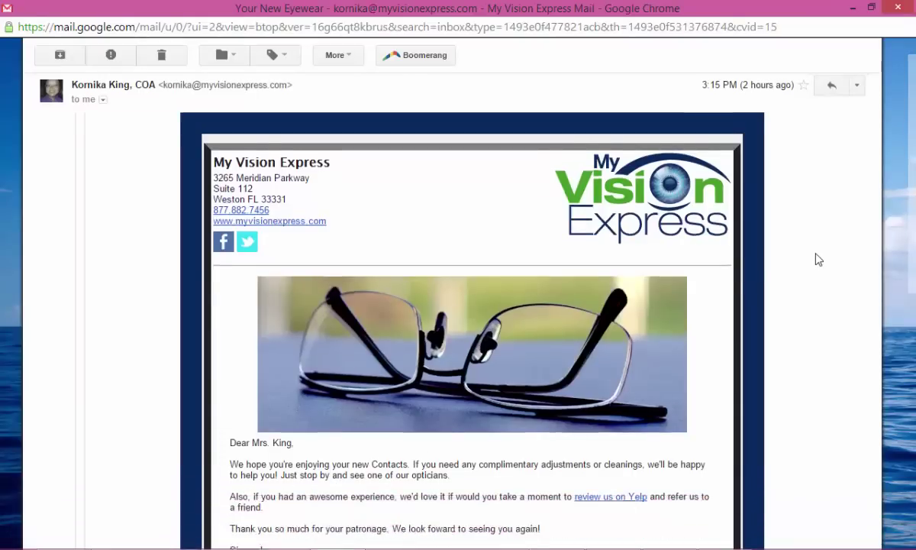
{"action": "scroll", "coordinate": [799, 395], "scroll_direction": "up", "scroll_amount": 3}
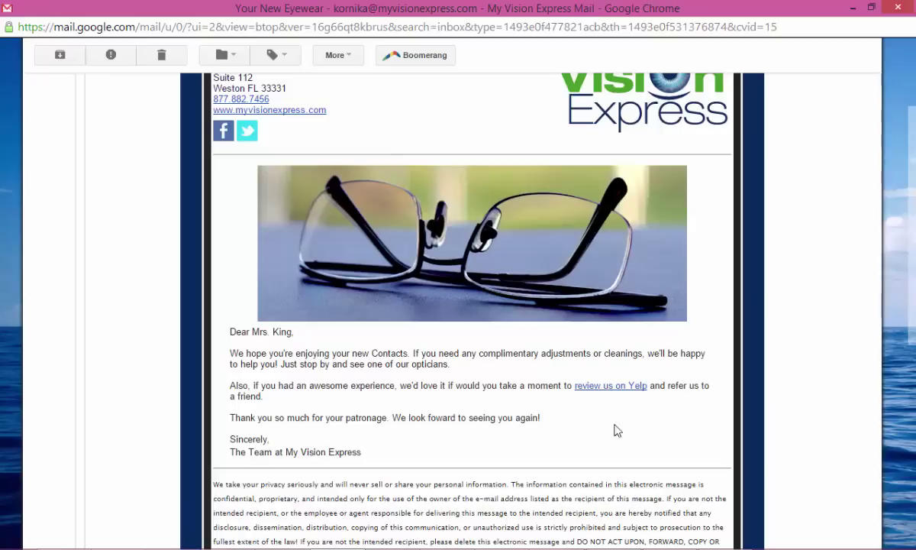
{"action": "scroll", "coordinate": [749, 449], "scroll_direction": "up", "scroll_amount": 1}
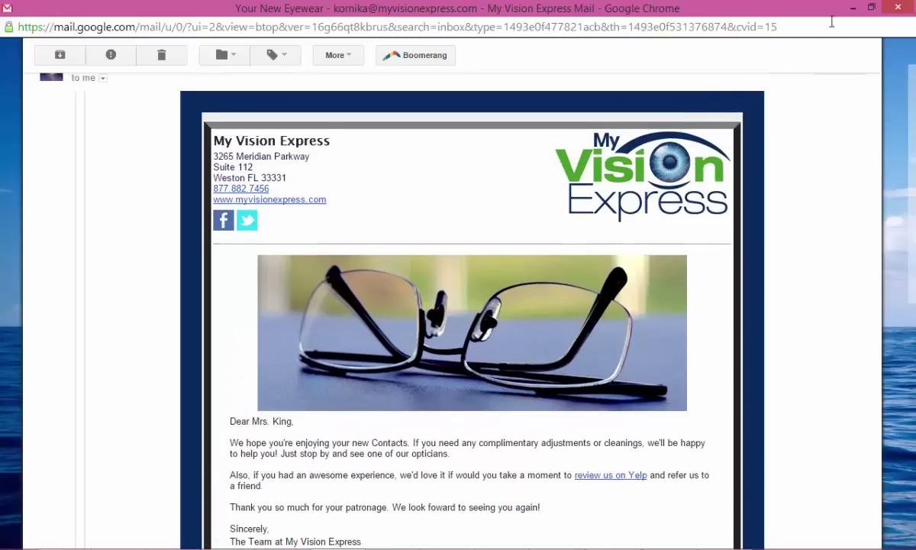
{"action": "left_click", "coordinate": [907, 6]}
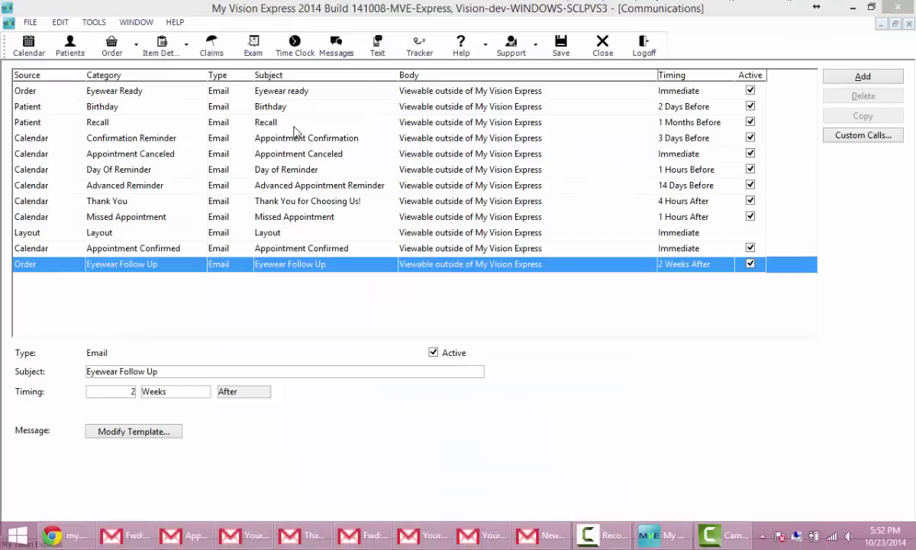
Step: Change the Birthday email's timing unit to Weeks
{"action": "left_click", "coordinate": [297, 109]}
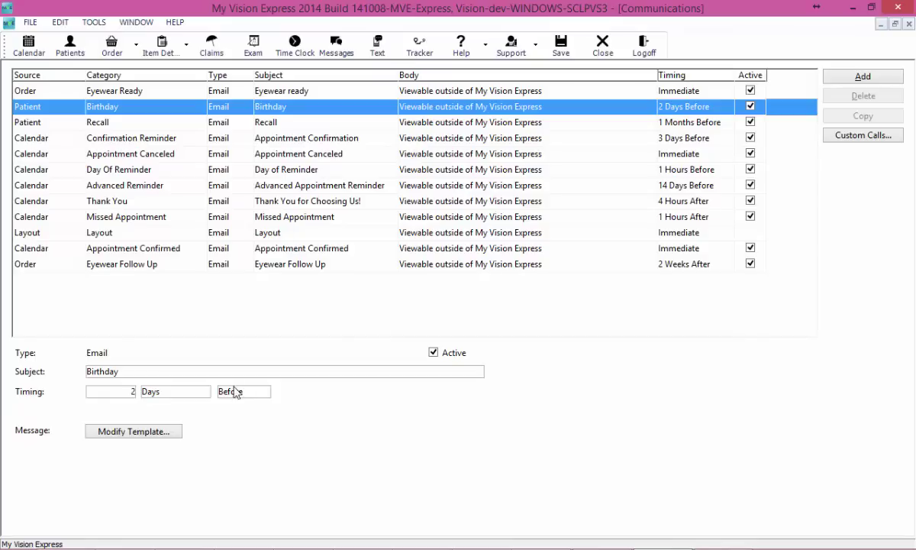
{"action": "left_click", "coordinate": [162, 394]}
{"action": "left_click", "coordinate": [159, 425]}
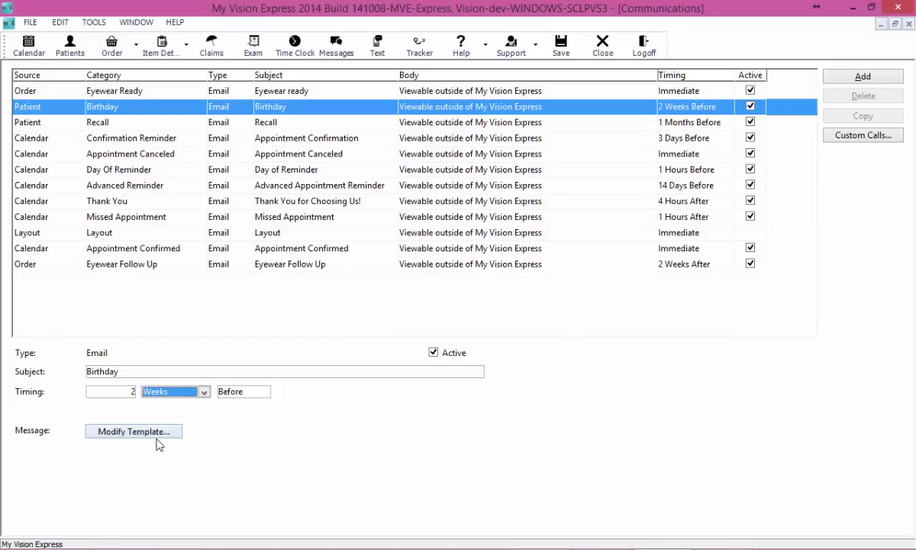
Step: Replace the coupon offer with '20% off a complete pair of frames and lenses during your birthday month.' and preview it
{"action": "left_click", "coordinate": [156, 439]}
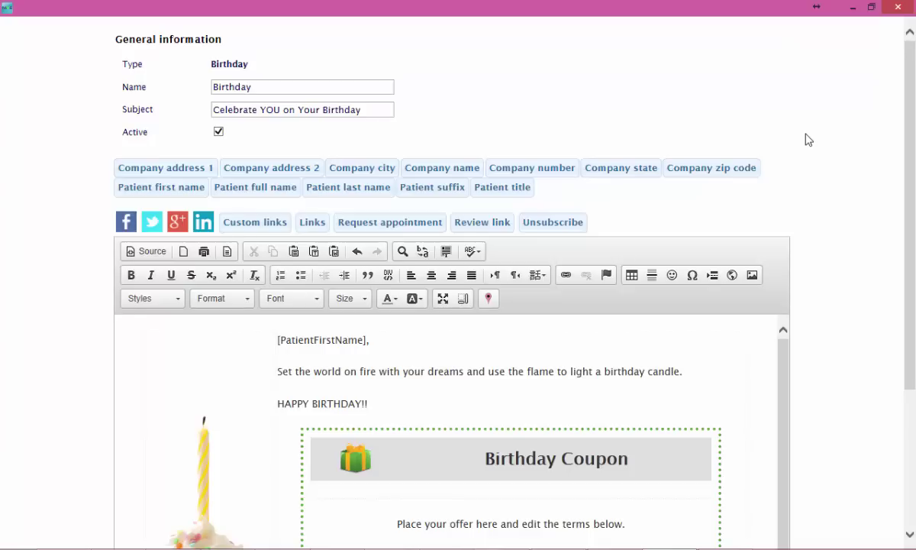
{"action": "scroll", "coordinate": [839, 332], "scroll_direction": "down", "scroll_amount": 3}
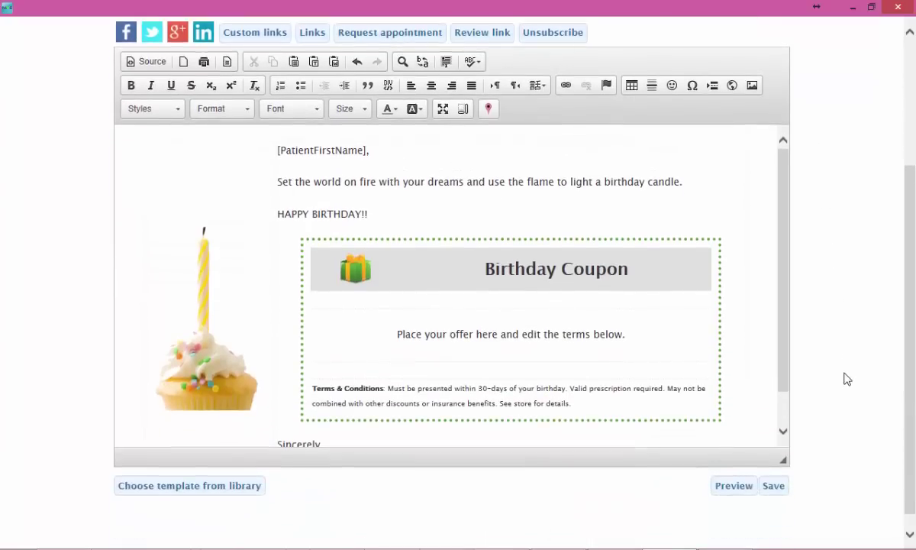
{"action": "left_click", "coordinate": [519, 267]}
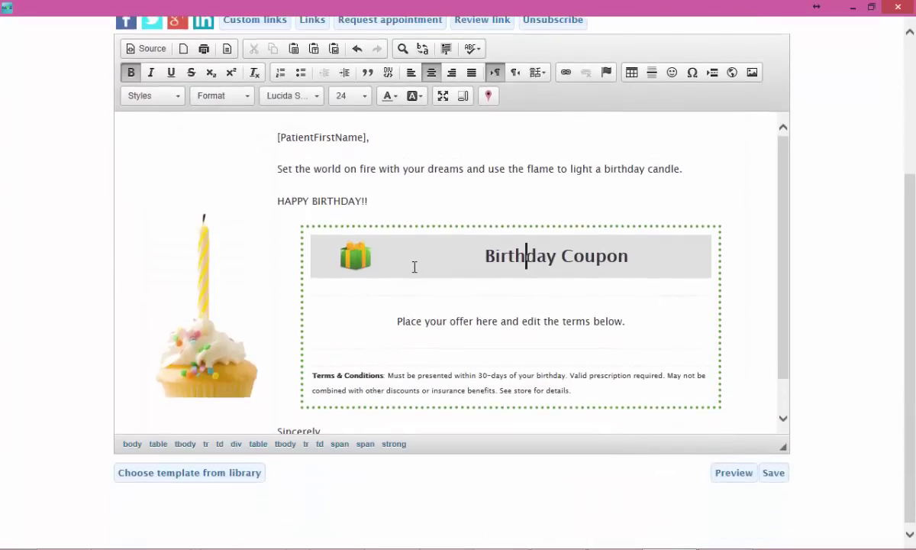
{"action": "left_click", "coordinate": [402, 320]}
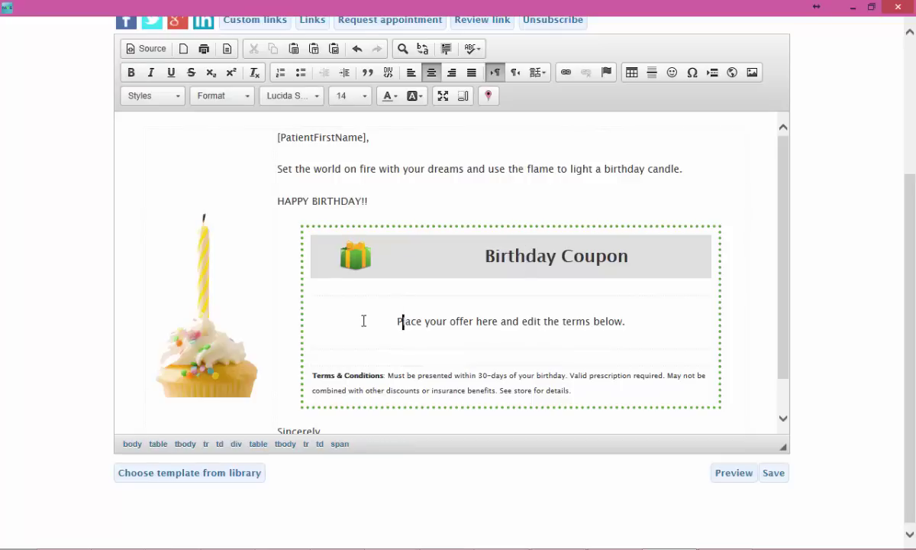
{"action": "key", "text": "shift+End"}
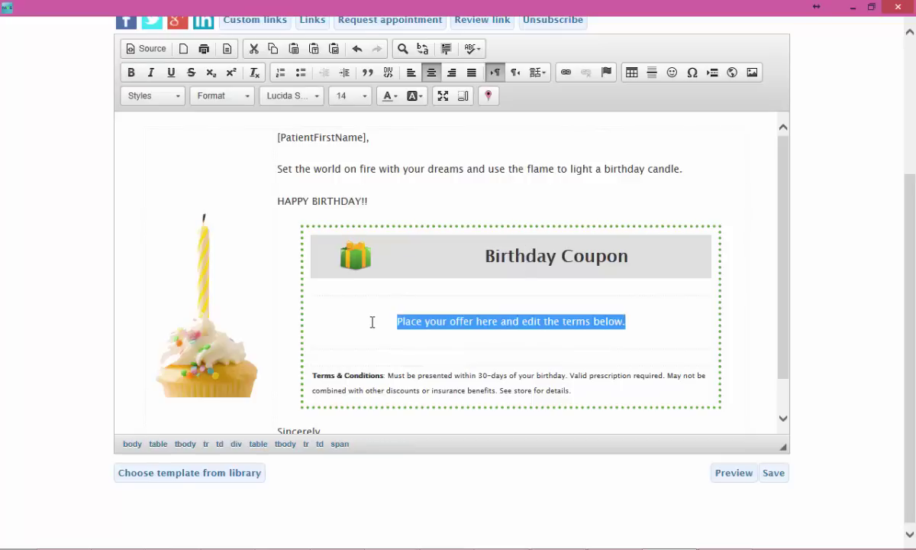
{"action": "type", "text": "20"}
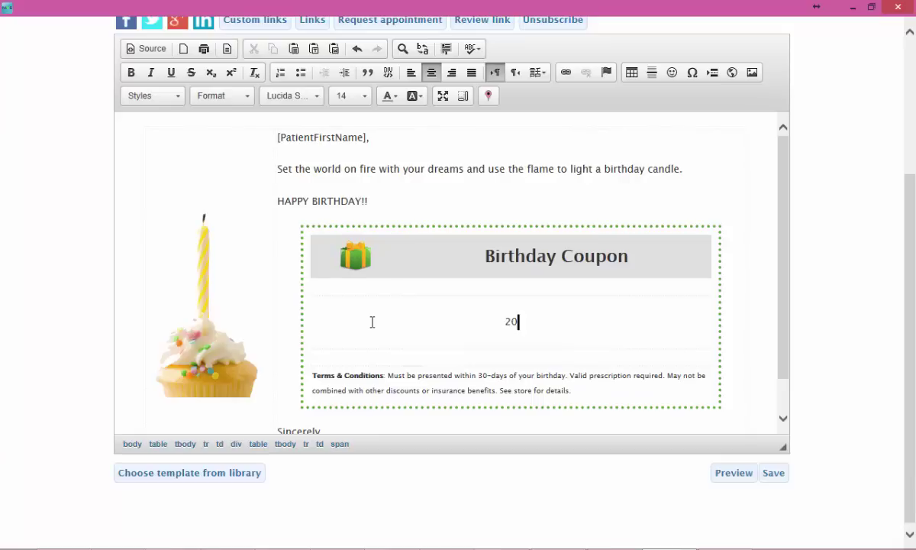
{"action": "type", "text": "% off a complete p"}
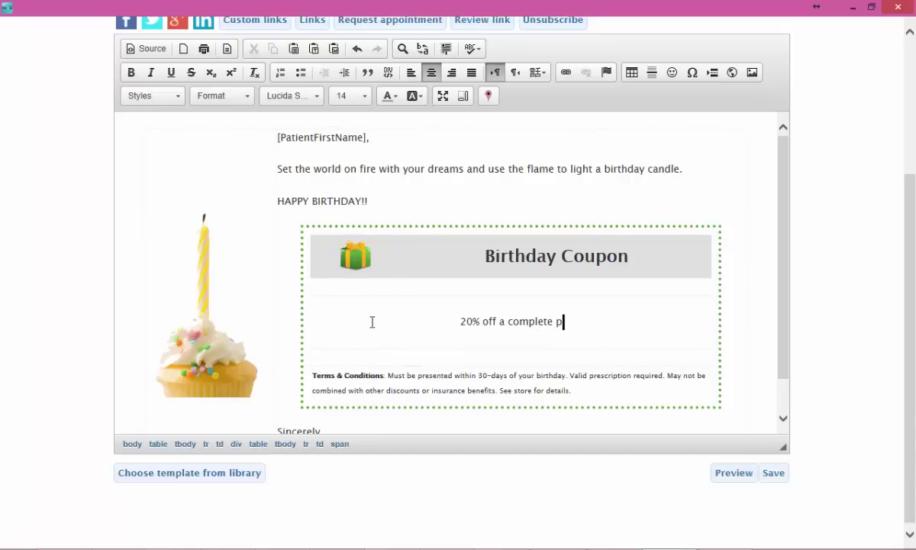
{"action": "type", "text": "air of frames"}
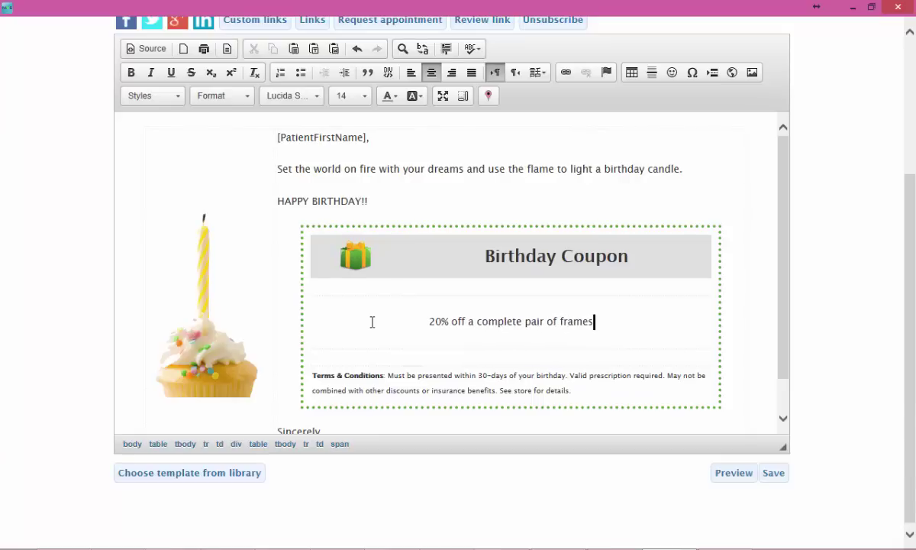
{"action": "type", "text": " and lenses "}
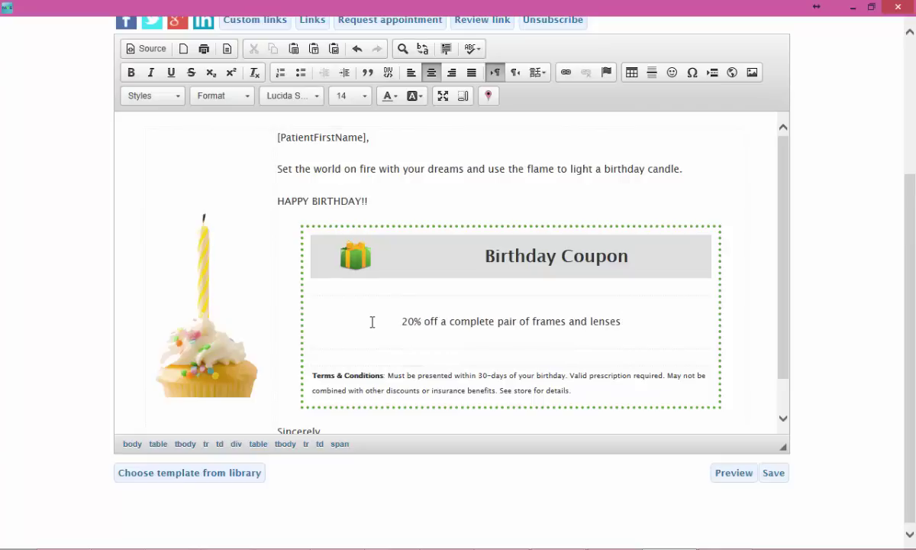
{"action": "type", "text": "during you"}
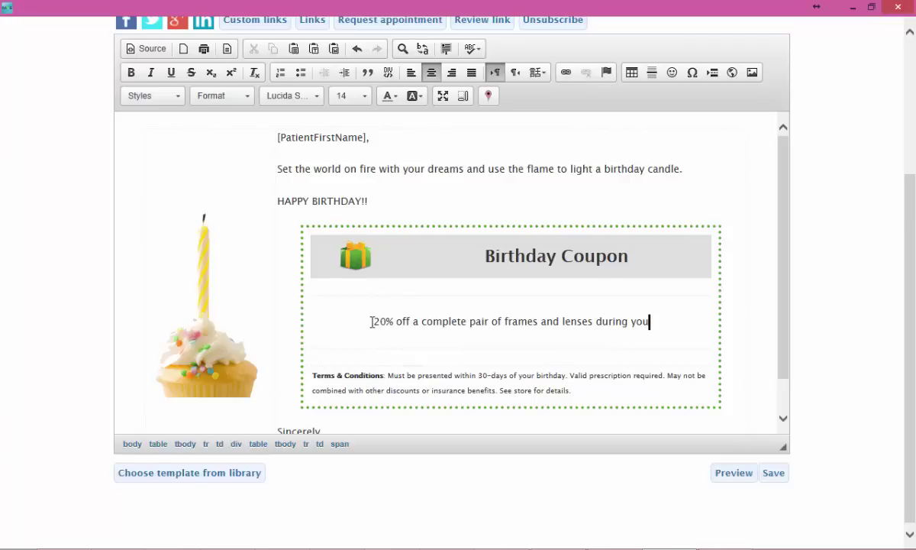
{"action": "type", "text": "r birthday mon"}
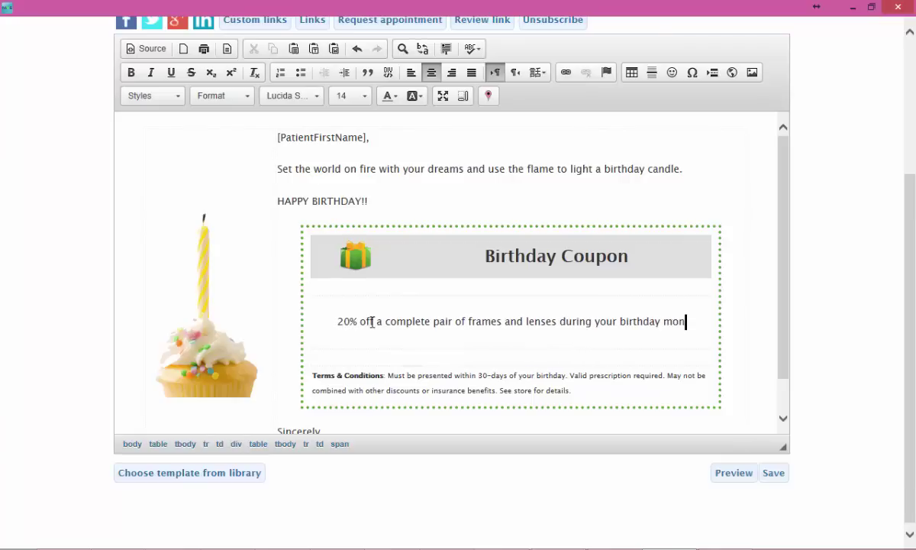
{"action": "type", "text": "th."}
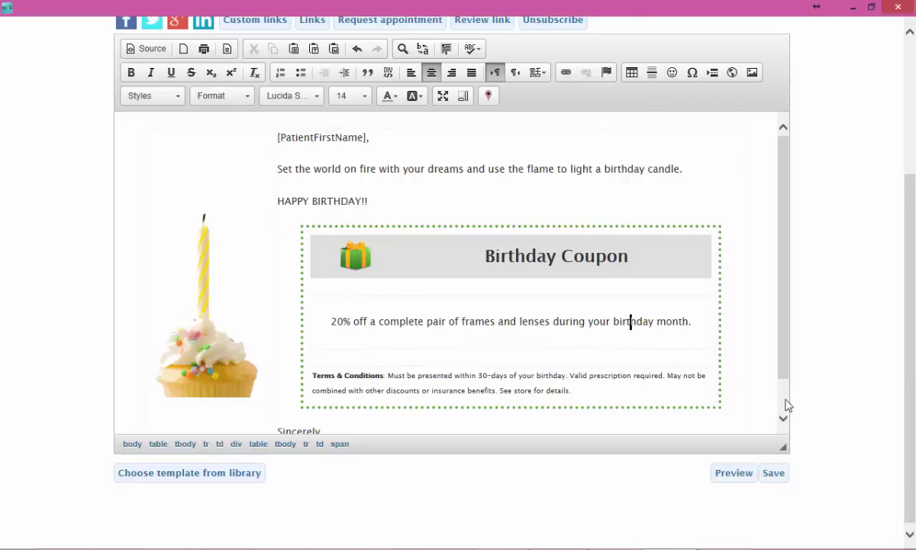
{"action": "left_click", "coordinate": [753, 475]}
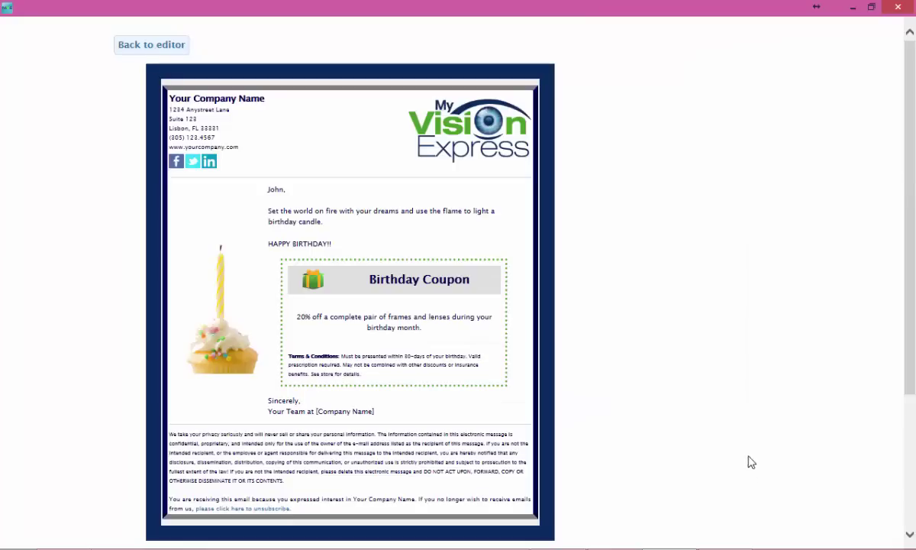
{"action": "left_click", "coordinate": [155, 47]}
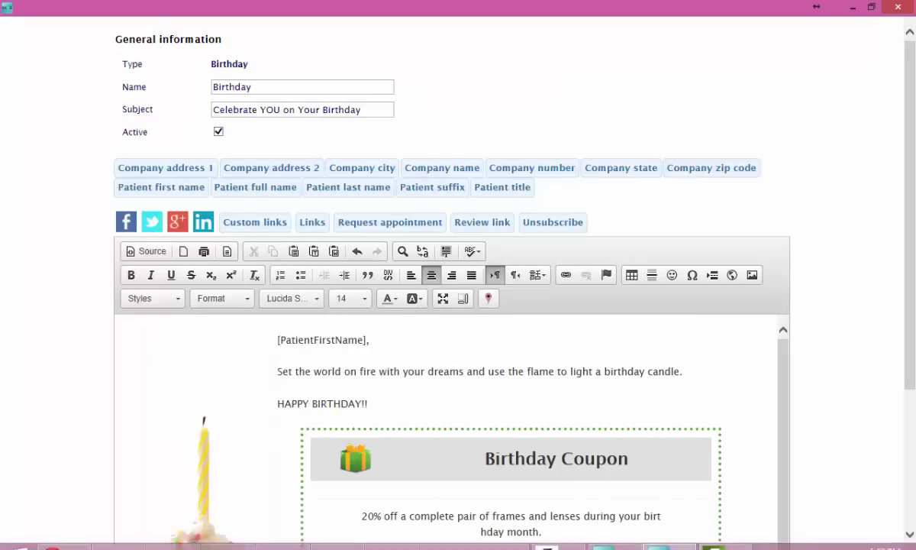
{"action": "mouse_move", "coordinate": [433, 544]}
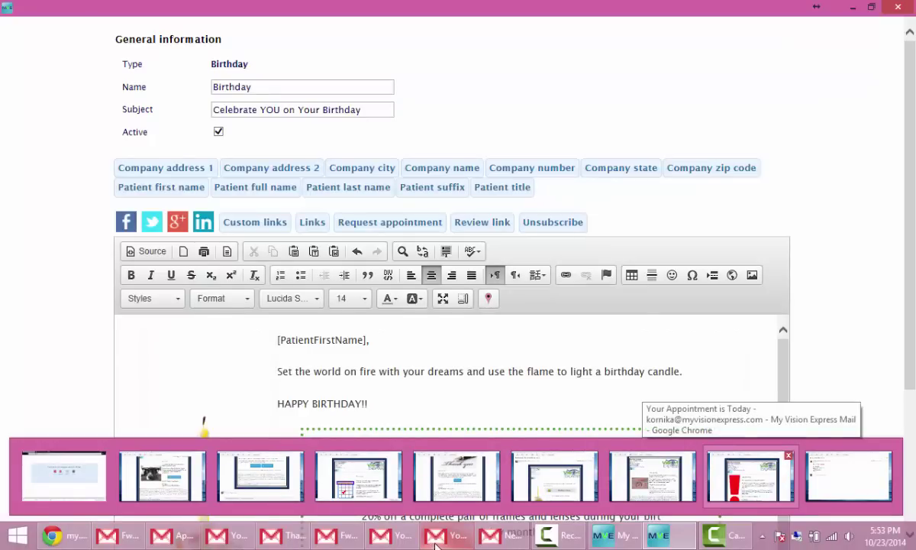
Step: Look over the earlier 'Fwd: Celebrate YOU on Your Birthday' email in Gmail, then close Chrome
{"action": "left_click", "coordinate": [528, 481]}
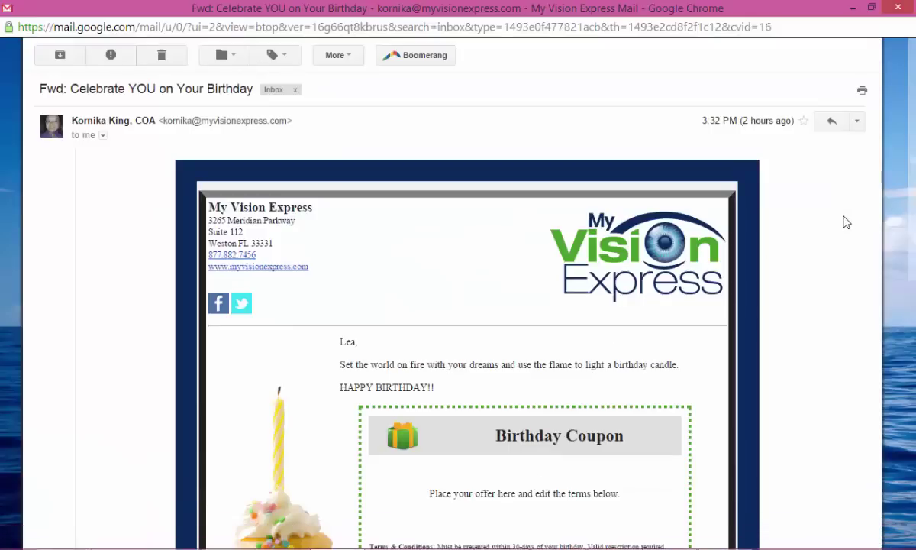
{"action": "scroll", "coordinate": [830, 198], "scroll_direction": "down", "scroll_amount": 2}
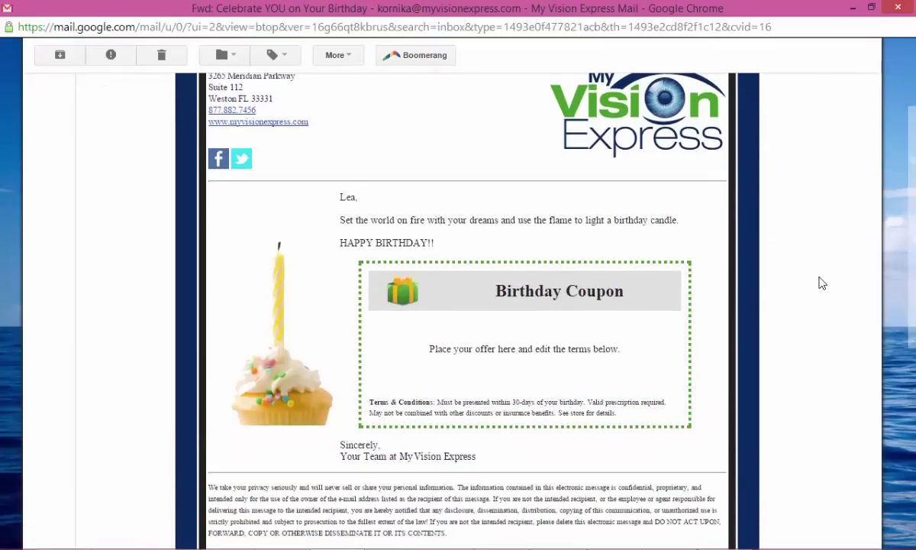
{"action": "scroll", "coordinate": [822, 283], "scroll_direction": "down", "scroll_amount": 3}
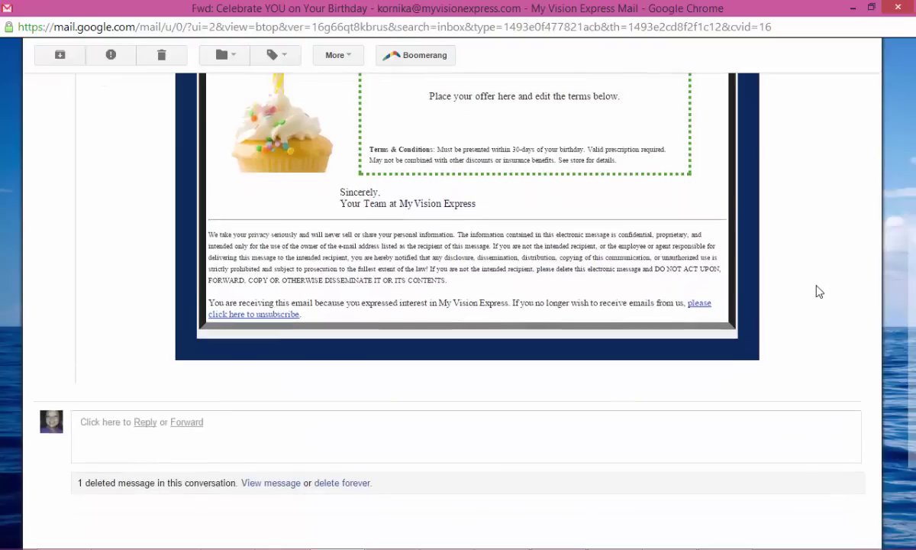
{"action": "scroll", "coordinate": [818, 290], "scroll_direction": "up", "scroll_amount": 5}
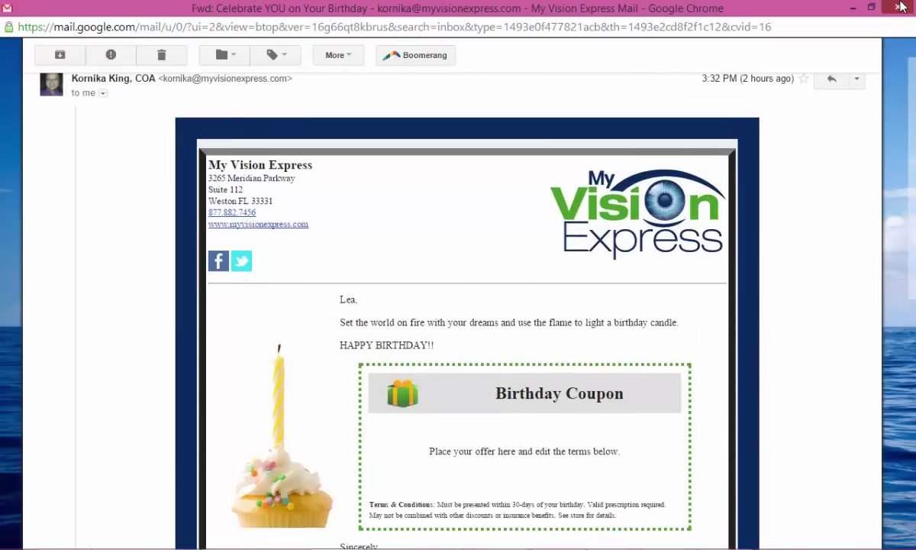
{"action": "left_click", "coordinate": [900, 7]}
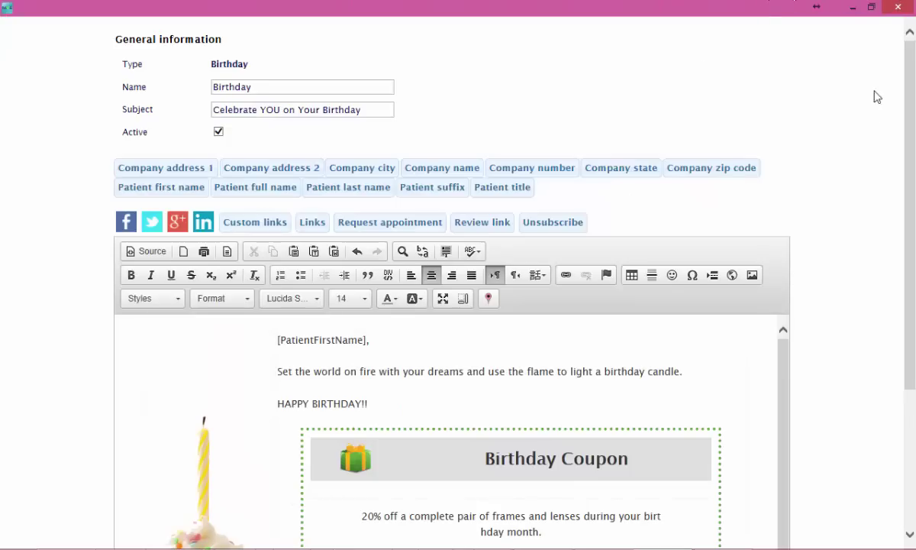
Step: Close the birthday editor and filter the Communications list to Text-type templates only
{"action": "left_click", "coordinate": [895, 9]}
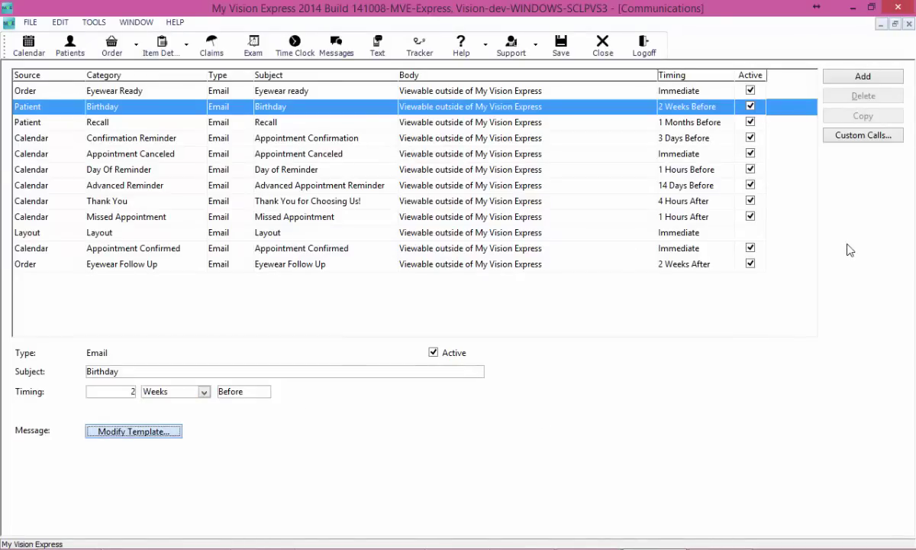
{"action": "right_click", "coordinate": [369, 179]}
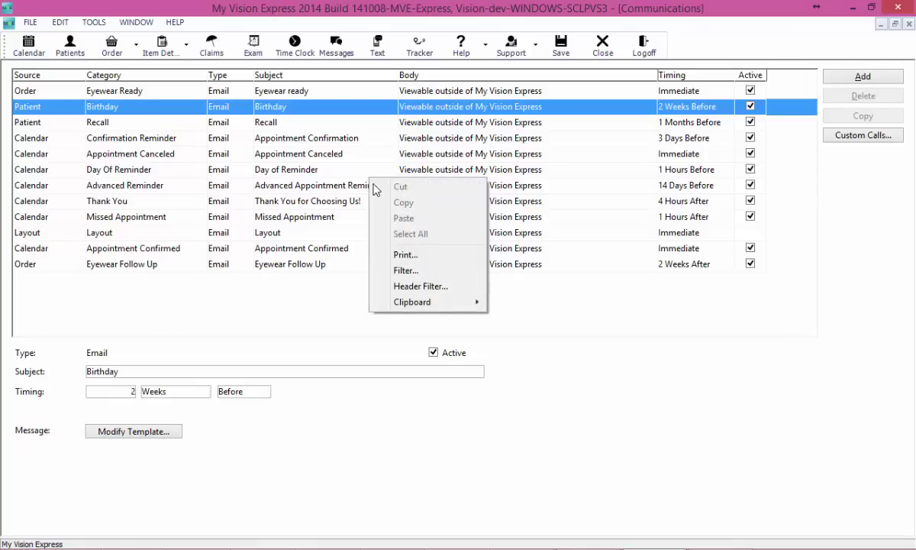
{"action": "left_click", "coordinate": [417, 267]}
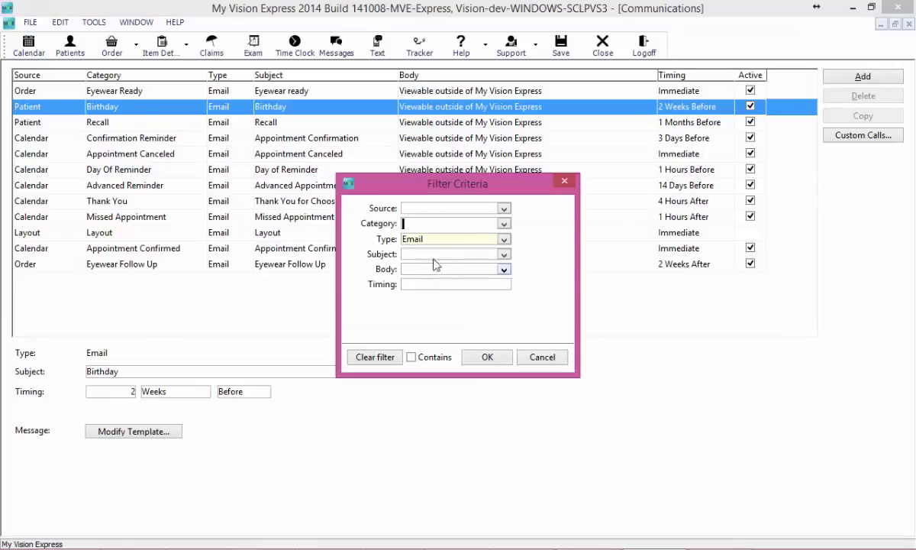
{"action": "left_click", "coordinate": [504, 239]}
{"action": "left_click", "coordinate": [416, 266]}
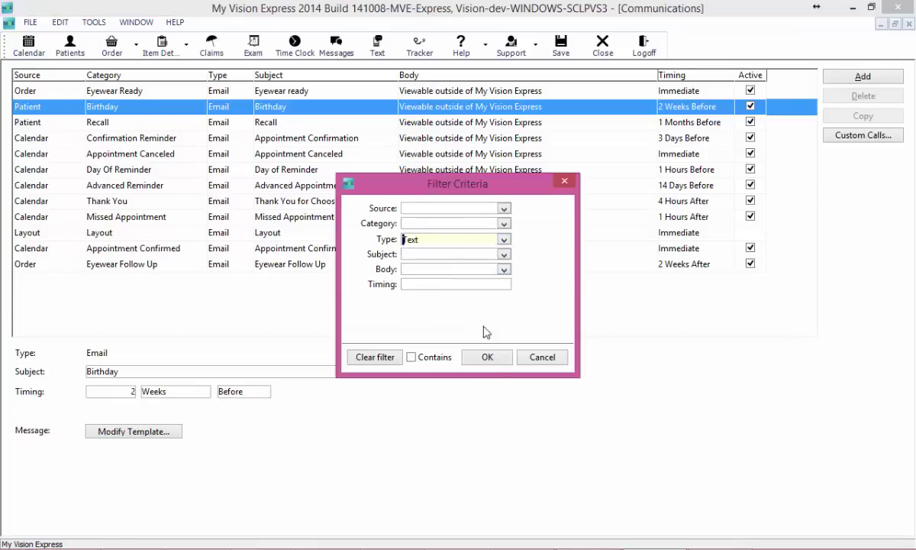
{"action": "left_click", "coordinate": [497, 359]}
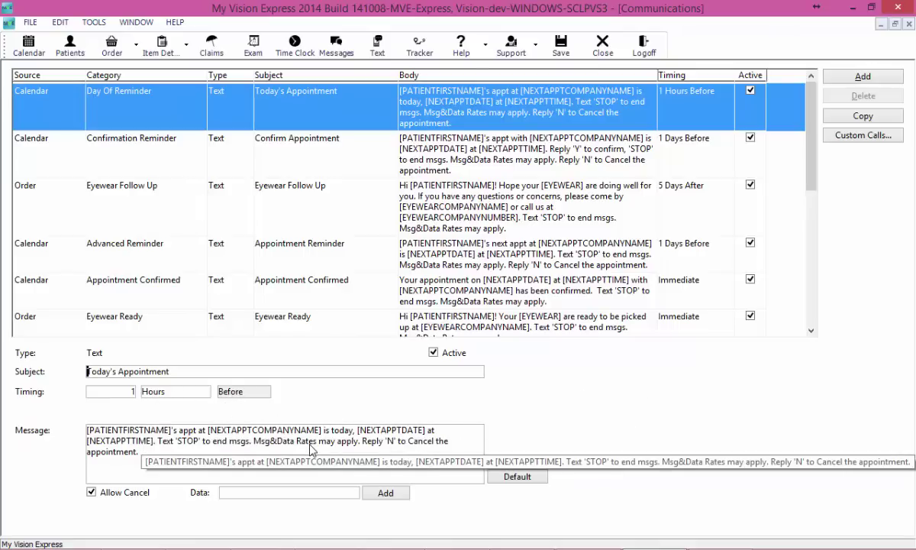
Step: Insert the PATIENTTITLE data field into the Today's Appointment message
{"action": "left_click", "coordinate": [151, 473]}
{"action": "left_click", "coordinate": [171, 436]}
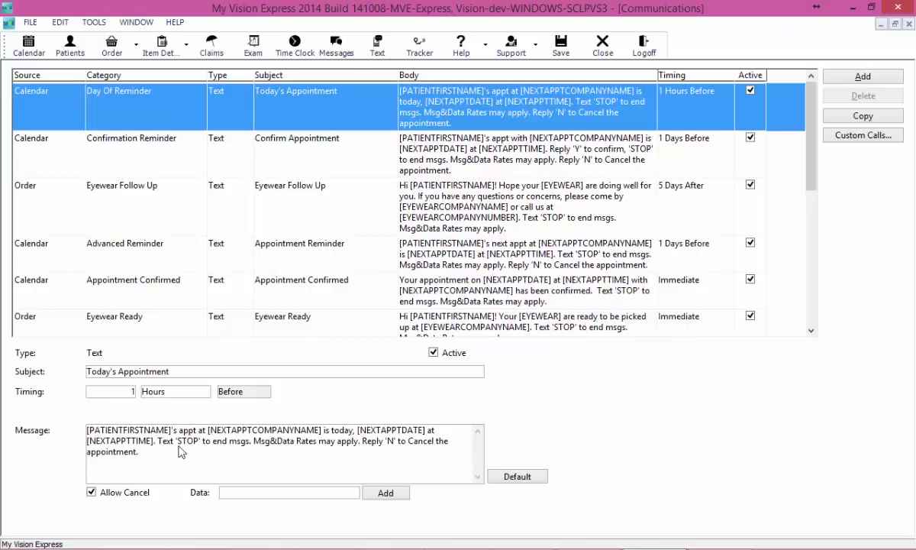
{"action": "left_click", "coordinate": [308, 494]}
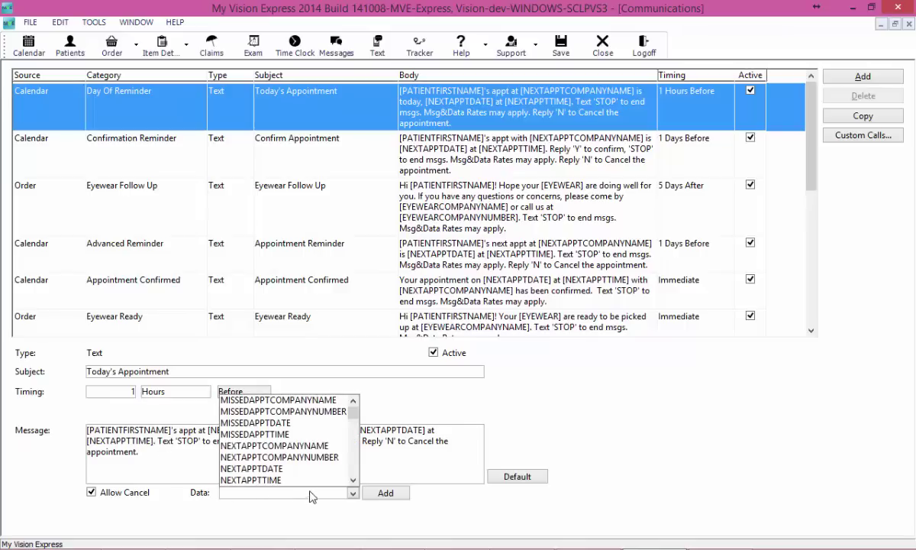
{"action": "scroll", "coordinate": [350, 428], "scroll_direction": "down", "scroll_amount": 5}
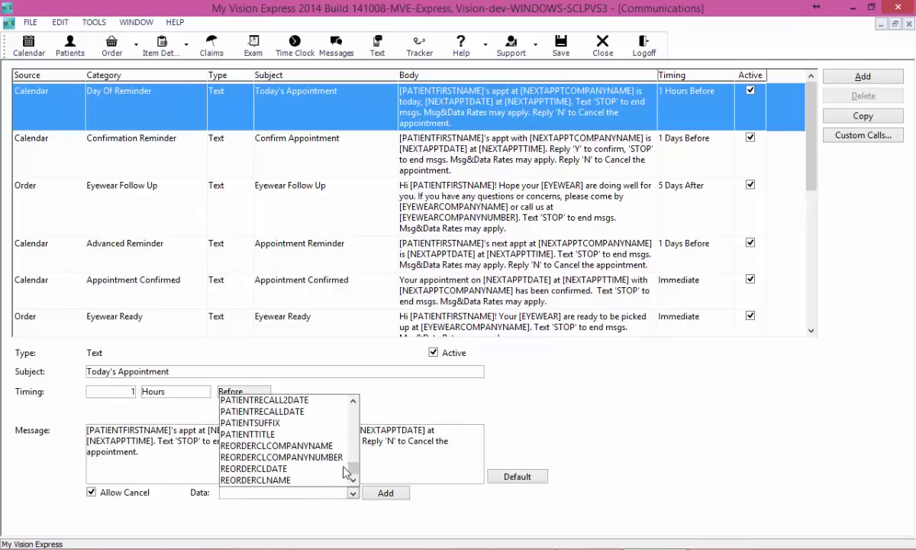
{"action": "left_click_drag", "start_coordinate": [352, 468], "coordinate": [352, 442]}
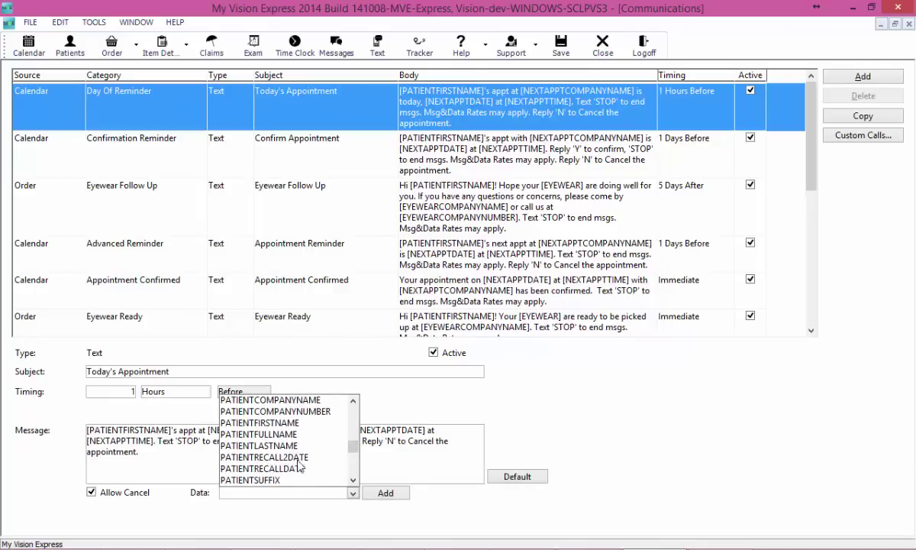
{"action": "left_click_drag", "start_coordinate": [354, 449], "coordinate": [353, 460]}
{"action": "left_click", "coordinate": [263, 458]}
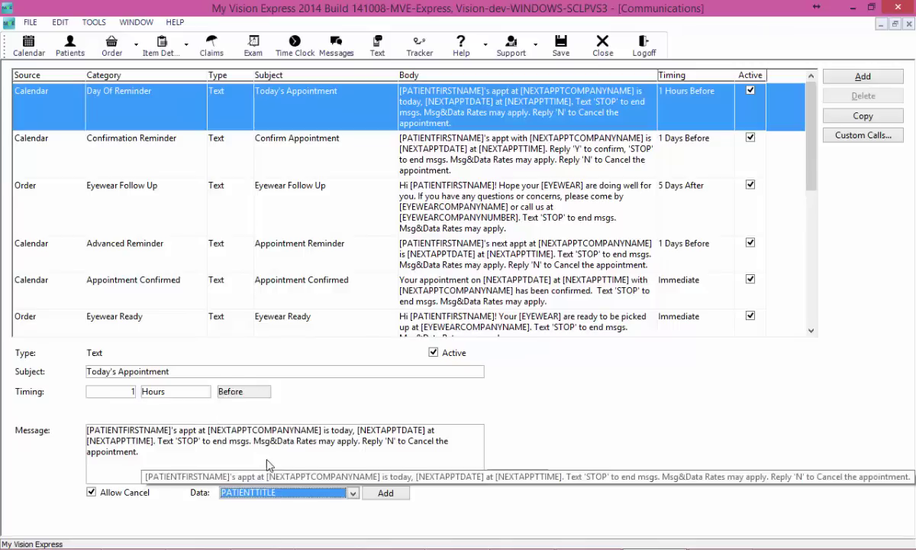
{"action": "left_click", "coordinate": [385, 492]}
Step: Move [PATIENTTITLE] to the start of the message, replacing the [PATIENTFIRSTNAME] placeholder
{"action": "left_click", "coordinate": [178, 457]}
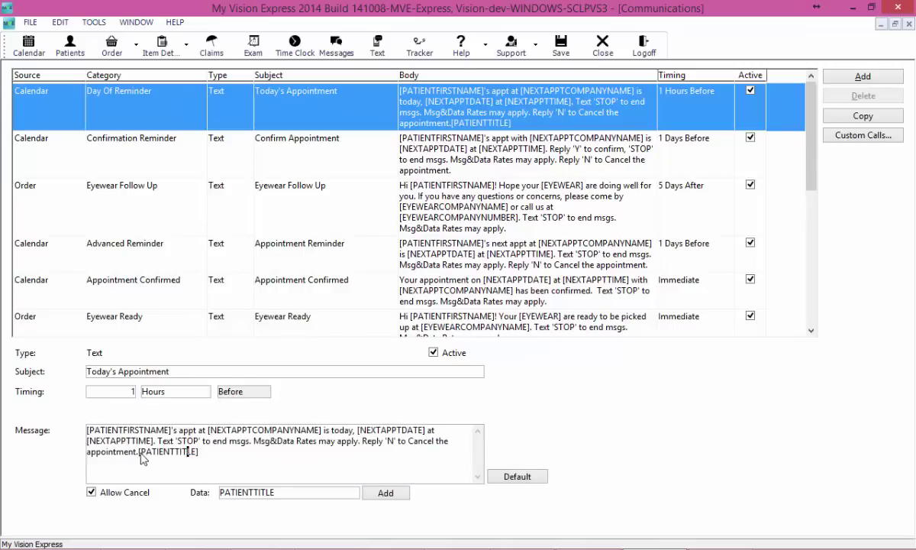
{"action": "left_click_drag", "start_coordinate": [140, 455], "coordinate": [202, 456]}
{"action": "key", "text": "ctrl+c"}
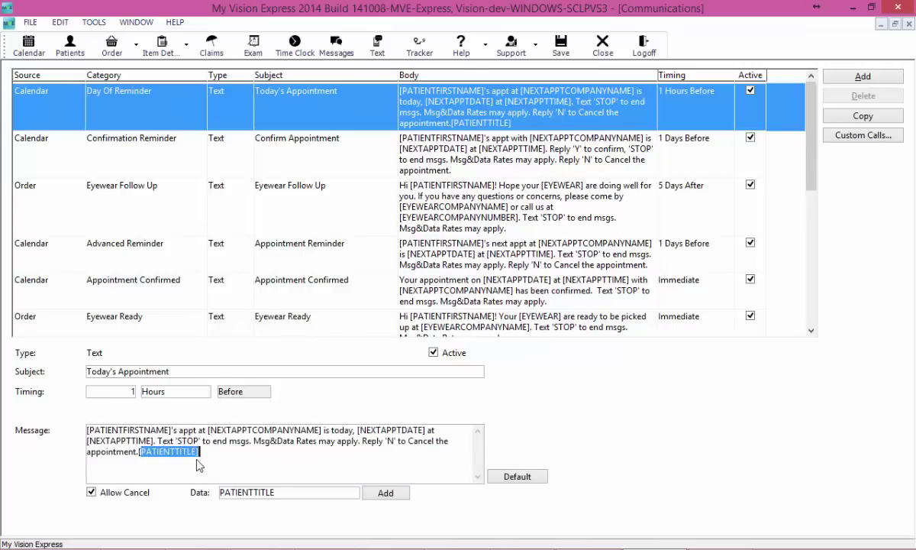
{"action": "key", "text": "Delete"}
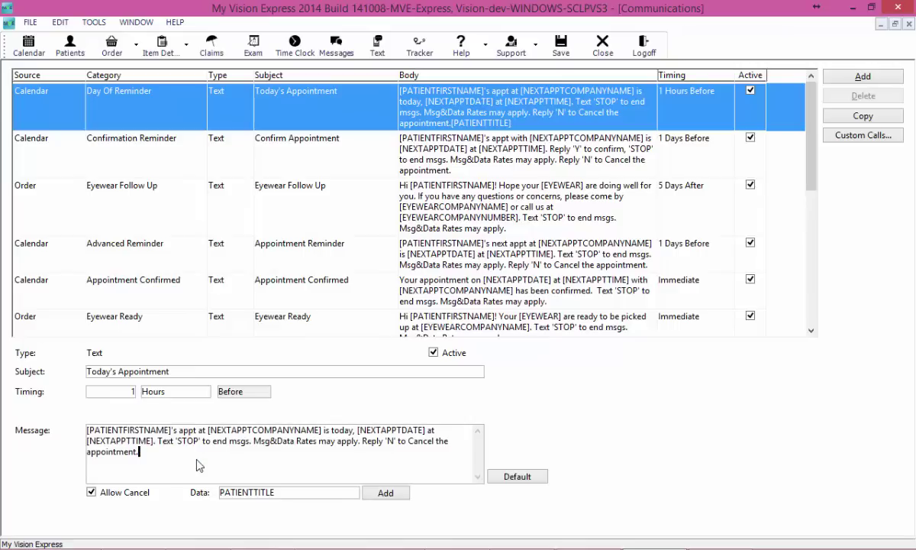
{"action": "key", "text": "Home"}
{"action": "type", "text": "["}
{"action": "key", "text": "ctrl+v"}
{"action": "key", "text": "Delete"}
{"action": "key", "text": "Delete"}
{"action": "key", "text": "Delete"}
{"action": "key", "text": "Delete"}
{"action": "key", "text": "Delete"}
{"action": "key", "text": "Delete"}
{"action": "key", "text": "Delete"}
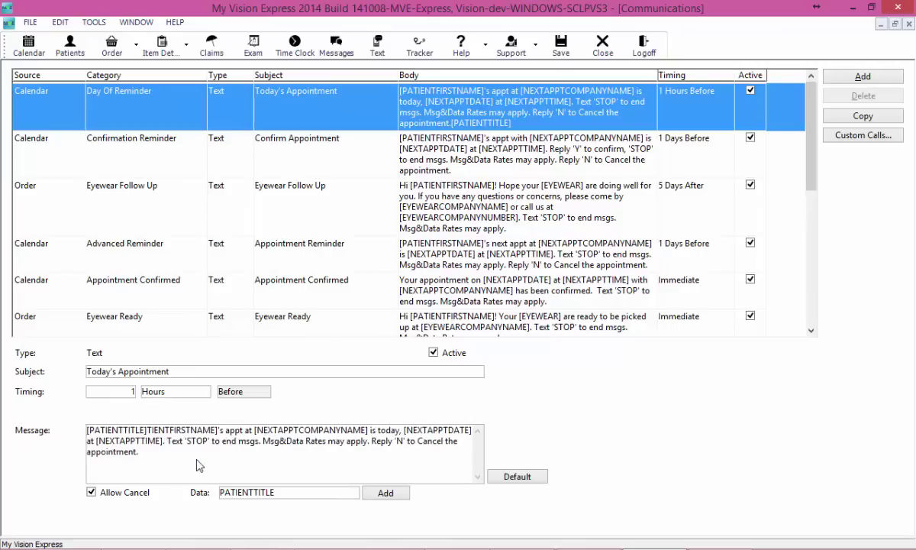
{"action": "key", "text": "Delete"}
{"action": "key", "text": "Delete"}
{"action": "key", "text": "Delete"}
{"action": "key", "text": "Delete"}
{"action": "key", "text": "Delete"}
{"action": "key", "text": "Delete"}
{"action": "key", "text": "Delete"}
{"action": "key", "text": "Delete"}
{"action": "key", "text": "Delete"}
{"action": "key", "text": "Delete"}
{"action": "key", "text": "Delete"}
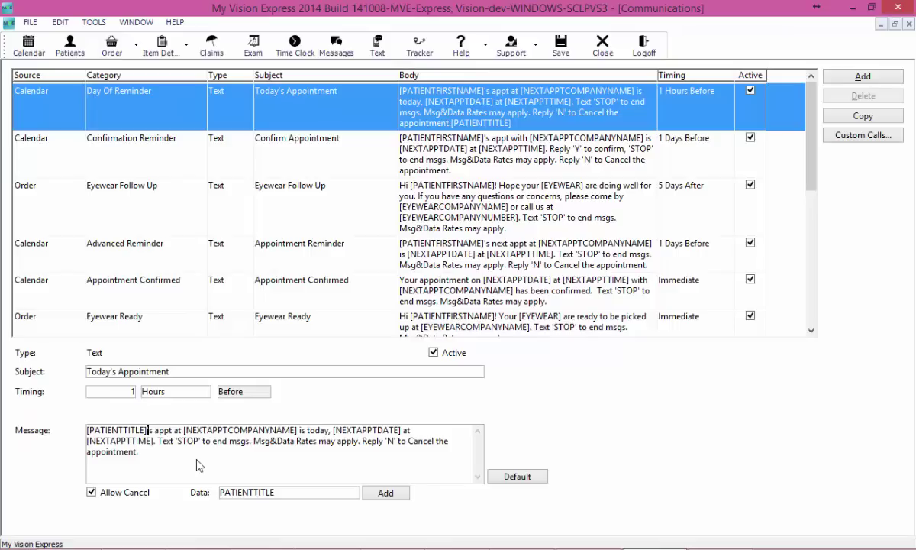
{"action": "key", "text": "Delete"}
Step: Restore the apostrophe and append the PATIENTLASTNAME data field to the message
{"action": "type", "text": "'"}
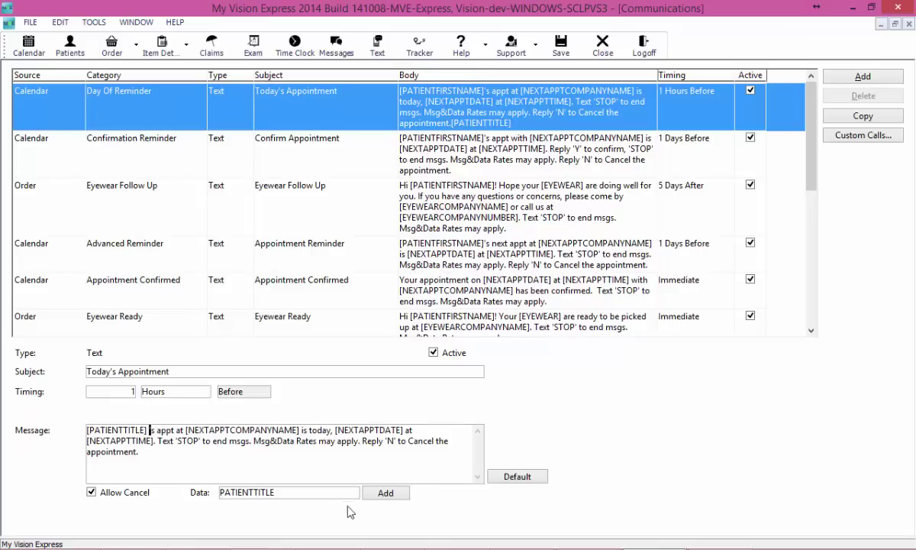
{"action": "left_click", "coordinate": [355, 494]}
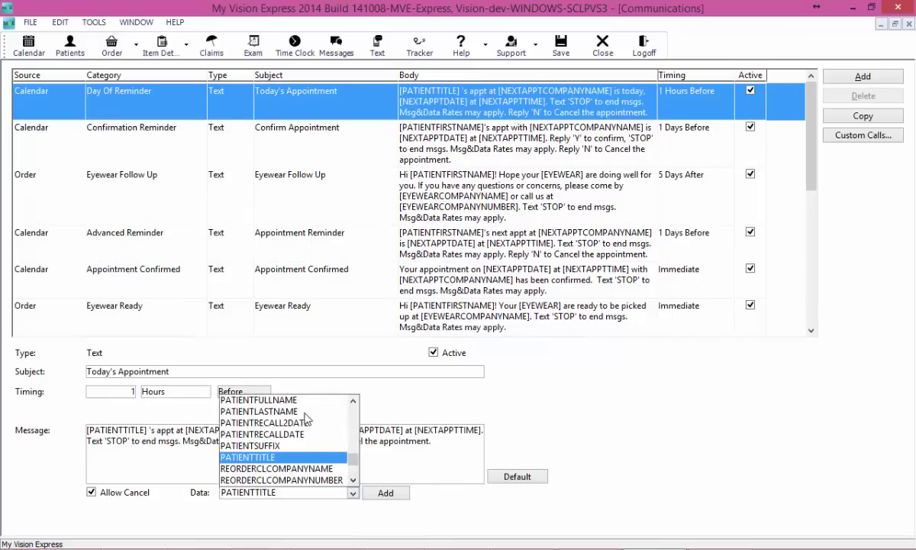
{"action": "scroll", "coordinate": [328, 408], "scroll_direction": "up", "scroll_amount": 1}
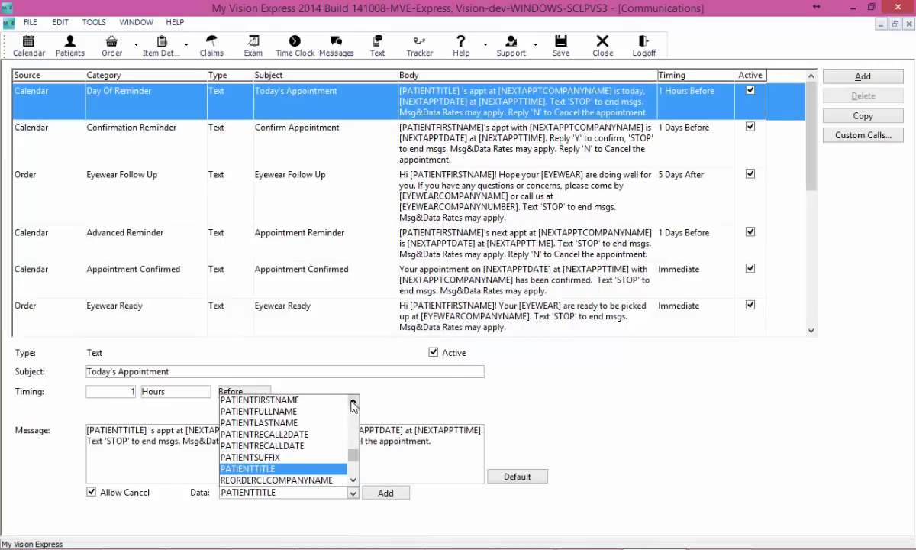
{"action": "left_click", "coordinate": [294, 406]}
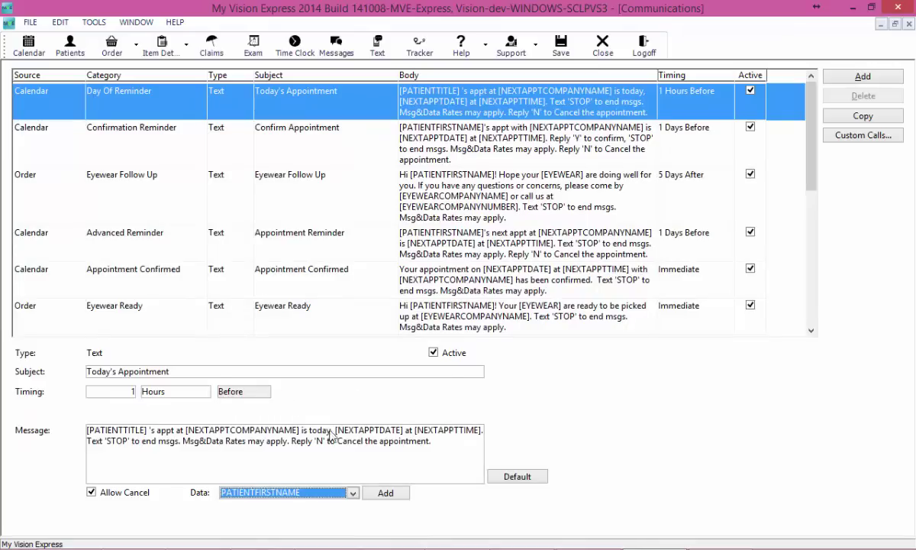
{"action": "left_click", "coordinate": [352, 493]}
{"action": "left_click", "coordinate": [306, 422]}
{"action": "left_click", "coordinate": [384, 494]}
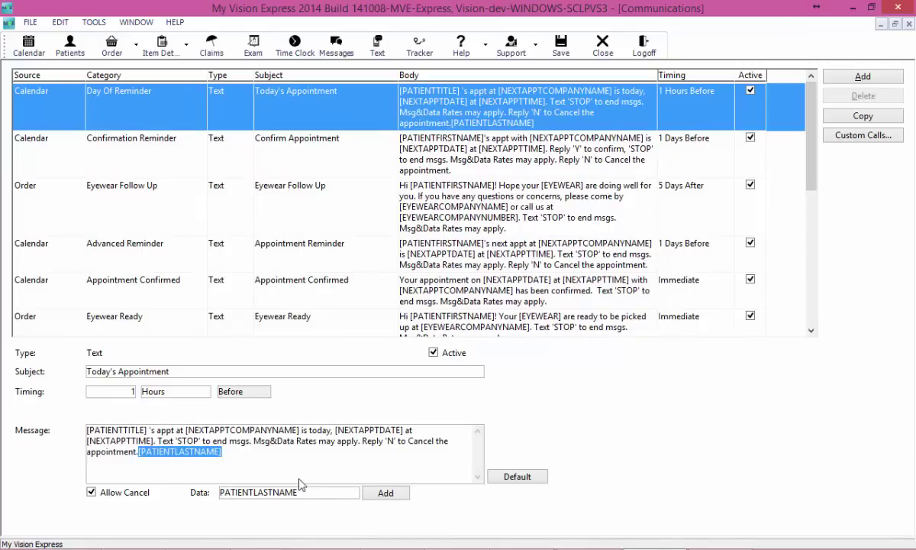
Step: Move [PATIENTLASTNAME] right after [PATIENTTITLE], then toggle Allow Cancel off and back on
{"action": "key", "text": "Delete"}
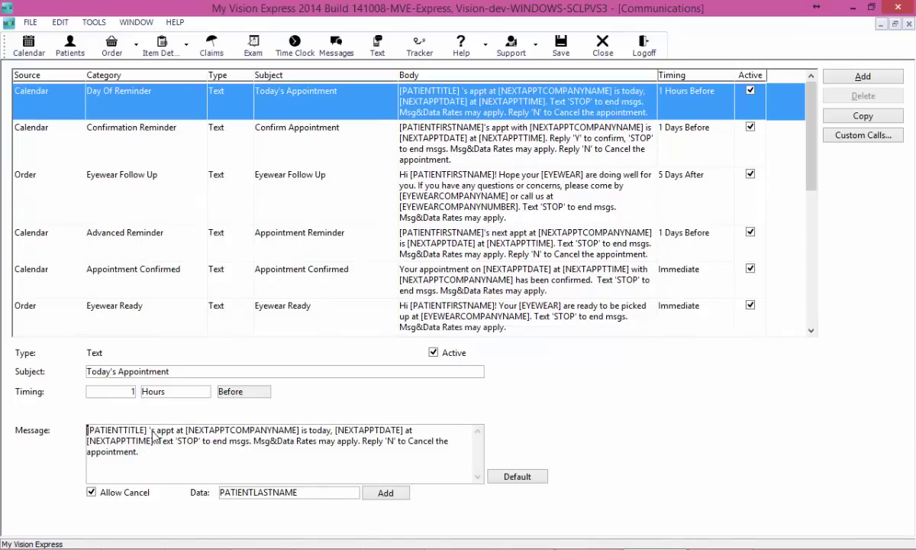
{"action": "left_click", "coordinate": [148, 431]}
{"action": "type", "text": "[PATIENTLASTNAME]"}
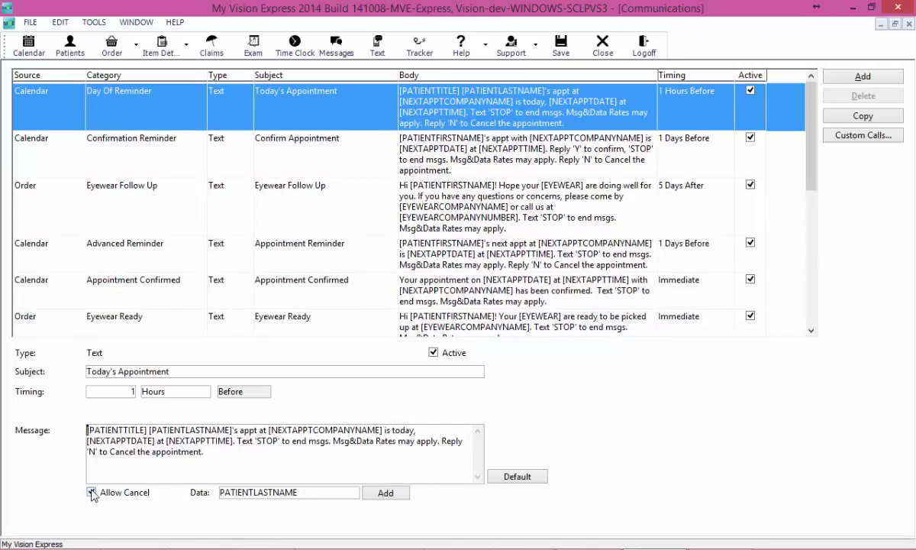
{"action": "left_click", "coordinate": [91, 493]}
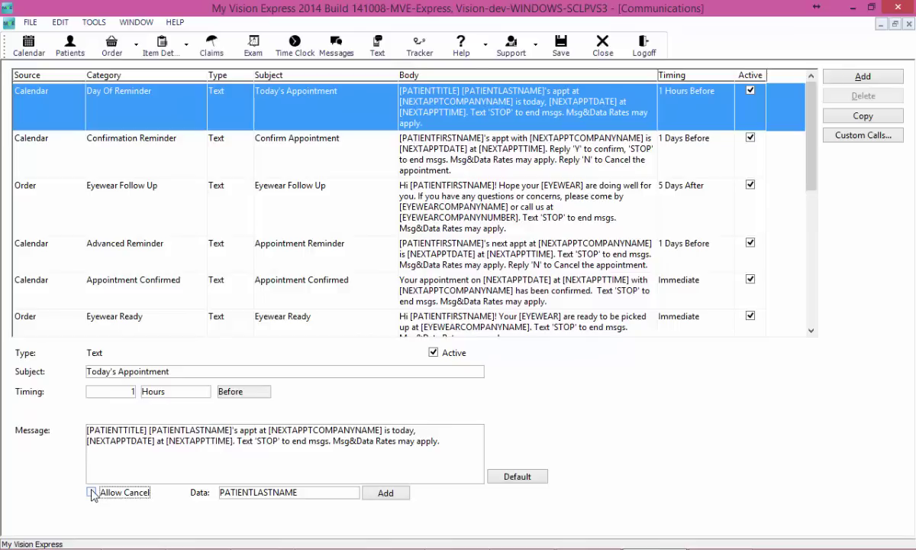
{"action": "left_click", "coordinate": [90, 492]}
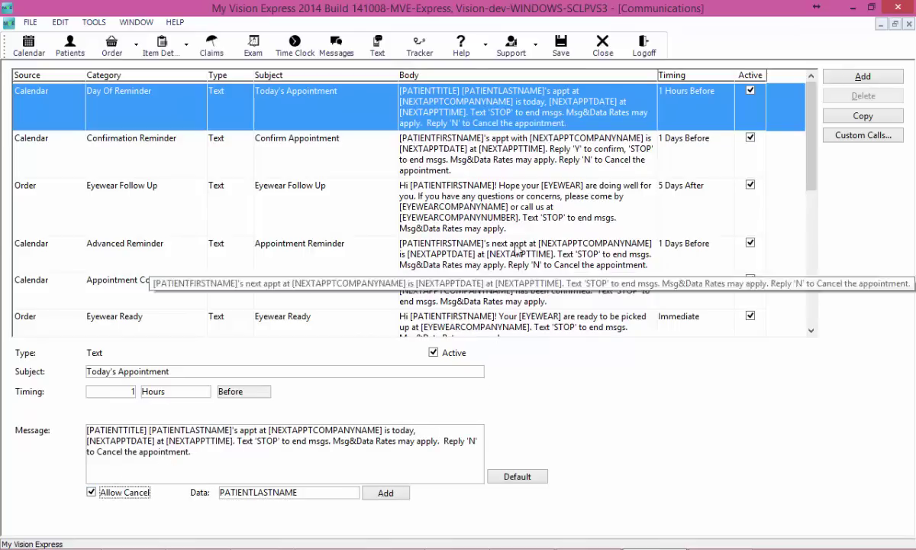
Step: Set the Confirmation Reminder timing to 2 Days Before
{"action": "left_click", "coordinate": [370, 145]}
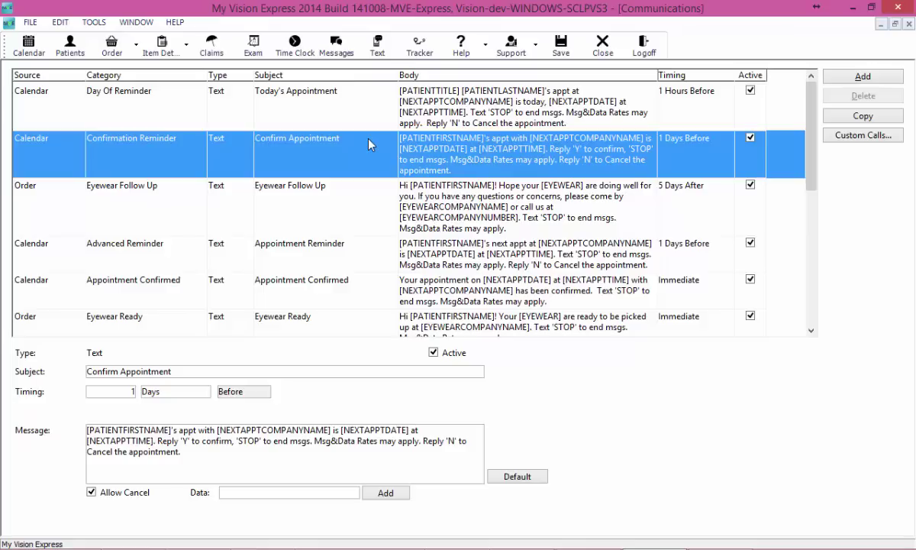
{"action": "double_click", "coordinate": [130, 394]}
{"action": "type", "text": "2"}
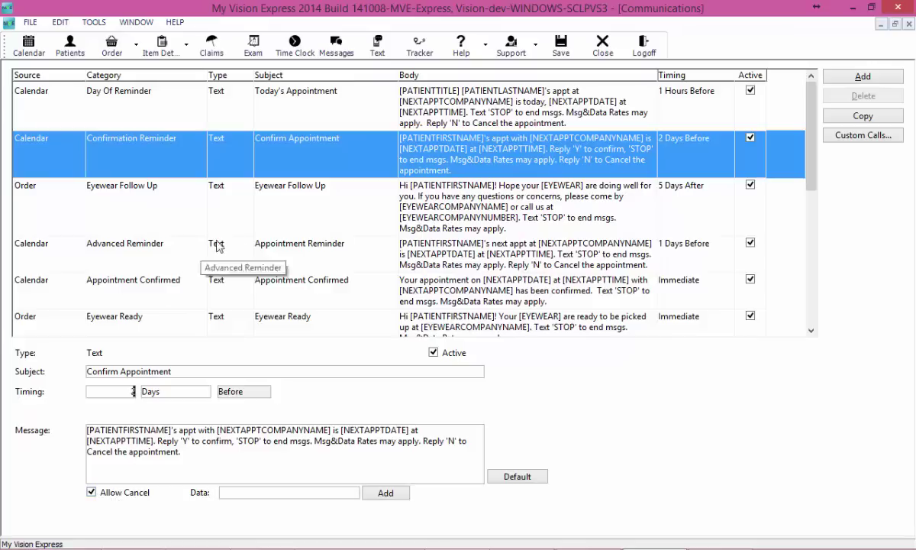
{"action": "left_click", "coordinate": [282, 201]}
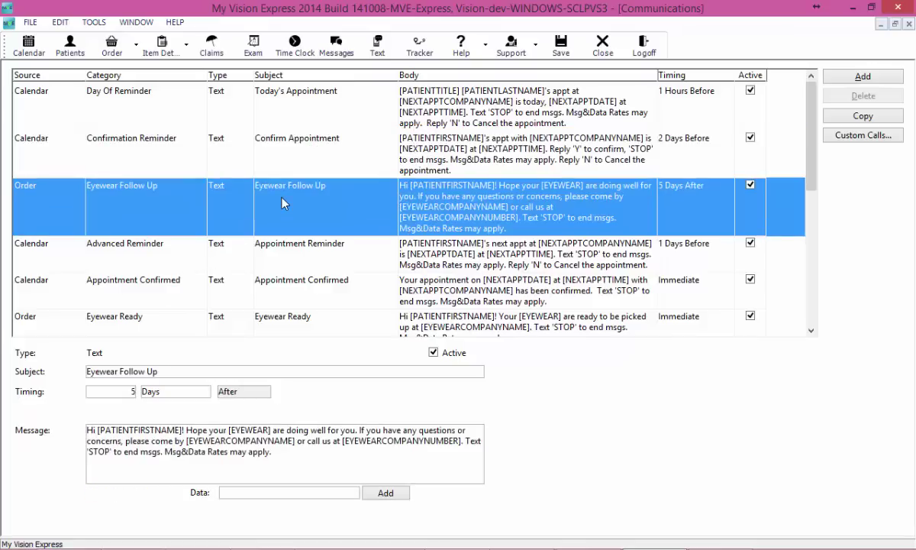
{"action": "left_click", "coordinate": [286, 158]}
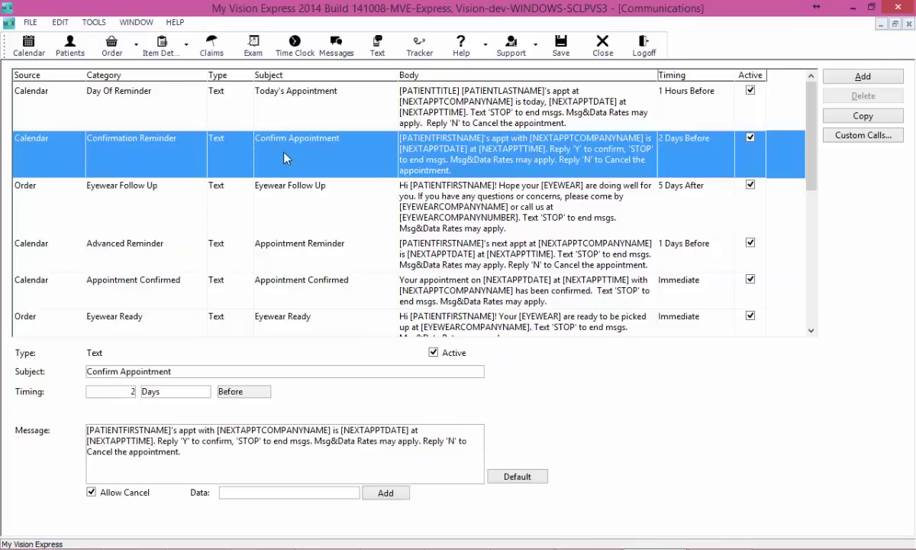
Step: Copy the Confirmation Reminder and time the copy 1 Days Before
{"action": "left_click", "coordinate": [863, 116]}
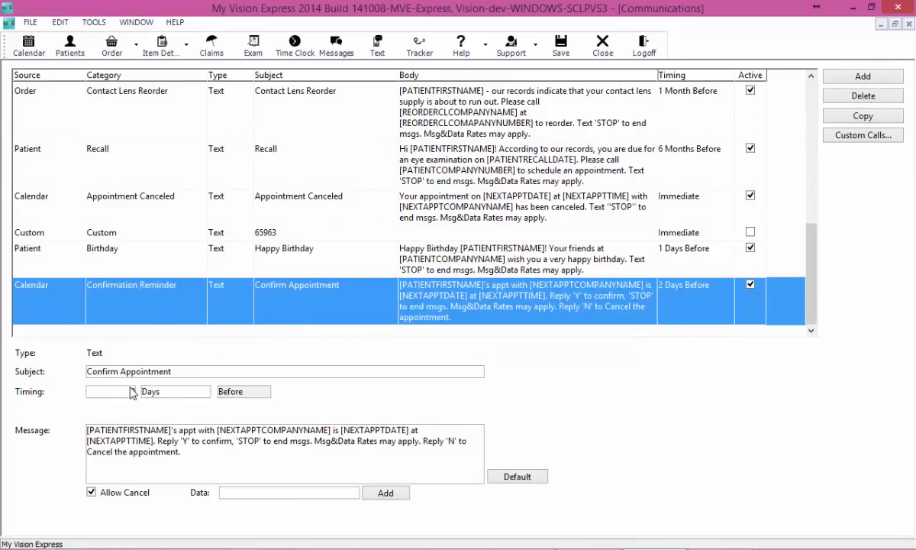
{"action": "left_click", "coordinate": [189, 445]}
{"action": "scroll", "coordinate": [760, 247], "scroll_direction": "up", "scroll_amount": 10}
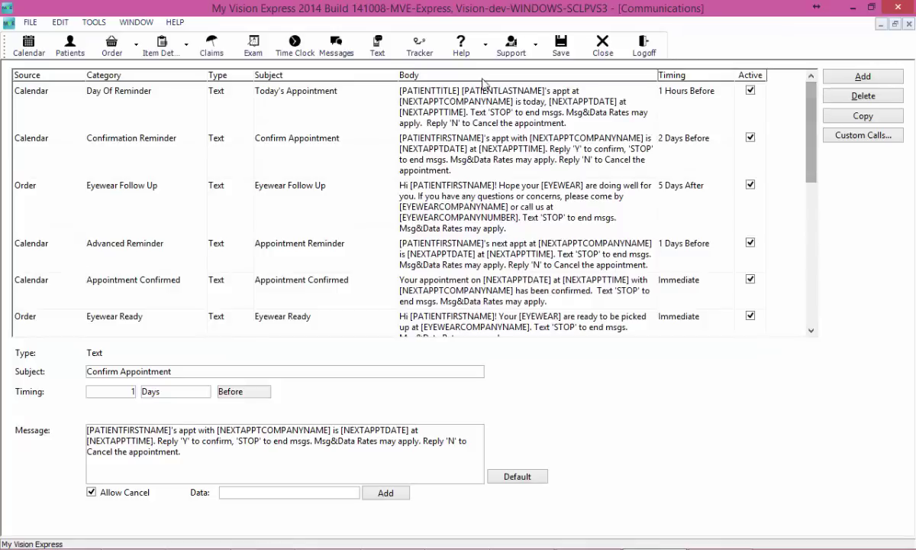
Step: Time the Advanced Reminder text 14 Days Before and drop its reply-to-cancel line
{"action": "left_click", "coordinate": [299, 186]}
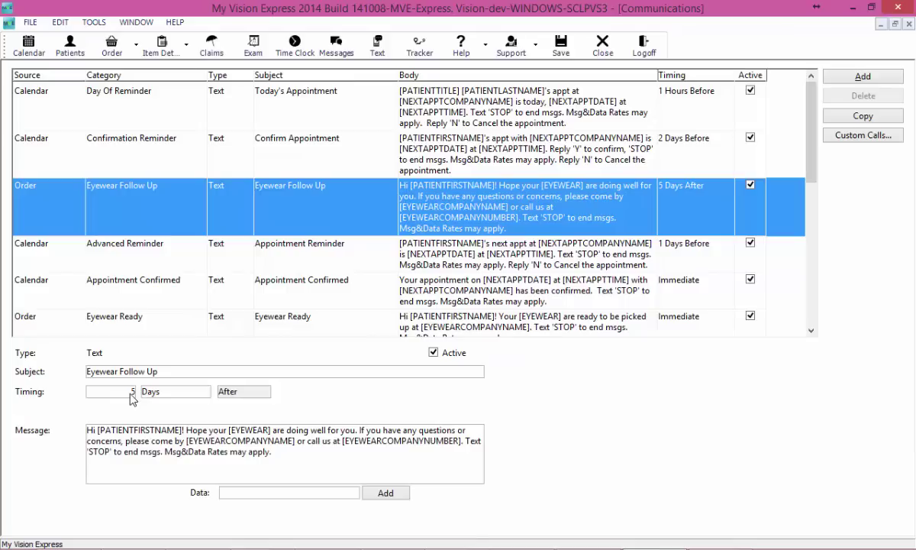
{"action": "left_click", "coordinate": [246, 252]}
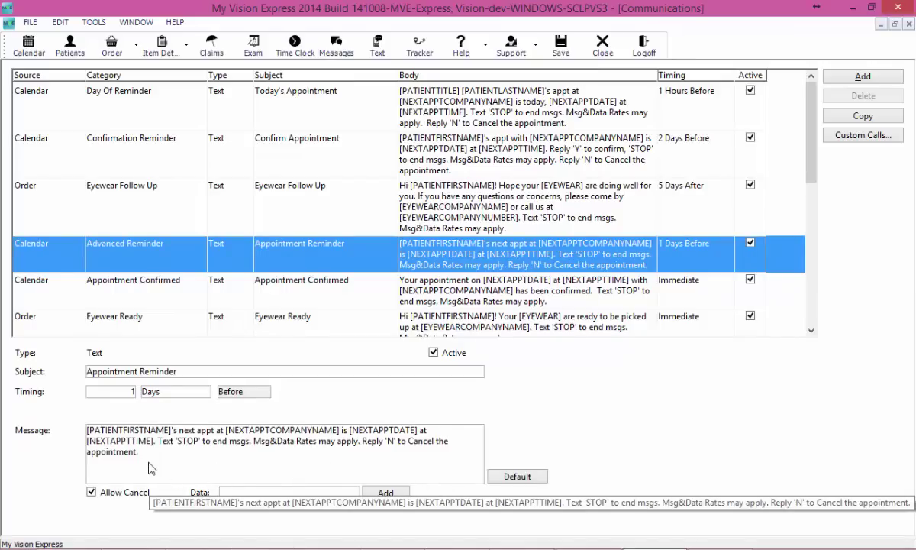
{"action": "left_click", "coordinate": [90, 491]}
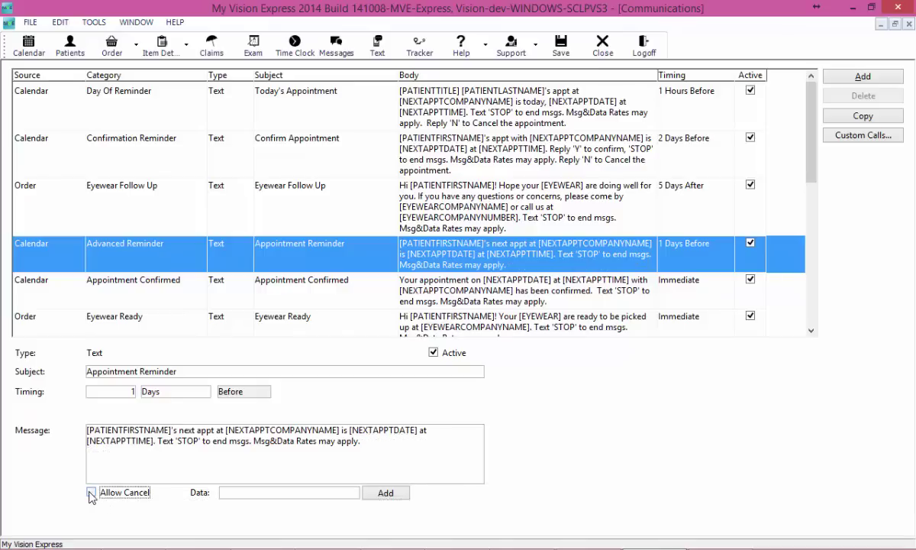
{"action": "double_click", "coordinate": [126, 392]}
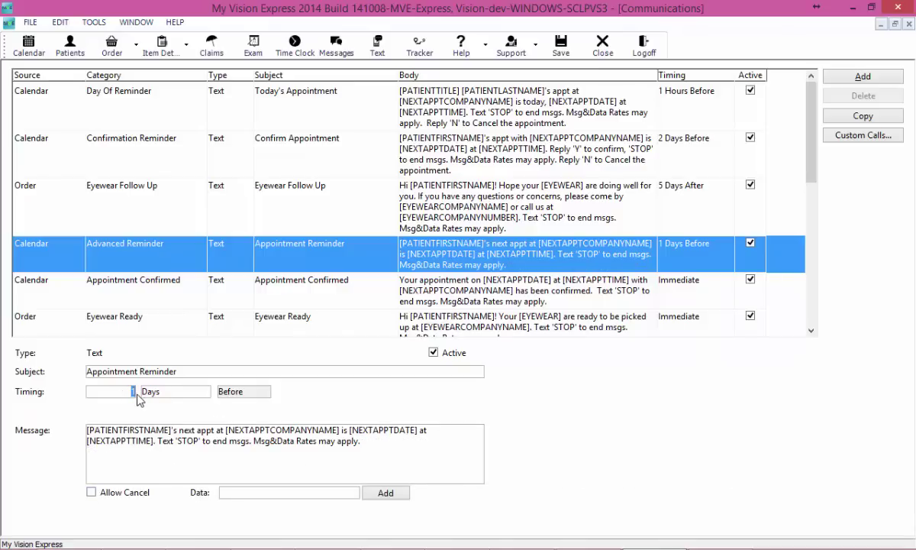
{"action": "type", "text": "4"}
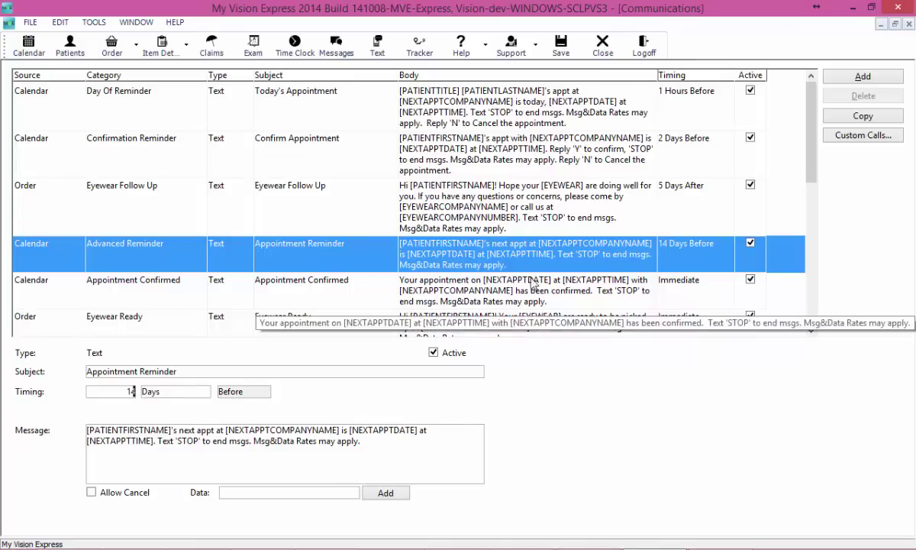
{"action": "left_click", "coordinate": [476, 288]}
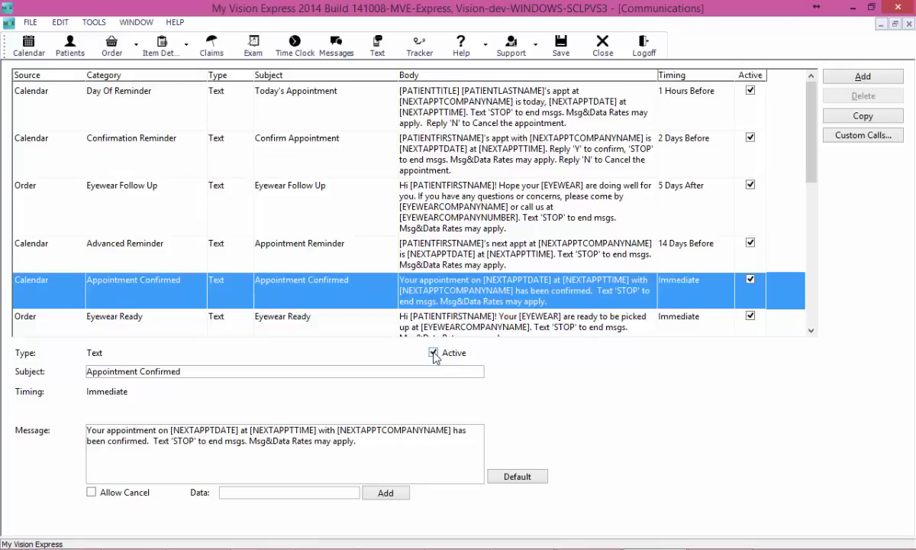
{"action": "left_click", "coordinate": [433, 354]}
{"action": "left_click", "coordinate": [433, 353]}
{"action": "left_click_drag", "start_coordinate": [808, 144], "coordinate": [808, 205]}
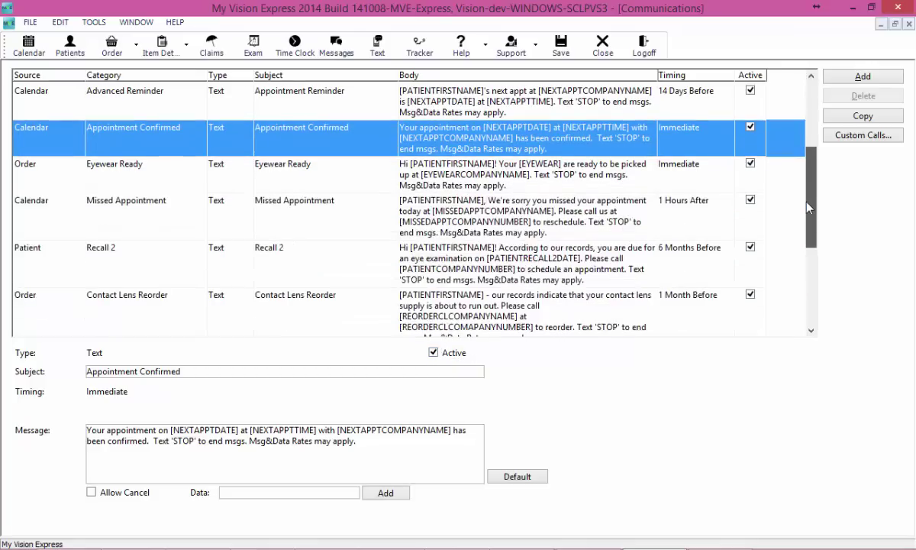
{"action": "left_click", "coordinate": [470, 177]}
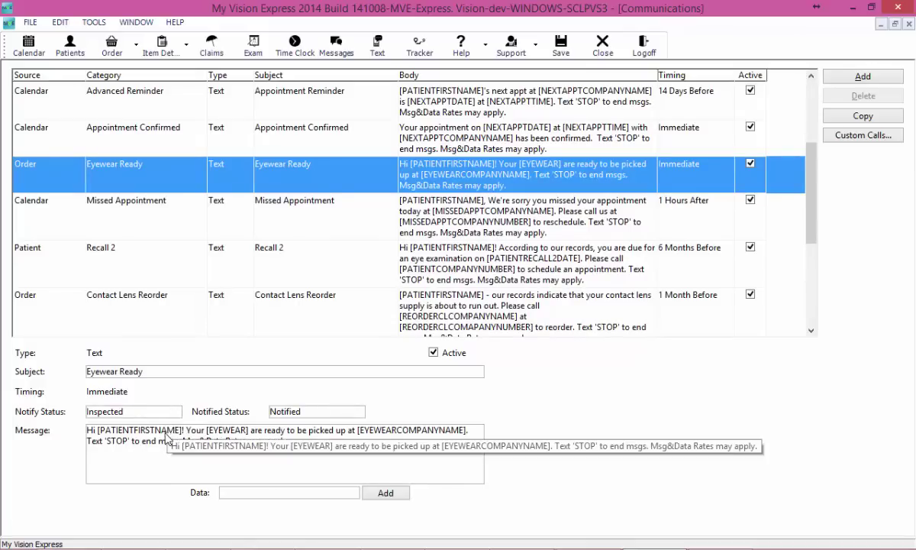
{"action": "left_click", "coordinate": [138, 441]}
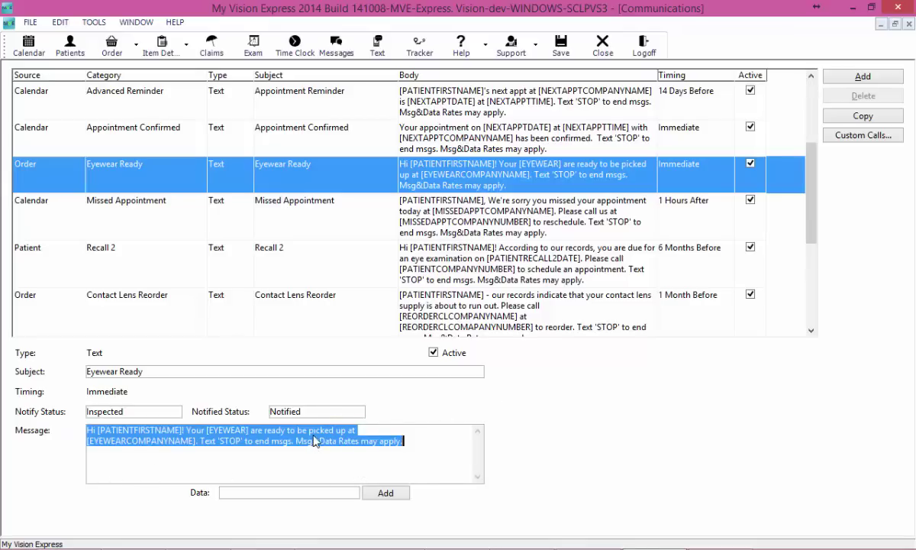
{"action": "left_click", "coordinate": [487, 218]}
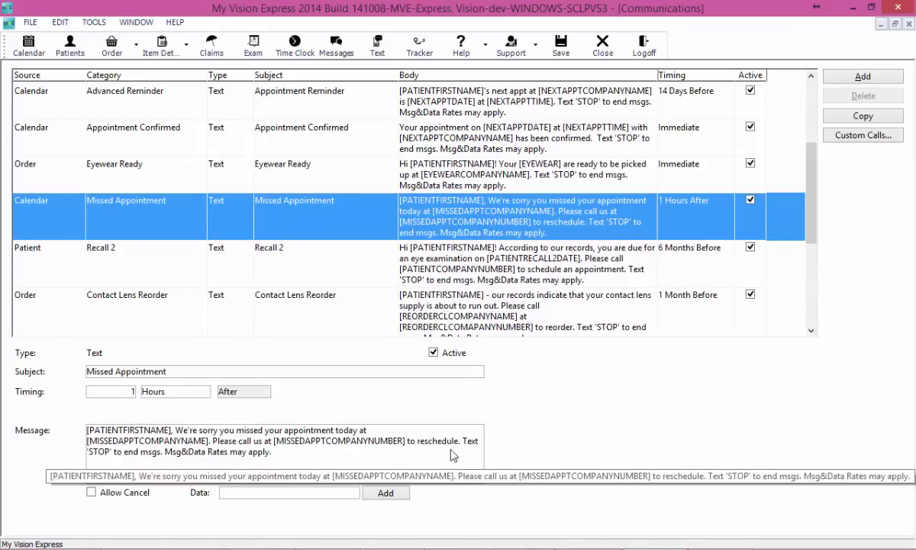
Step: Change the Recall 2 and Recall lead times from 6 to 2 Months Before
{"action": "left_click", "coordinate": [490, 262]}
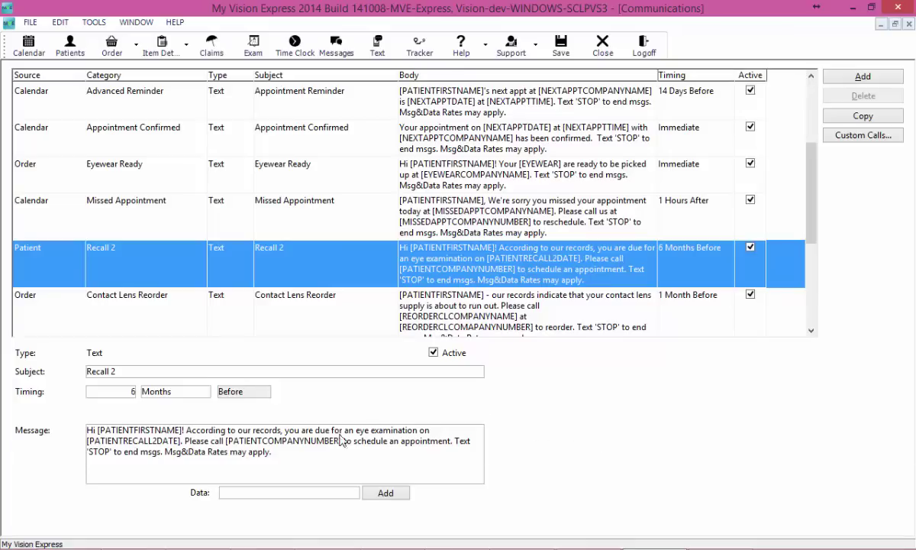
{"action": "double_click", "coordinate": [118, 399]}
{"action": "left_click", "coordinate": [415, 298]}
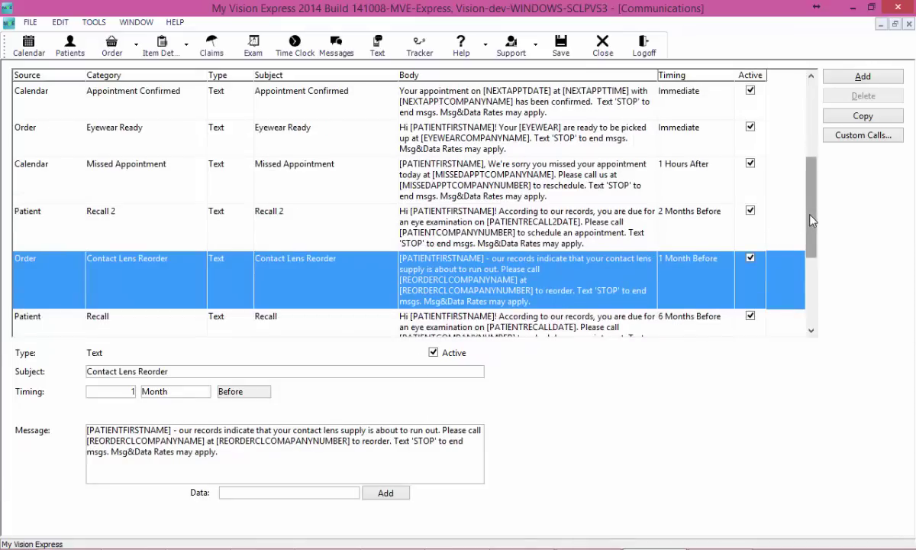
{"action": "scroll", "coordinate": [759, 200], "scroll_direction": "down", "scroll_amount": 1}
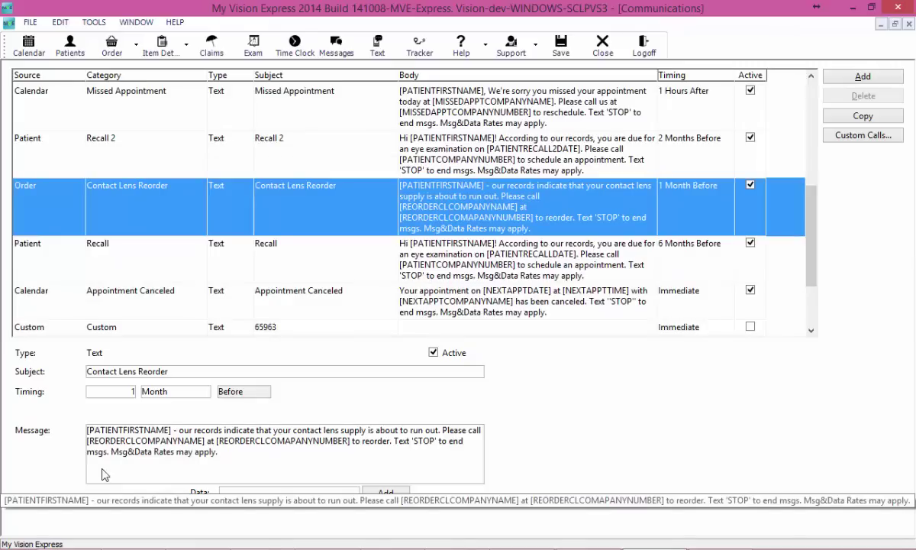
{"action": "left_click", "coordinate": [193, 264]}
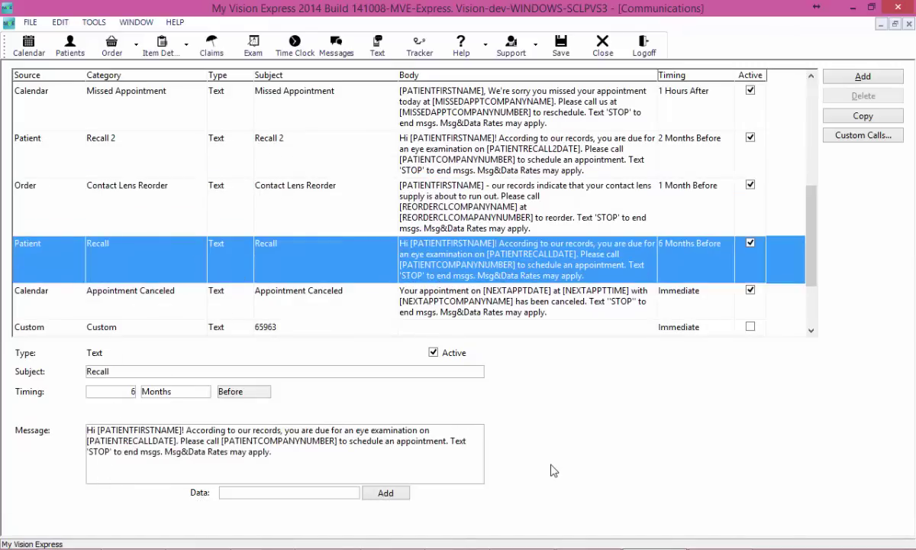
{"action": "double_click", "coordinate": [132, 391]}
{"action": "type", "text": "2"}
Step: Mark custom 65963 as a promotion: '[EYEWEARCOMPANYNAME] is having a sale on all progressives' through year-end
{"action": "left_click", "coordinate": [452, 288]}
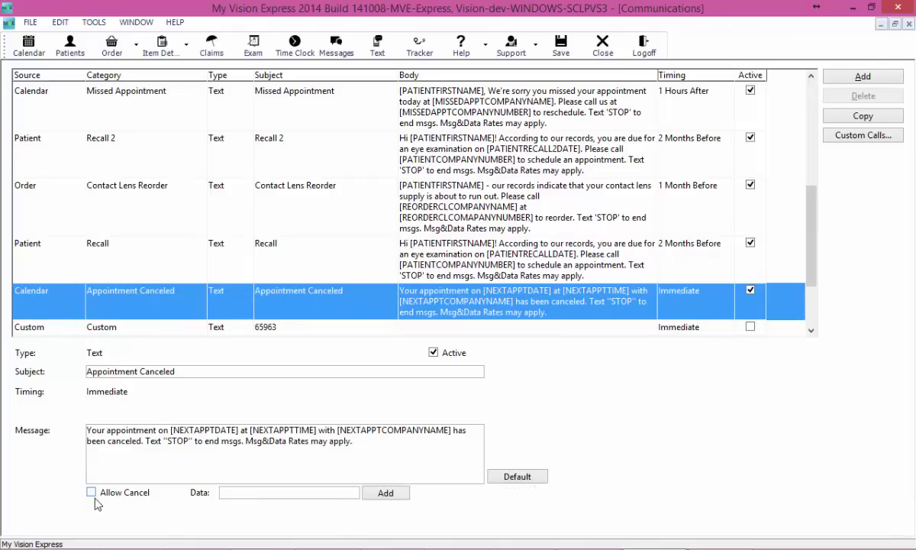
{"action": "left_click", "coordinate": [309, 330]}
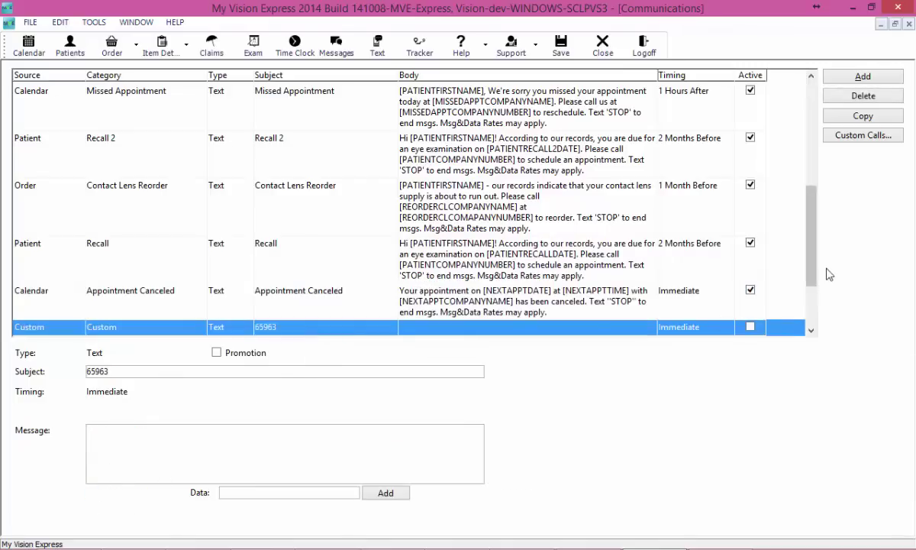
{"action": "scroll", "coordinate": [819, 294], "scroll_direction": "down", "scroll_amount": 1}
{"action": "scroll", "coordinate": [817, 294], "scroll_direction": "down", "scroll_amount": 1}
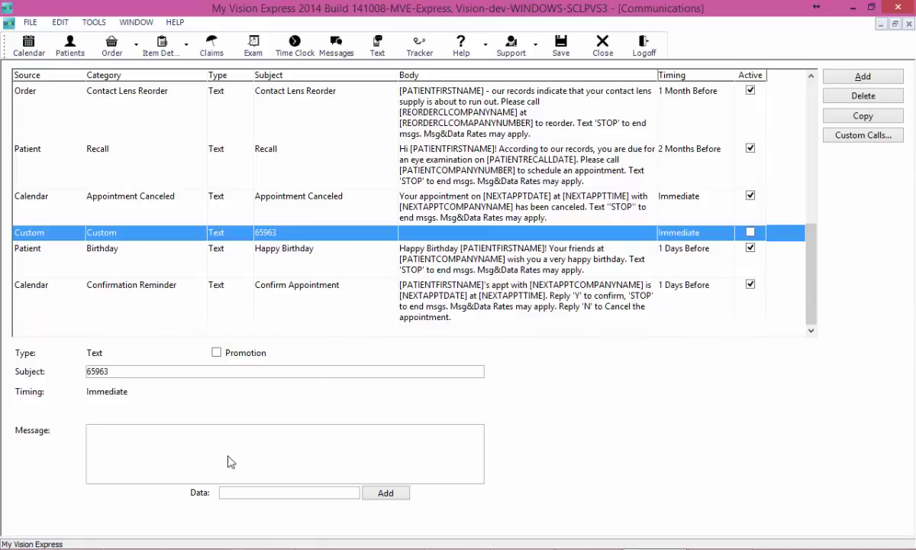
{"action": "left_click", "coordinate": [217, 354]}
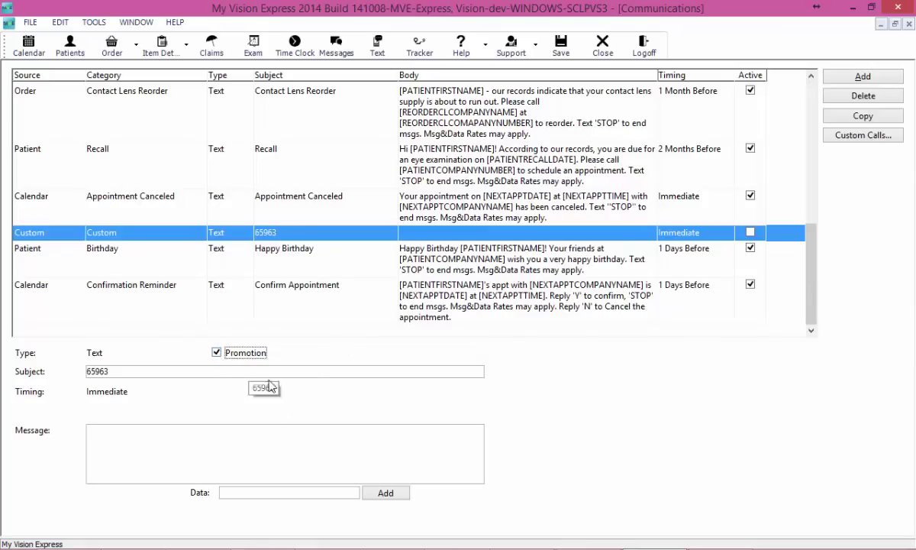
{"action": "left_click", "coordinate": [249, 461]}
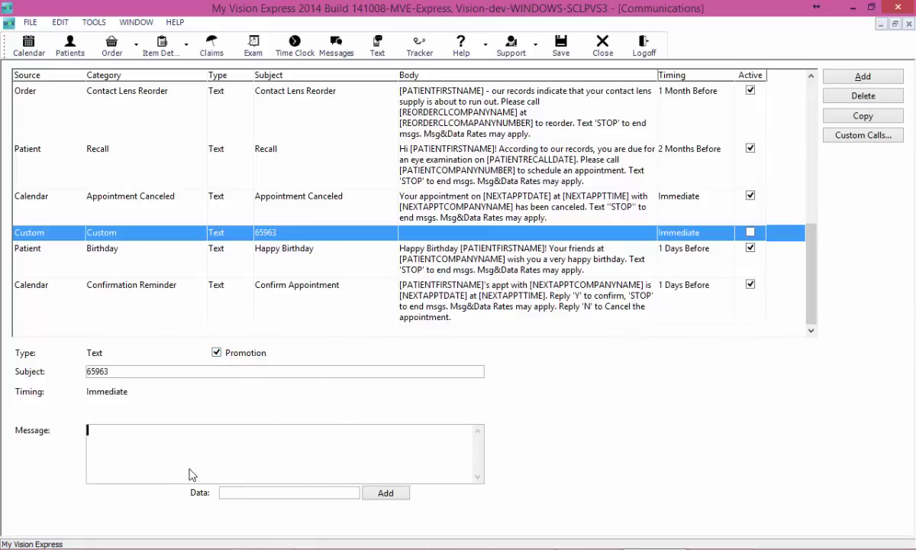
{"action": "left_click", "coordinate": [317, 495]}
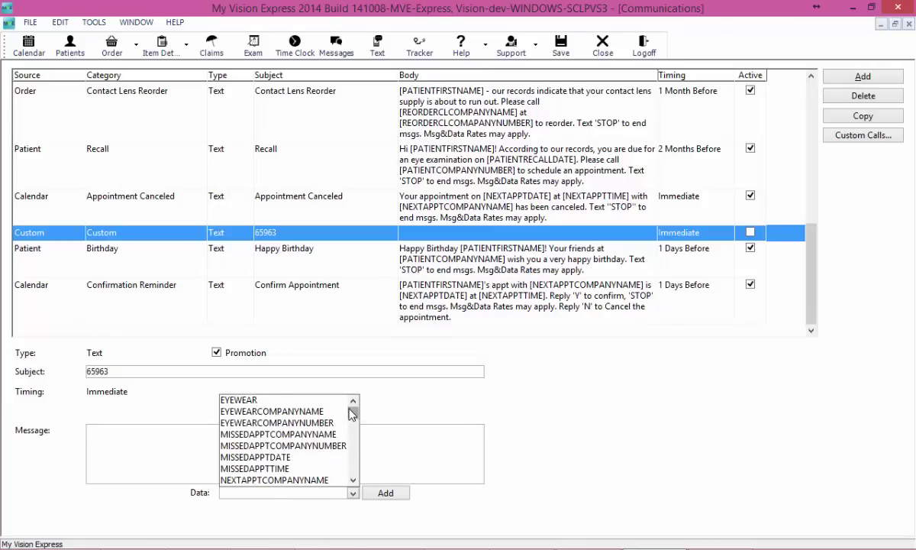
{"action": "left_click", "coordinate": [296, 416]}
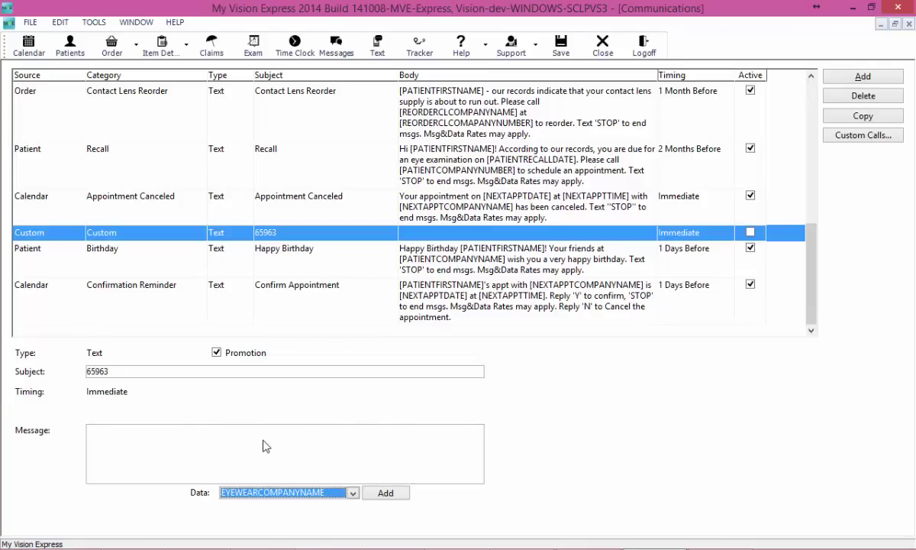
{"action": "left_click", "coordinate": [385, 494]}
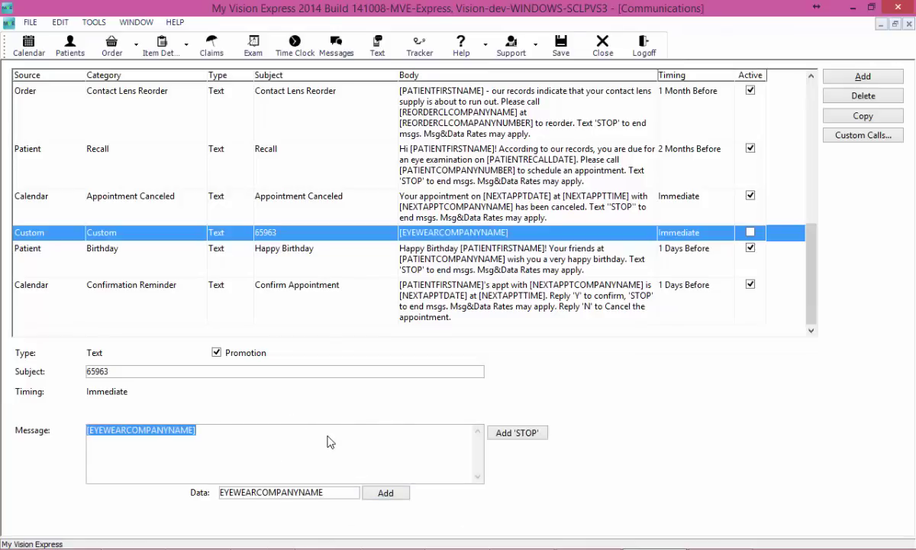
{"action": "left_click", "coordinate": [330, 442]}
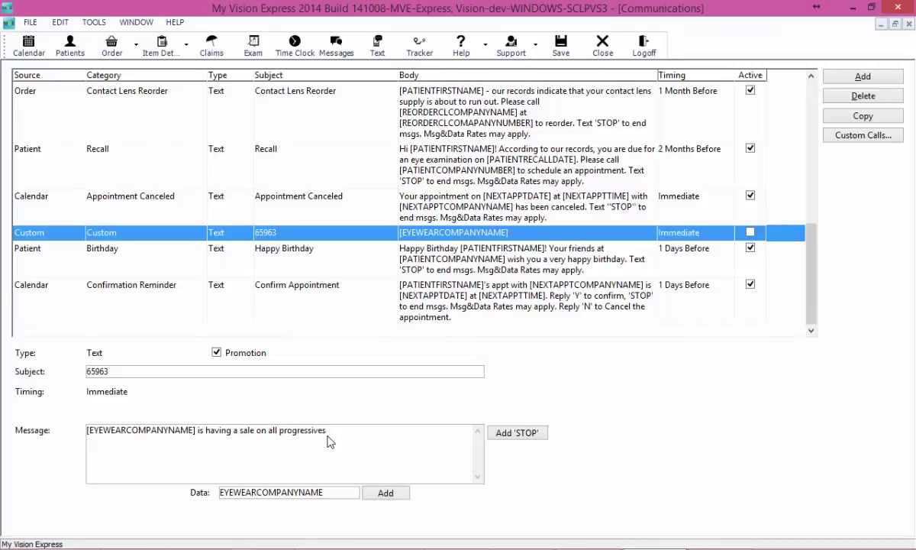
{"action": "type", "text": "is having a sale on all progressives through the end of the year! Call us at"}
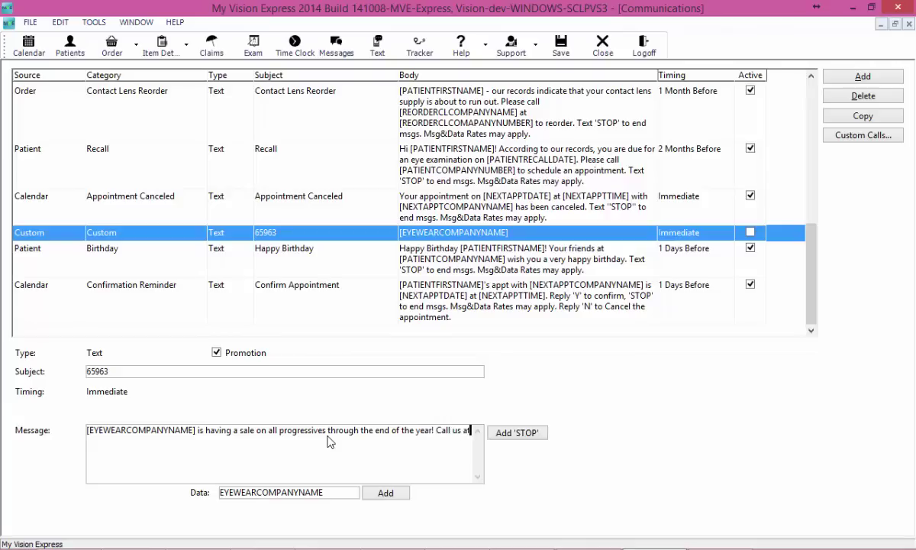
Step: Add the MISSEDAPPTCOMPANYNUMBER field, 'for more information', and the STOP opt-out line
{"action": "left_click", "coordinate": [303, 492]}
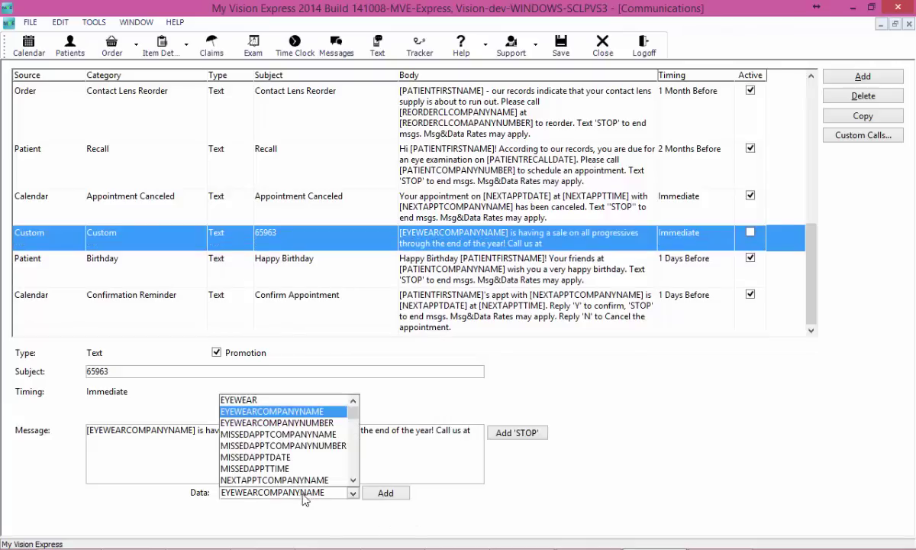
{"action": "left_click", "coordinate": [329, 446]}
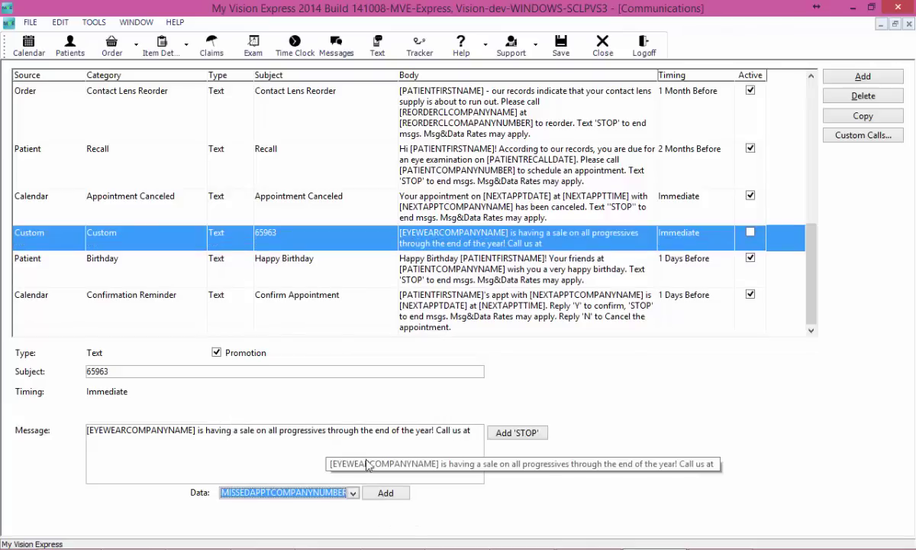
{"action": "left_click", "coordinate": [393, 492]}
{"action": "left_click", "coordinate": [336, 454]}
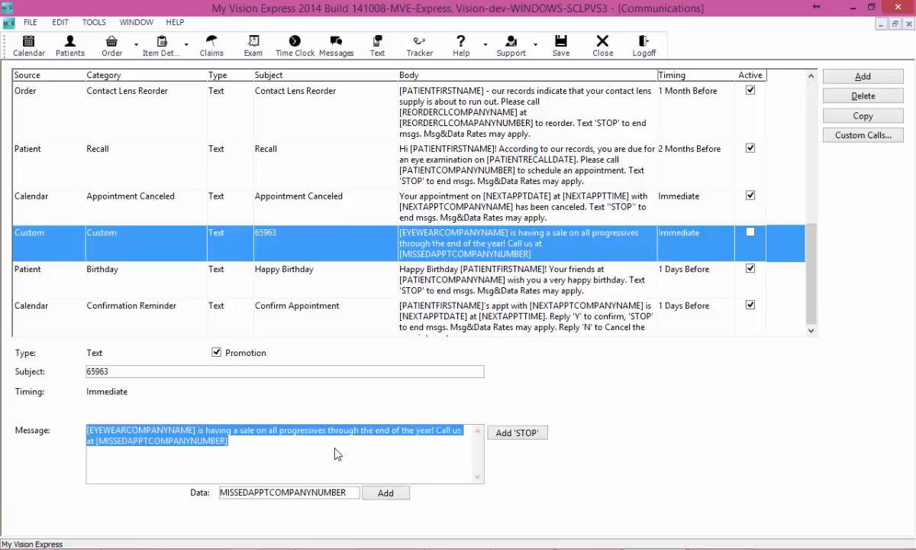
{"action": "left_click", "coordinate": [336, 454]}
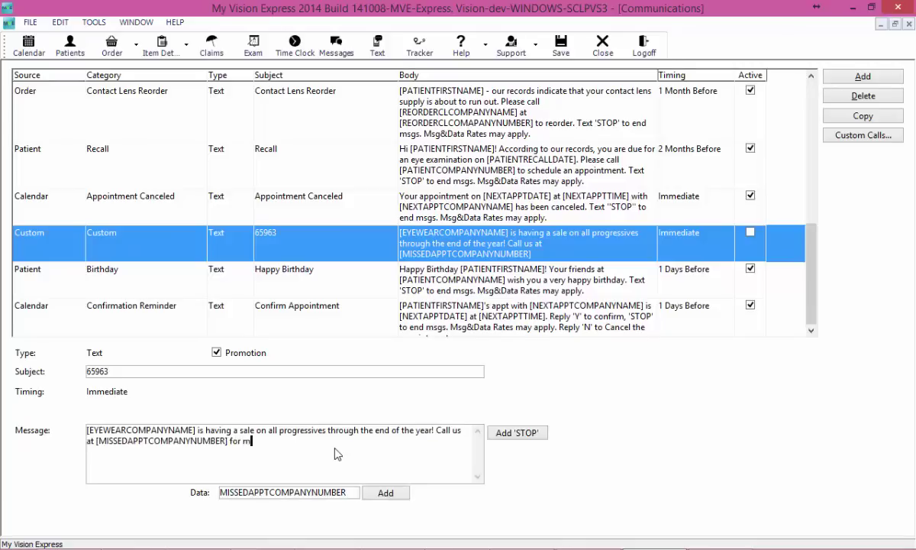
{"action": "type", "text": "for more information!"}
{"action": "left_click", "coordinate": [517, 433]}
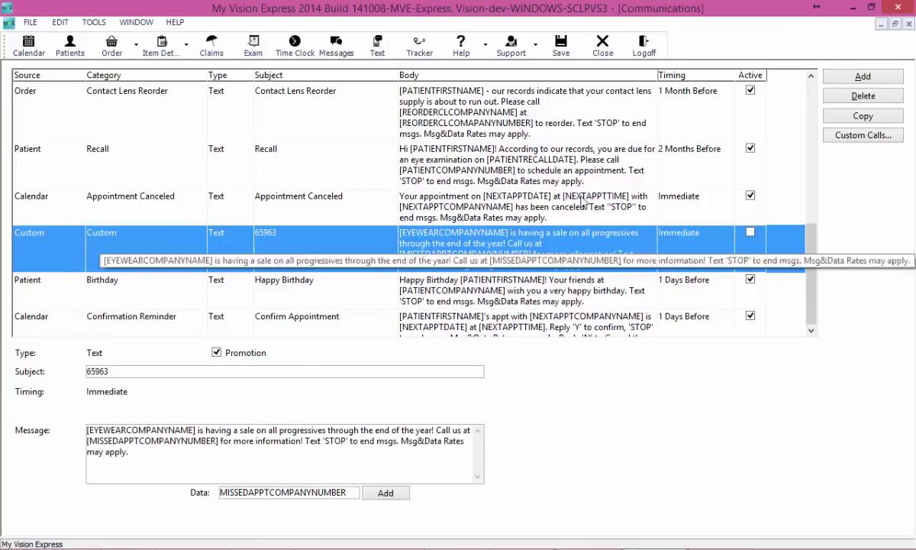
Step: Copy the promotion with 'progressives' changed to 'kids' frames', then bring up the Happy Birthday template
{"action": "left_click", "coordinate": [863, 117]}
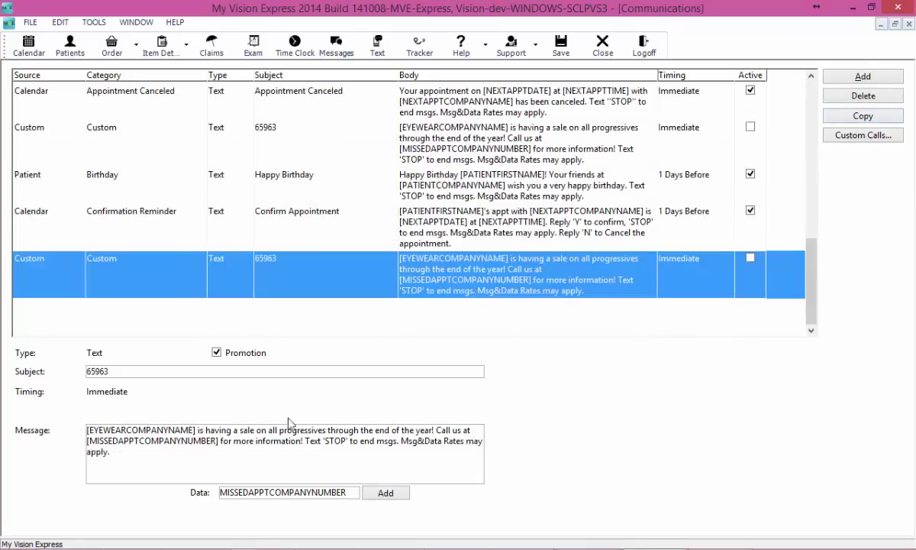
{"action": "left_click", "coordinate": [252, 436]}
{"action": "left_click", "coordinate": [280, 432]}
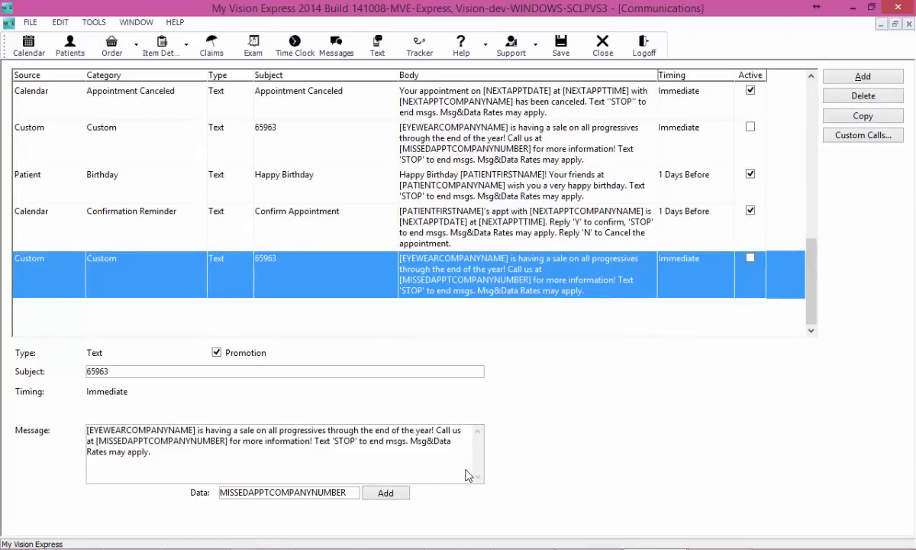
{"action": "key", "text": "shift+Right"}
{"action": "key", "text": "shift+Right"}
{"action": "key", "text": "shift+Right"}
{"action": "key", "text": "shift+Right"}
{"action": "key", "text": "shift+Right"}
{"action": "key", "text": "shift+Right"}
{"action": "key", "text": "shift+Right"}
{"action": "key", "text": "shift+Right"}
{"action": "key", "text": "shift+Right"}
{"action": "key", "text": "shift+Right"}
{"action": "key", "text": "shift+Right"}
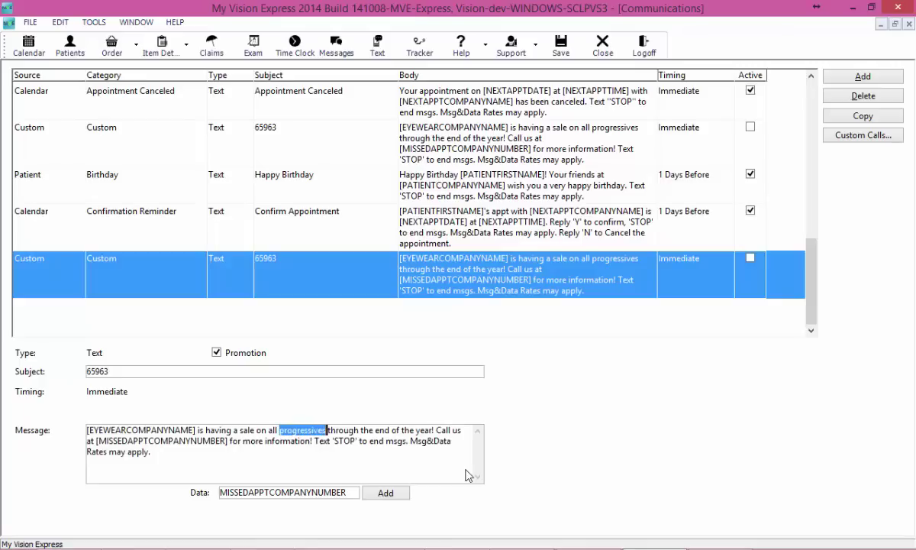
{"action": "type", "text": "kids' f"}
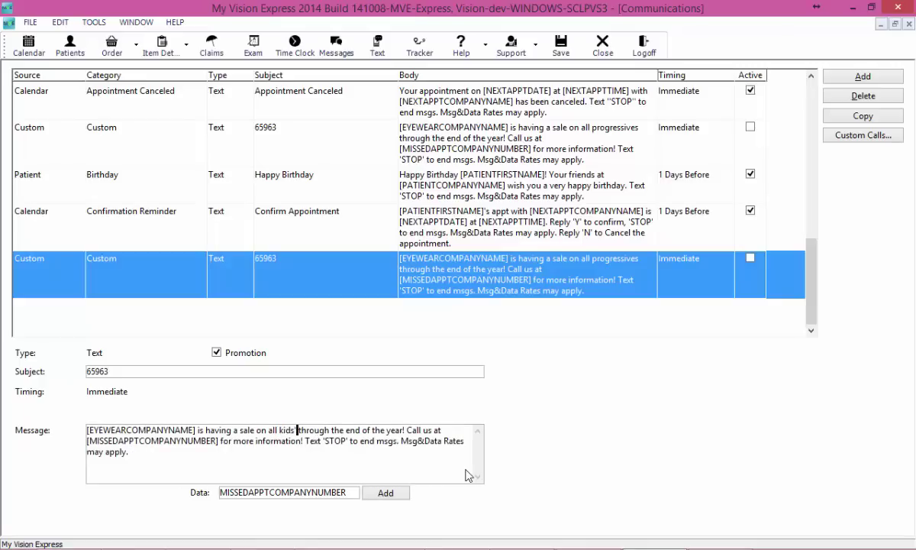
{"action": "type", "text": "rames"}
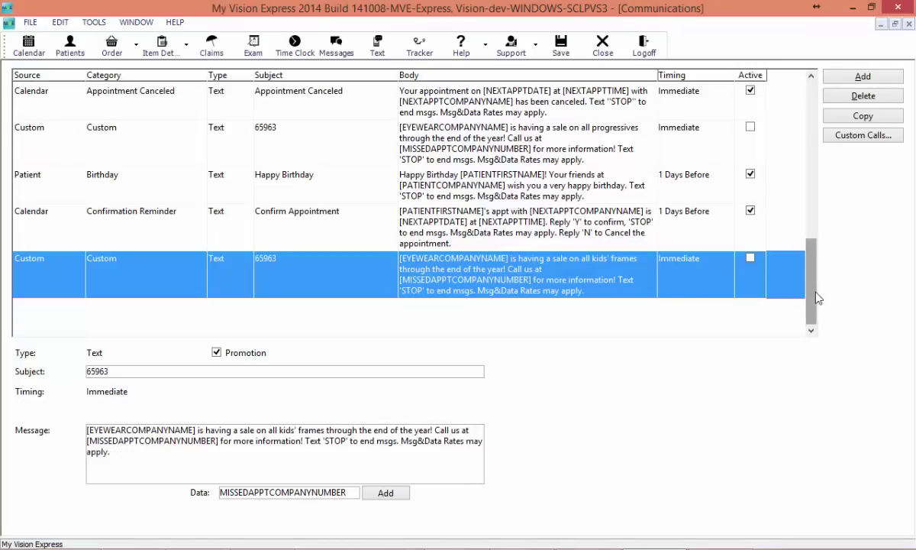
{"action": "scroll", "coordinate": [816, 297], "scroll_direction": "up", "scroll_amount": 1}
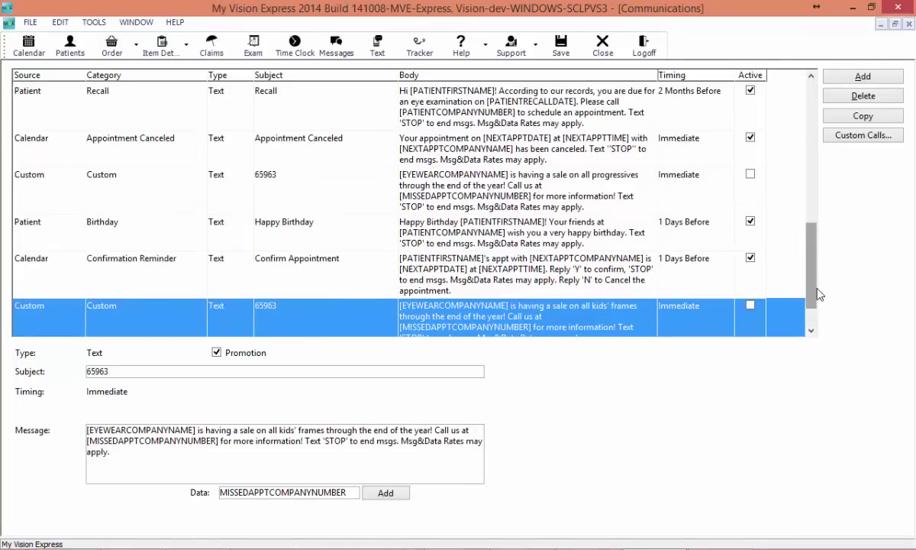
{"action": "left_click", "coordinate": [495, 244]}
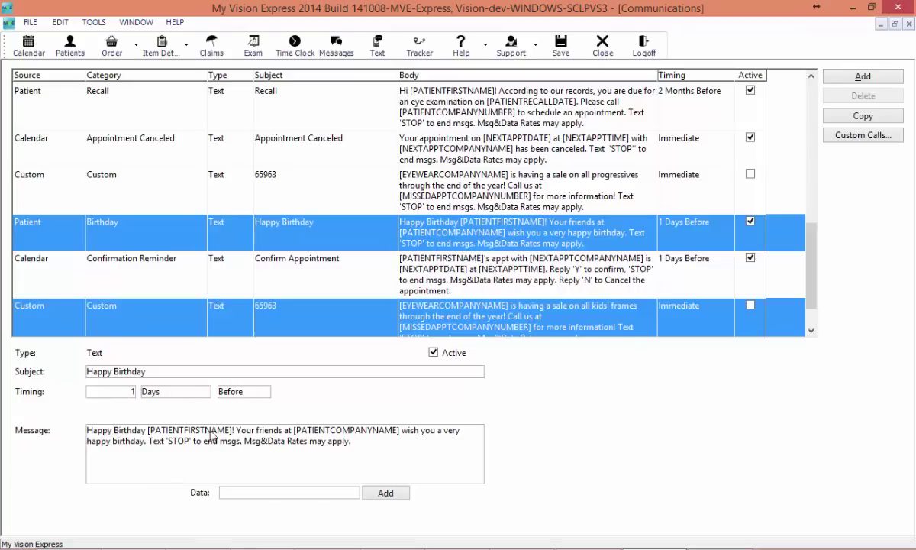
Step: Delete the 1 Days Before Confirm Appointment reminder text template from the Communications list
{"action": "left_click", "coordinate": [150, 447]}
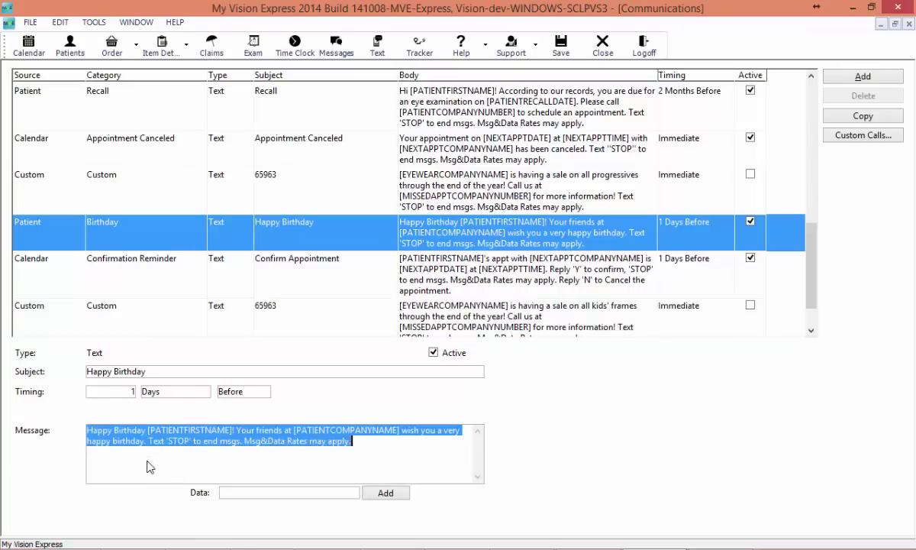
{"action": "left_click", "coordinate": [320, 274]}
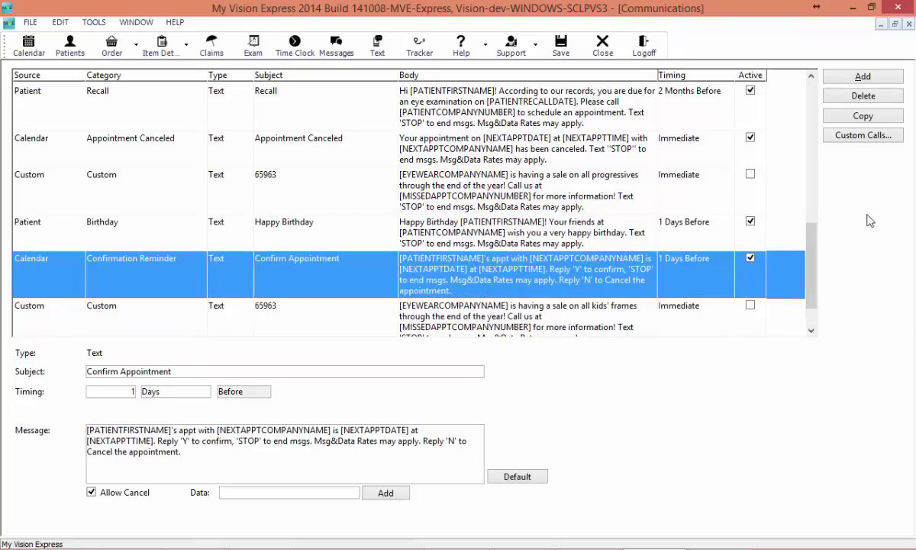
{"action": "left_click", "coordinate": [898, 103]}
{"action": "left_click", "coordinate": [429, 234]}
{"action": "left_click", "coordinate": [122, 155]}
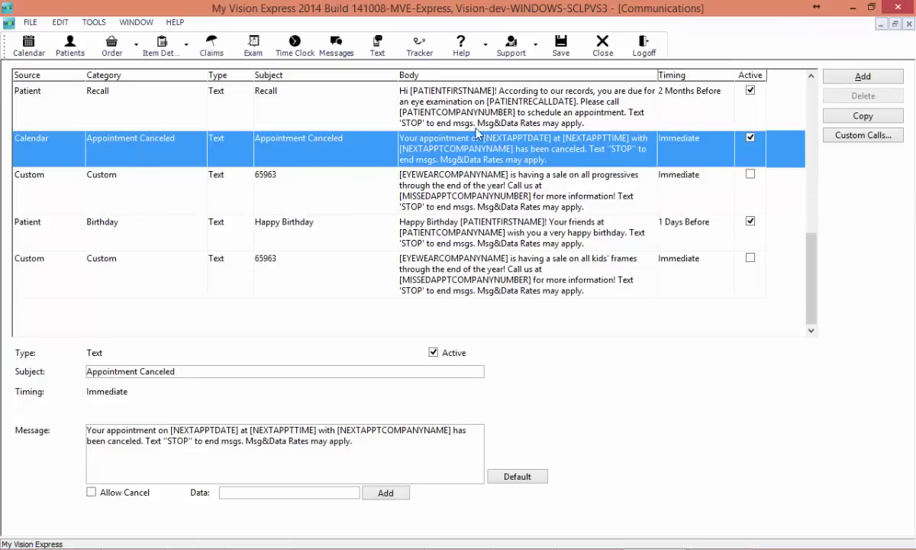
Step: Filter the communications list to show only Voice templates
{"action": "right_click", "coordinate": [369, 161]}
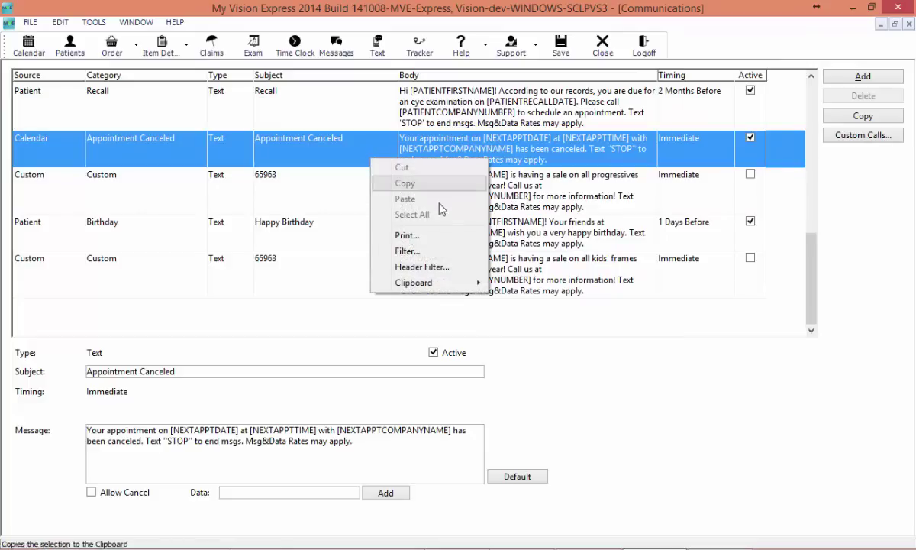
{"action": "left_click", "coordinate": [405, 236]}
{"action": "left_click", "coordinate": [504, 239]}
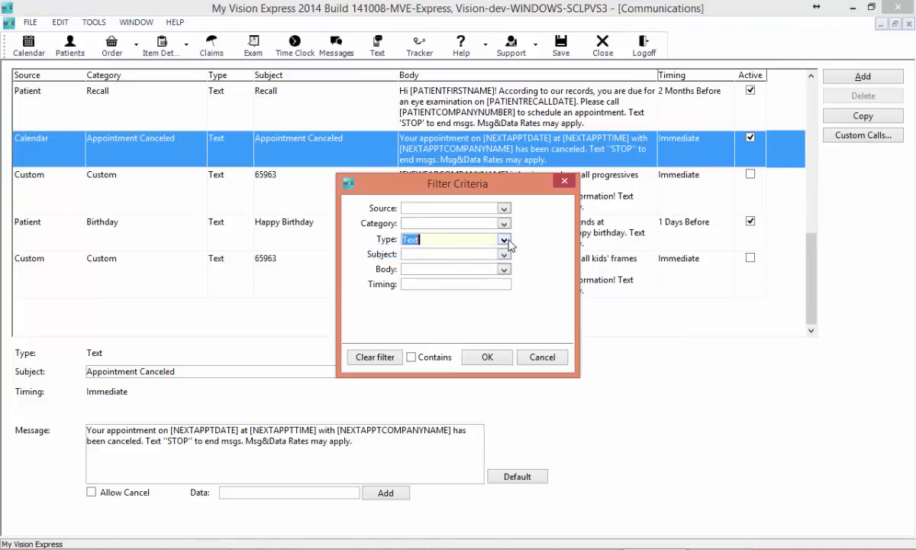
{"action": "left_click", "coordinate": [438, 279]}
{"action": "left_click", "coordinate": [477, 356]}
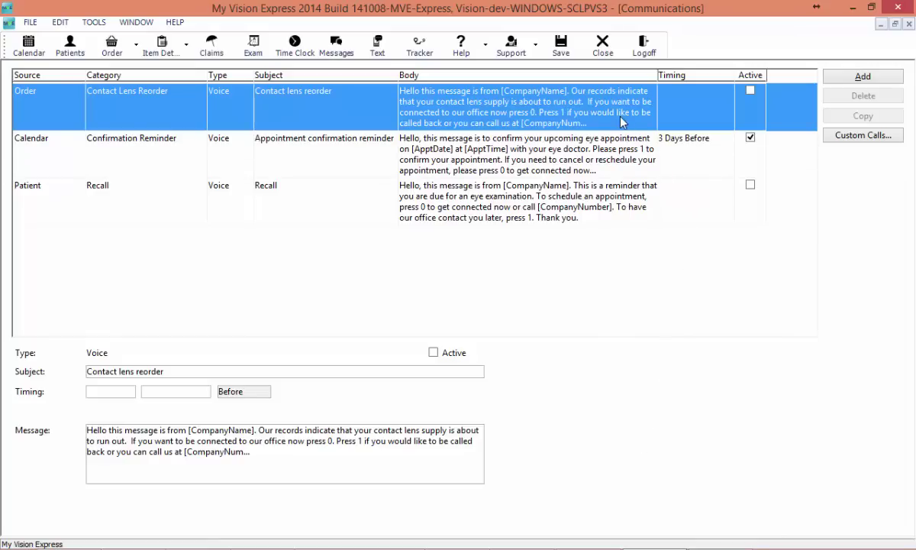
Step: Time the Contact Lens Reorder voice call 1 Months Before and activate it
{"action": "left_click", "coordinate": [131, 391]}
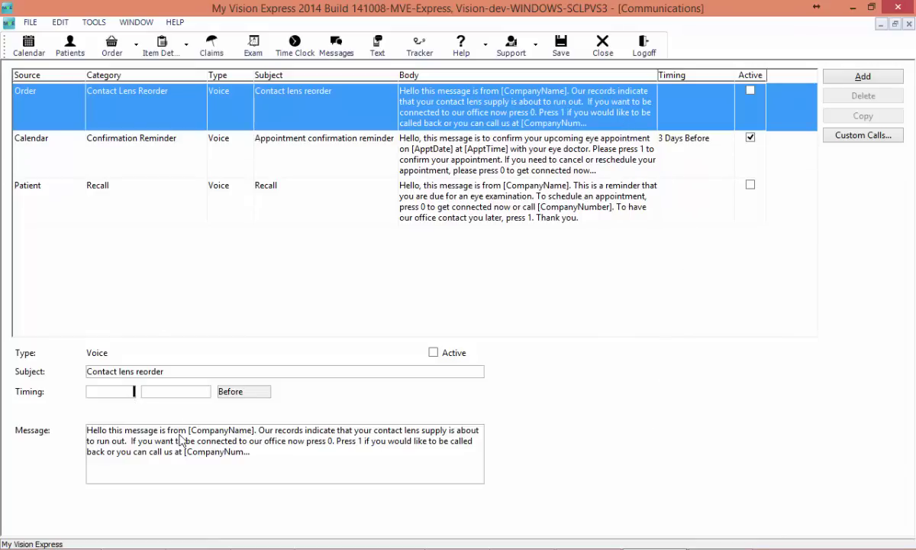
{"action": "left_click", "coordinate": [202, 391]}
{"action": "left_click", "coordinate": [176, 441]}
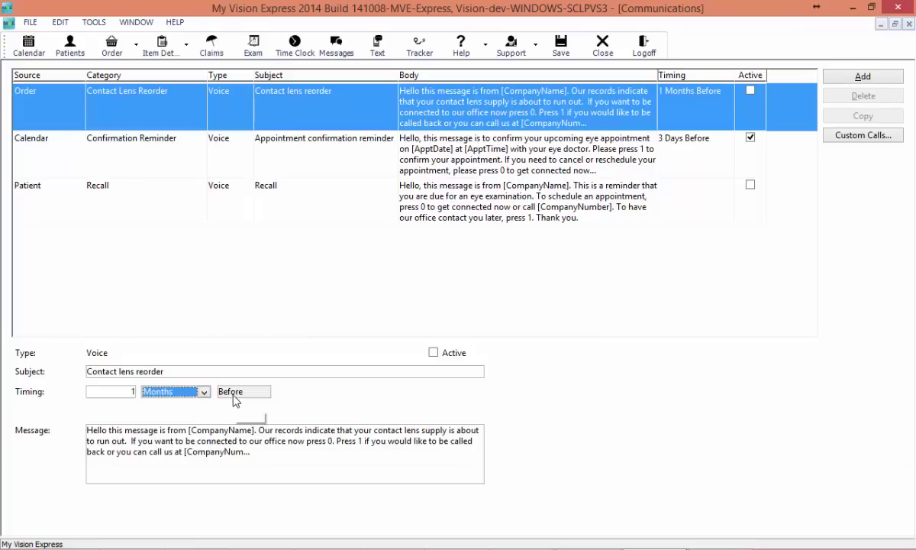
{"action": "left_click", "coordinate": [433, 353]}
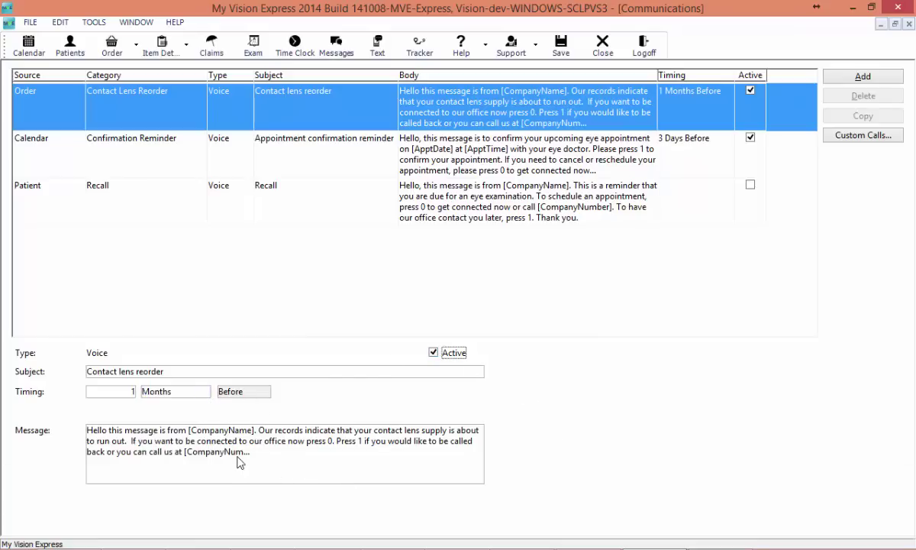
Step: Adjust the voice Confirmation Reminder's call window end and the patient-cancel option
{"action": "left_click", "coordinate": [492, 143]}
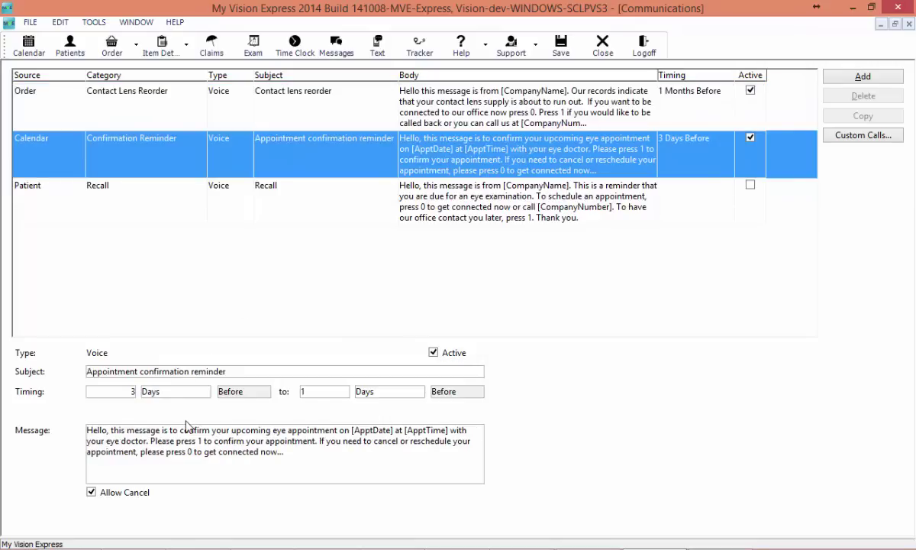
{"action": "key", "text": "Tab"}
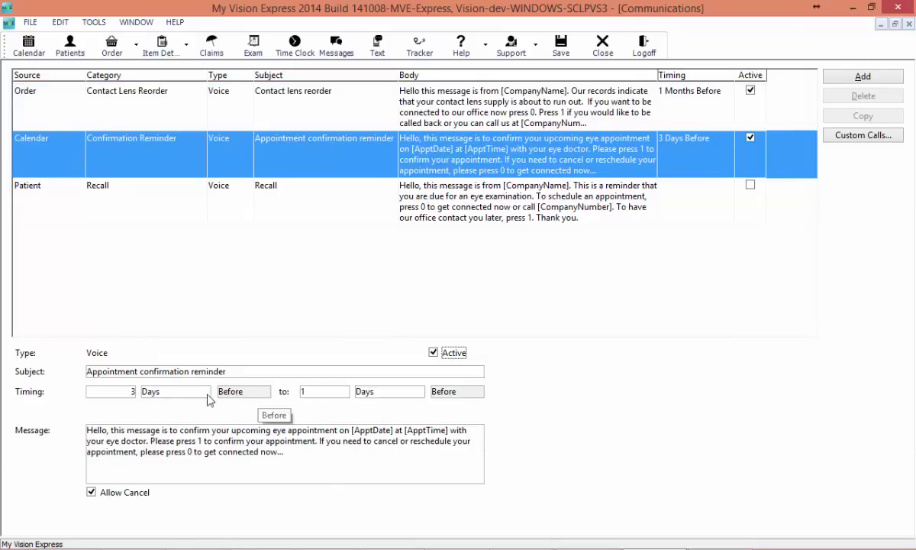
{"action": "left_click", "coordinate": [303, 391]}
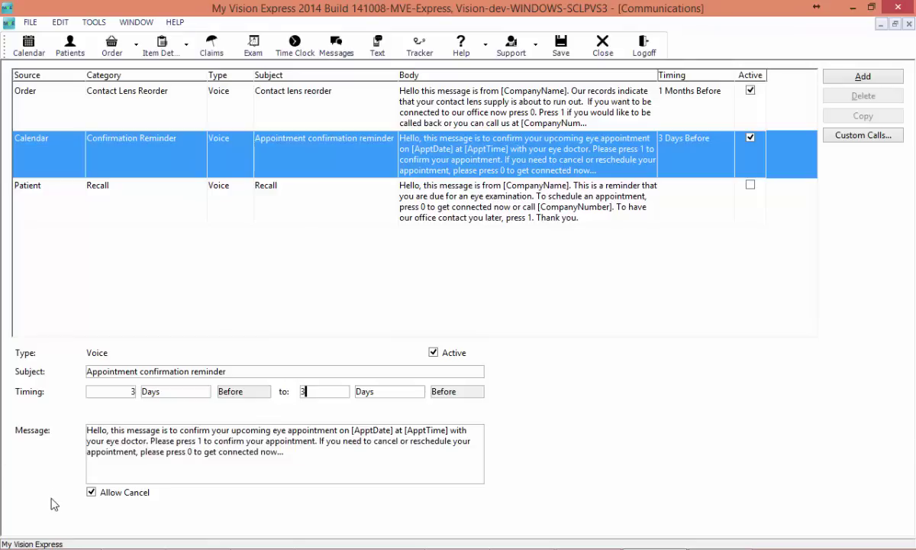
{"action": "left_click", "coordinate": [106, 496]}
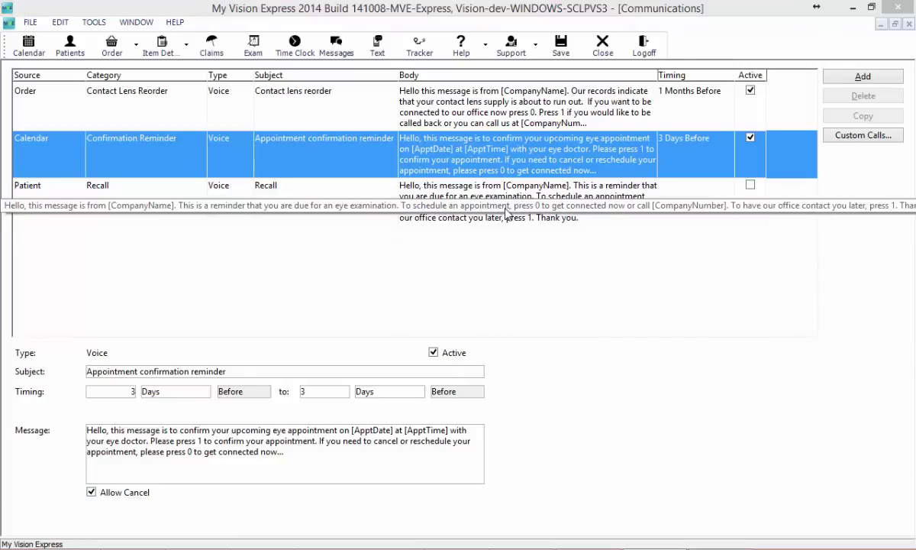
Step: Time the Recall voice call 2 Months Before and make it active
{"action": "left_click", "coordinate": [476, 203]}
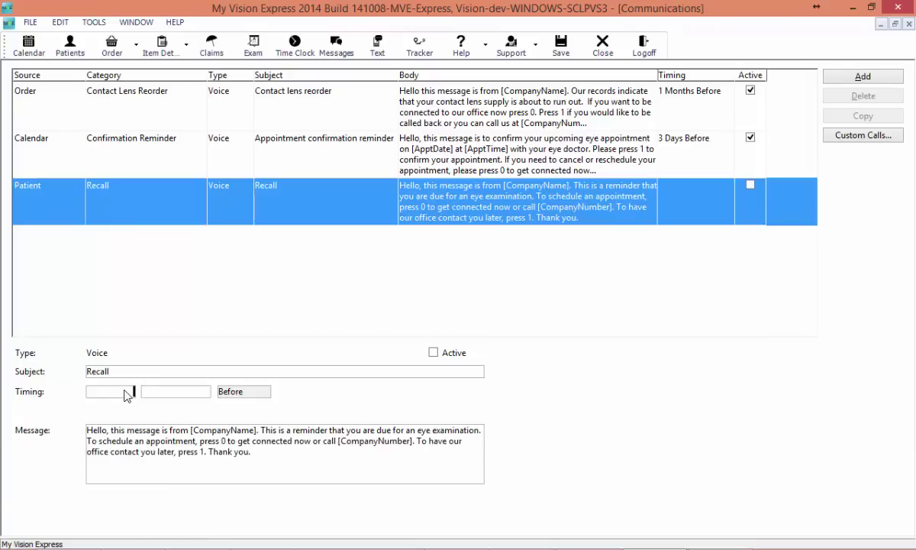
{"action": "left_click", "coordinate": [176, 391]}
{"action": "left_click", "coordinate": [186, 438]}
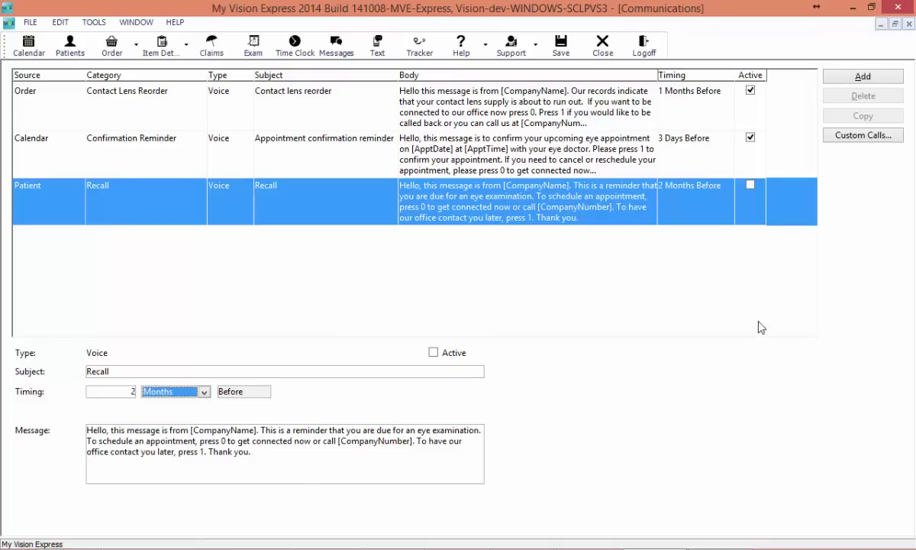
{"action": "left_click", "coordinate": [433, 352]}
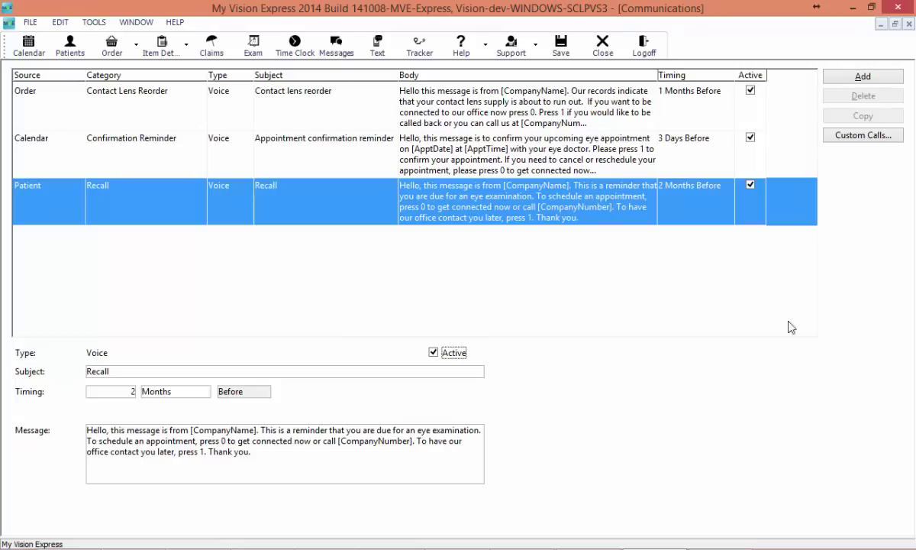
Step: Upload recallmachine.mp3 as the custom call recording in the portal
{"action": "left_click", "coordinate": [867, 138]}
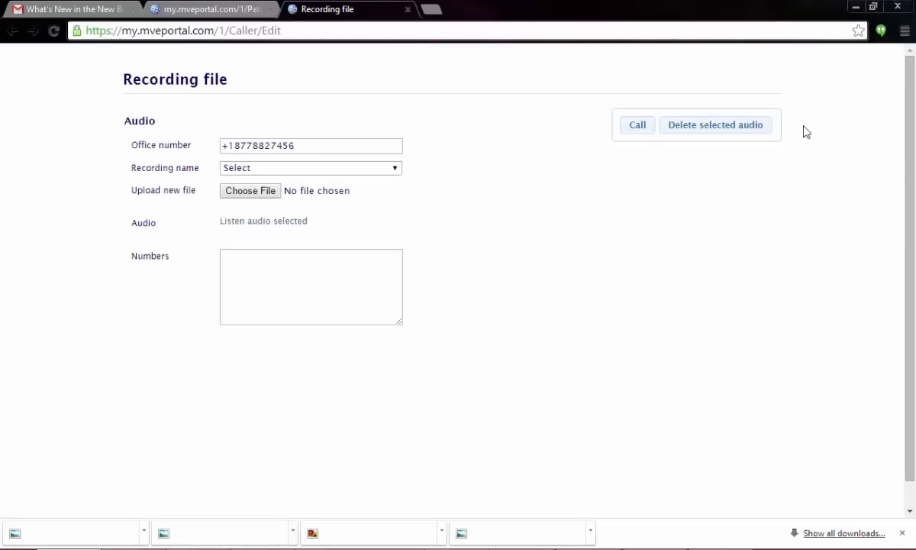
{"action": "left_click", "coordinate": [319, 175]}
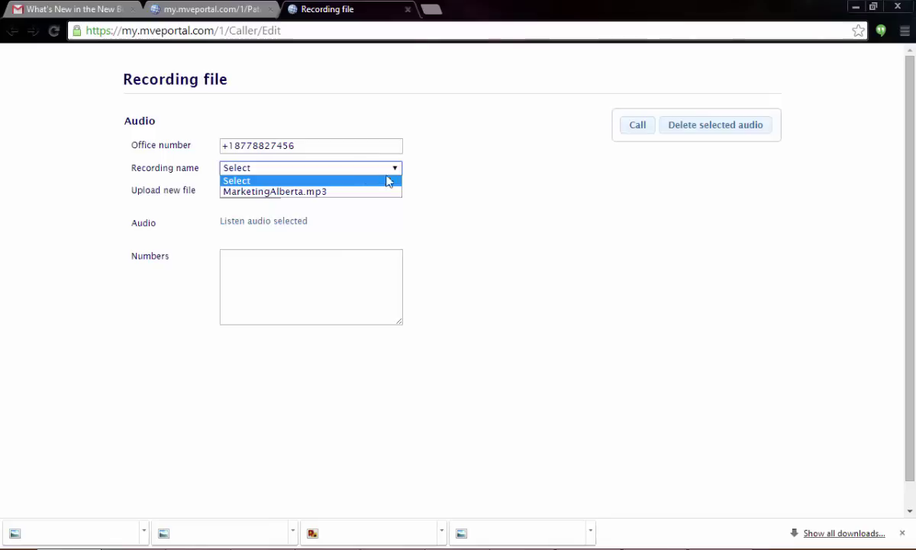
{"action": "left_click", "coordinate": [474, 189]}
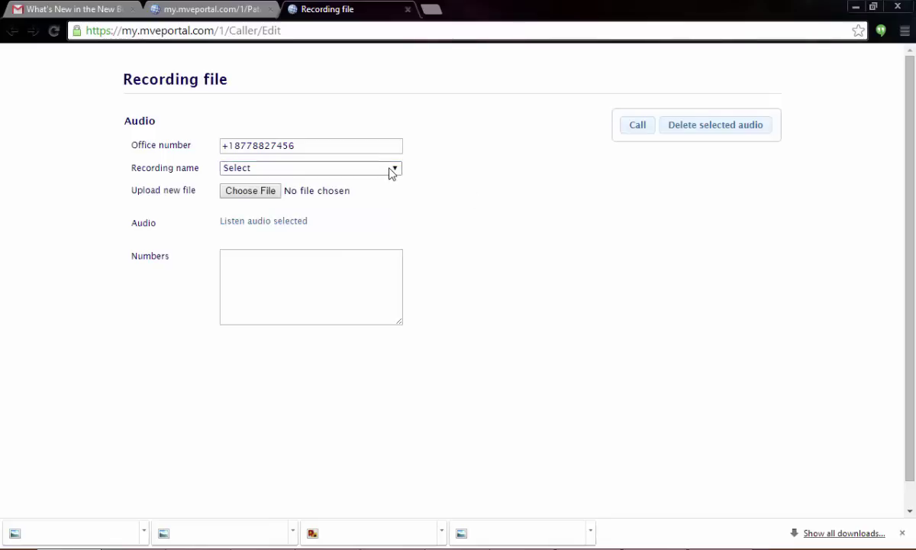
{"action": "left_click", "coordinate": [250, 191]}
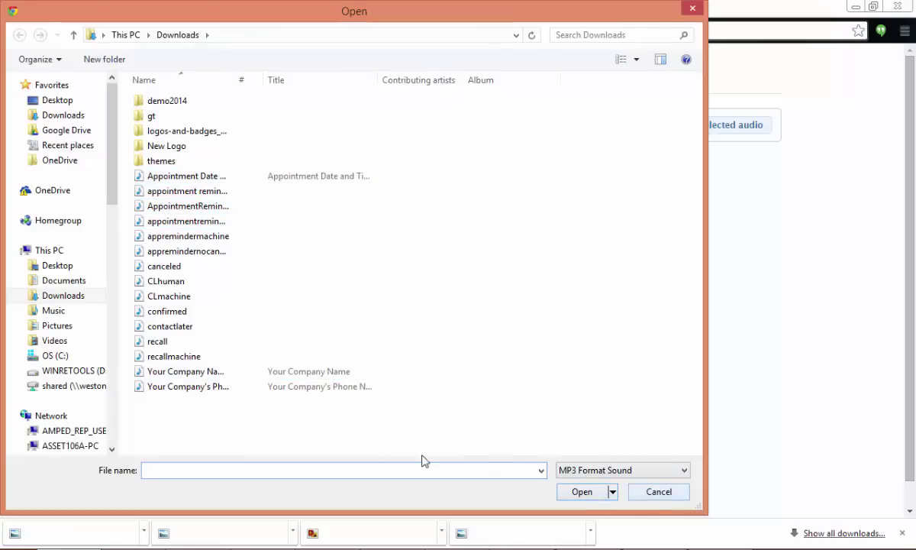
{"action": "left_click", "coordinate": [246, 357]}
{"action": "left_click", "coordinate": [585, 492]}
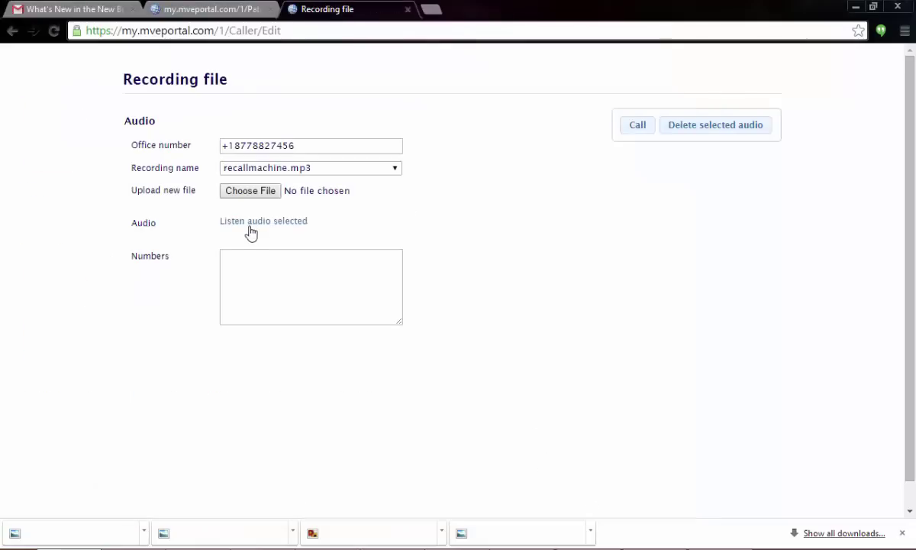
Step: Enter the list of phone numbers to call, then save the templates in My Vision Express
{"action": "left_click", "coordinate": [233, 275]}
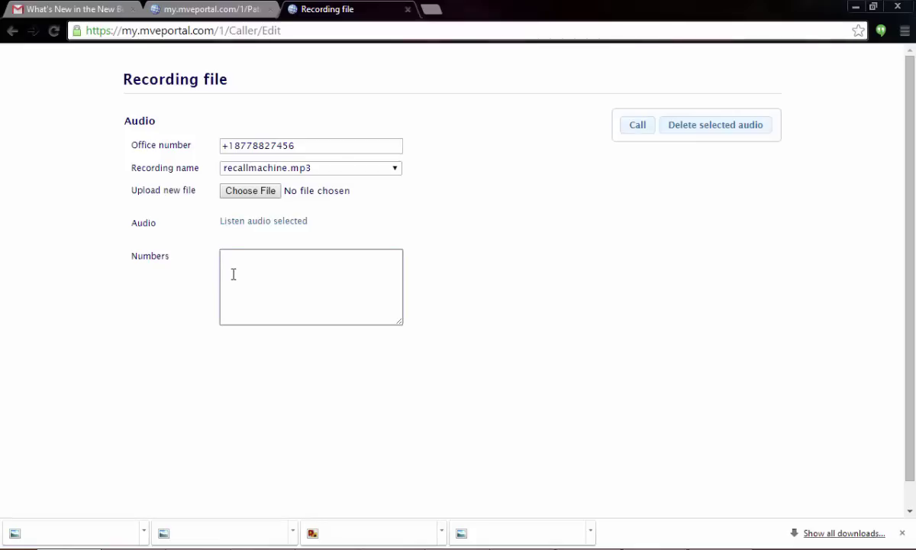
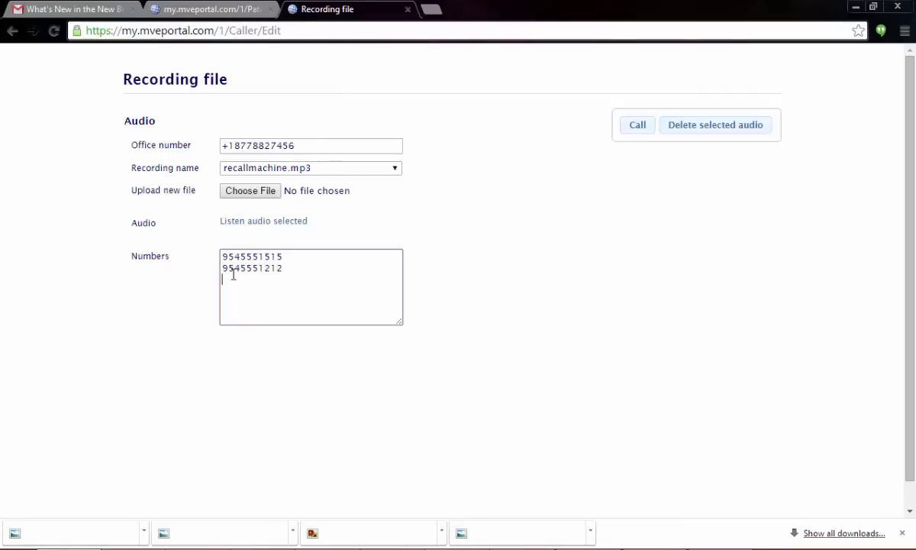
{"action": "key", "text": "ctrl+a"}
{"action": "key", "text": "ctrl+c"}
{"action": "key", "text": "Right"}
{"action": "key", "text": "ctrl+v"}
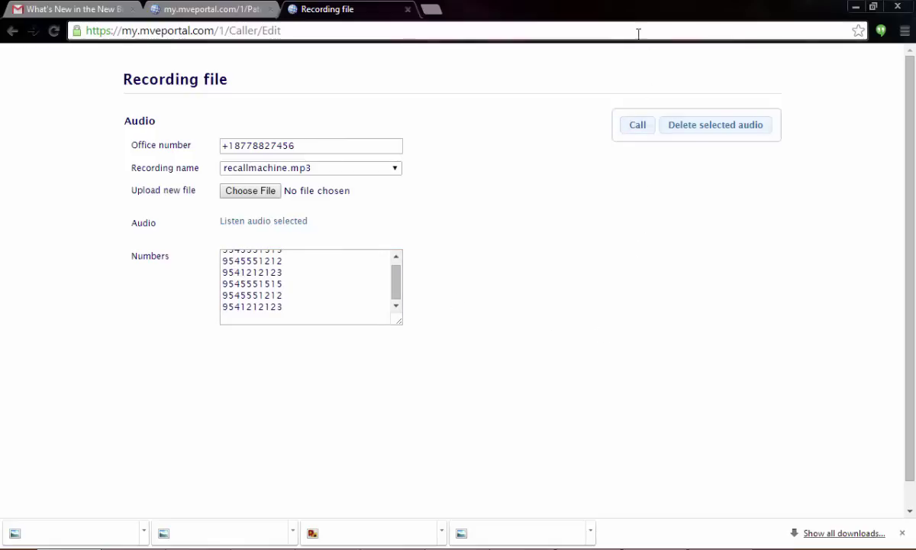
{"action": "left_click", "coordinate": [649, 538]}
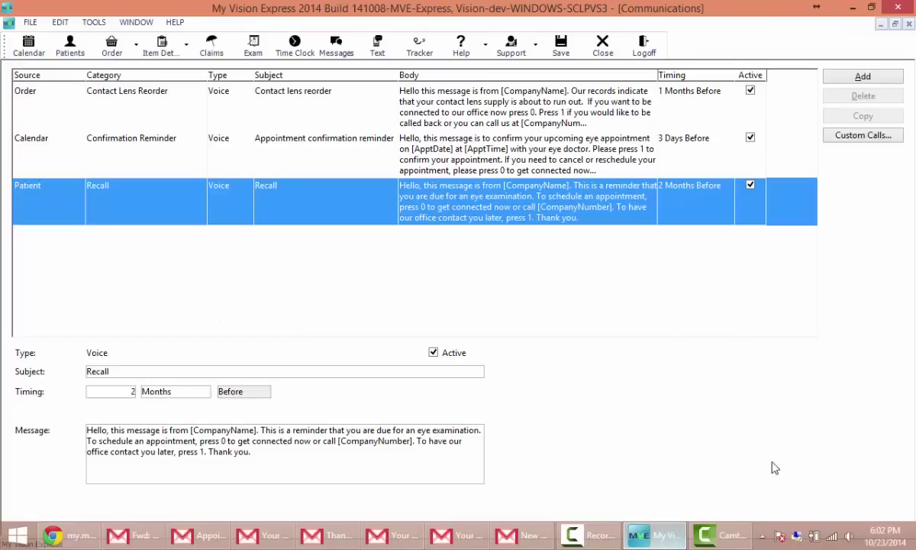
{"action": "left_click", "coordinate": [563, 49]}
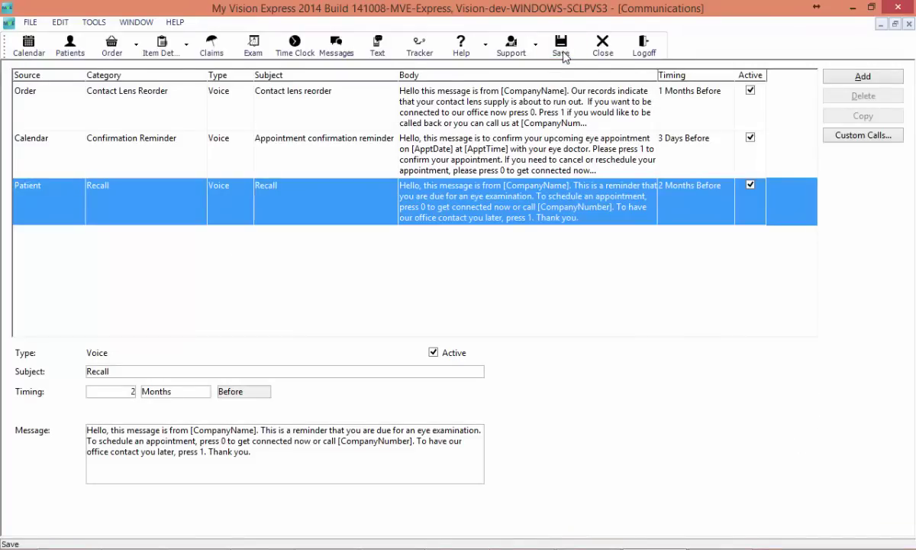
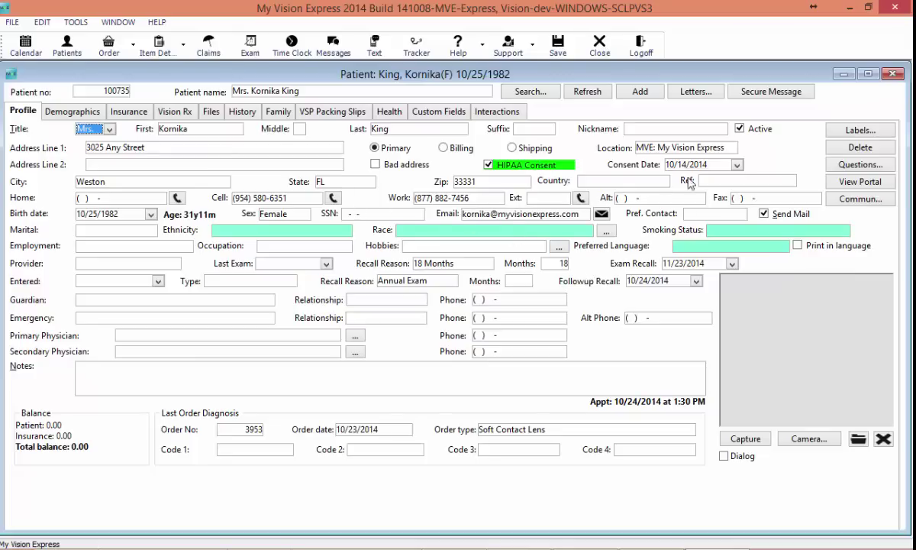
Step: Allow text messages for every category in the patient's communication preferences
{"action": "left_click", "coordinate": [858, 198]}
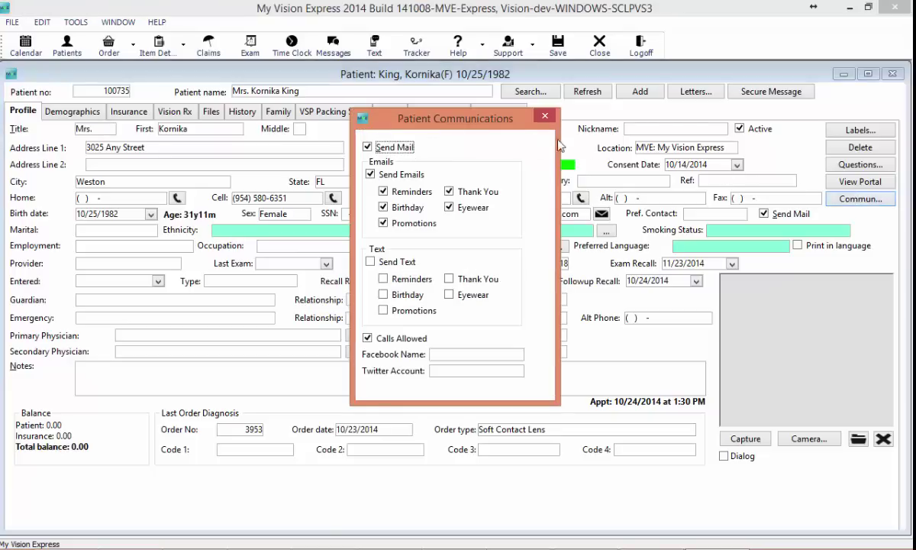
{"action": "left_click_drag", "start_coordinate": [412, 118], "coordinate": [449, 119]}
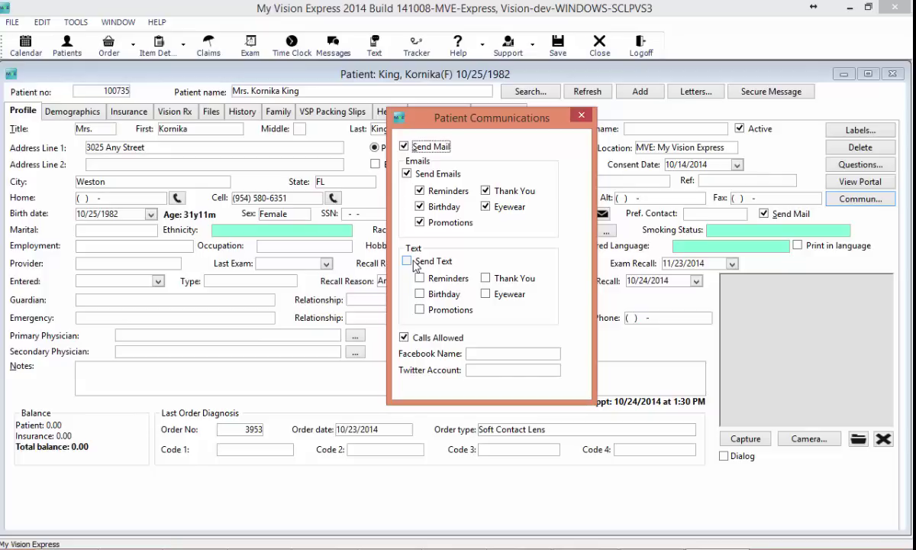
{"action": "left_click", "coordinate": [412, 262]}
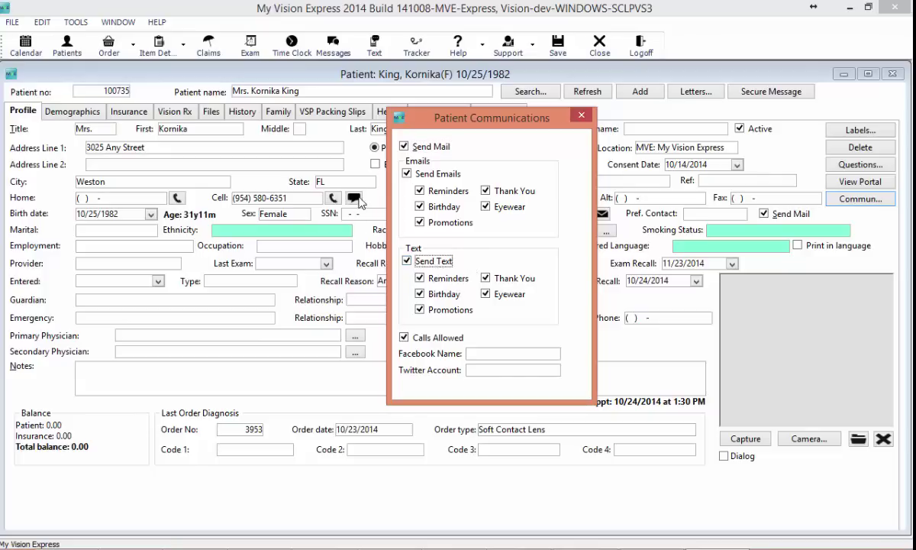
Step: Set Facebook name MVESoftware and Twitter account myvisionexpress, then close the preferences
{"action": "left_click", "coordinate": [483, 357]}
{"action": "type", "text": "MVEE"}
{"action": "type", "text": "upport"}
{"action": "key", "text": "BackSpace"}
{"action": "key", "text": "BackSpace"}
{"action": "key", "text": "BackSpace"}
{"action": "key", "text": "BackSpace"}
{"action": "key", "text": "BackSpace"}
{"action": "type", "text": "oftware"}
{"action": "key", "text": "Tab"}
{"action": "type", "text": "myvisionexpress"}
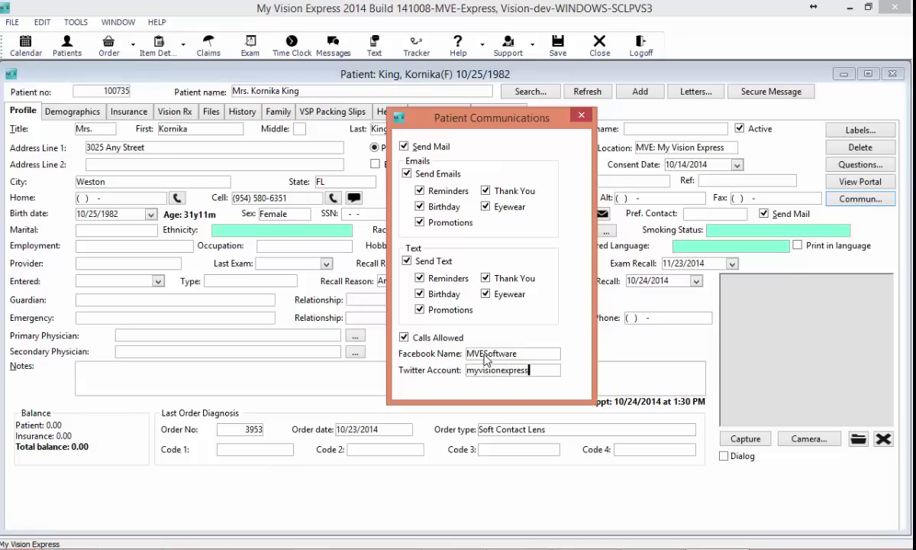
{"action": "left_click", "coordinate": [581, 117]}
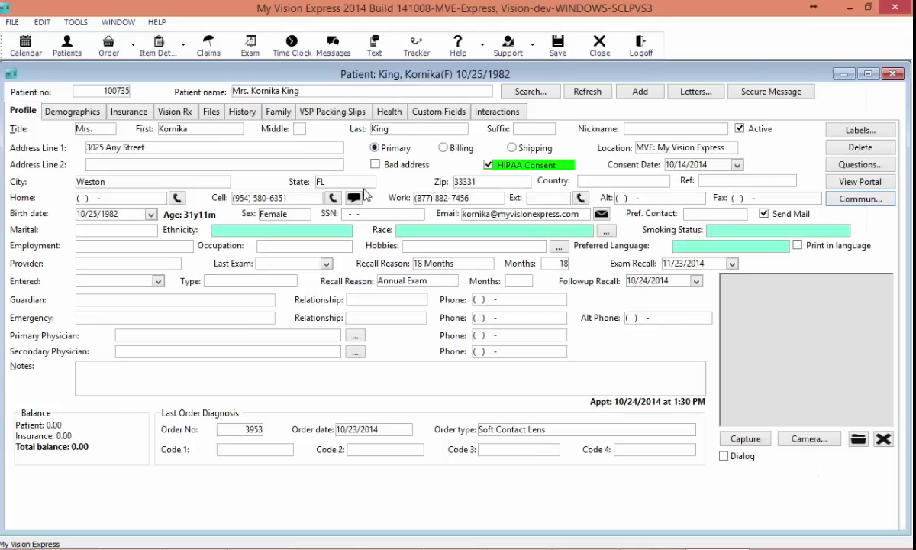
Step: Text the patient 'Hi! Are you on your way' and acknowledge the delivery confirmation
{"action": "left_click", "coordinate": [355, 198]}
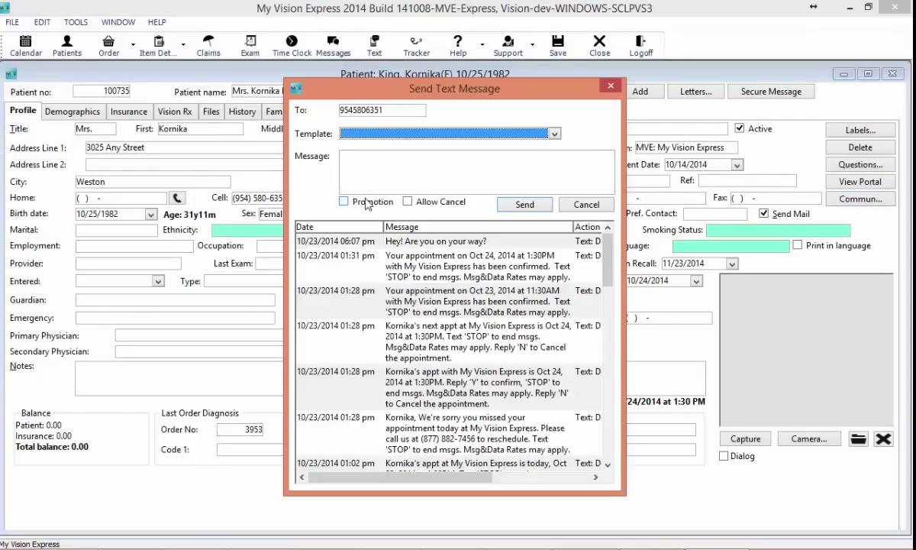
{"action": "left_click", "coordinate": [407, 165]}
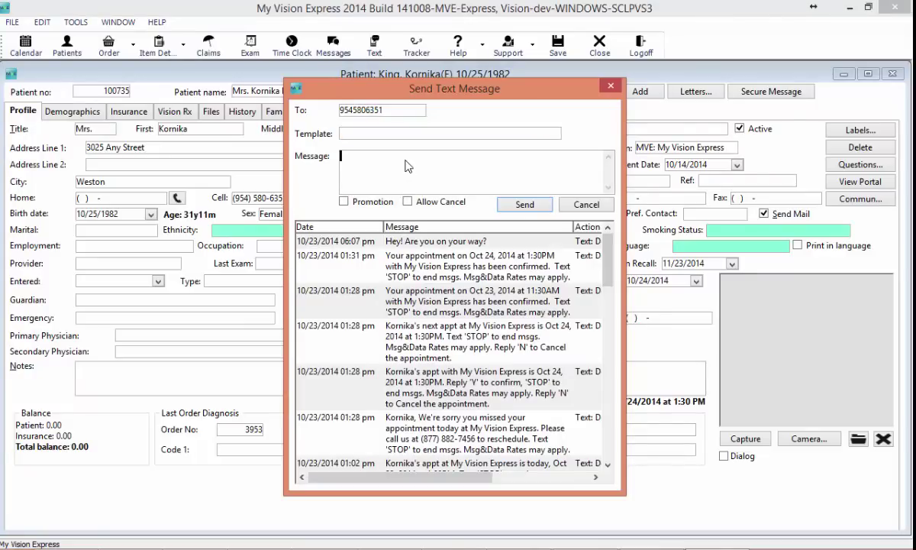
{"action": "type", "text": "Hi! Are you on your way?"}
{"action": "left_click", "coordinate": [524, 204]}
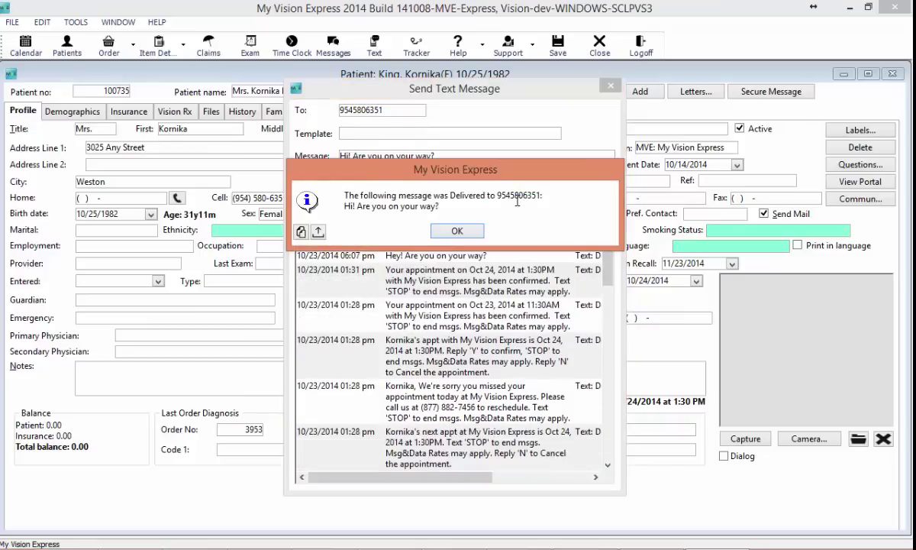
{"action": "left_click", "coordinate": [440, 237]}
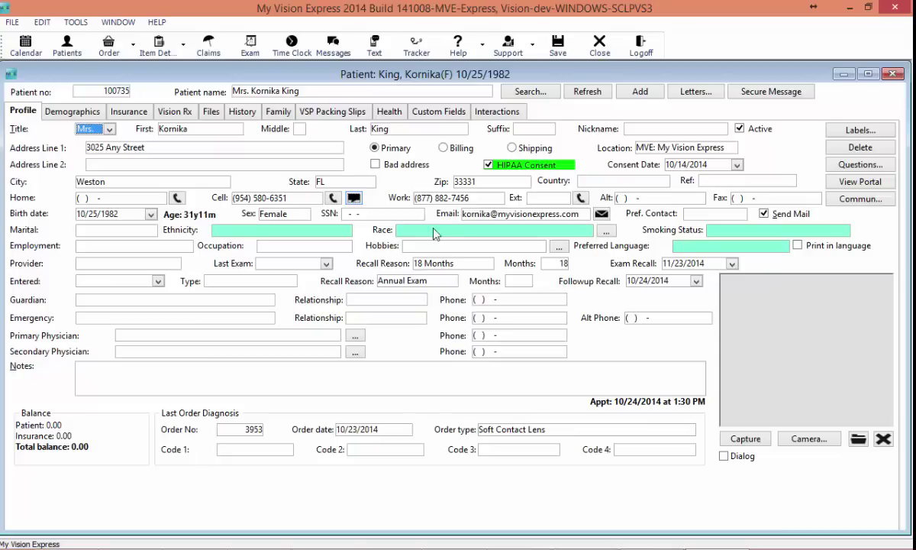
Step: View the text messages list, then close it and the patient's record
{"action": "left_click", "coordinate": [387, 49]}
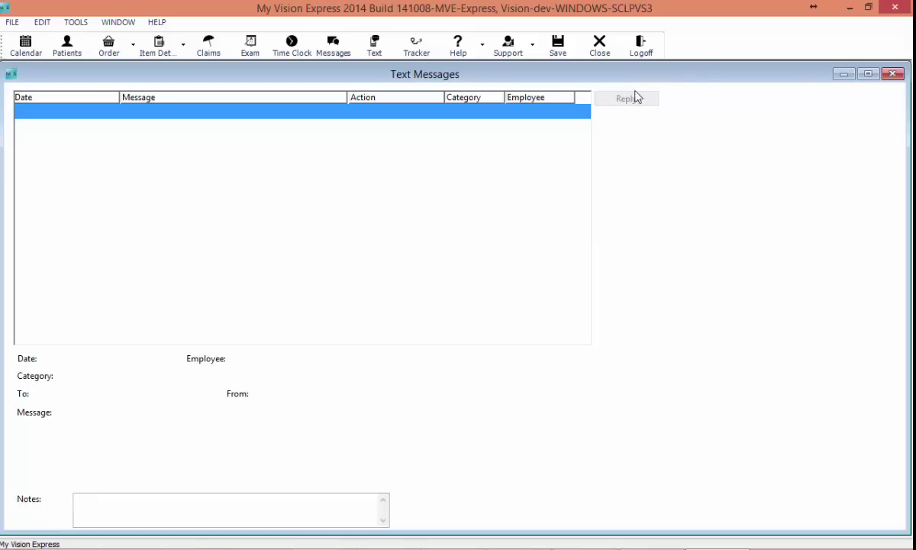
{"action": "left_click", "coordinate": [901, 75]}
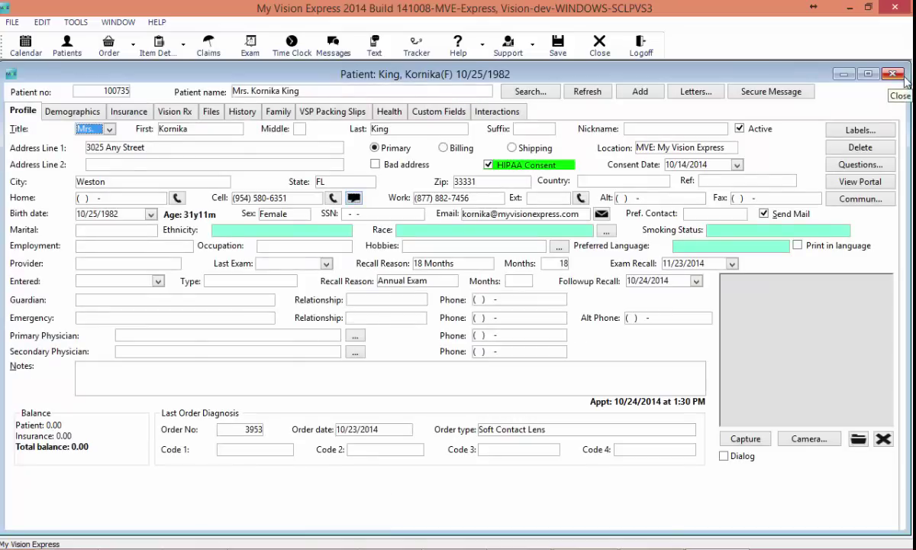
{"action": "left_click", "coordinate": [901, 76]}
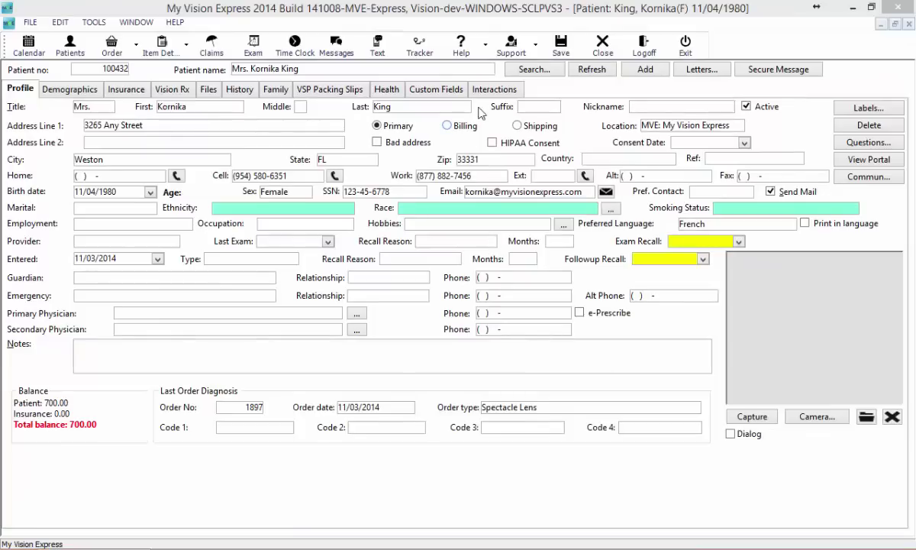
Step: Preview both 02:34 pm Eyewear Ready emails in the patient's interaction history
{"action": "left_click", "coordinate": [489, 90]}
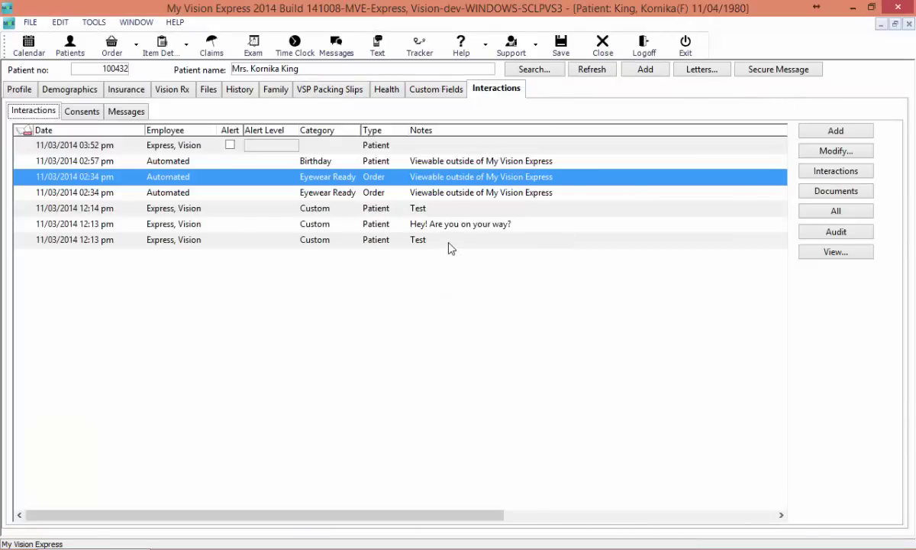
{"action": "left_click", "coordinate": [455, 197]}
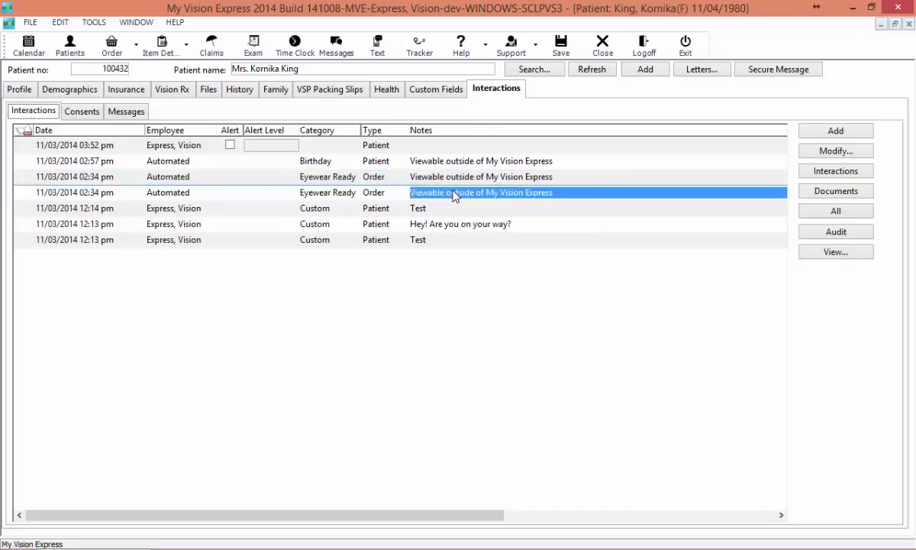
{"action": "key", "text": "Up"}
{"action": "key", "text": "Up"}
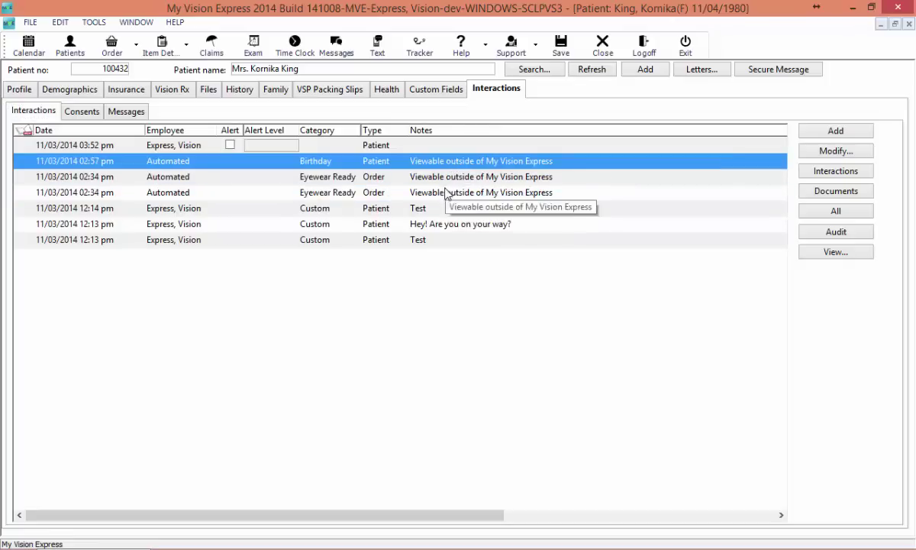
{"action": "left_click", "coordinate": [446, 195]}
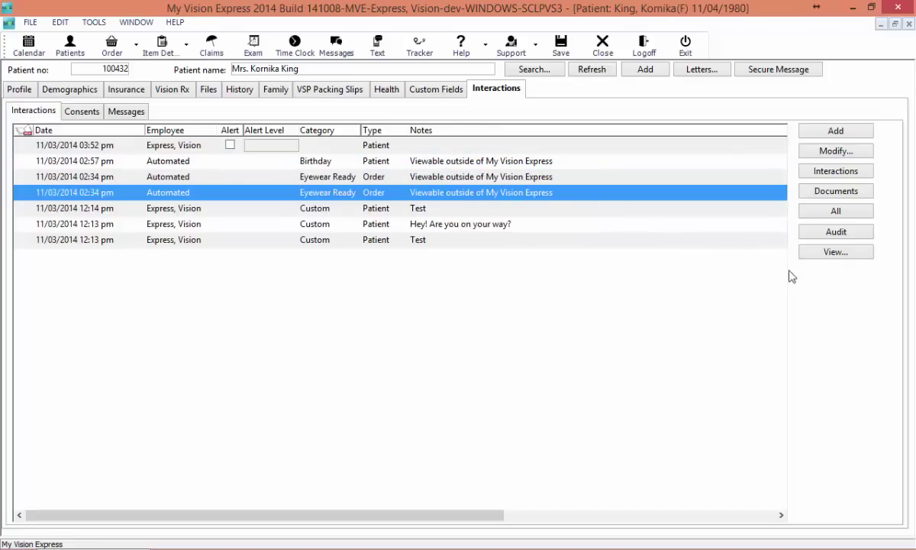
{"action": "left_click", "coordinate": [835, 253]}
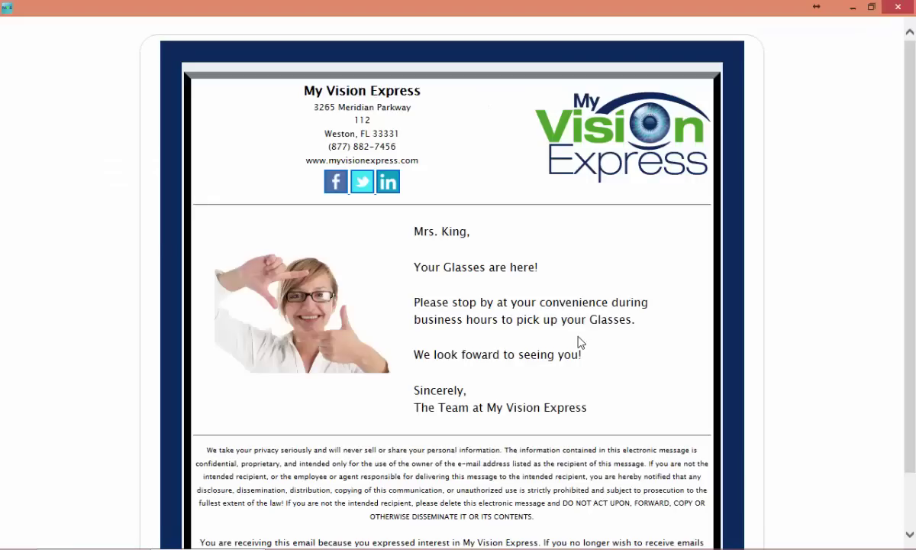
{"action": "scroll", "coordinate": [579, 337], "scroll_direction": "down", "scroll_amount": 1}
{"action": "scroll", "coordinate": [588, 354], "scroll_direction": "up", "scroll_amount": 1}
{"action": "left_click", "coordinate": [898, 8]}
{"action": "left_click", "coordinate": [611, 176]}
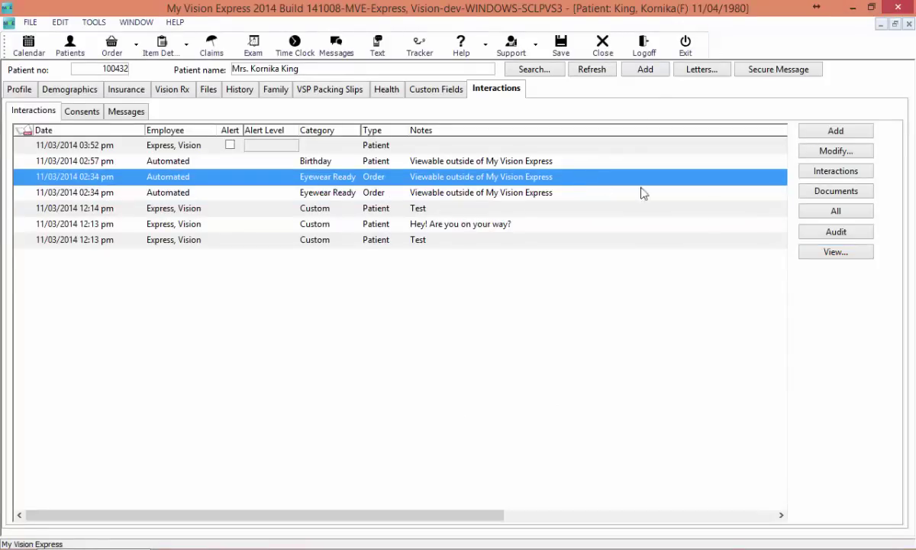
{"action": "left_click", "coordinate": [825, 253]}
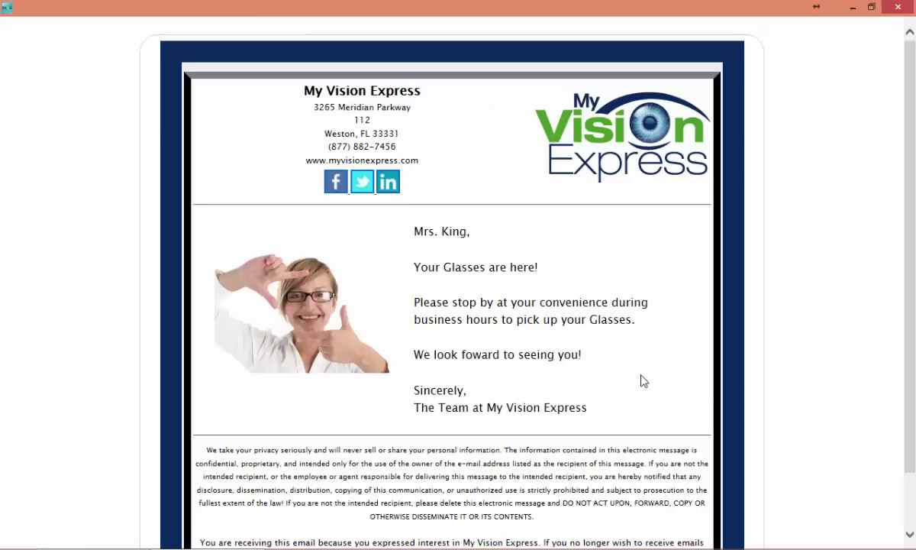
{"action": "left_click", "coordinate": [897, 7]}
Step: Preview the 02:57 pm Birthday email, then close the record saving changes
{"action": "left_click", "coordinate": [462, 162]}
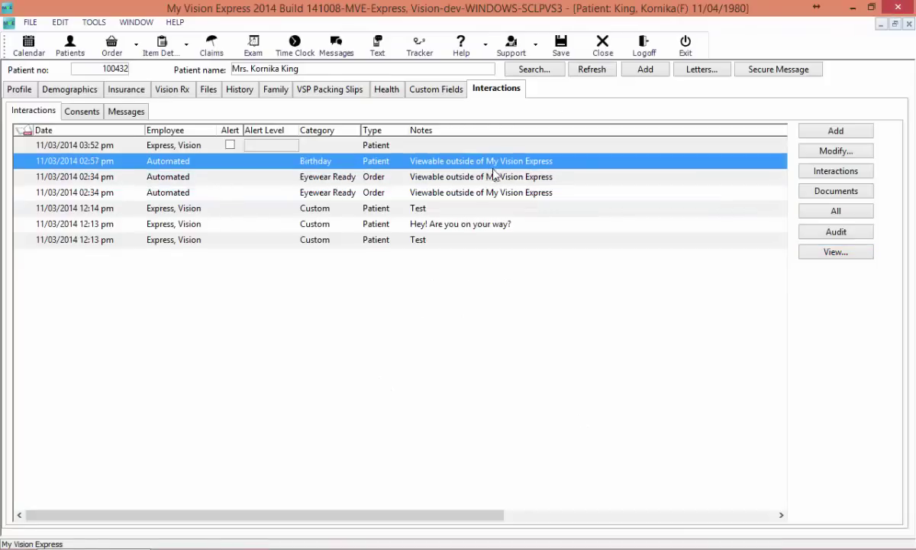
{"action": "left_click", "coordinate": [831, 252]}
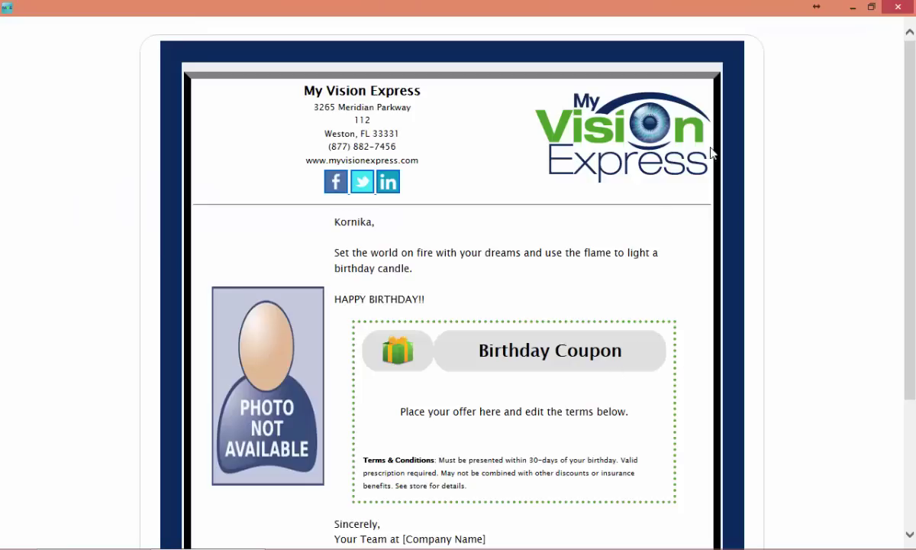
{"action": "left_click", "coordinate": [898, 7]}
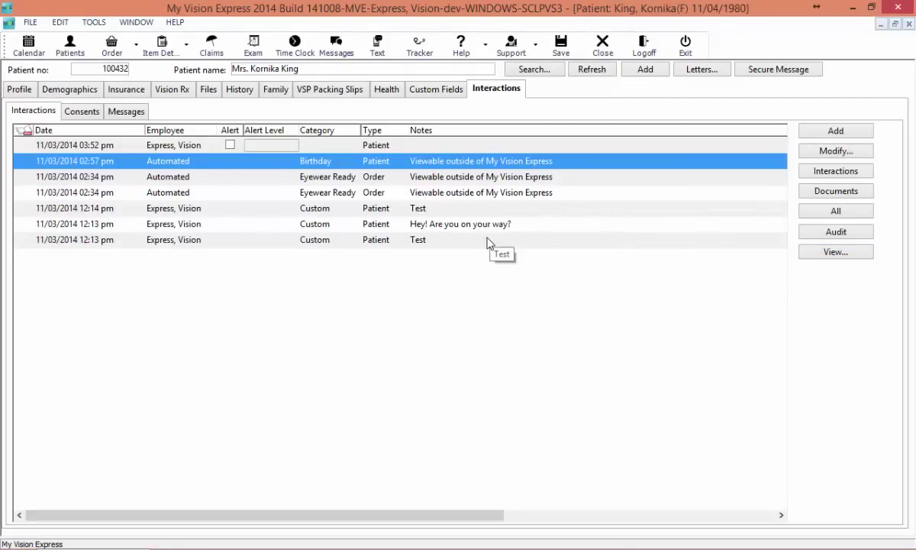
{"action": "left_click", "coordinate": [910, 26]}
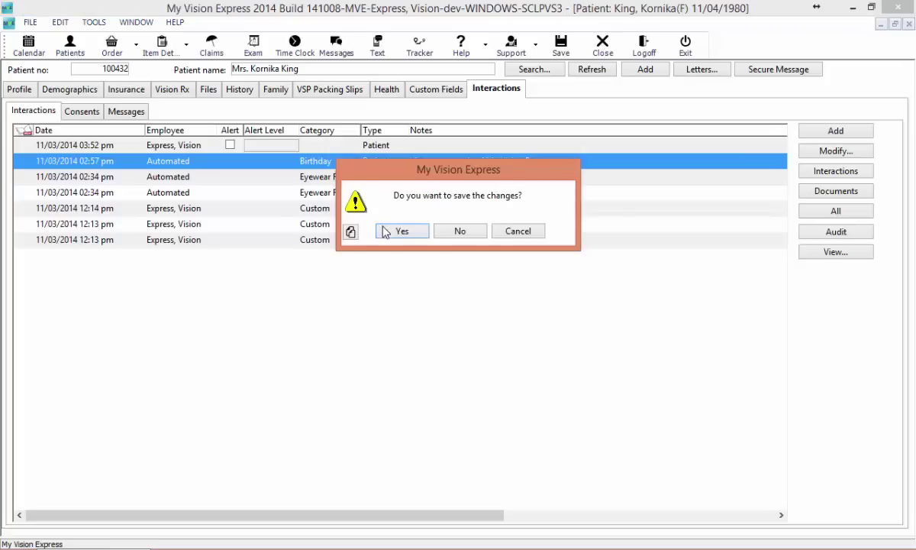
{"action": "left_click", "coordinate": [391, 222]}
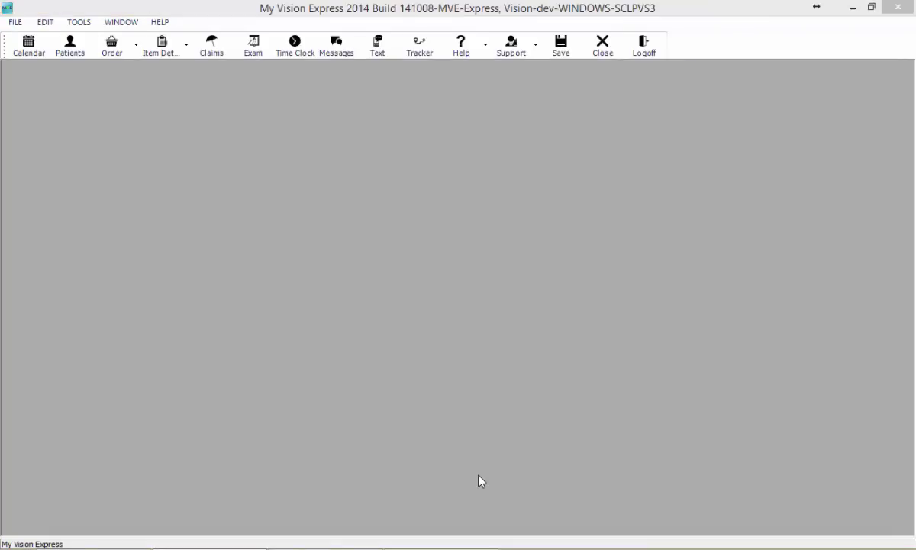
Step: Open the Letters patient search and run it to list 304 patients
{"action": "left_click", "coordinate": [18, 23]}
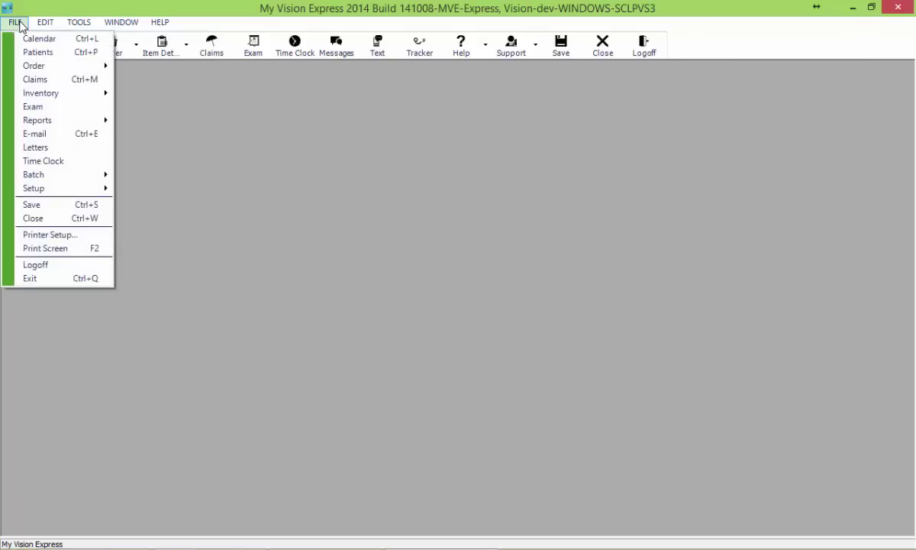
{"action": "left_click", "coordinate": [71, 147]}
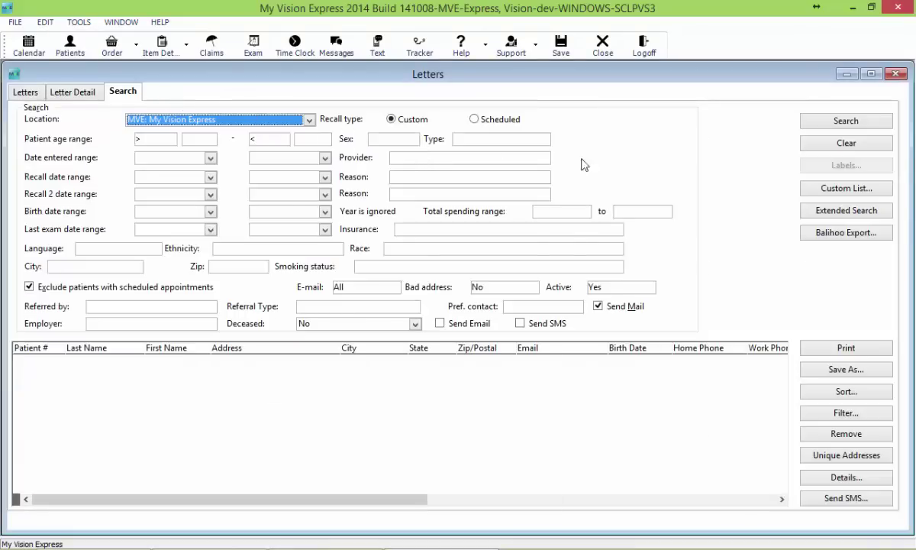
{"action": "left_click", "coordinate": [886, 123]}
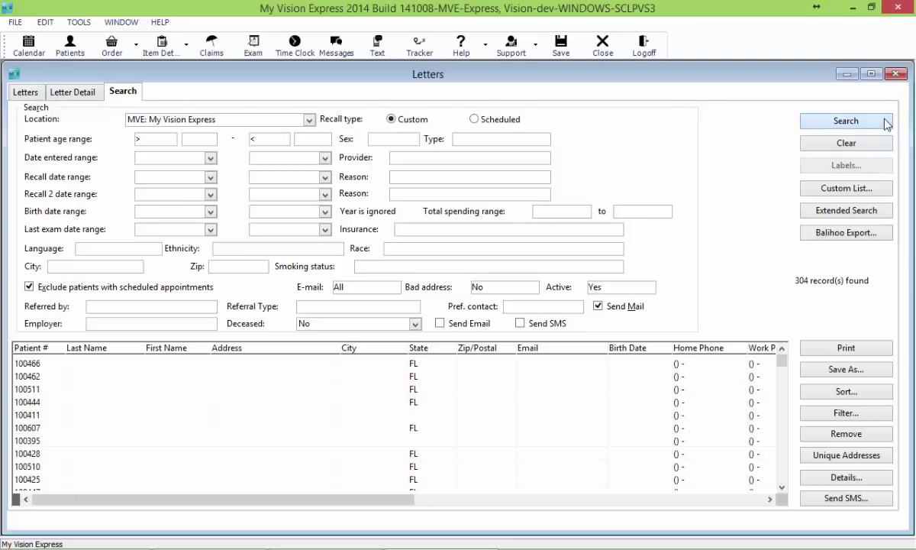
Step: Write a bulk SMS announcing My Vision Express's new phone number and asking patients to update contact information
{"action": "left_click", "coordinate": [811, 497]}
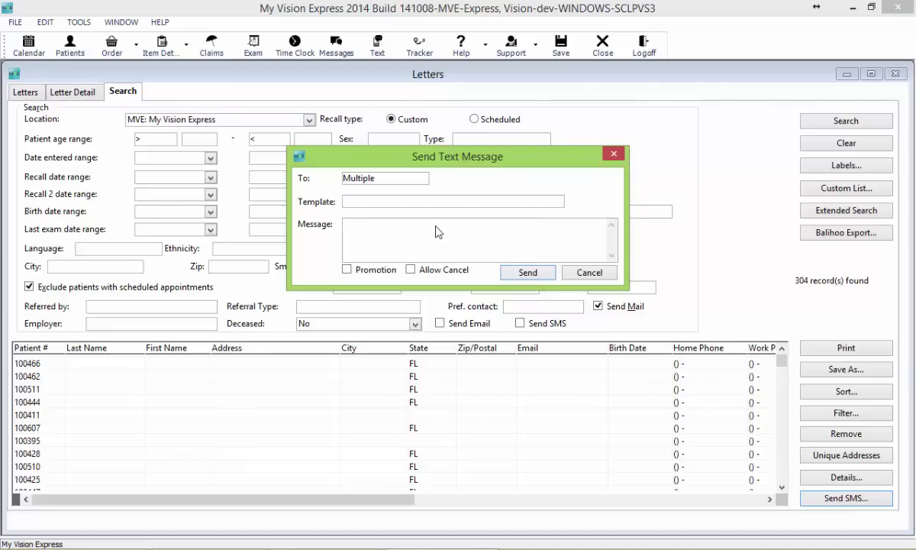
{"action": "type", "text": "My Vision Express has a n"}
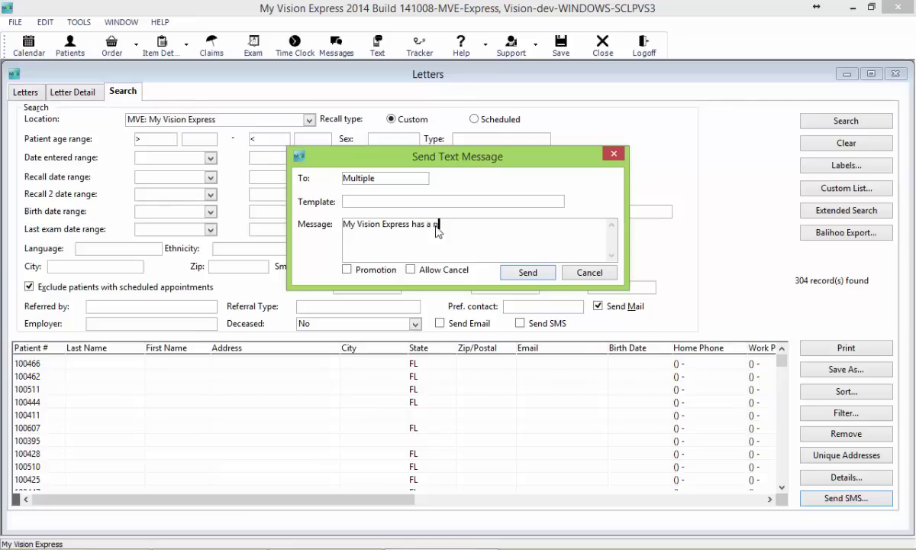
{"action": "type", "text": "ew phone number! Please u"}
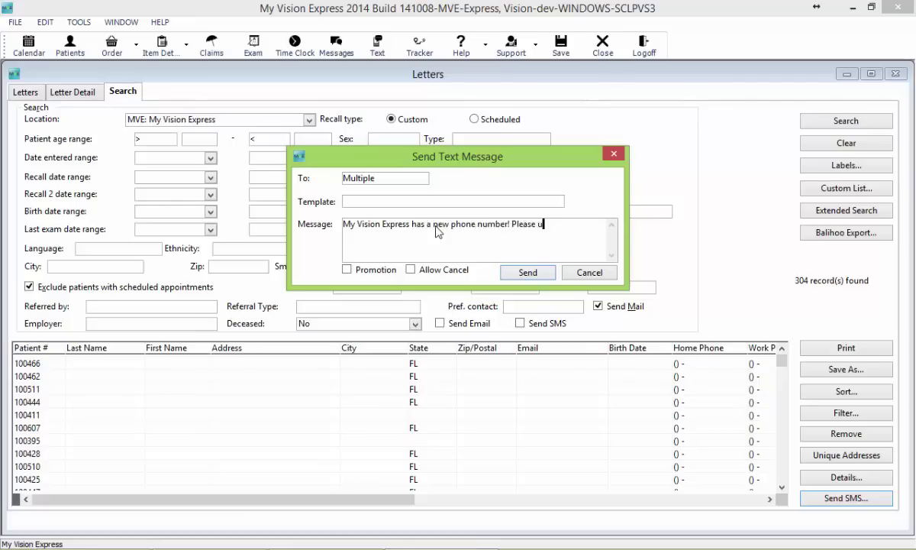
{"action": "type", "text": "pdate your contact"}
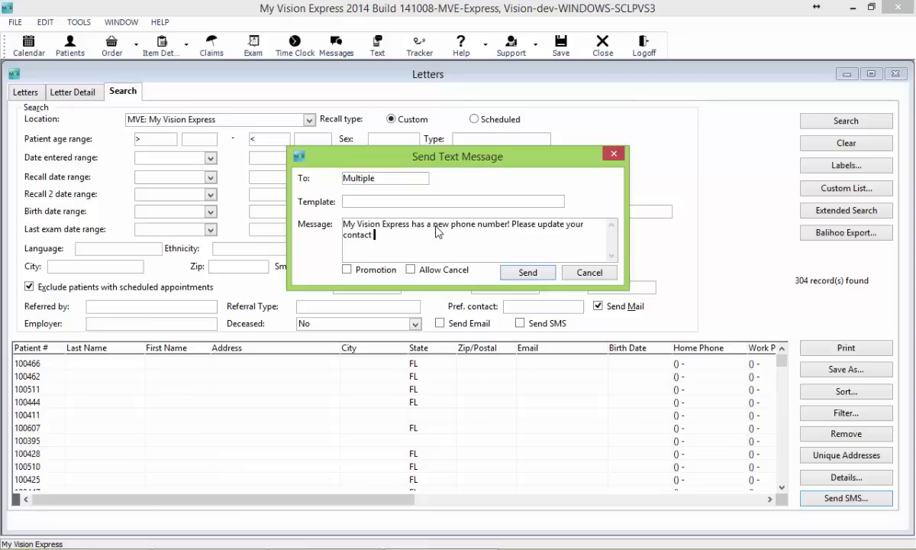
{"action": "key", "text": "End"}
{"action": "key", "text": "Left"}
{"action": "key", "text": "Left"}
{"action": "key", "text": "Left"}
{"action": "key", "text": "Left"}
{"action": "key", "text": "BackSpace"}
{"action": "key", "text": "ctrl+End"}
{"action": "type", "text": "nformation. We can now be"}
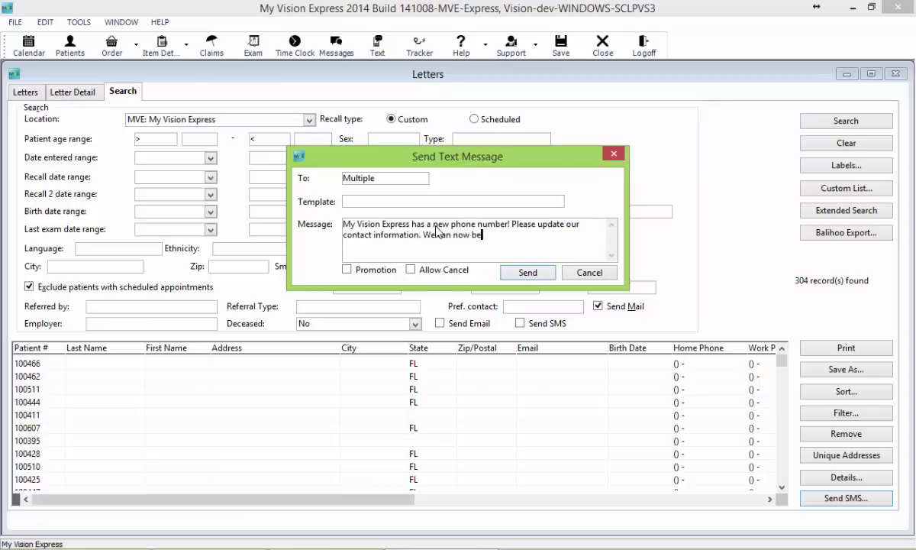
{"action": "type", "text": " reached at 555.154.45553"}
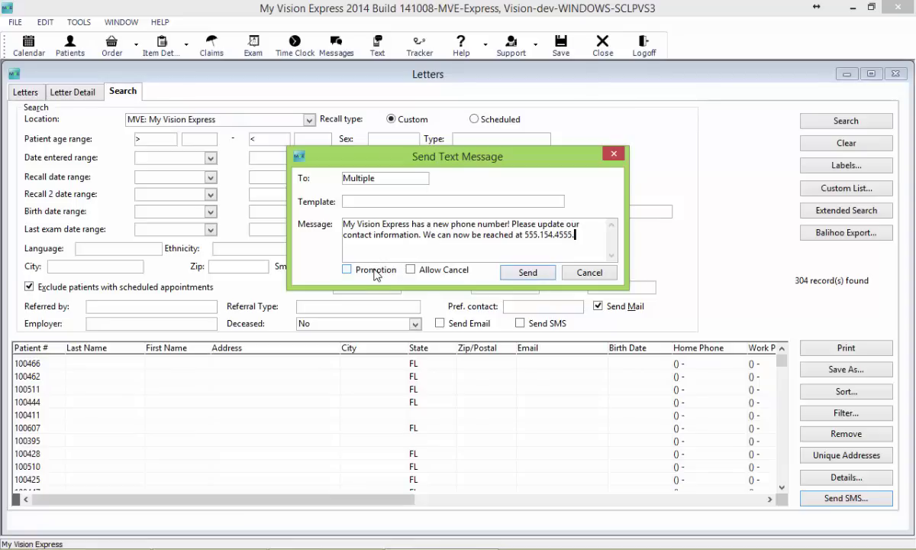
Step: Send the bulk text, dismiss the opted-out recipients errors, and cancel the message
{"action": "left_click", "coordinate": [511, 277]}
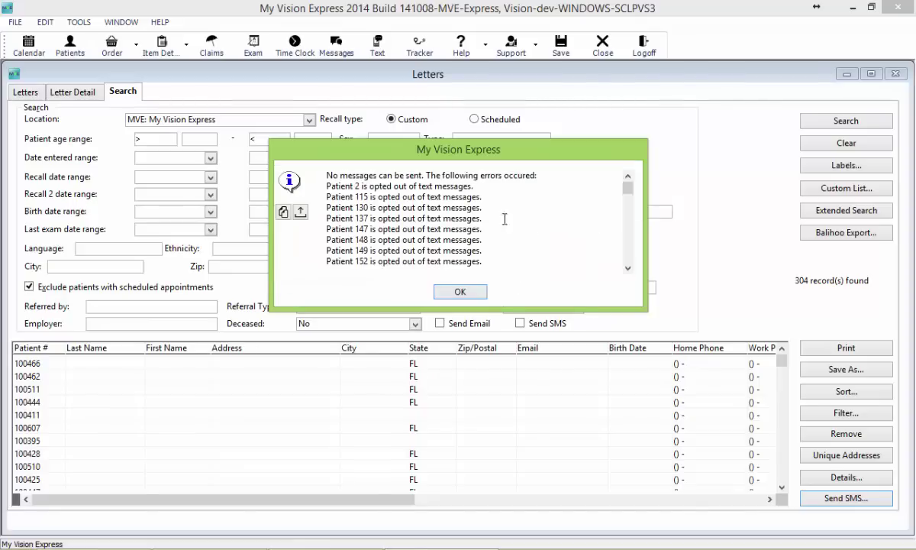
{"action": "left_click_drag", "start_coordinate": [627, 201], "coordinate": [627, 257]}
{"action": "left_click", "coordinate": [455, 292]}
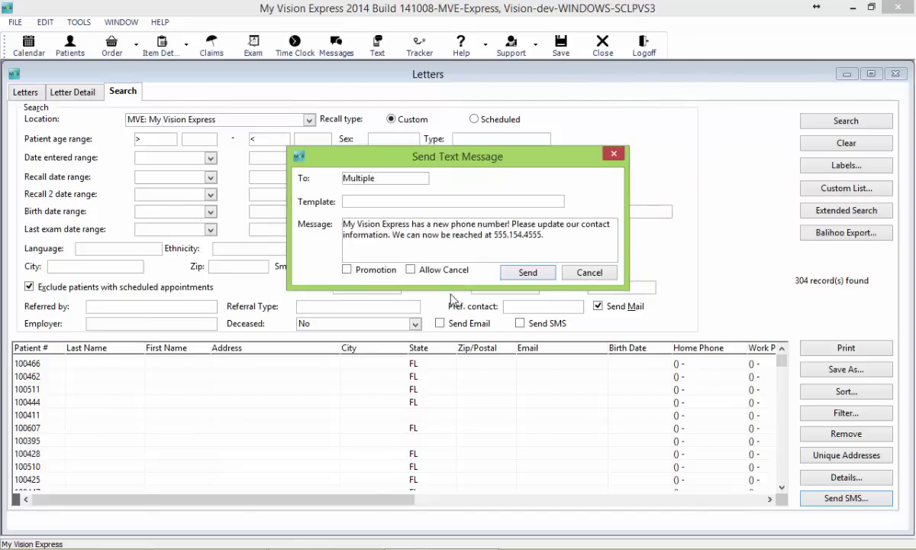
{"action": "left_click", "coordinate": [590, 274]}
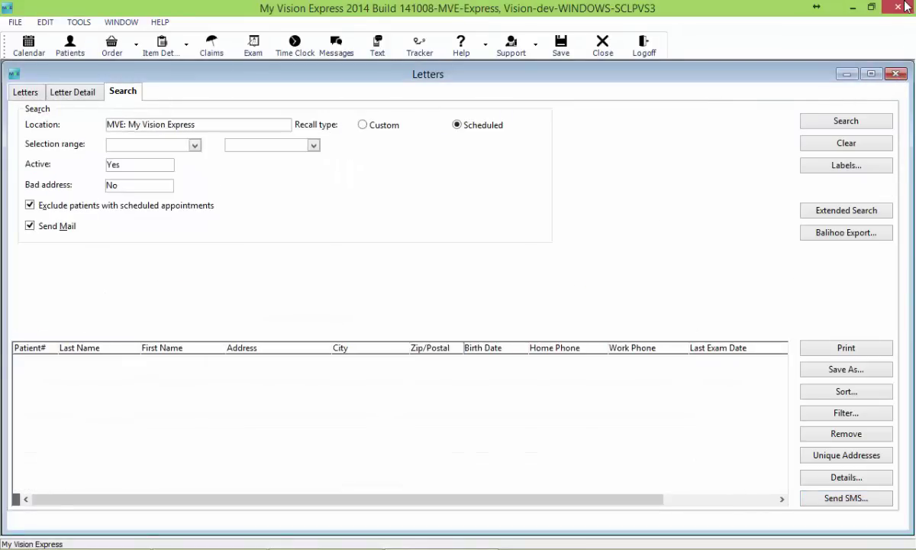
Step: Close the Letters search and launch the Report Portal from FILE > Reports
{"action": "left_click", "coordinate": [905, 6]}
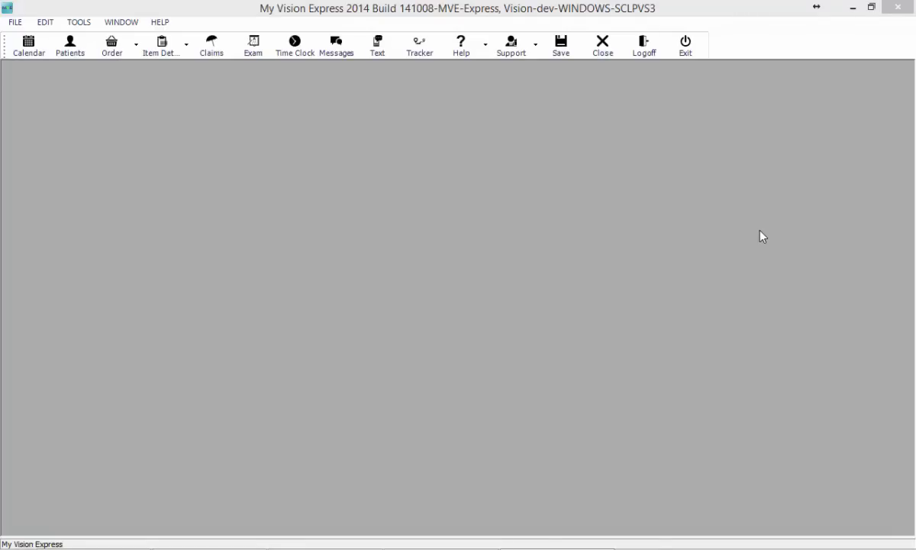
{"action": "left_click", "coordinate": [16, 23]}
{"action": "mouse_move", "coordinate": [34, 122]}
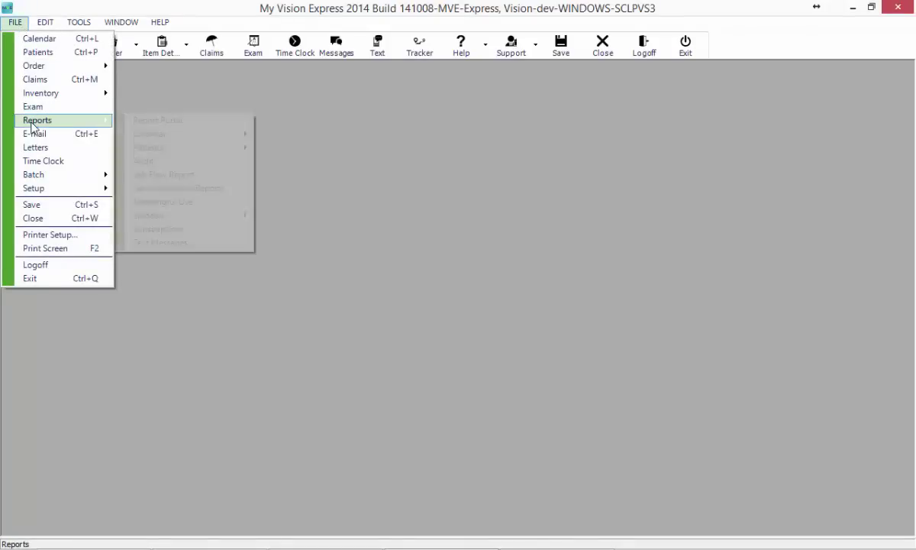
{"action": "left_click", "coordinate": [135, 123]}
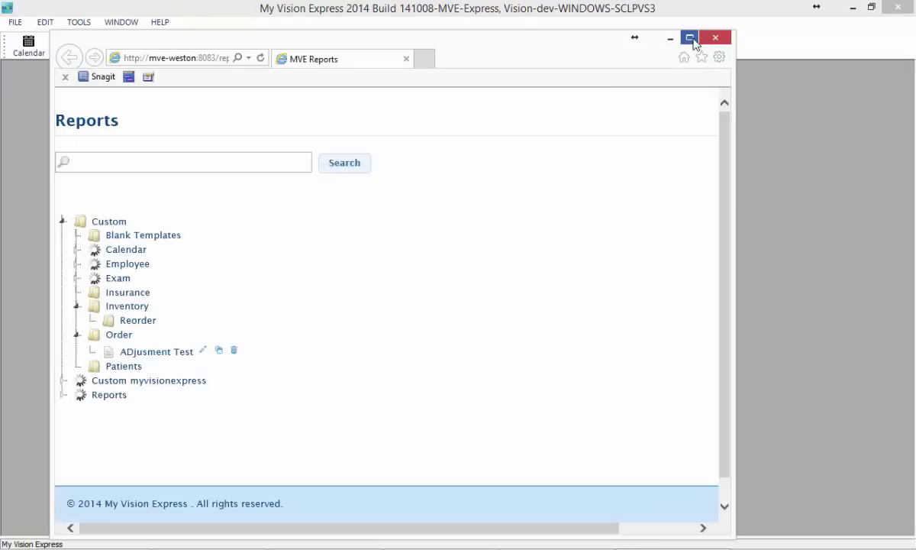
Step: Maximize the MVE Reports page and scroll to Patient Communications under Order
{"action": "left_click", "coordinate": [690, 37]}
{"action": "scroll", "coordinate": [652, 308], "scroll_direction": "down", "scroll_amount": 1}
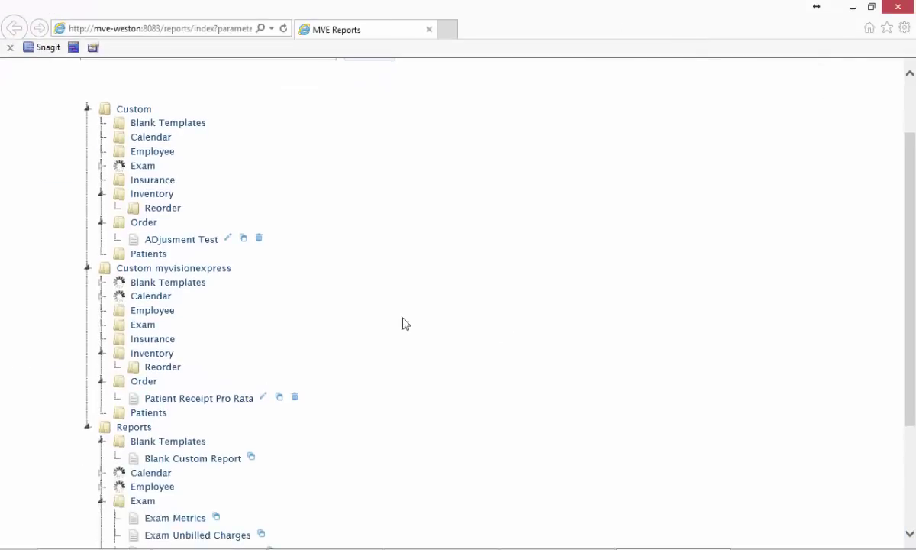
{"action": "scroll", "coordinate": [348, 329], "scroll_direction": "down", "scroll_amount": 3}
{"action": "scroll", "coordinate": [347, 329], "scroll_direction": "down", "scroll_amount": 8}
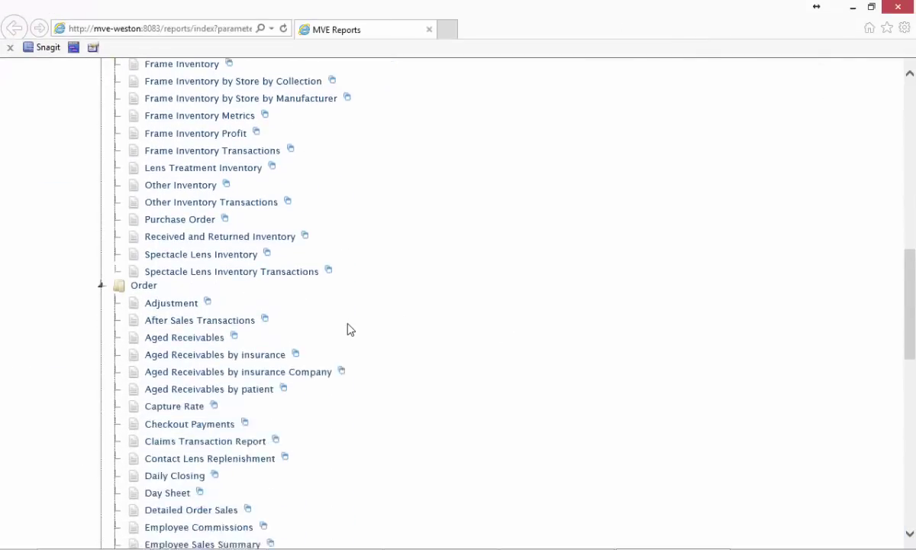
{"action": "scroll", "coordinate": [298, 233], "scroll_direction": "up", "scroll_amount": 1}
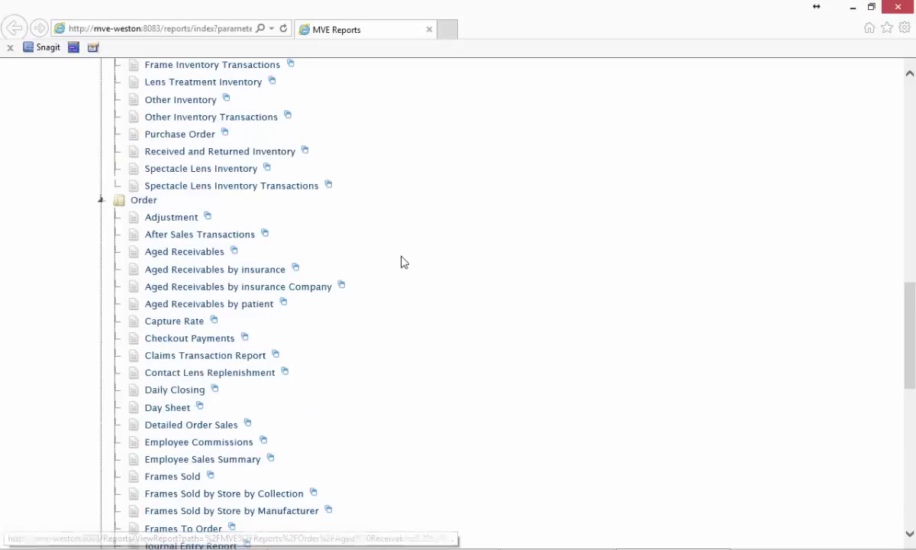
{"action": "scroll", "coordinate": [407, 262], "scroll_direction": "down", "scroll_amount": 3}
{"action": "scroll", "coordinate": [407, 264], "scroll_direction": "down", "scroll_amount": 2}
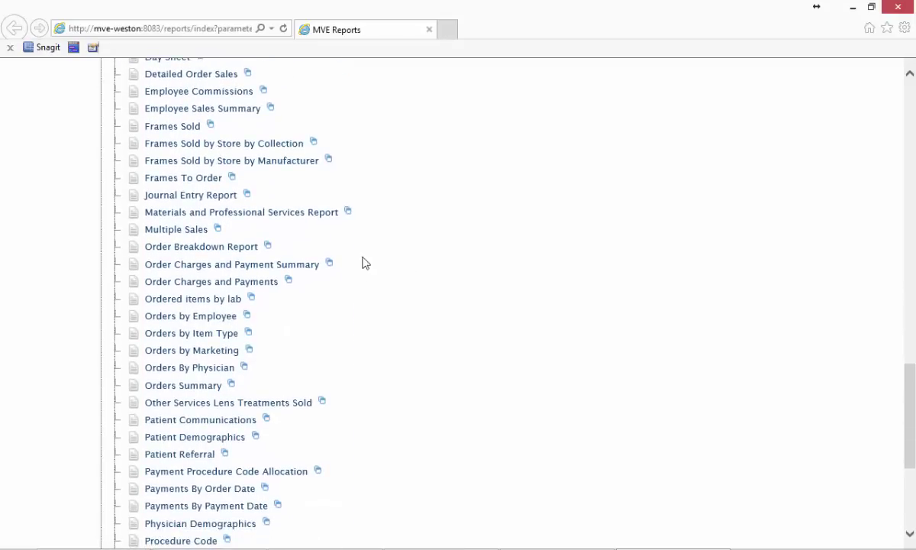
{"action": "scroll", "coordinate": [369, 271], "scroll_direction": "down", "scroll_amount": 1}
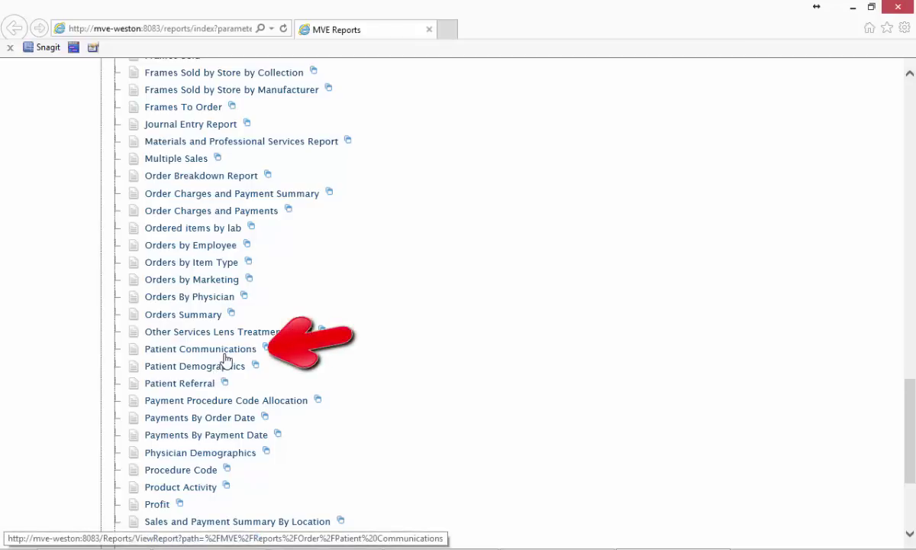
Step: Open the Patient Communications report and set its start date to 11/01/2014
{"action": "left_click", "coordinate": [226, 356]}
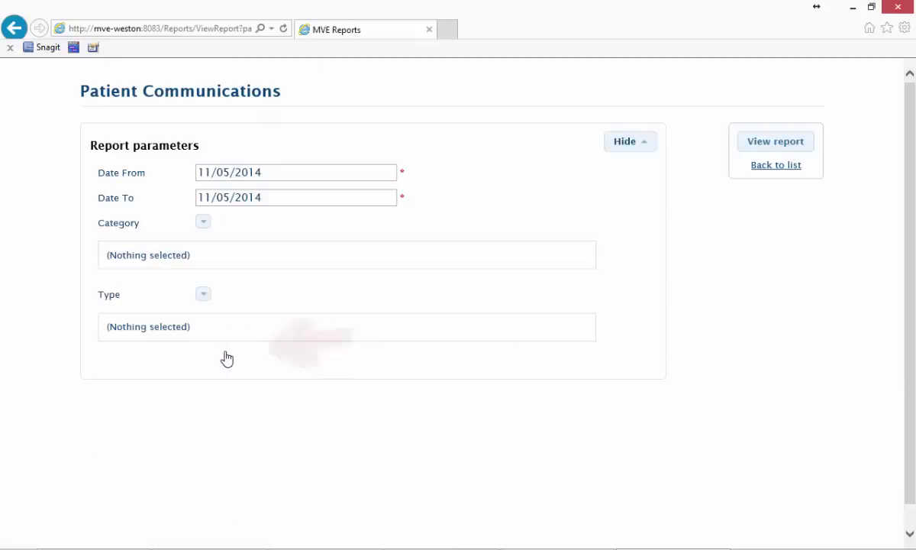
{"action": "left_click", "coordinate": [383, 173]}
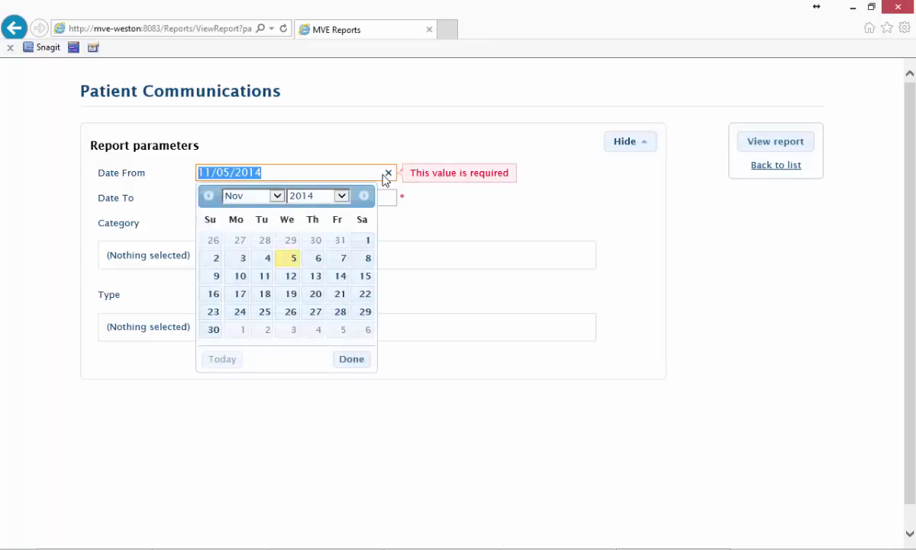
{"action": "left_click", "coordinate": [366, 243]}
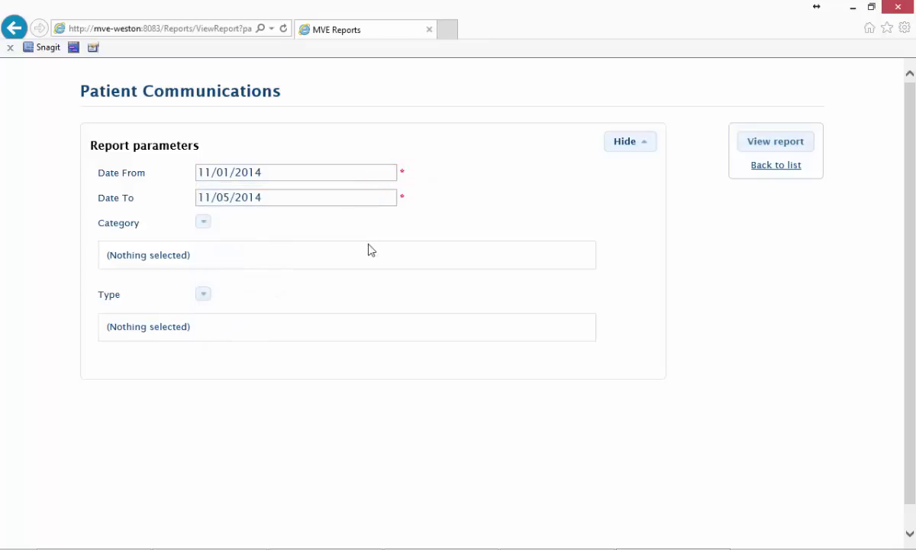
Step: Include all categories and the Email, Text and Voice types, then view the report
{"action": "left_click", "coordinate": [203, 222]}
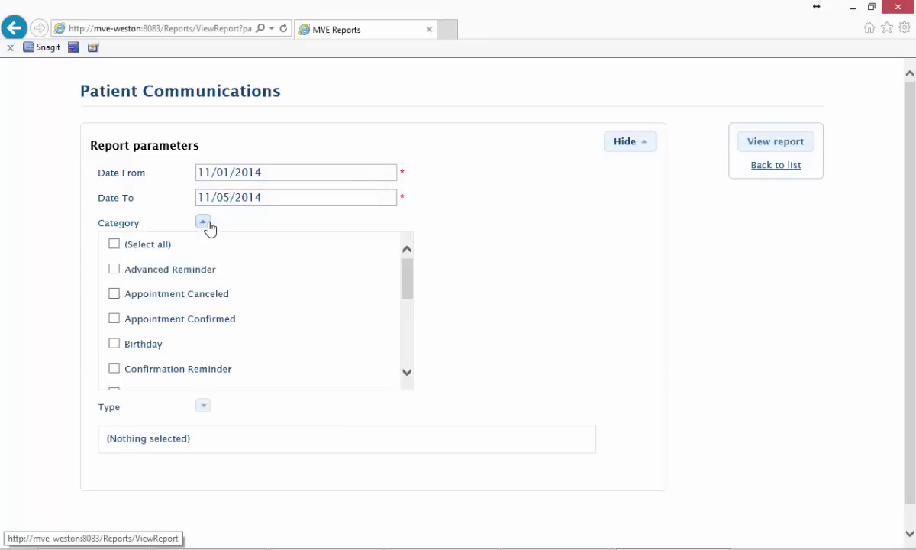
{"action": "left_click_drag", "start_coordinate": [410, 273], "coordinate": [405, 266]}
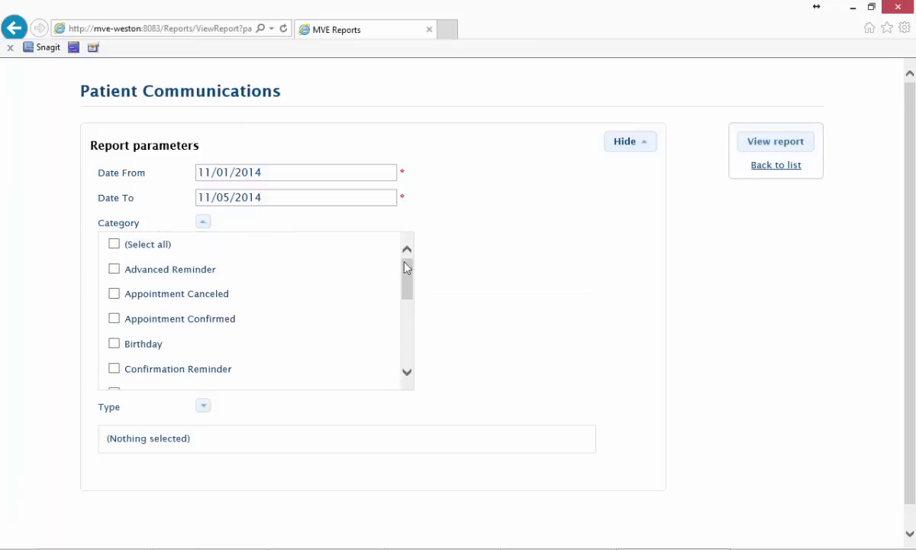
{"action": "left_click", "coordinate": [122, 249]}
{"action": "left_click", "coordinate": [201, 406]}
{"action": "scroll", "coordinate": [562, 184], "scroll_direction": "down", "scroll_amount": 2}
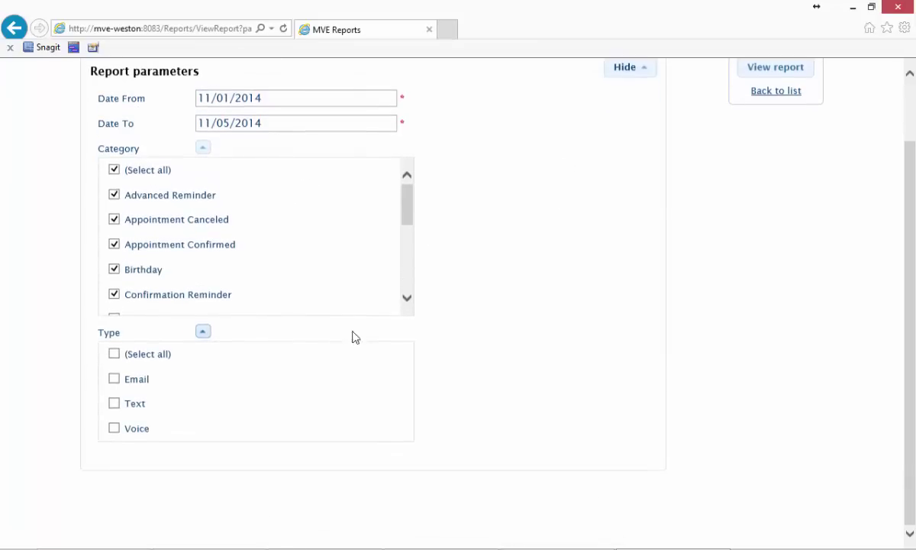
{"action": "left_click", "coordinate": [157, 356]}
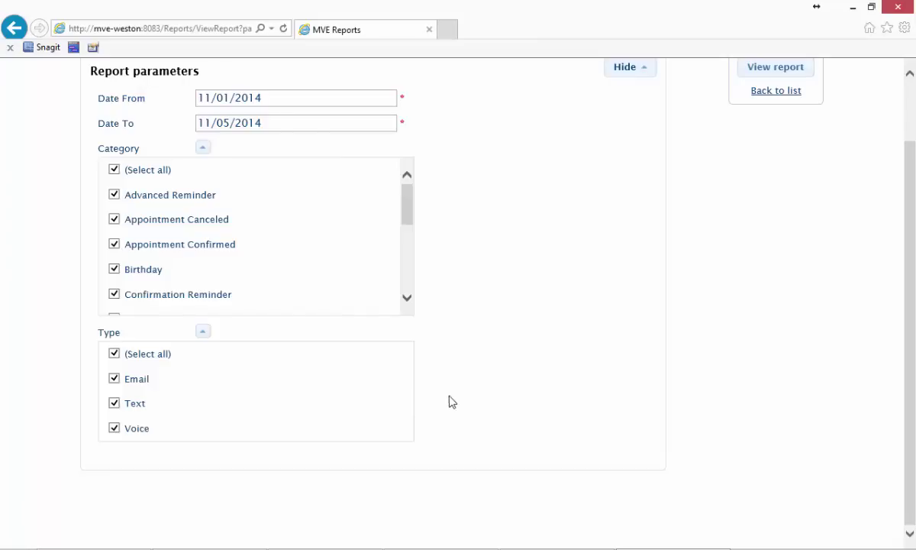
{"action": "scroll", "coordinate": [573, 390], "scroll_direction": "up", "scroll_amount": 1}
{"action": "left_click", "coordinate": [770, 110]}
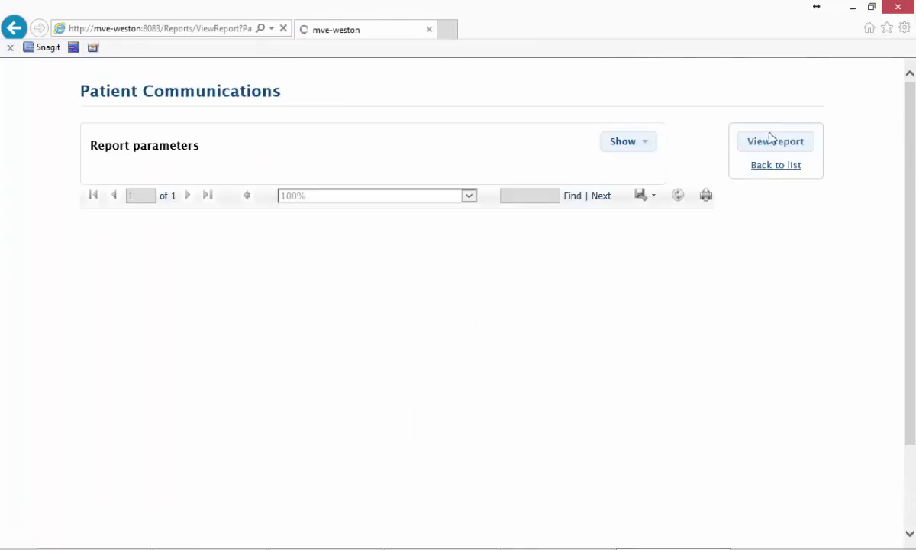
Step: Expand November 2014 and its Birthday (1), Custom (3) and Eyewear Ready (6) groups
{"action": "scroll", "coordinate": [767, 299], "scroll_direction": "down", "scroll_amount": 2}
{"action": "scroll", "coordinate": [767, 298], "scroll_direction": "down", "scroll_amount": 1}
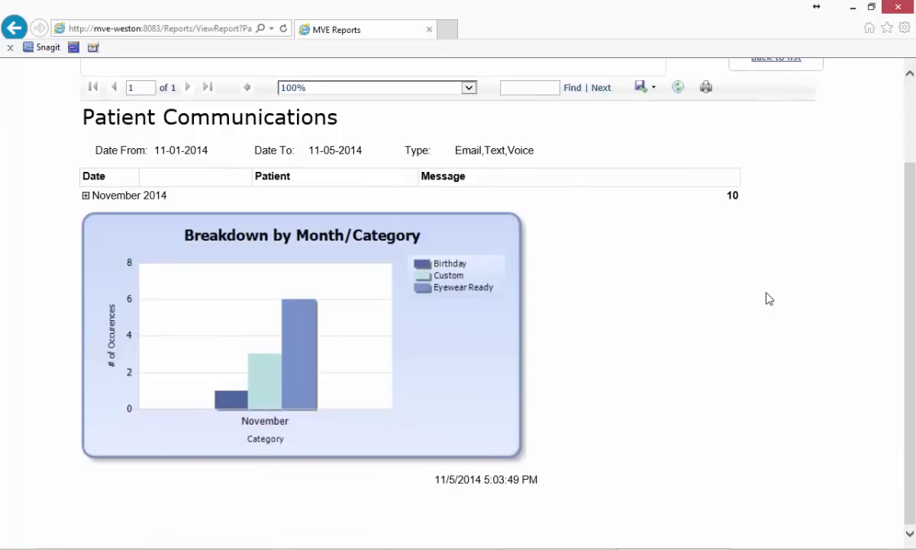
{"action": "left_click", "coordinate": [86, 196]}
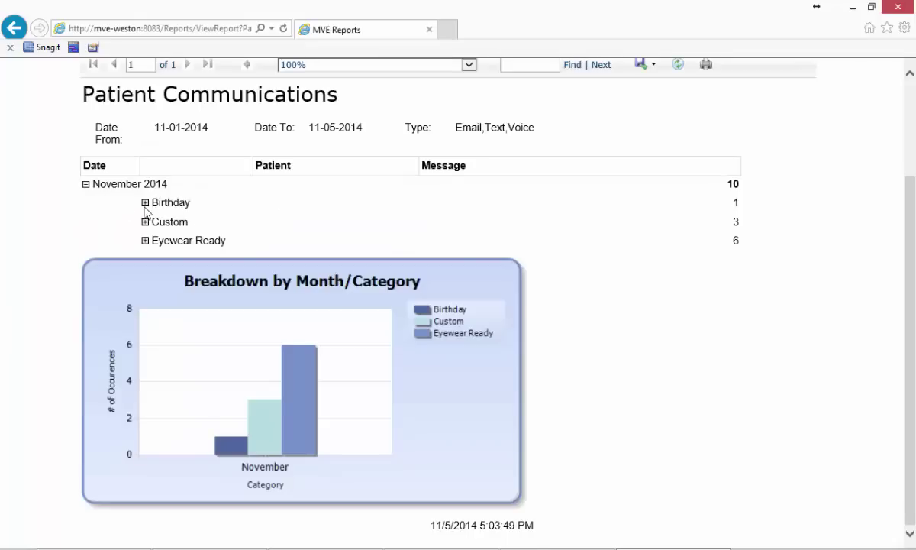
{"action": "left_click", "coordinate": [146, 203]}
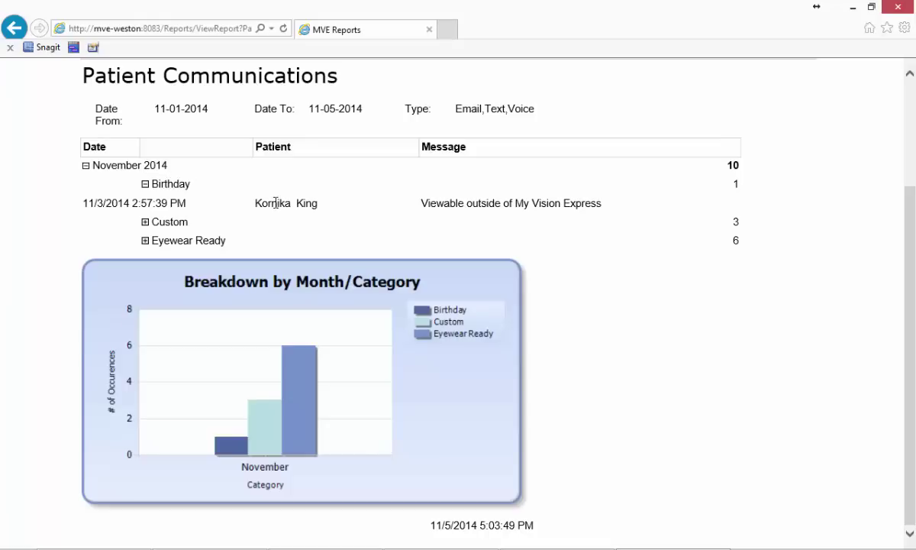
{"action": "left_click", "coordinate": [145, 222]}
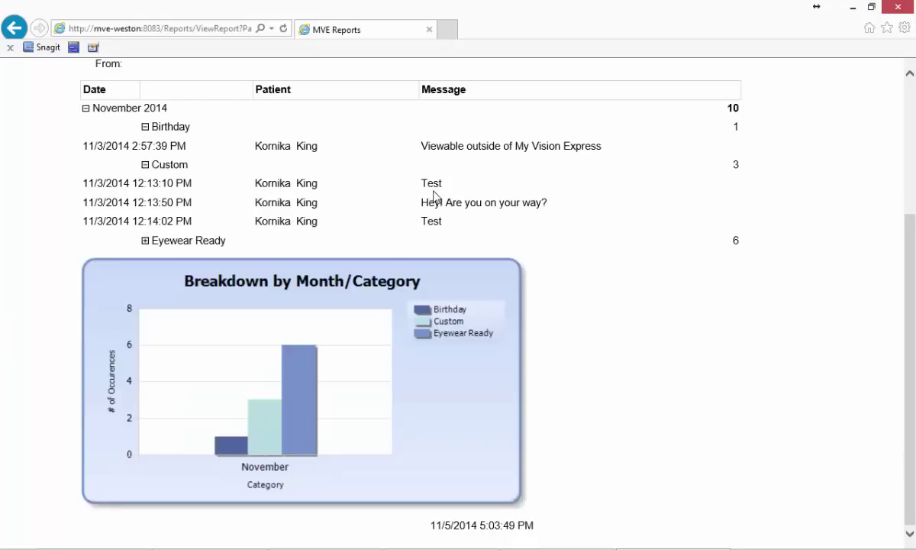
{"action": "left_click", "coordinate": [145, 242]}
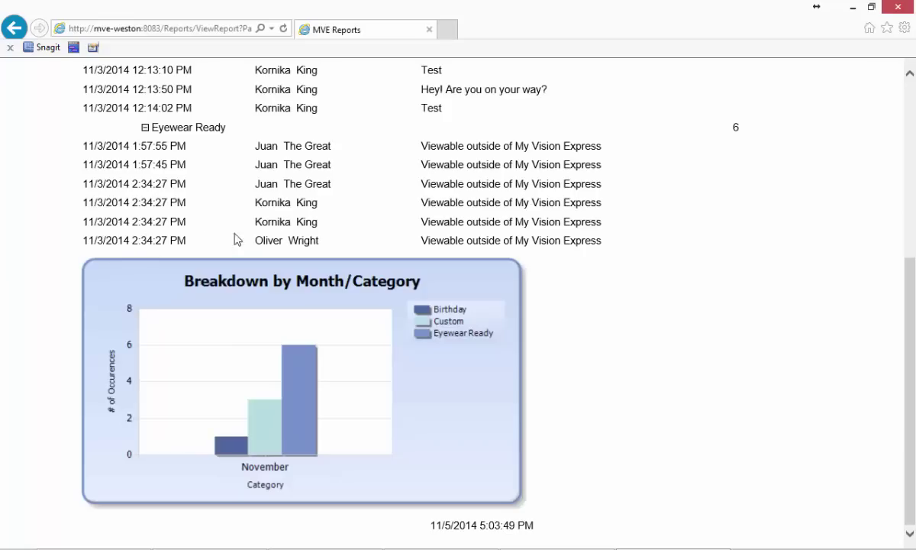
{"action": "scroll", "coordinate": [705, 411], "scroll_direction": "up", "scroll_amount": 5}
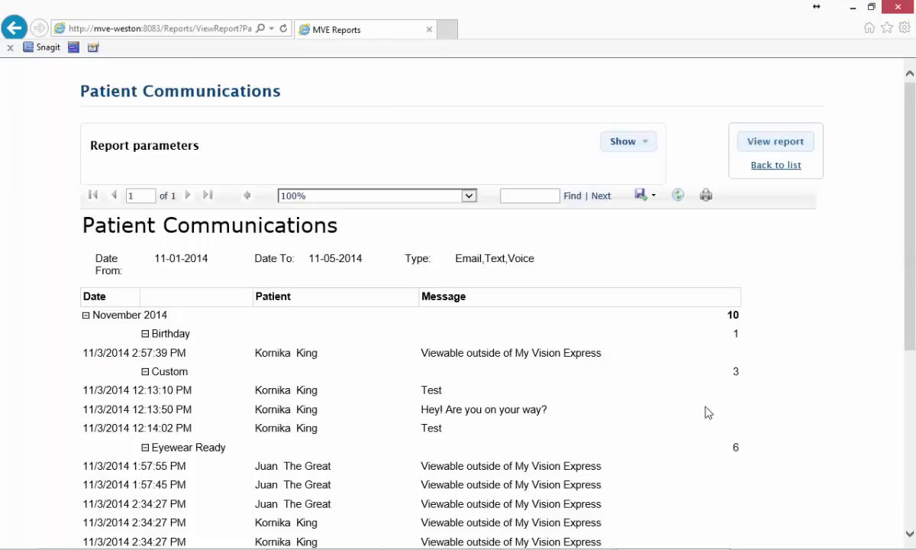
Step: Close the Report Portal and open the Text Message History report from FILE > Reports
{"action": "left_click", "coordinate": [898, 9]}
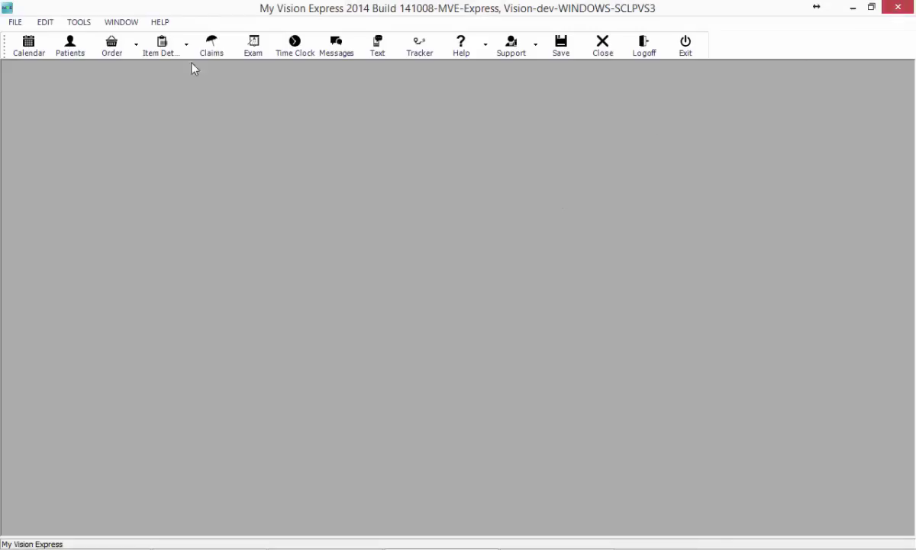
{"action": "left_click", "coordinate": [17, 24]}
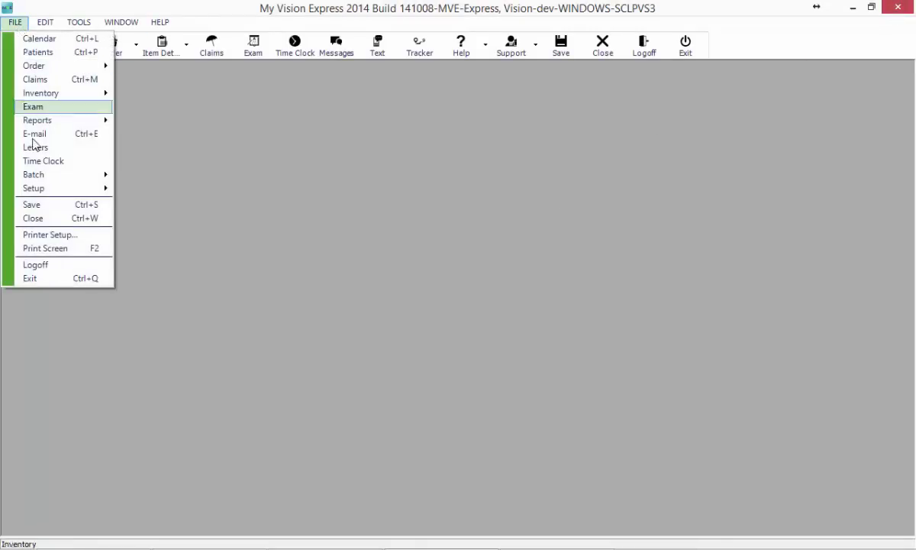
{"action": "mouse_move", "coordinate": [55, 126]}
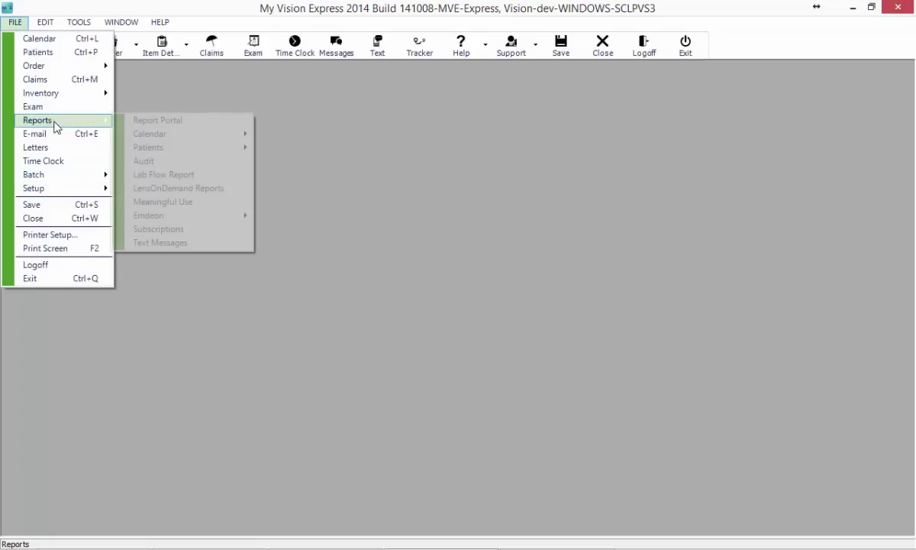
{"action": "left_click", "coordinate": [178, 242]}
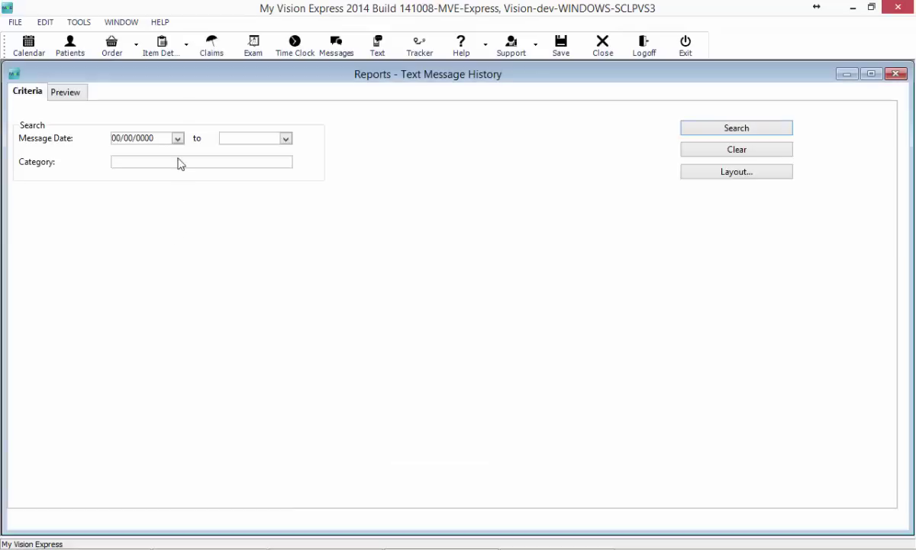
Step: Search texts from 11/01/2014 to 11/05/2014 and expand November's three Custom messages
{"action": "left_click", "coordinate": [179, 141]}
{"action": "left_click", "coordinate": [179, 142]}
{"action": "type", "text": "11012014"}
{"action": "left_click", "coordinate": [286, 140]}
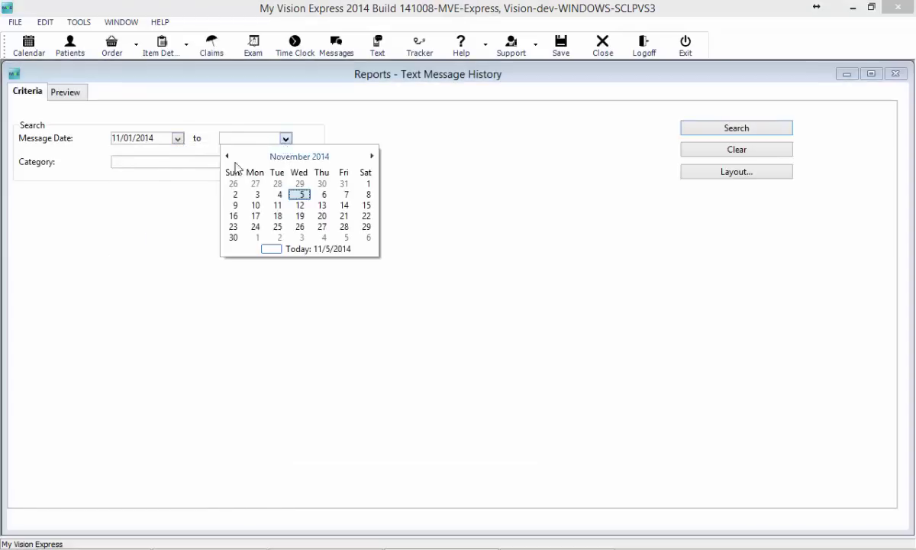
{"action": "left_click", "coordinate": [300, 196]}
{"action": "left_click", "coordinate": [205, 164]}
{"action": "left_click", "coordinate": [389, 152]}
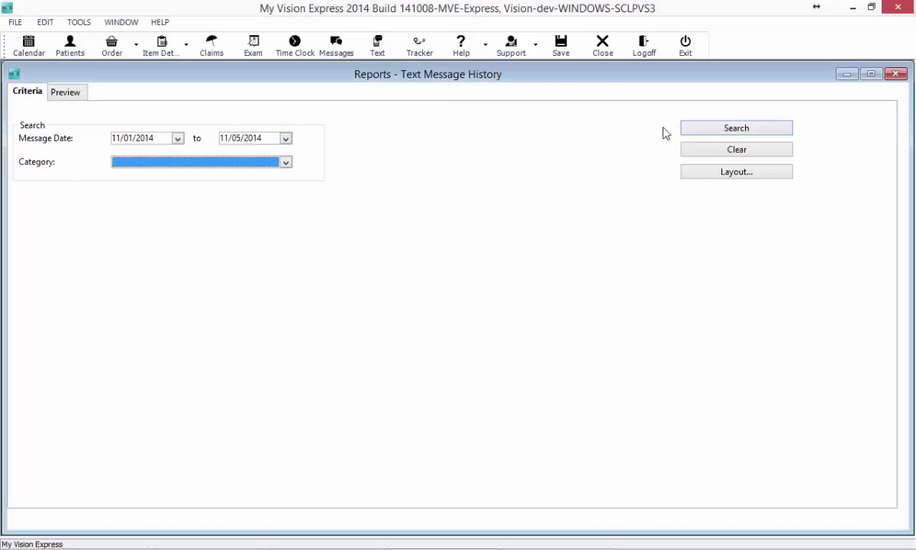
{"action": "left_click", "coordinate": [693, 130]}
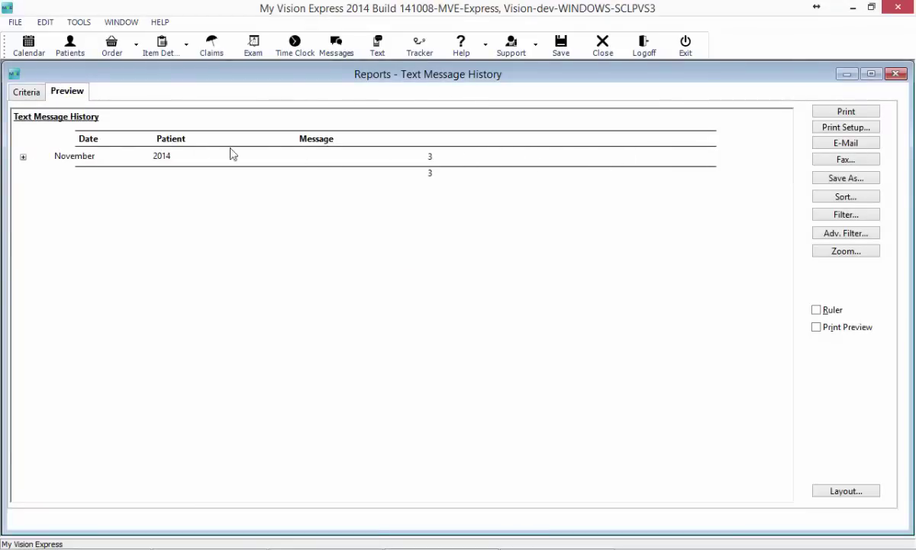
{"action": "left_click", "coordinate": [23, 157]}
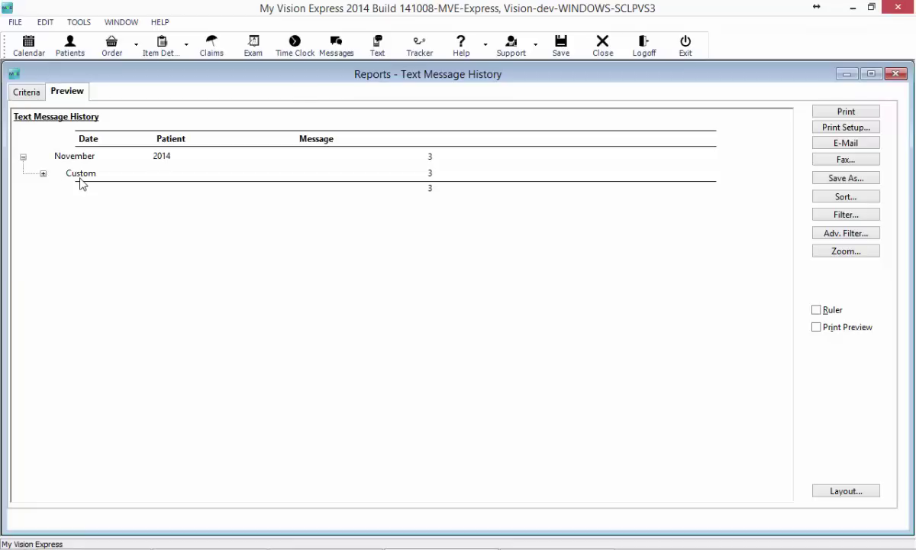
{"action": "left_click", "coordinate": [44, 173]}
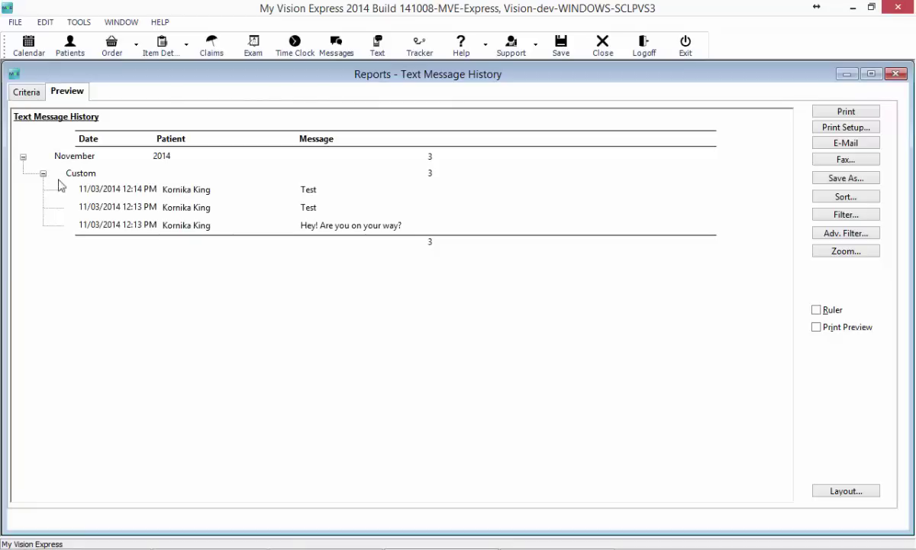